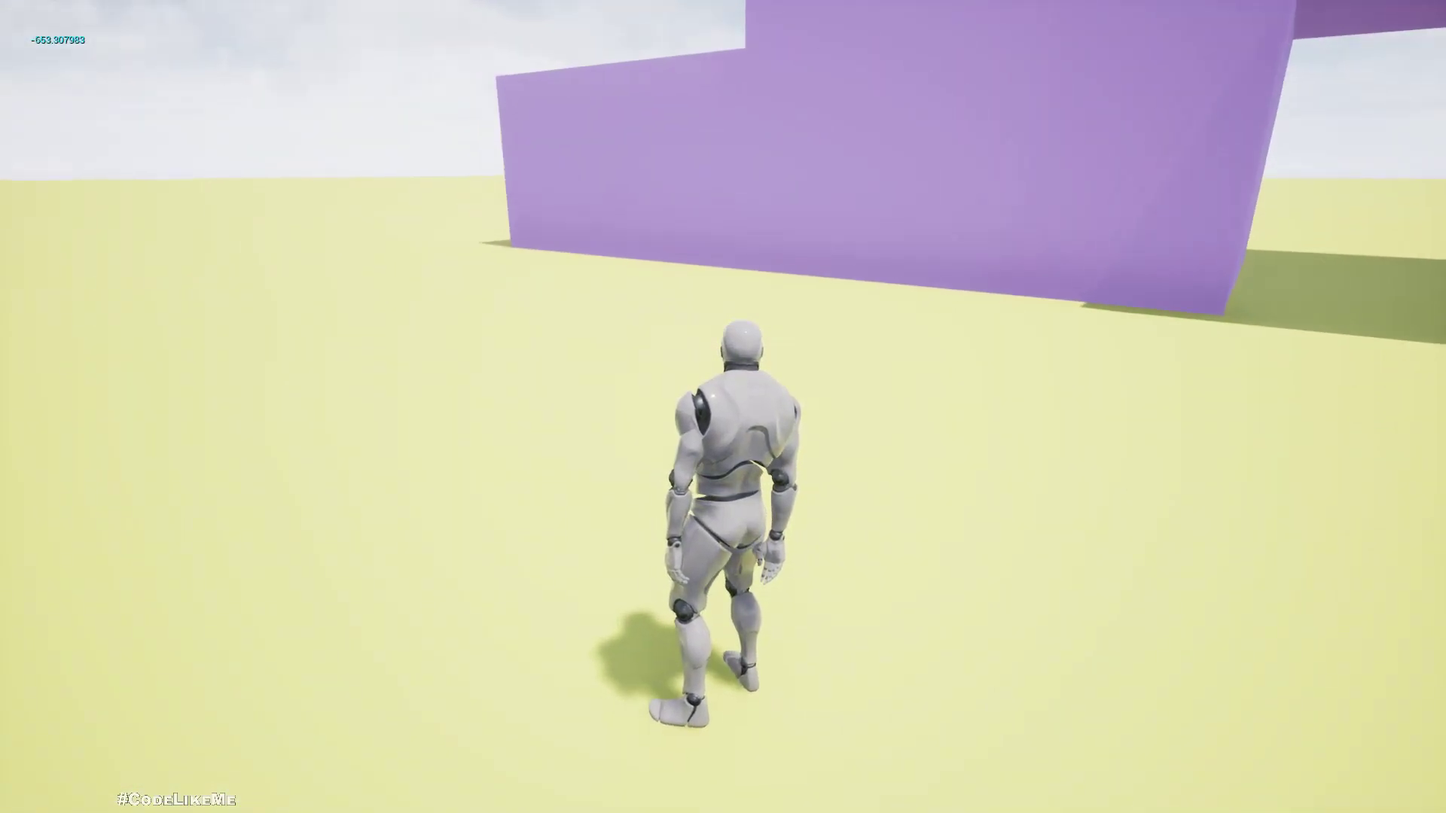
key(w)
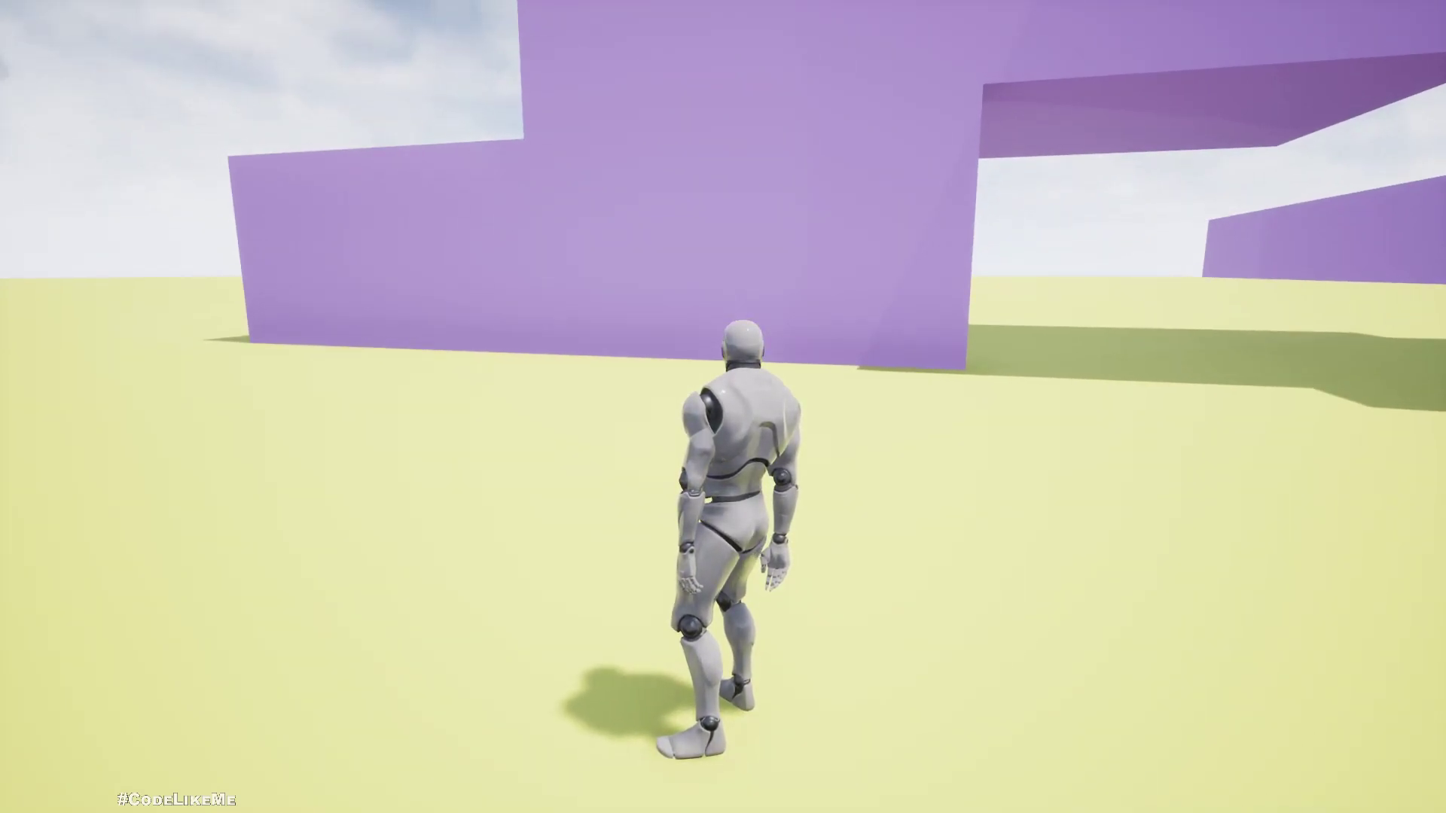
key(w)
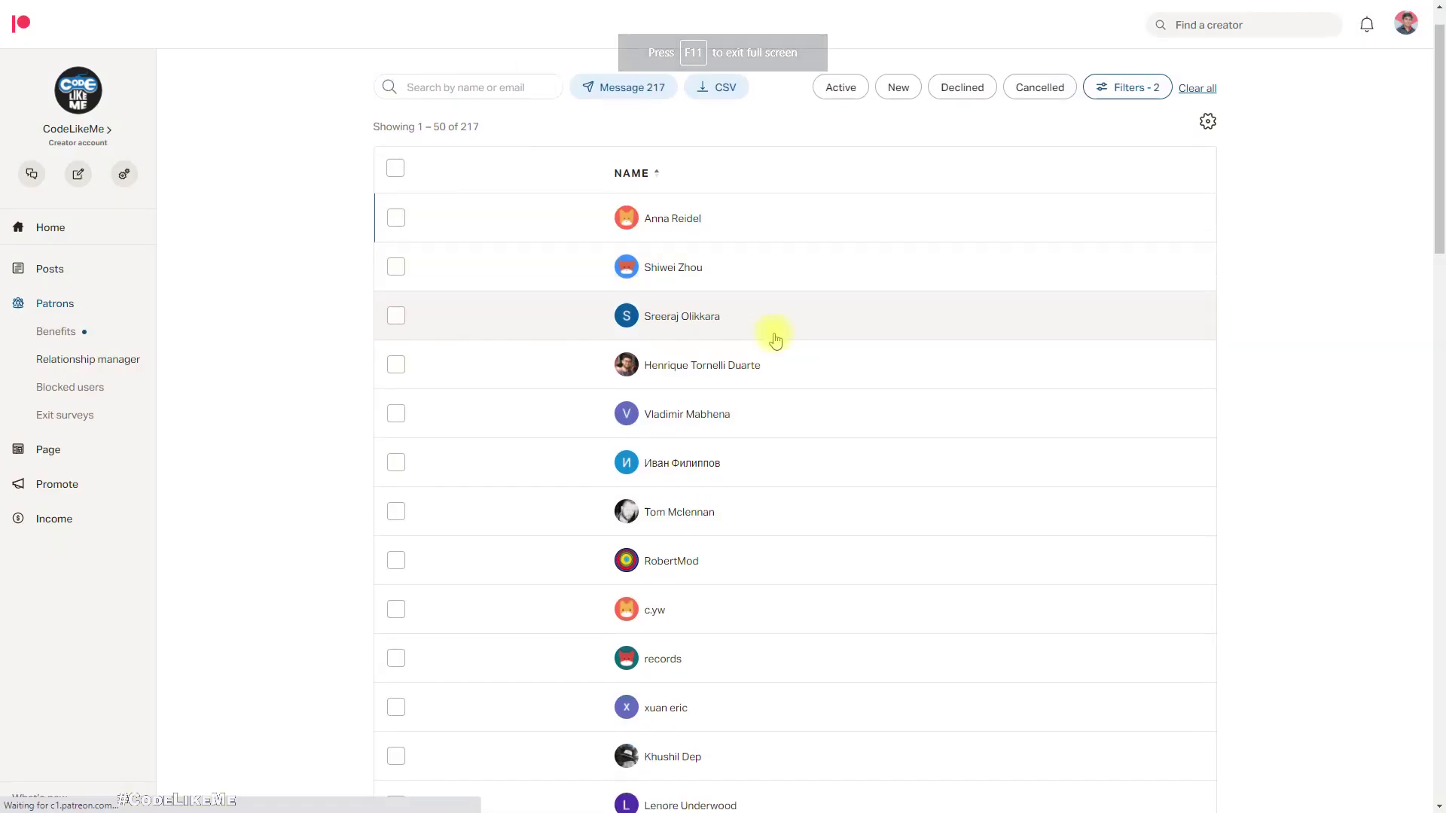
- Look through the pages of patrons in Patreon's Relationship Manager
scroll(778, 345, down, 15)
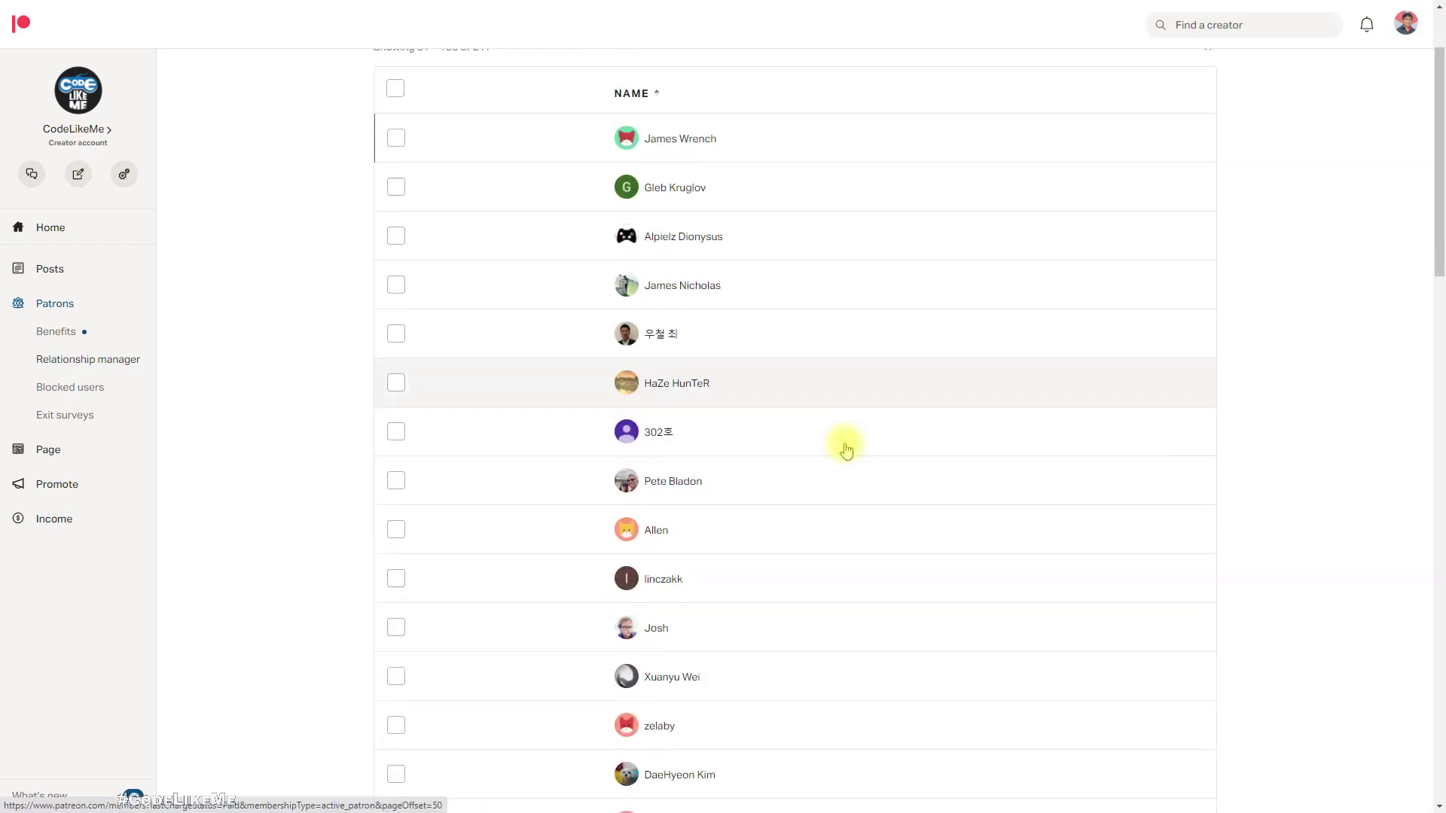
scroll(842, 442, down, 10)
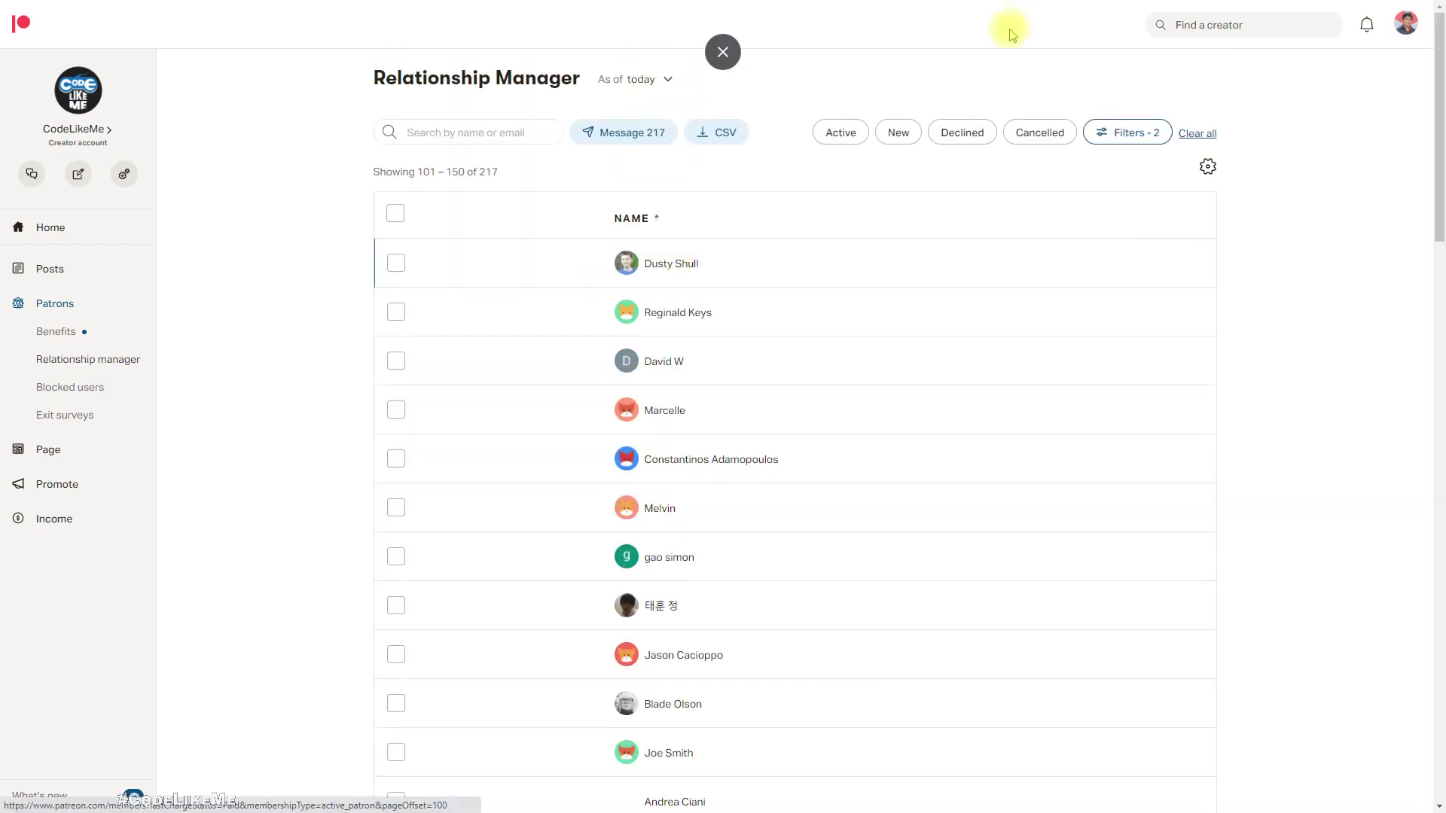
scroll(1009, 68, down, 15)
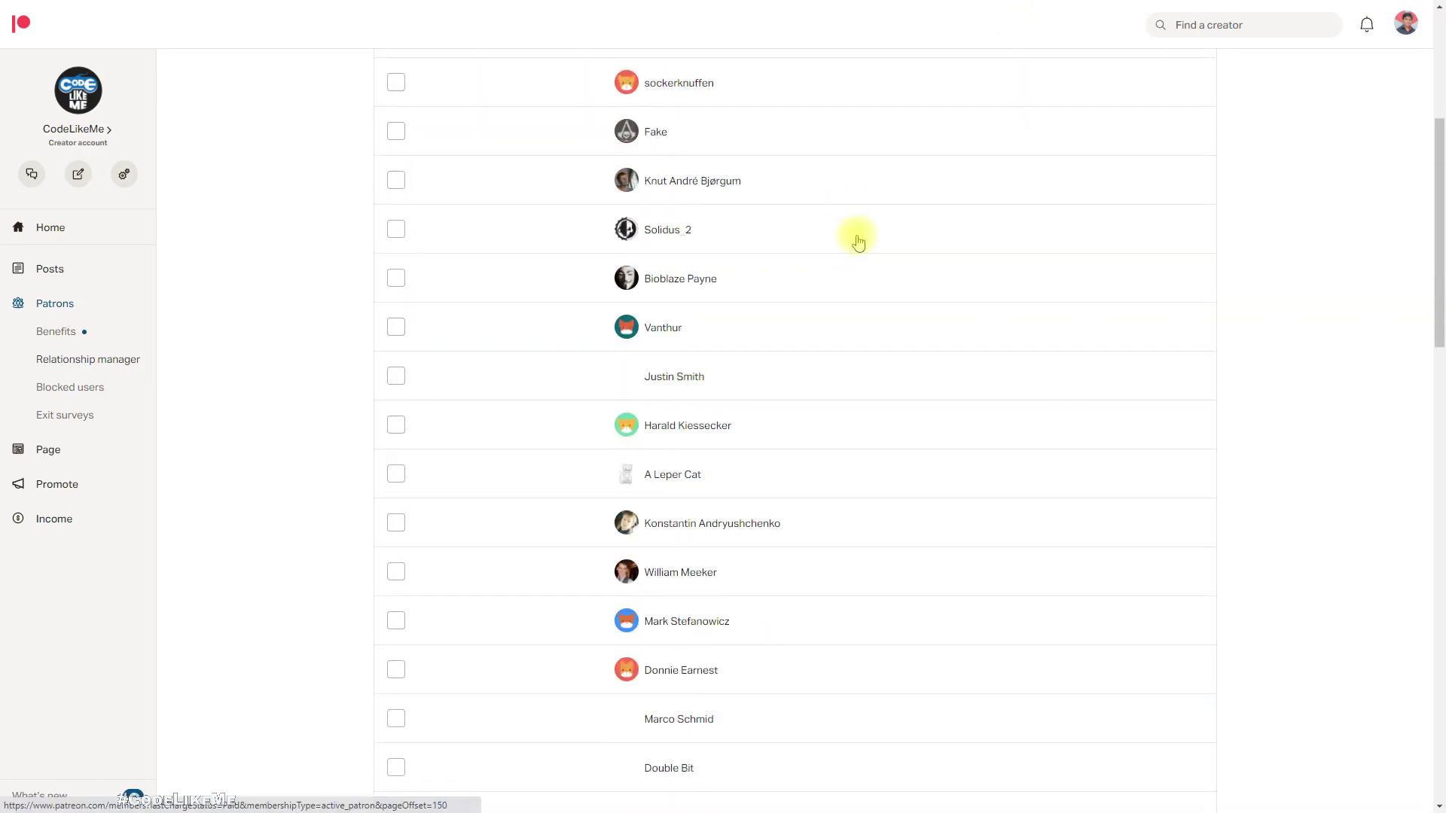
scroll(858, 241, down, 15)
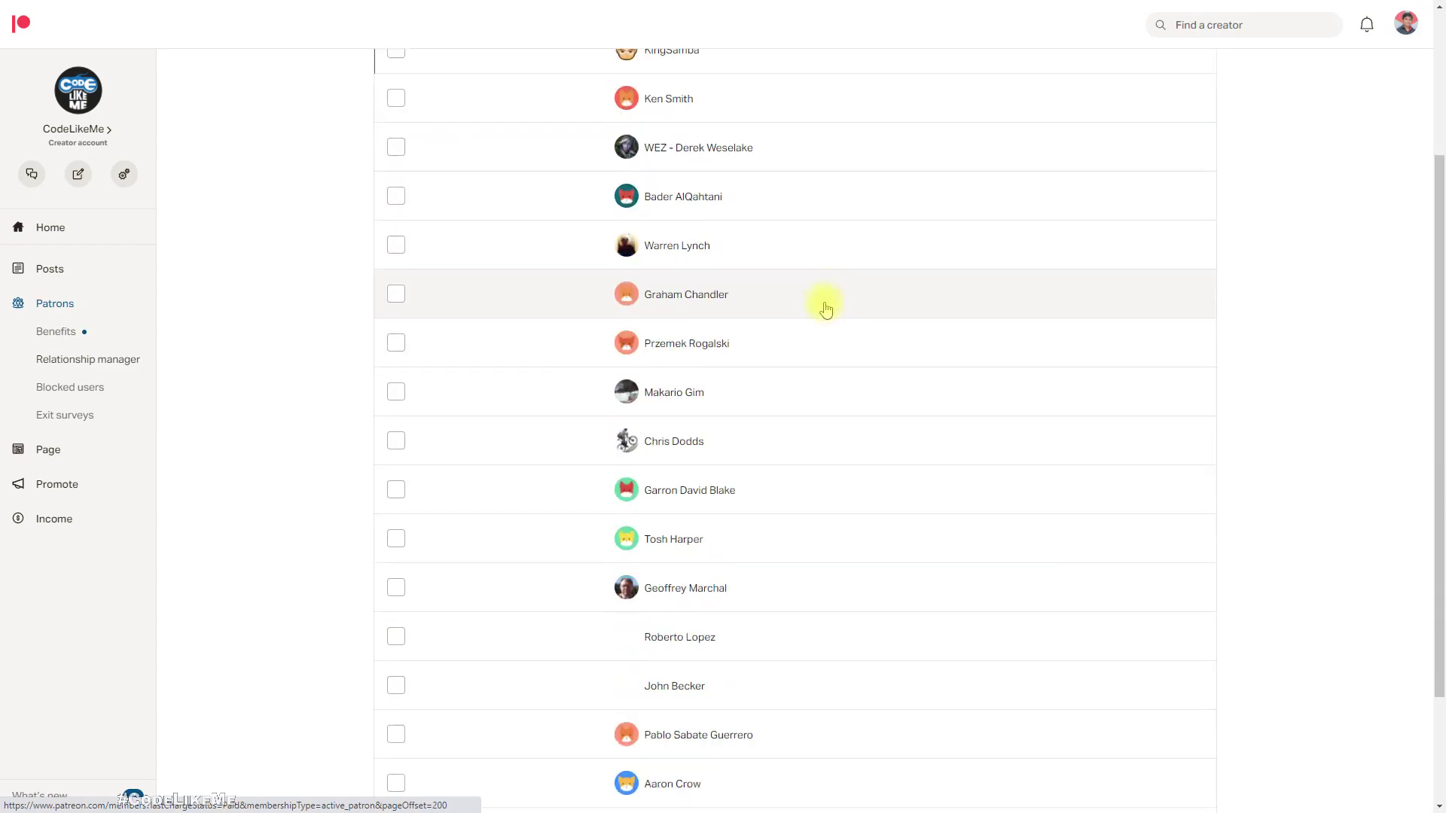
scroll(826, 309, down, 3)
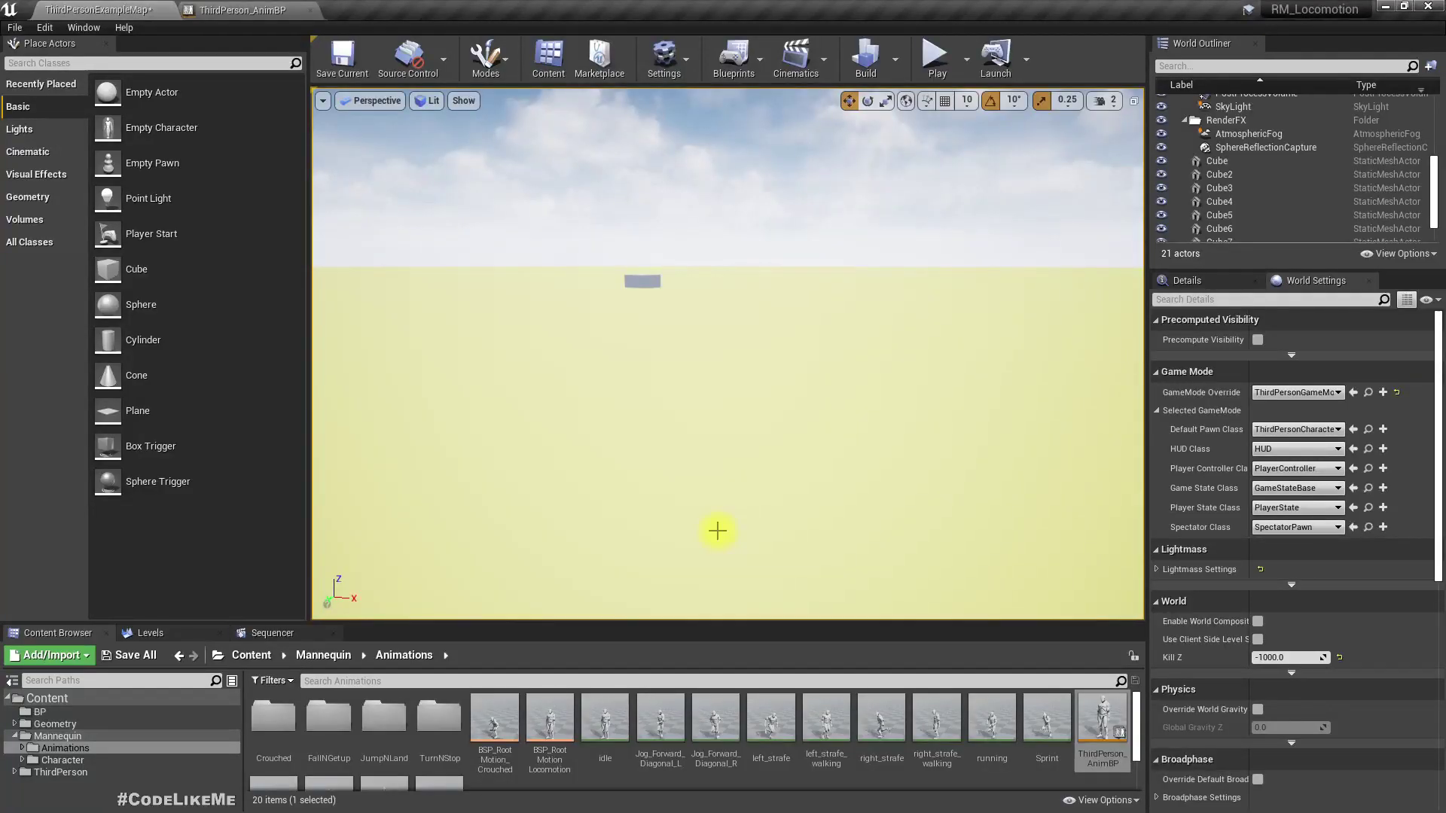
- Switch to the Unreal Editor and play the ThirdPersonExampleMap level in full screen
right_drag(716, 529, 721, 529)
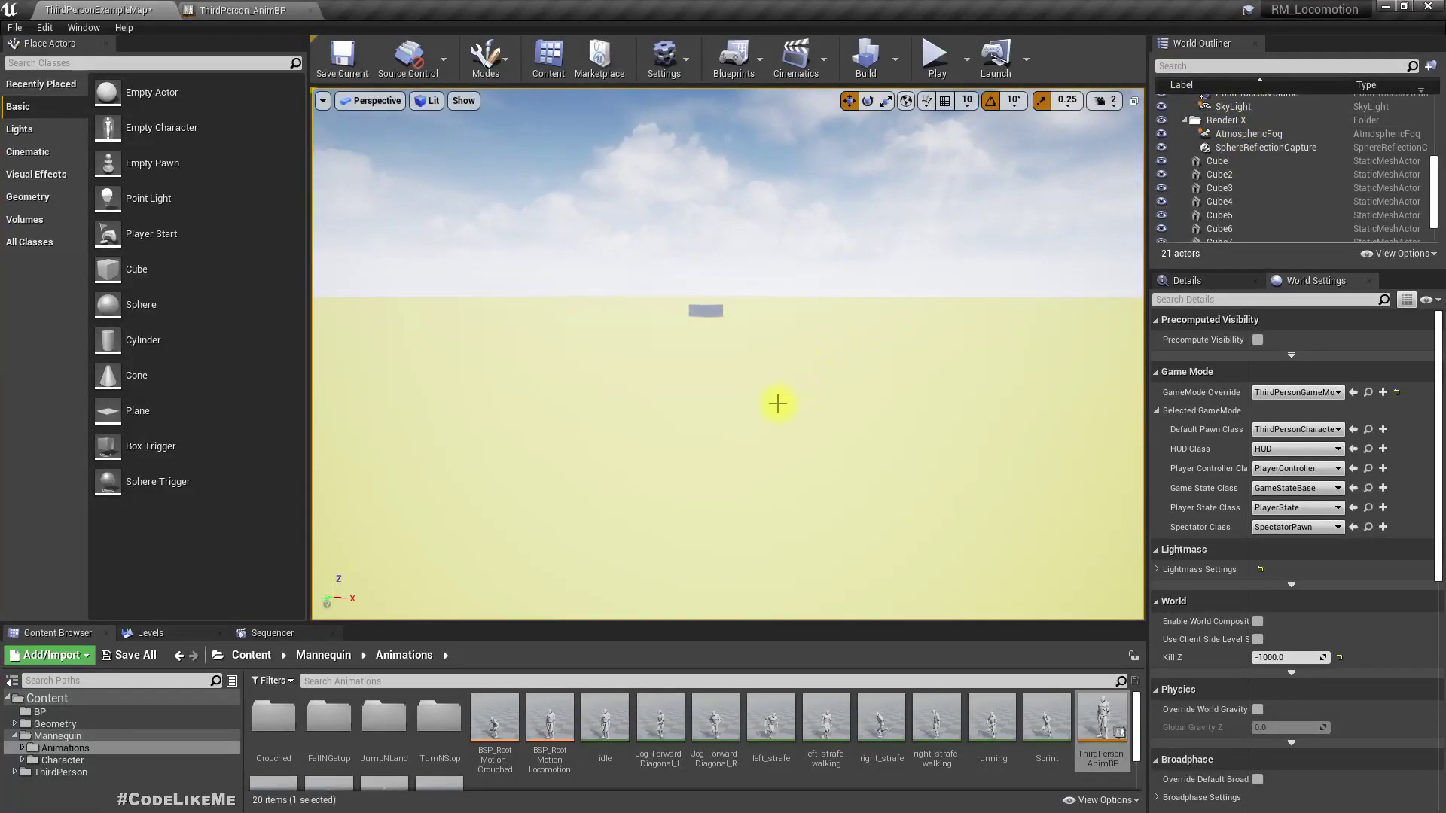
key(alt+p)
key(F11)
click(776, 407)
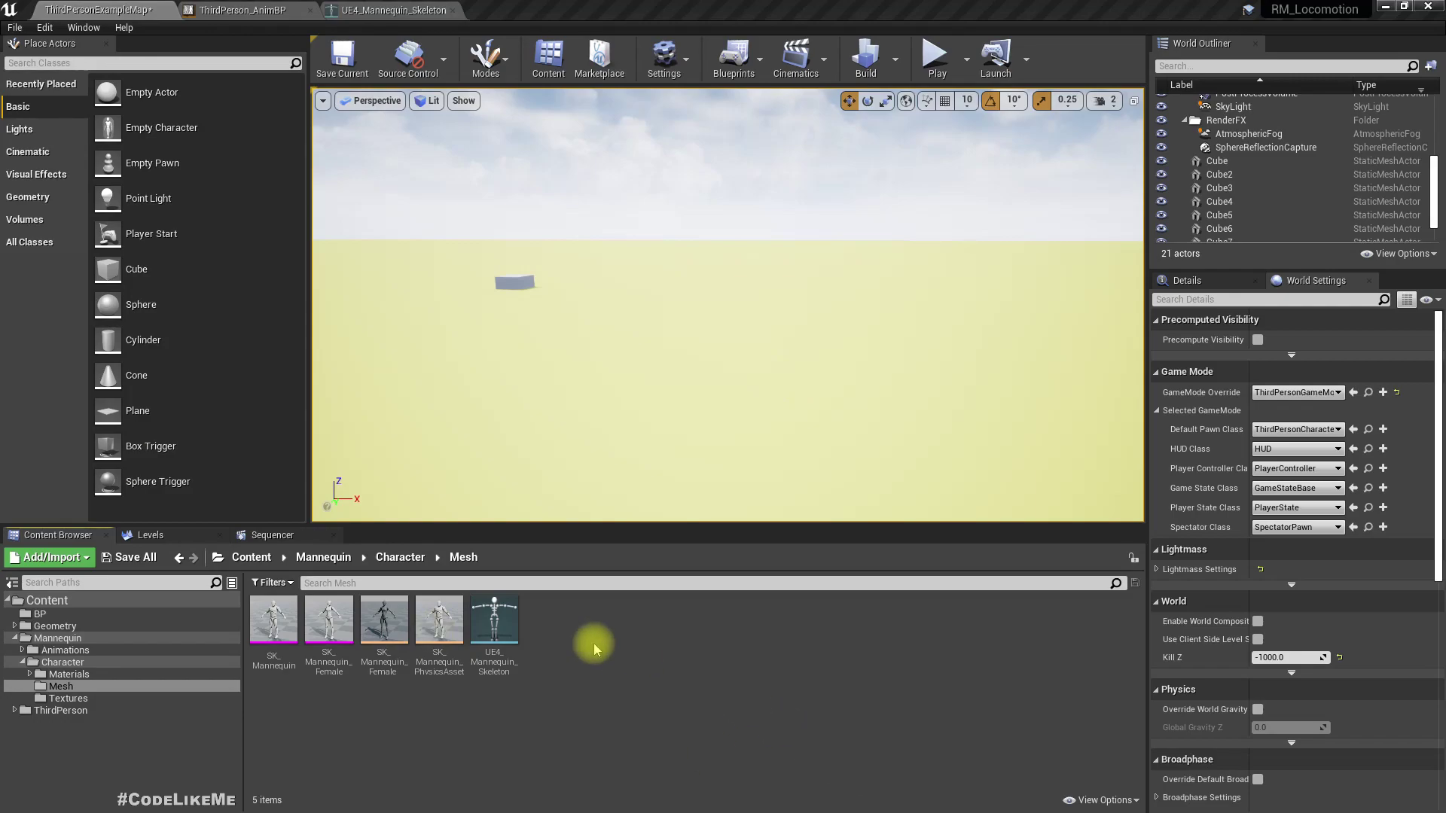
- Locate the UE4_Mannequin_Skeleton asset in the Mesh folder and create an Aim Offset from it
click(394, 9)
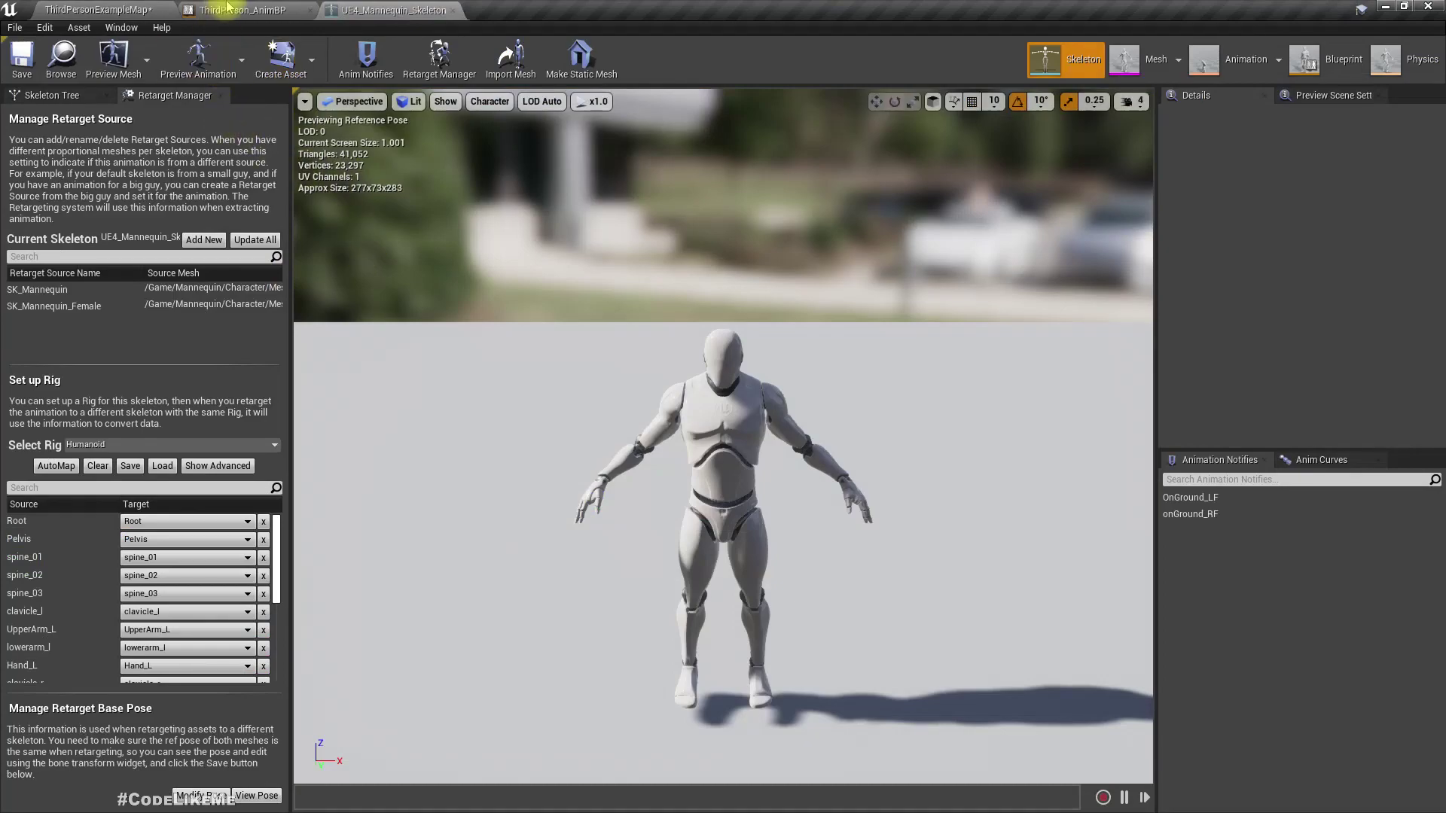
click(63, 53)
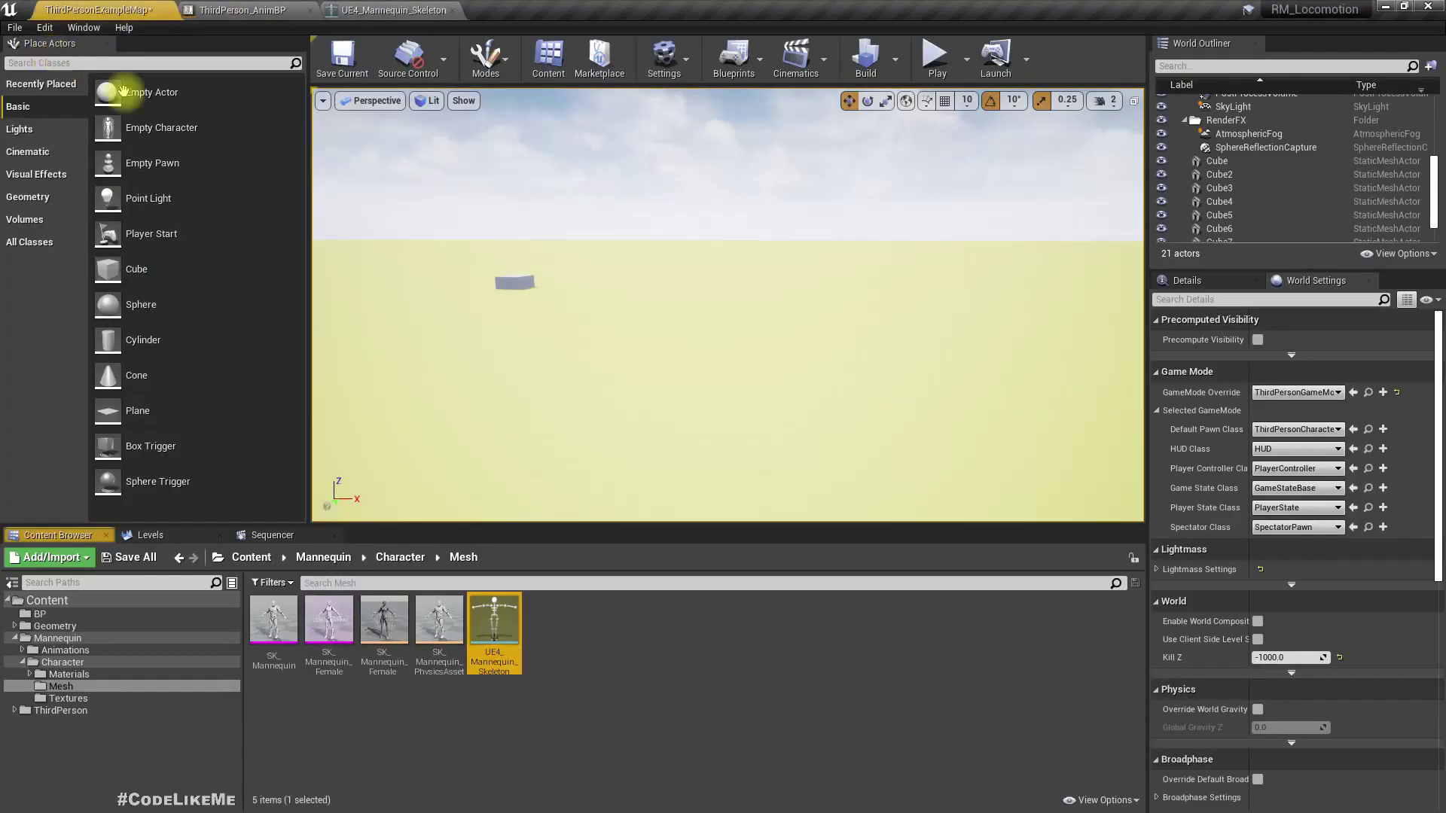
right_click(490, 614)
mouse_move(559, 243)
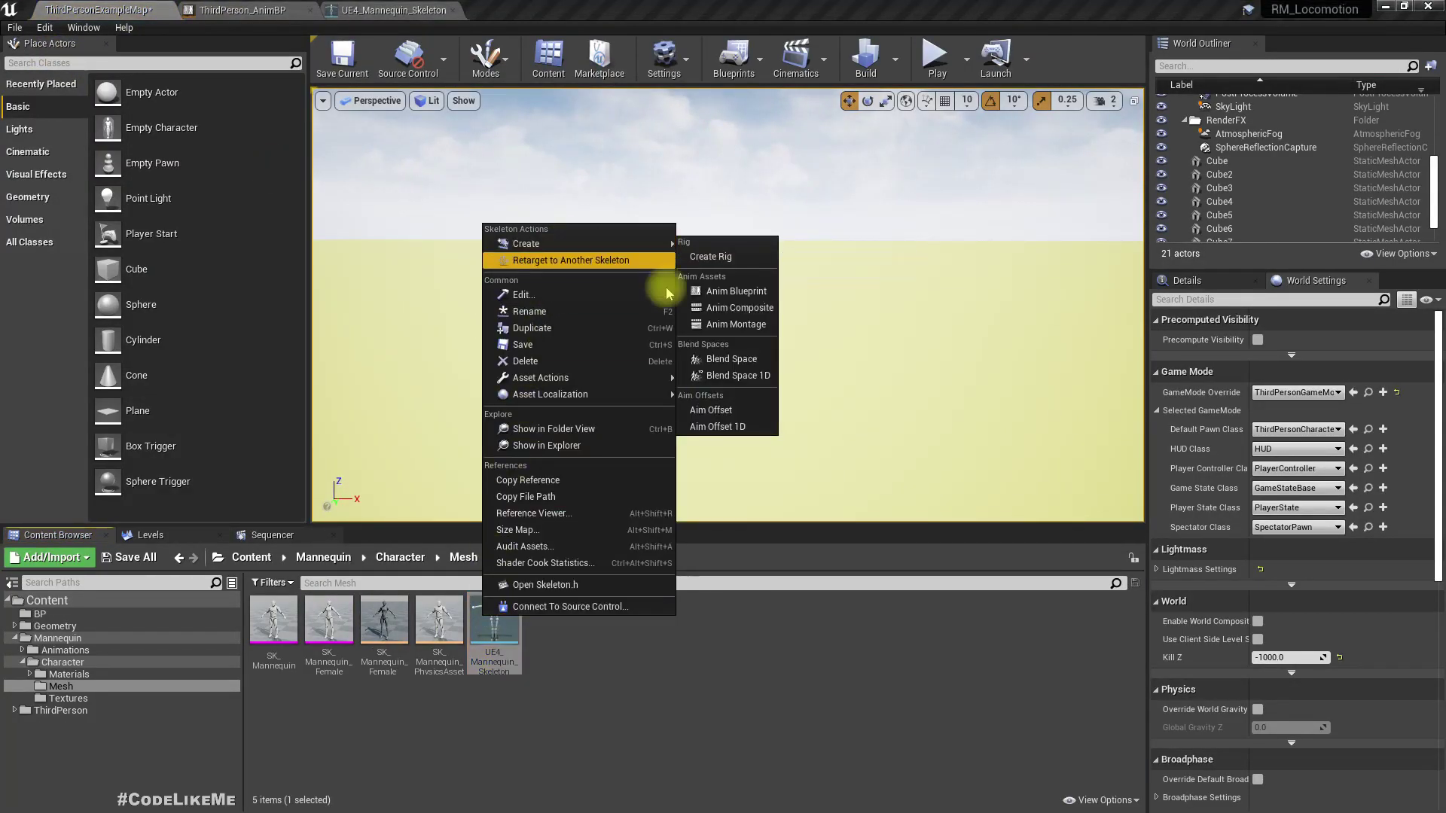
click(724, 413)
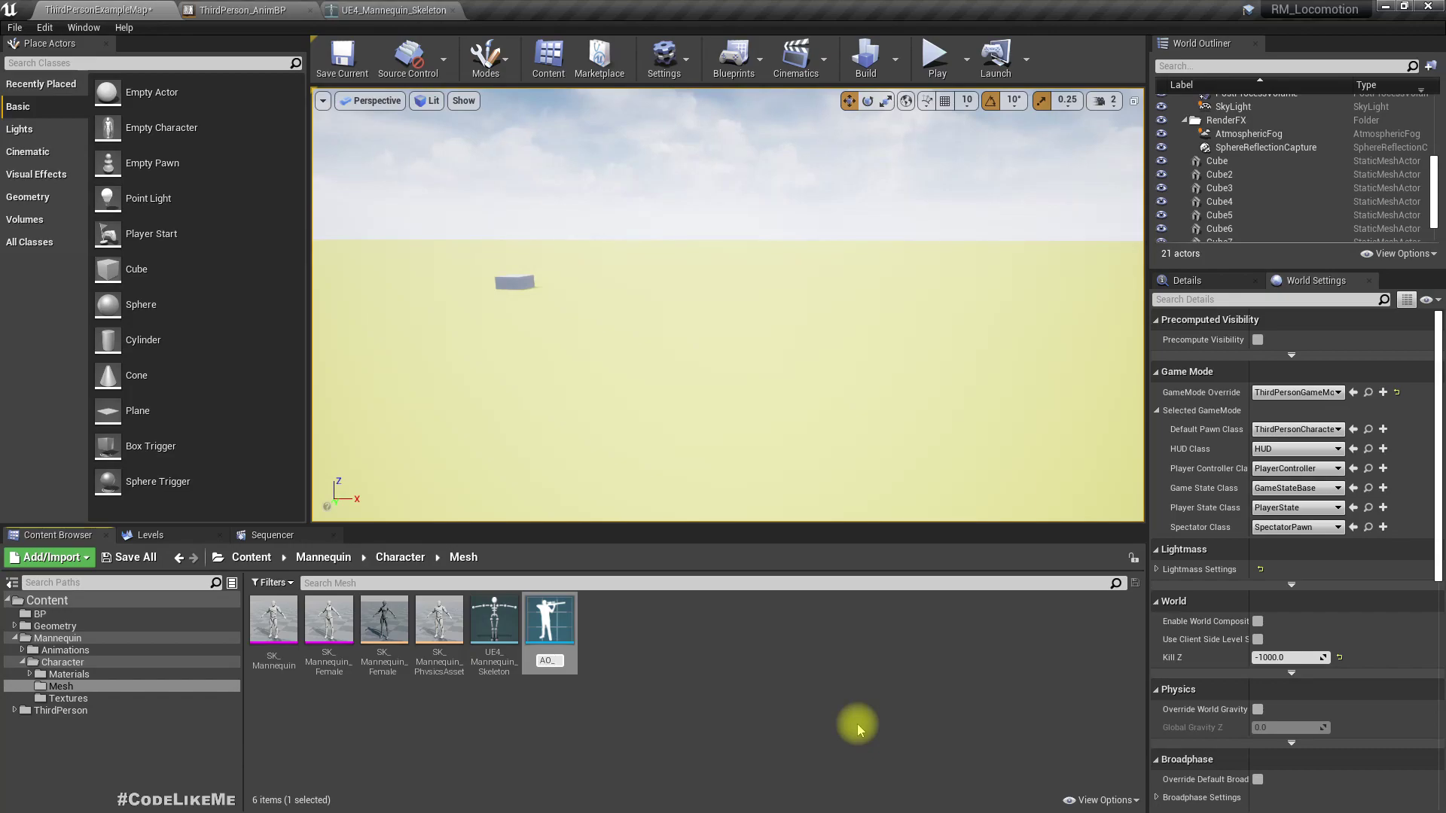
- Name the new aim offset AO_Look and open it for editing
key(BackSpace)
key(BackSpace)
text(Mannequin_S)
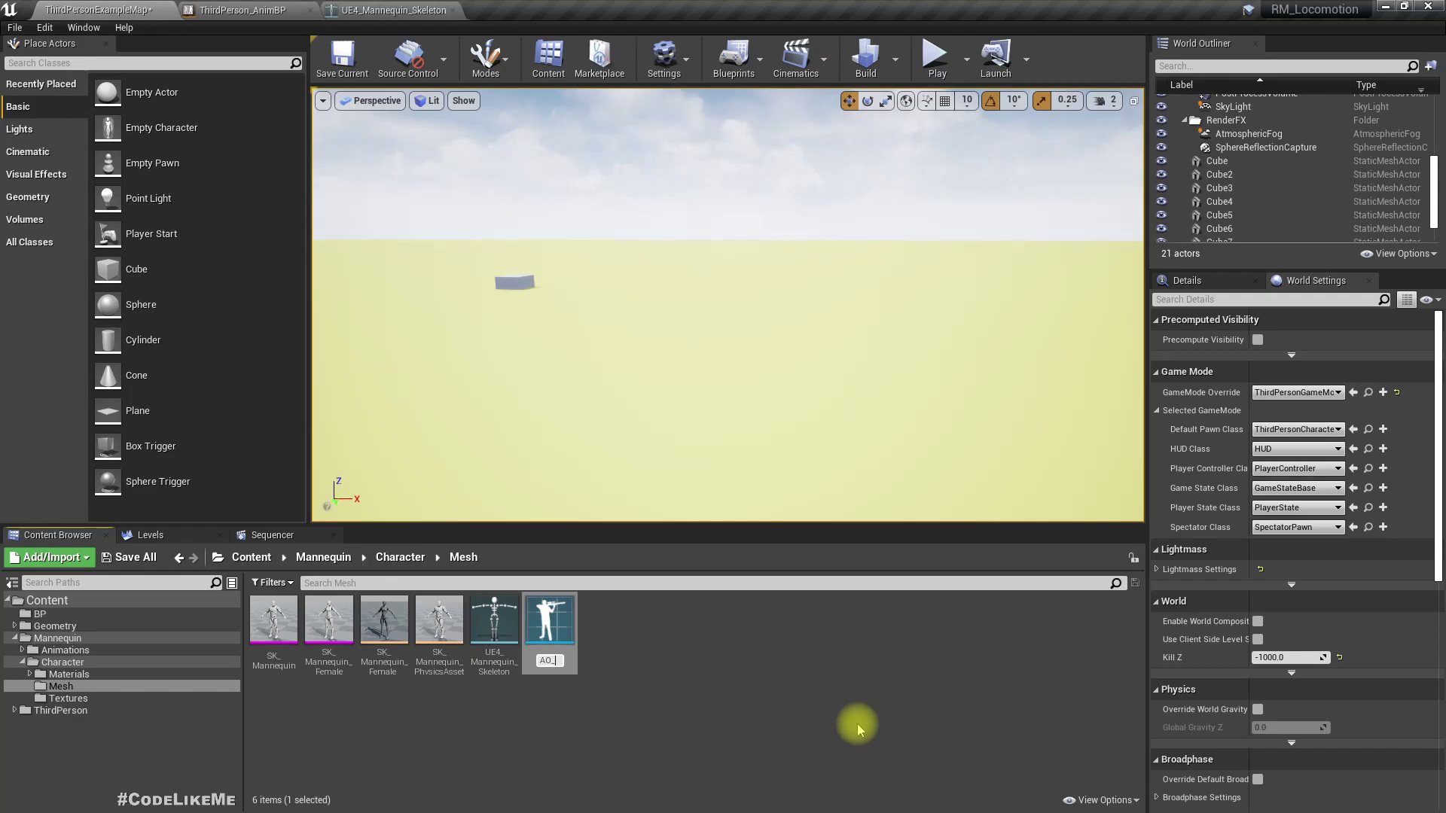
text(k)
key(Return)
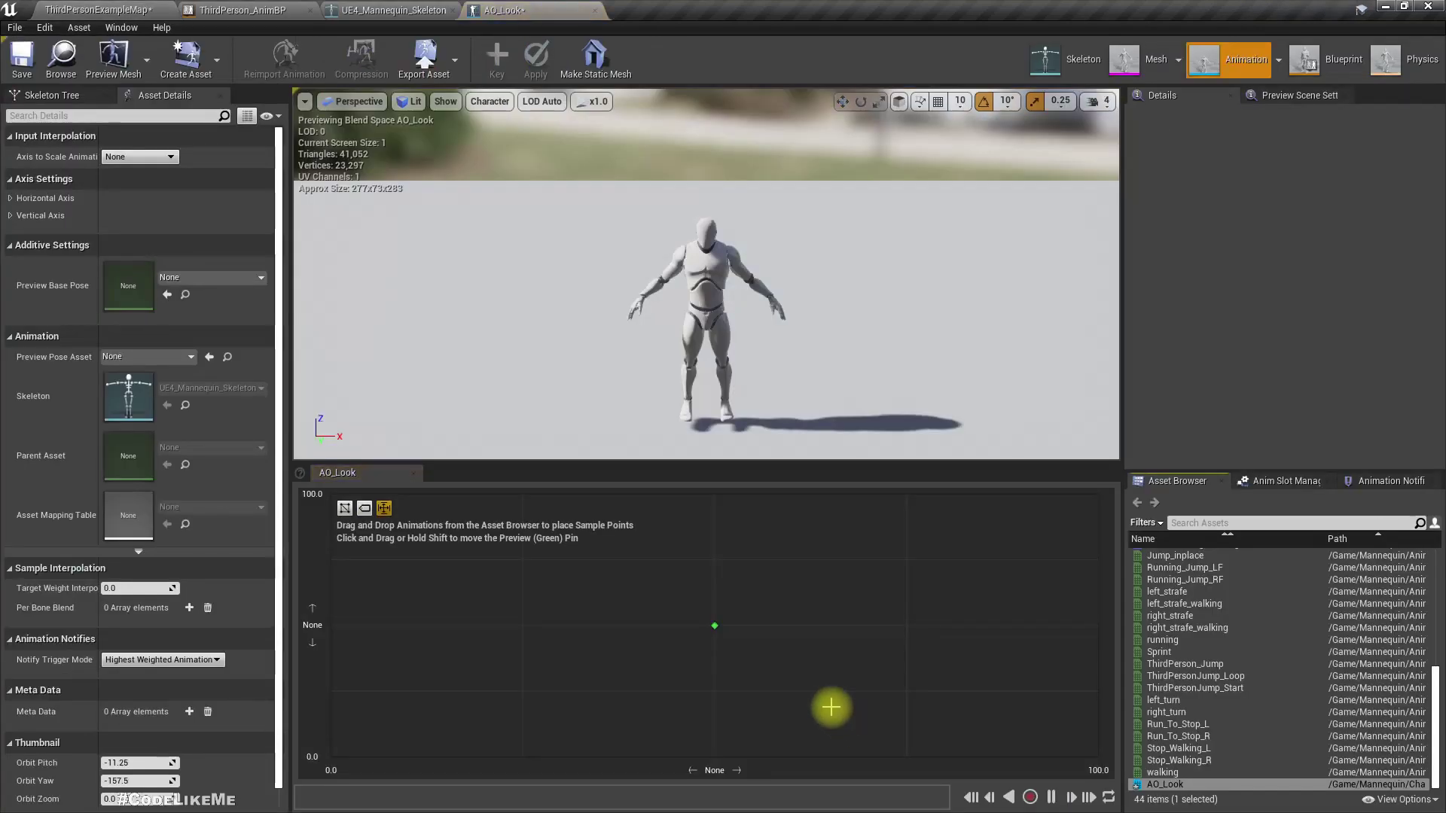
mouse_move(714, 625)
mouse_down()
mouse_move(926, 655)
mouse_move(755, 644)
mouse_move(706, 619)
mouse_up()
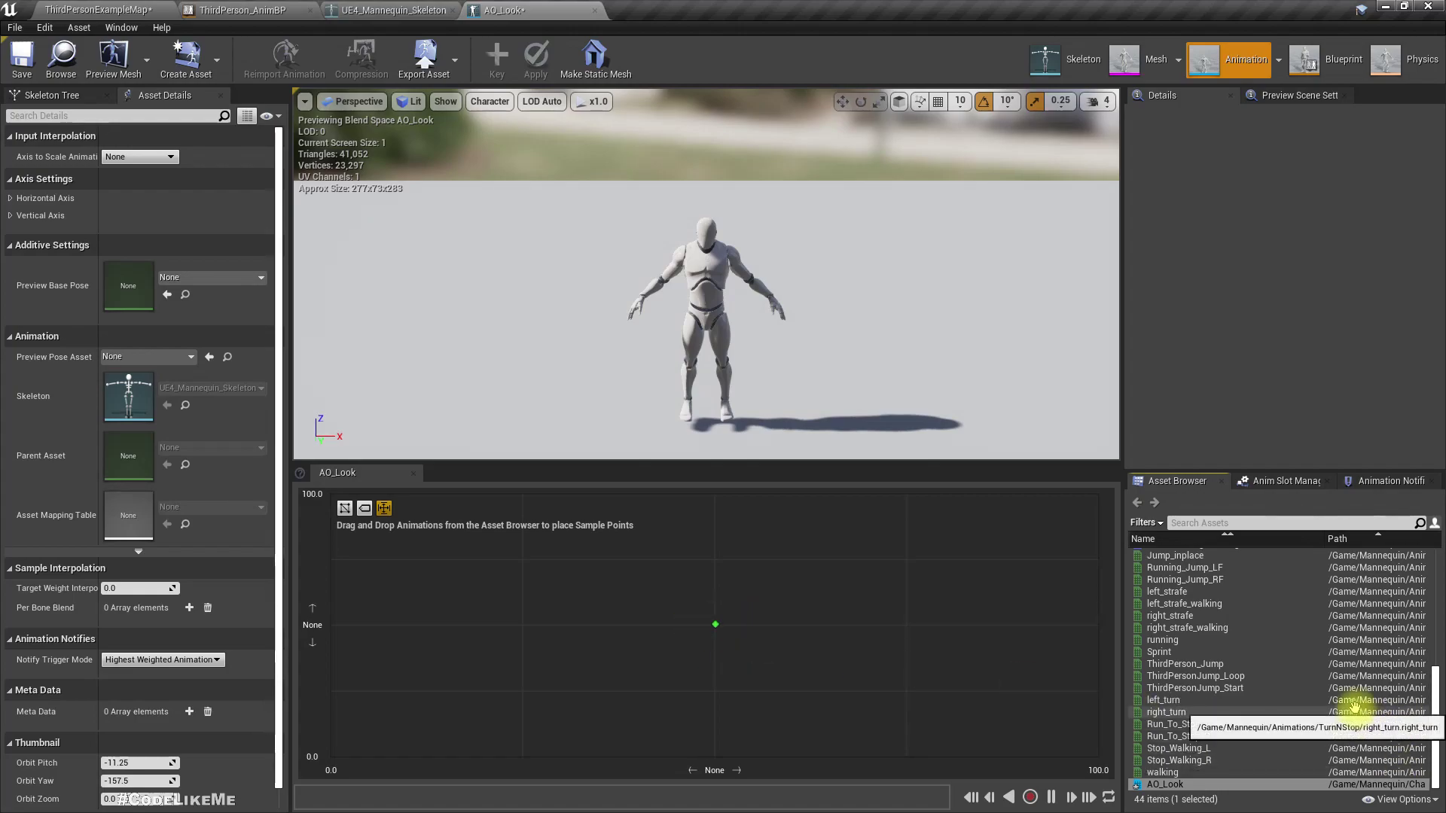
- Open the AO_CC animation from the Animations/AO_Look folder and examine the mannequin's pose
mouse_move(1294, 635)
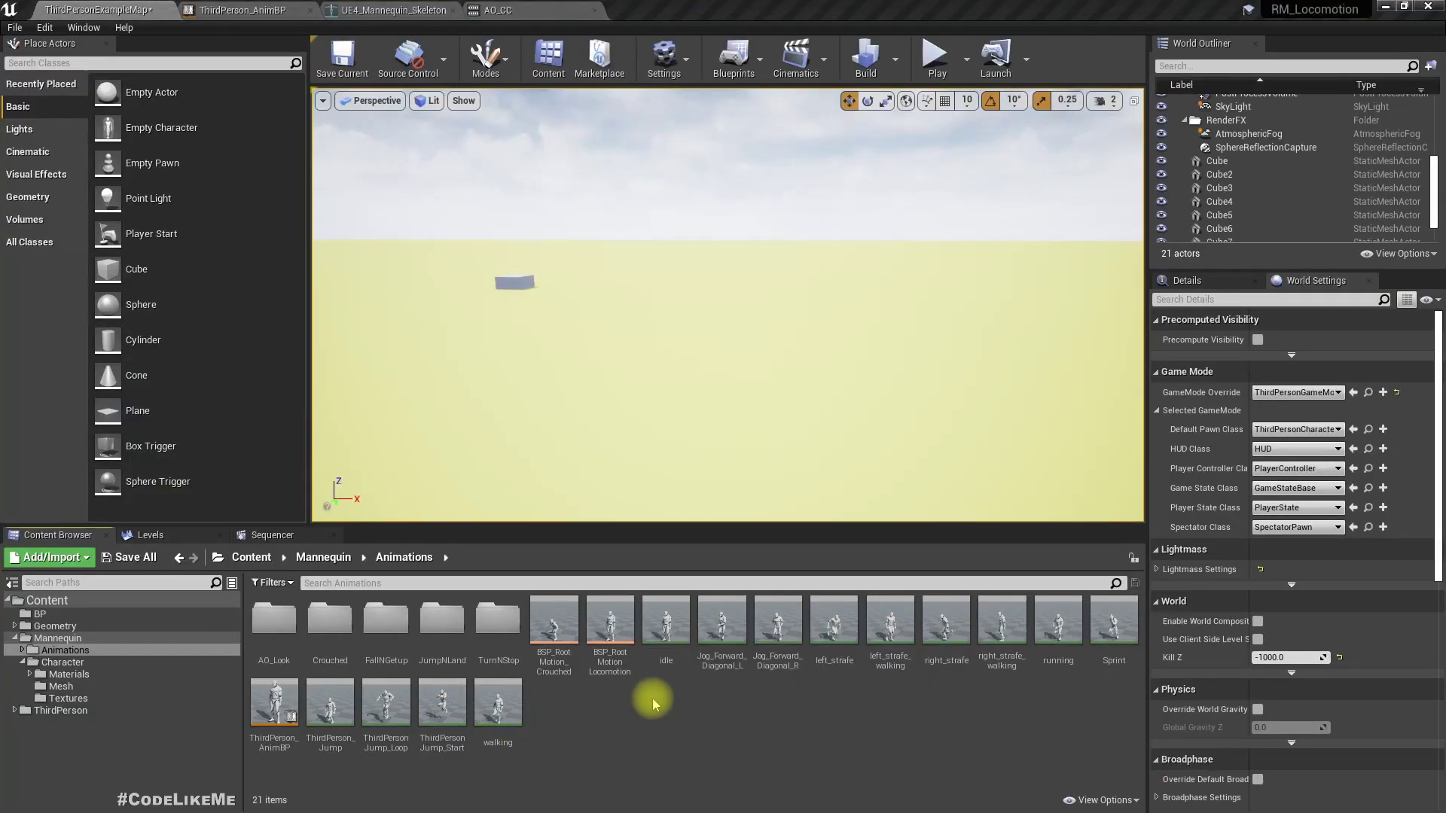
double_click(274, 619)
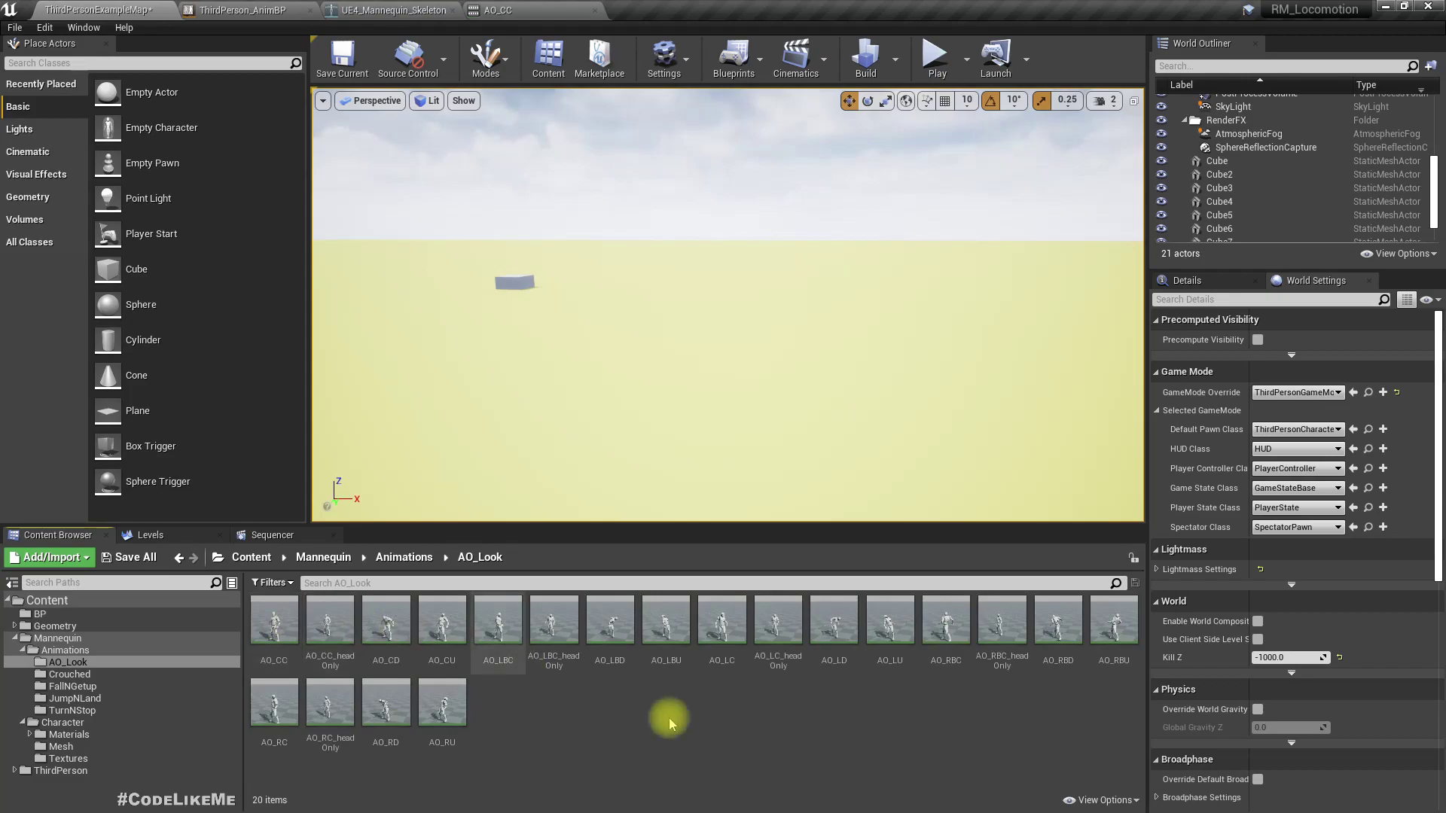
double_click(280, 627)
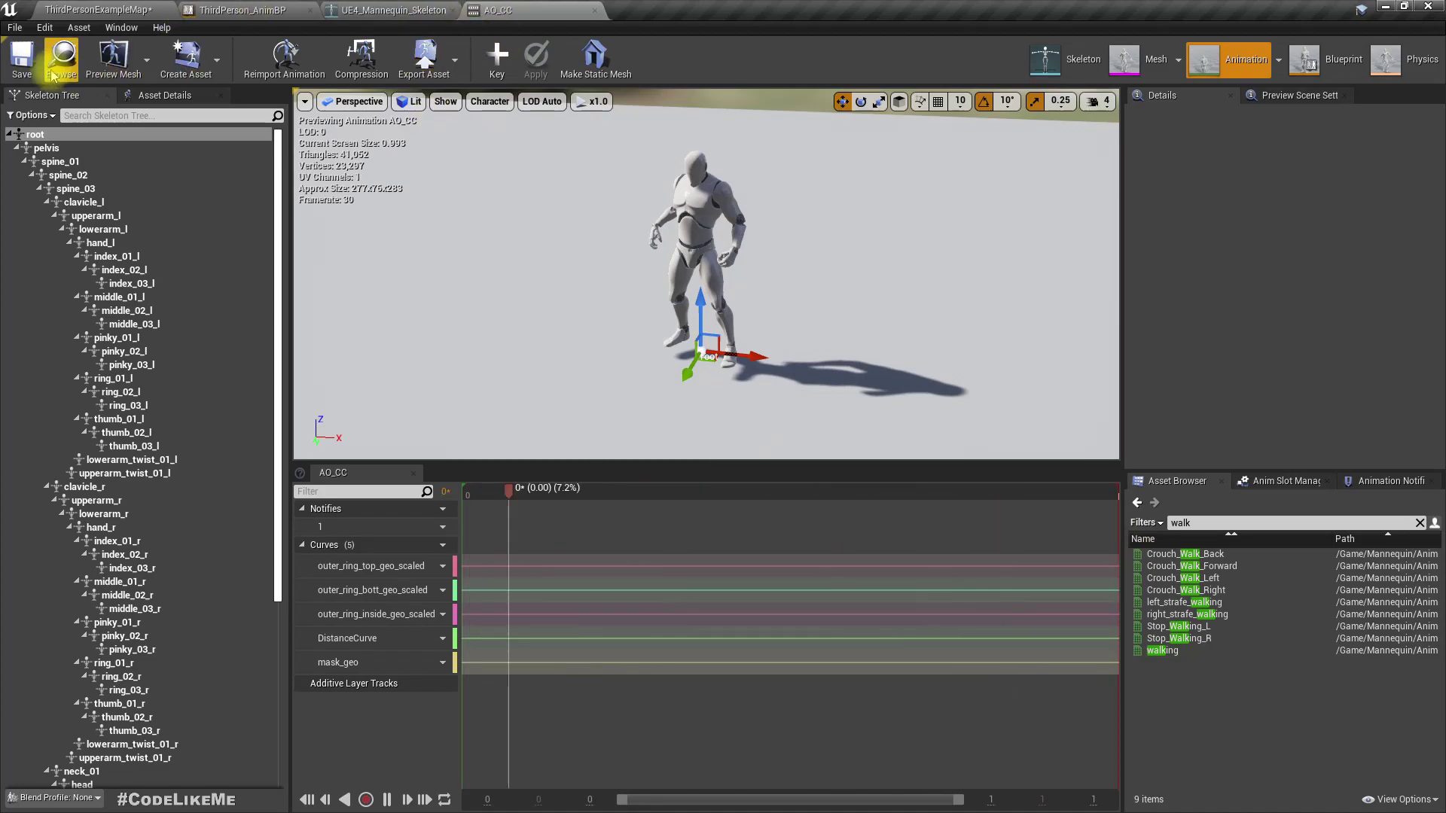
click(76, 9)
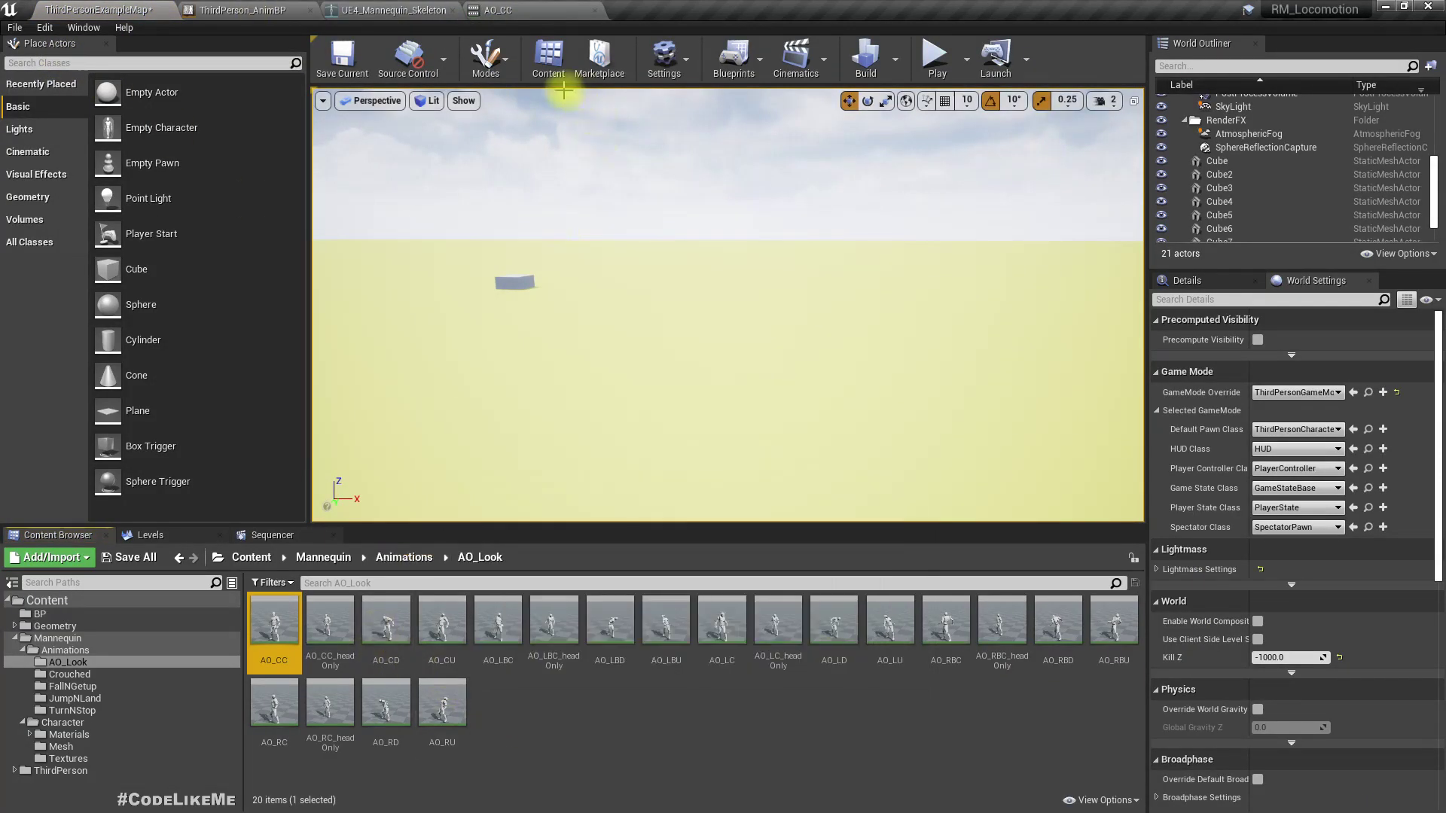
double_click(274, 631)
right_drag(633, 374, 784, 362)
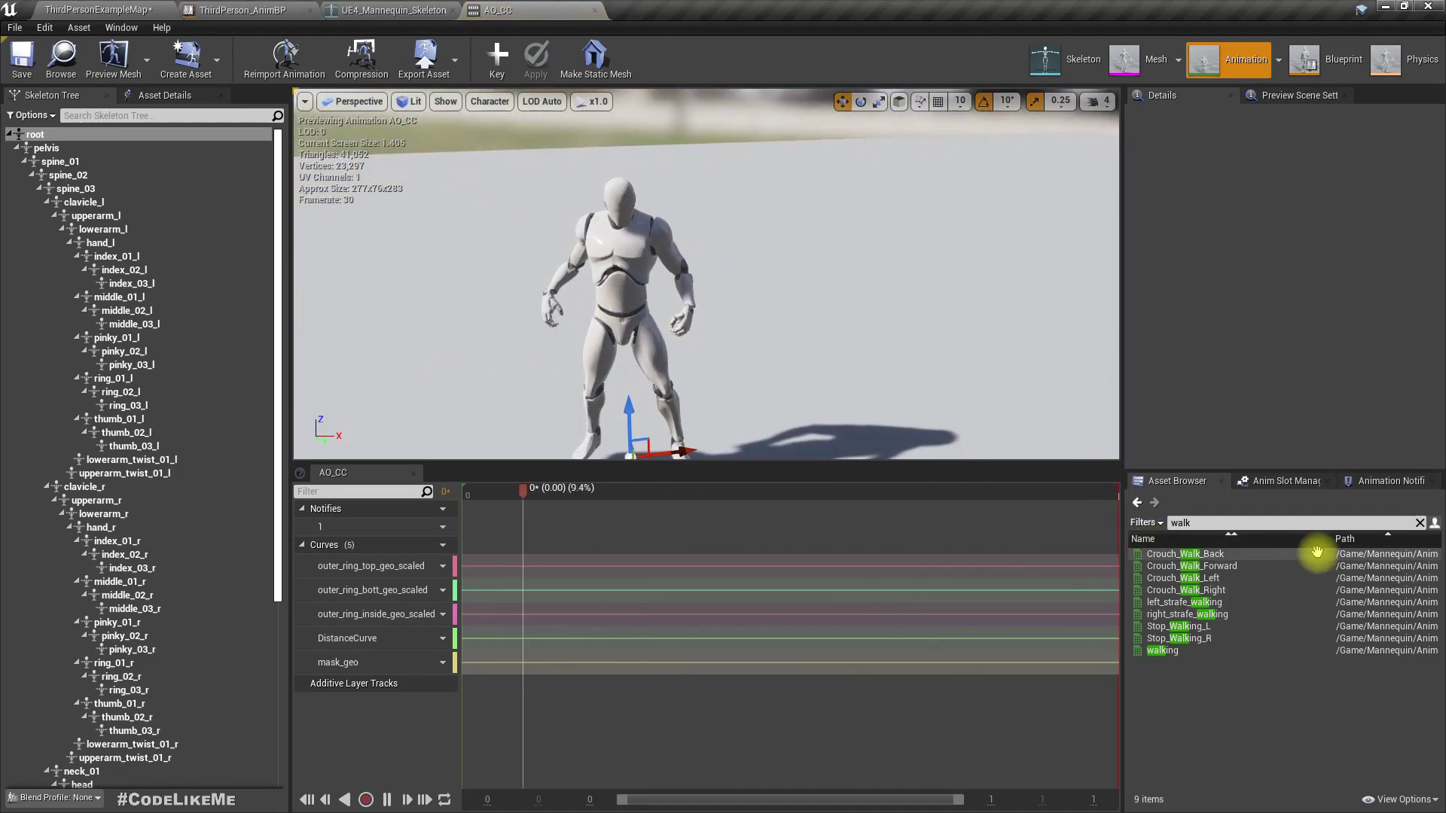
- Clear the asset search filter and preview the AO look poses, including AO_LBU, AO_LBC_headOnly, AO_RBD and AO_RC
click(1420, 522)
click(1175, 638)
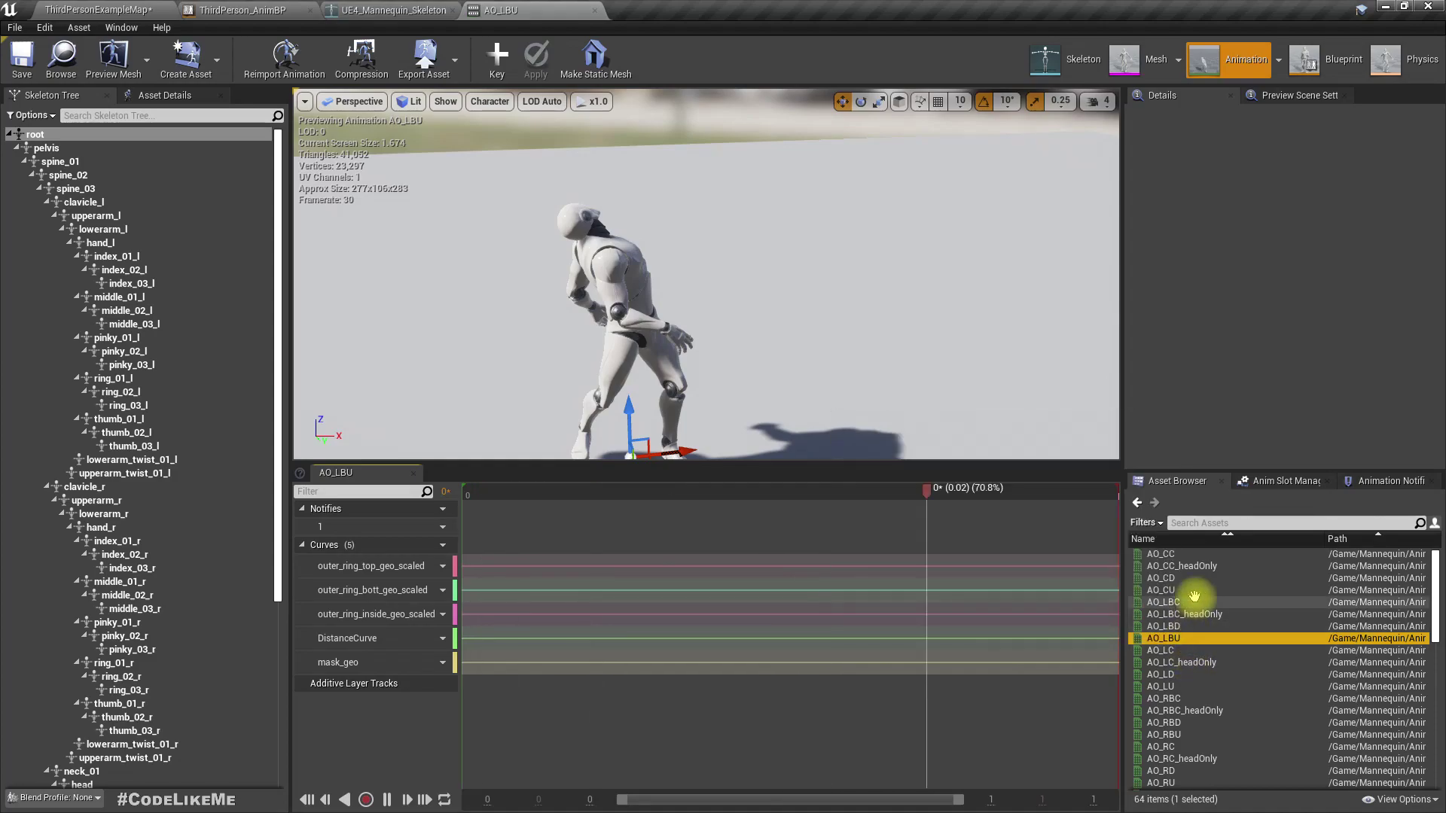
click(1193, 600)
click(1194, 616)
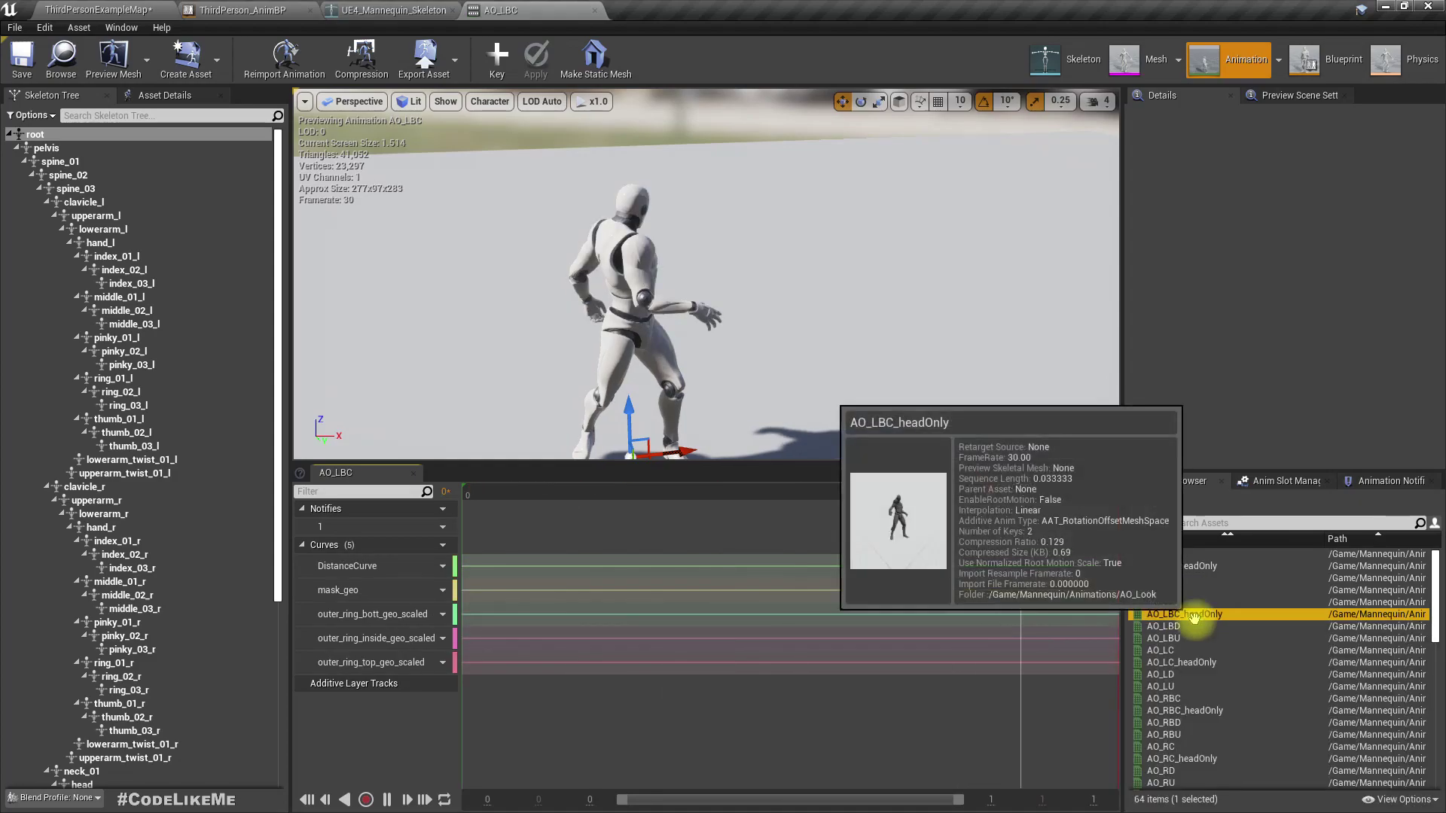
click(1194, 664)
click(1198, 719)
click(1197, 746)
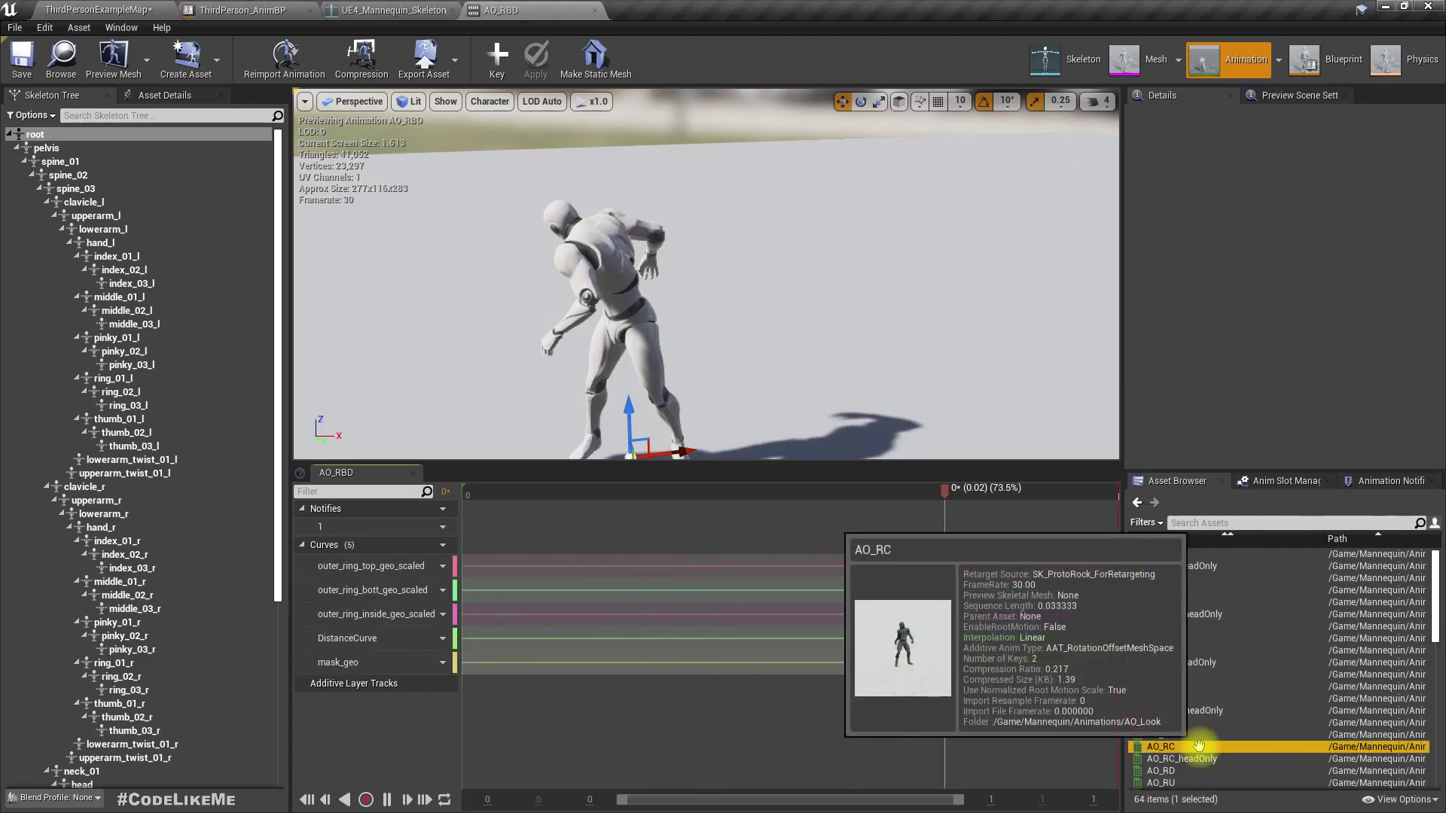
scroll(1205, 730, down, 3)
scroll(1205, 712, up, 3)
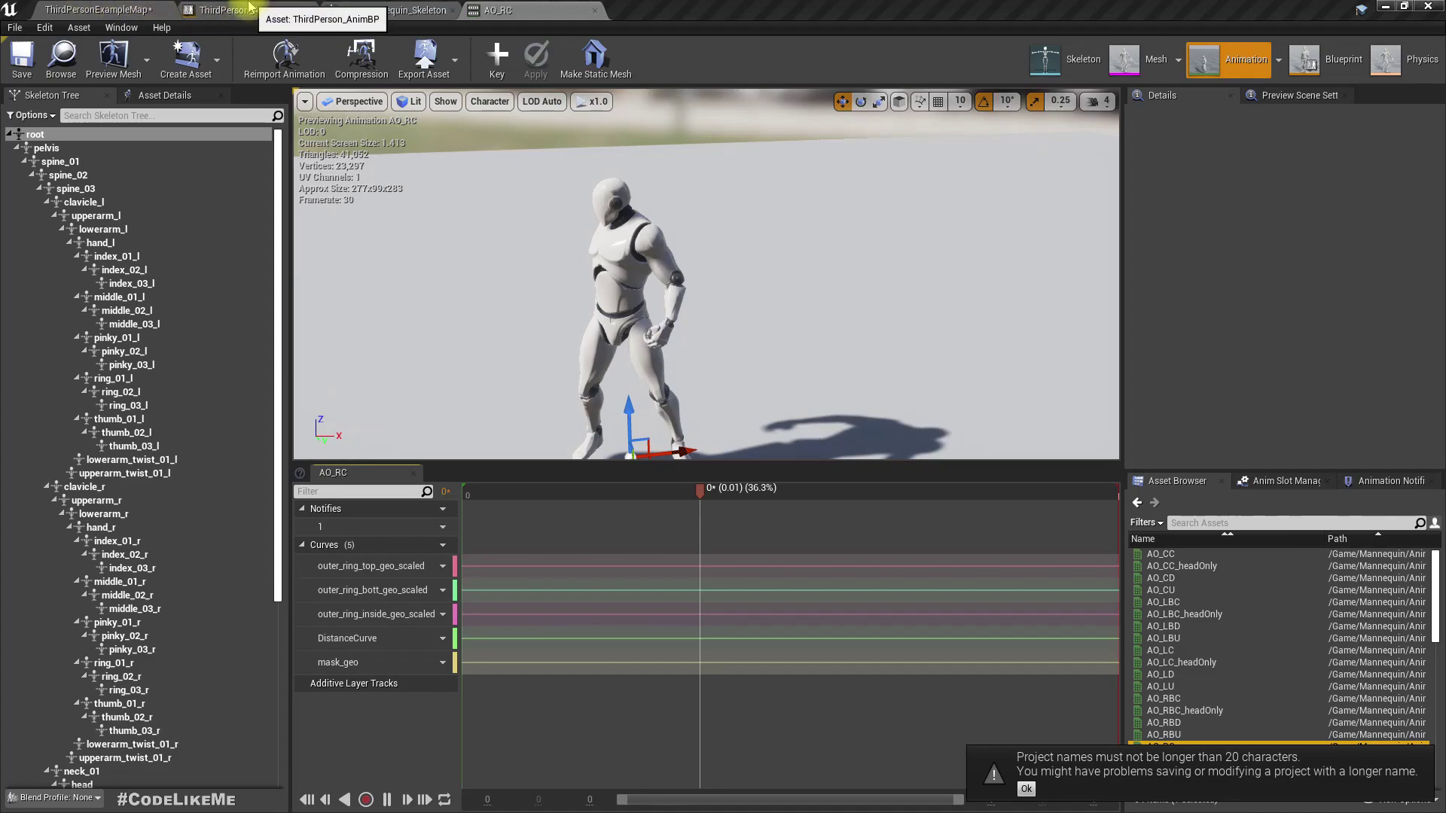
click(63, 52)
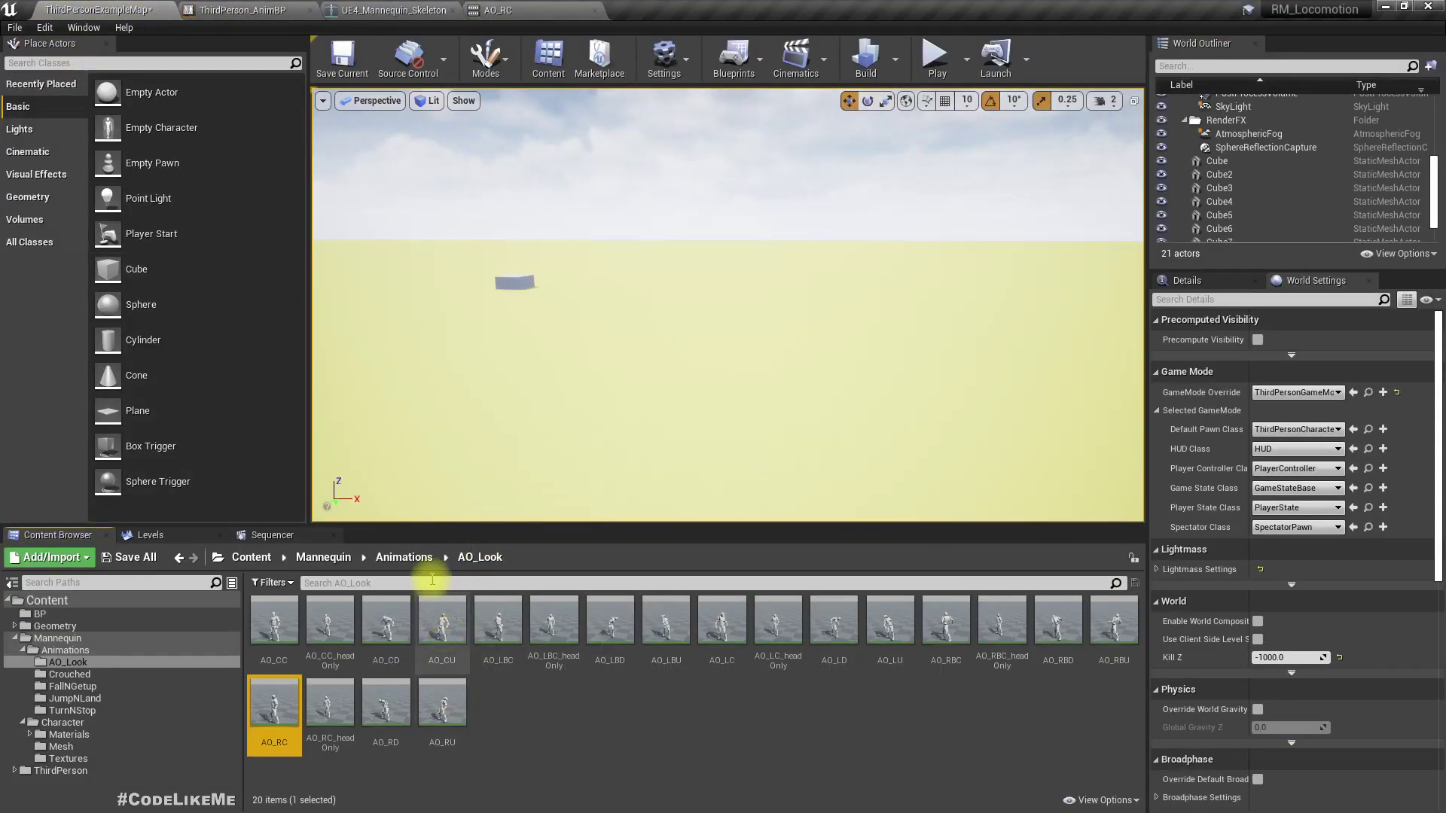
click(404, 557)
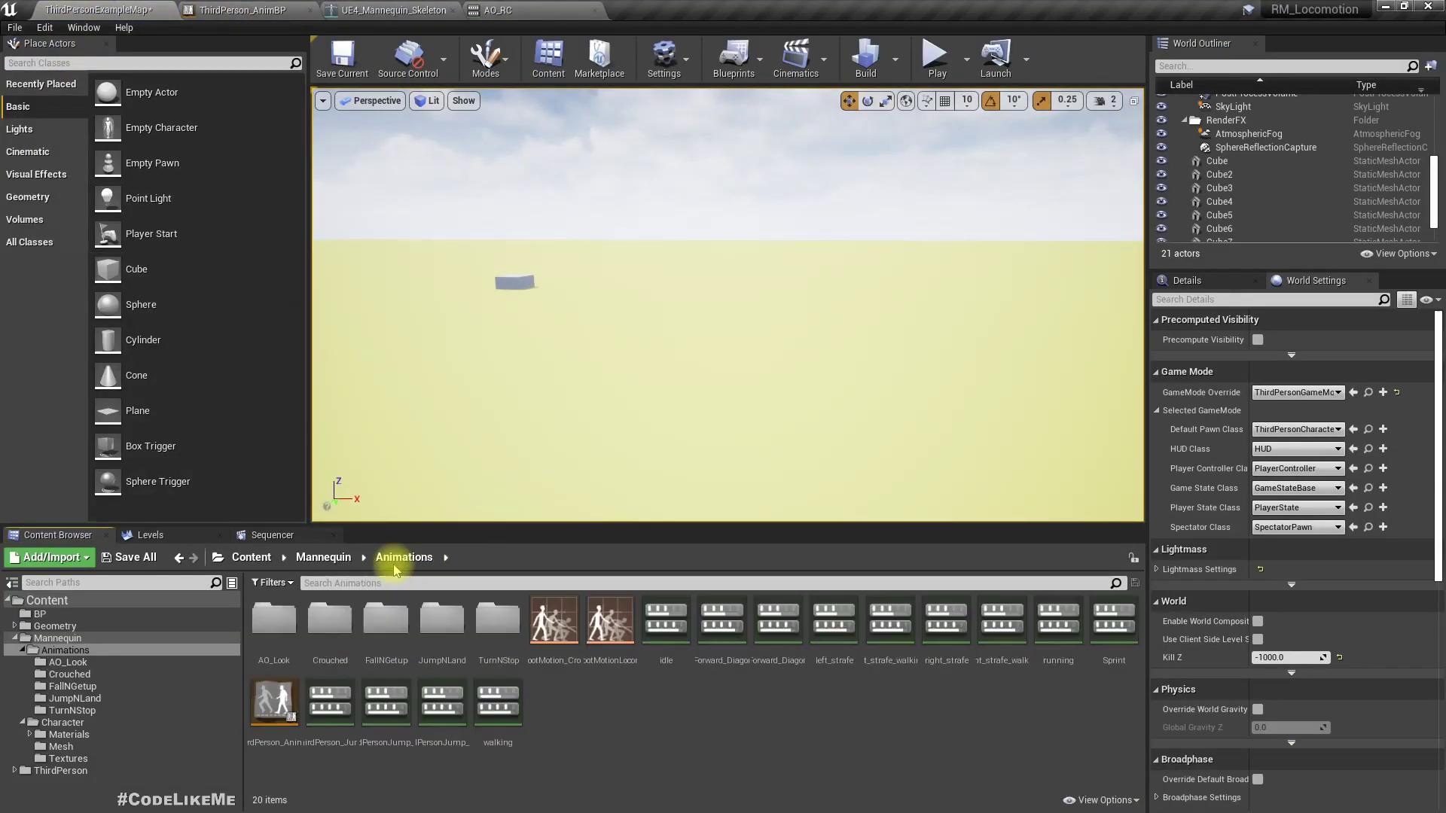
right_click(629, 736)
click(584, 749)
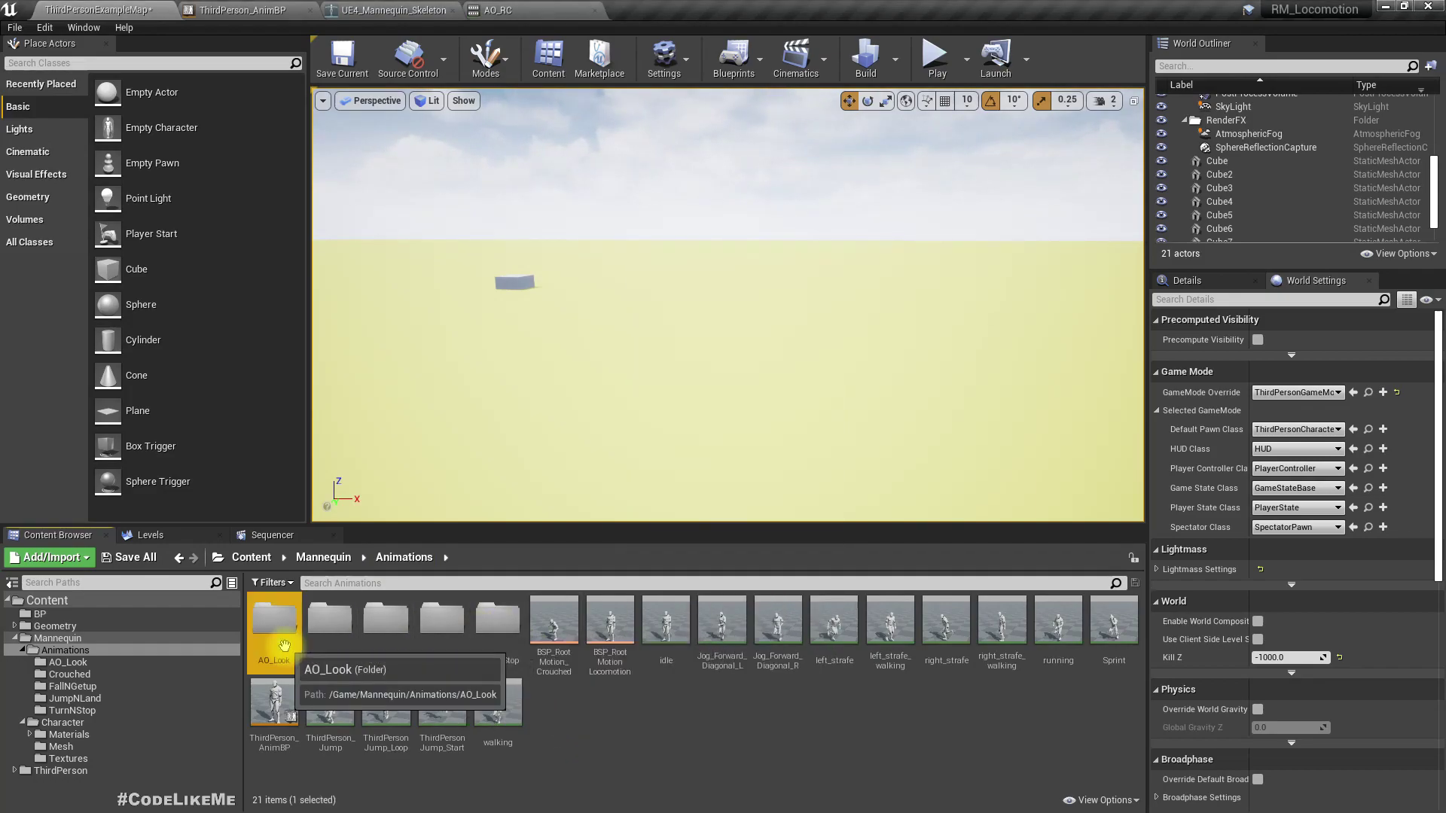
double_click(274, 619)
right_click(442, 624)
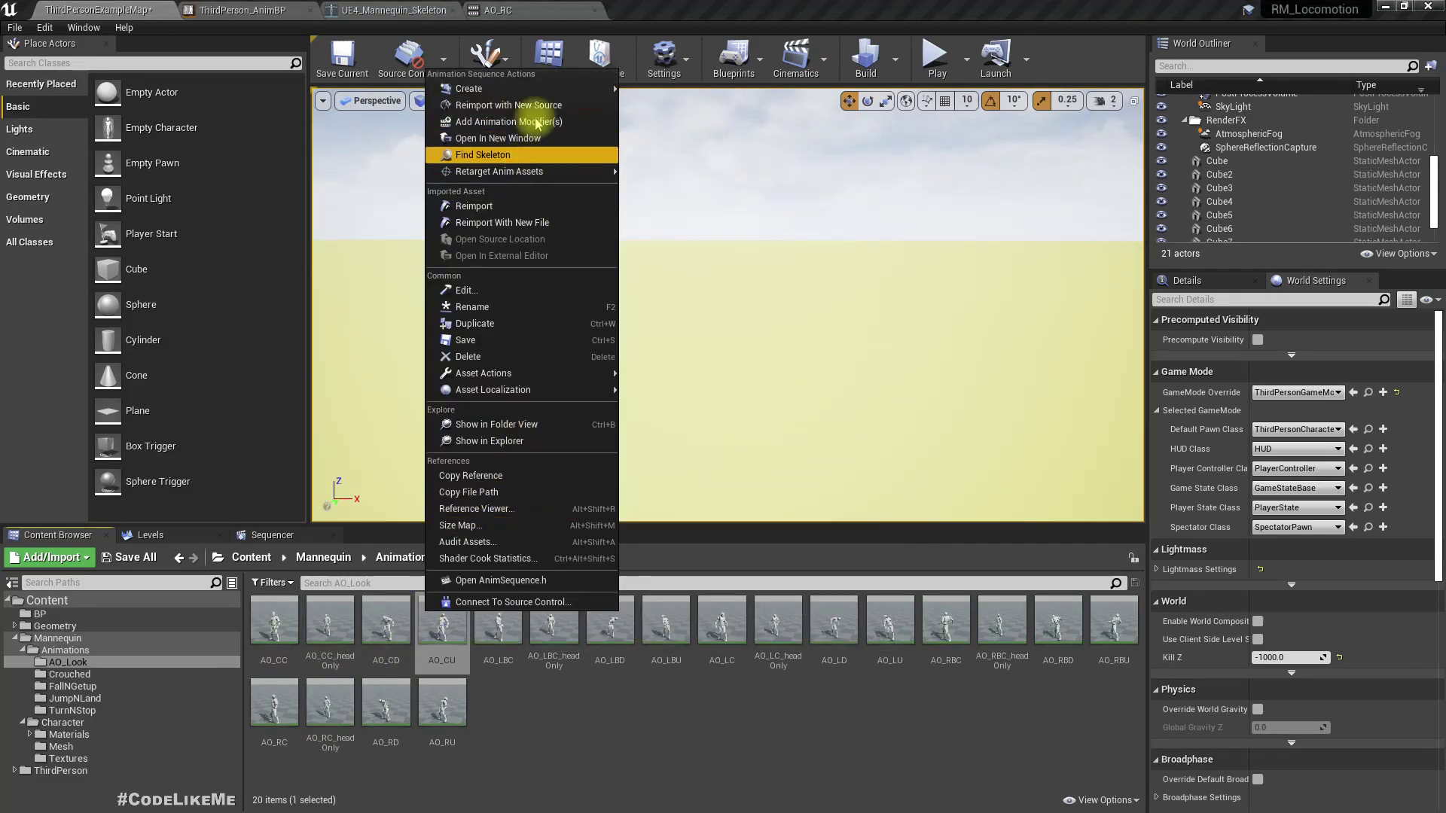
mouse_move(538, 92)
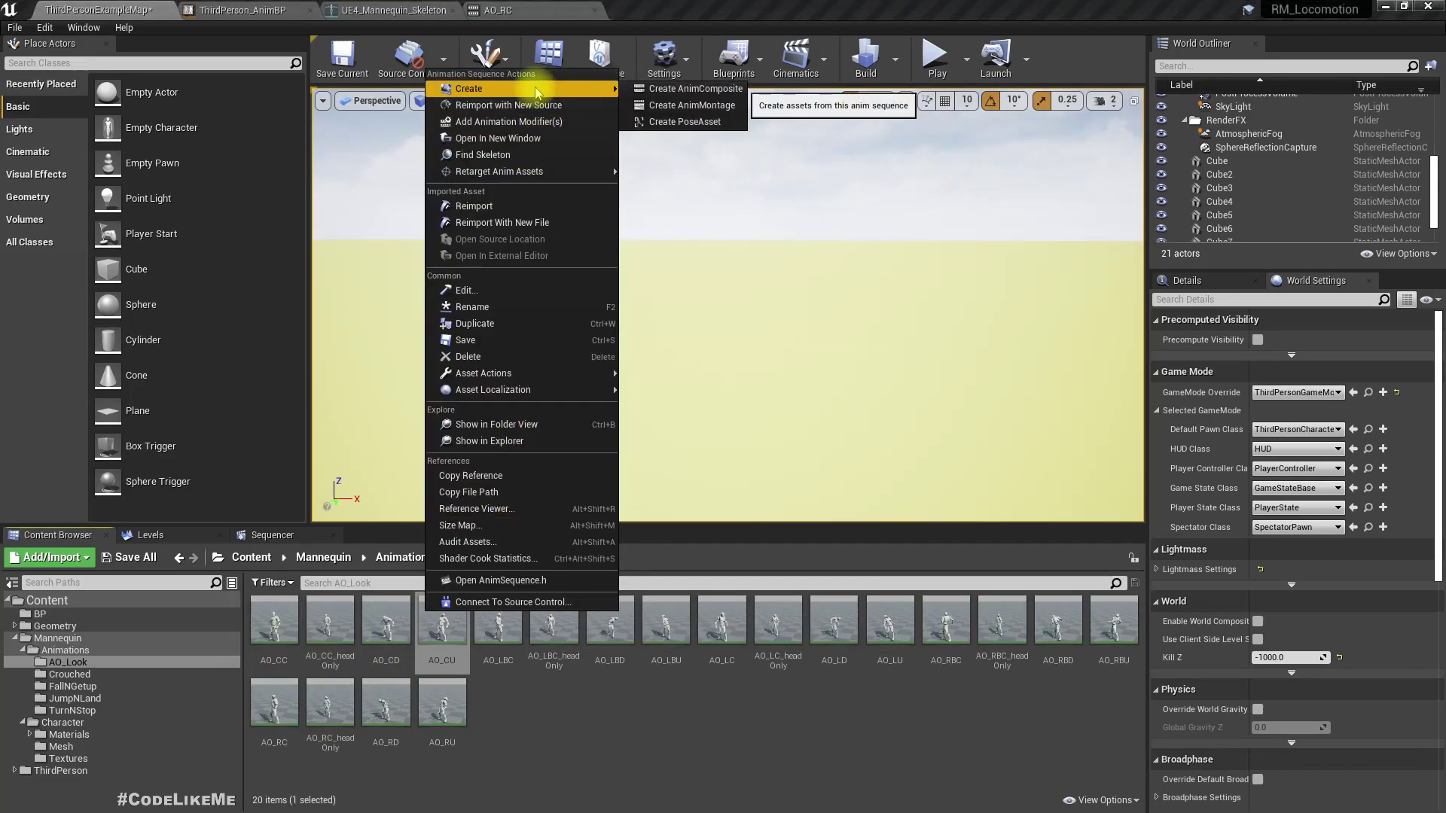
click(678, 696)
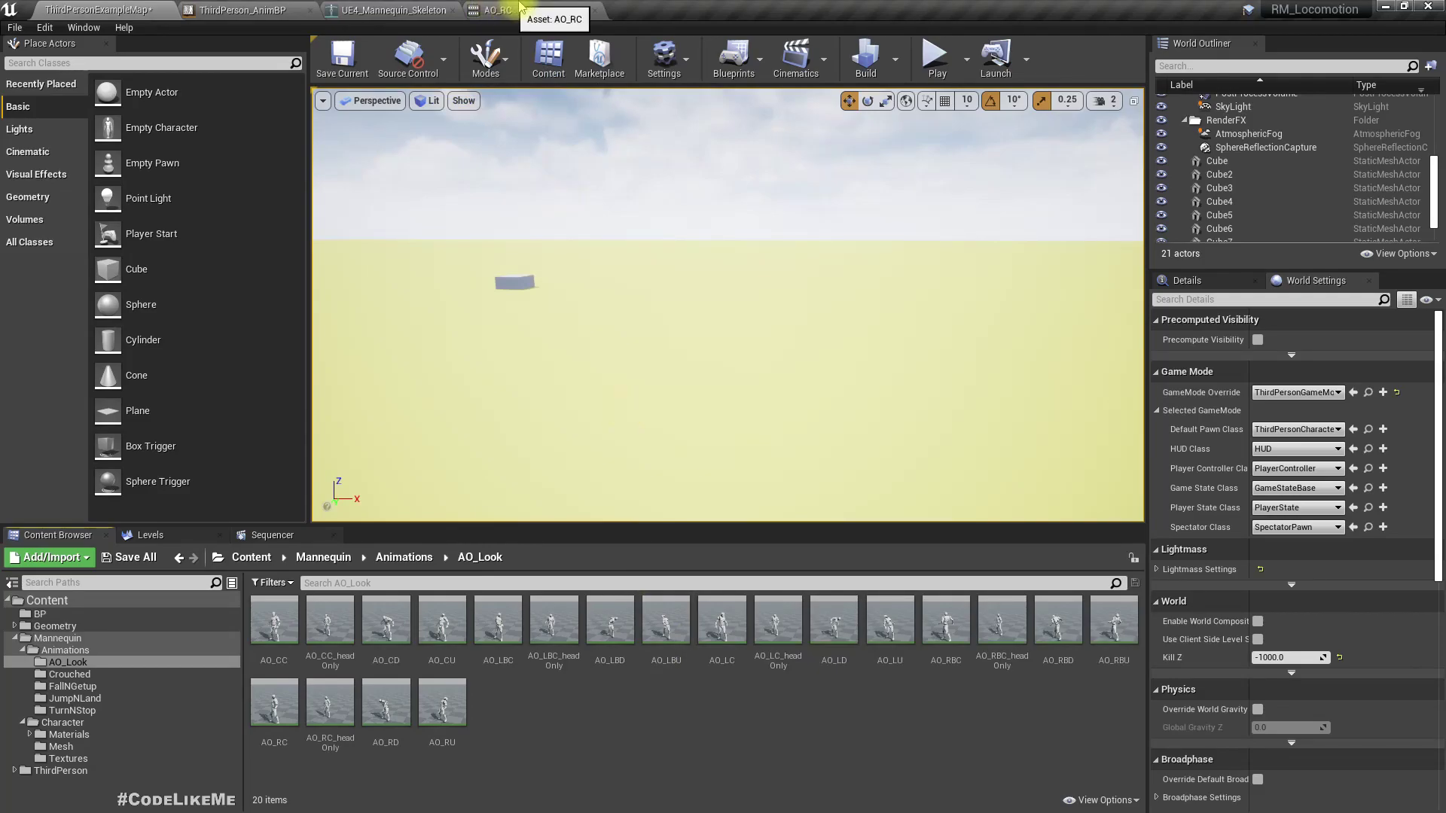
- Move the AO_Look aim offset from the Mesh folder into Animations/AO_Look and open that folder
click(423, 9)
click(61, 59)
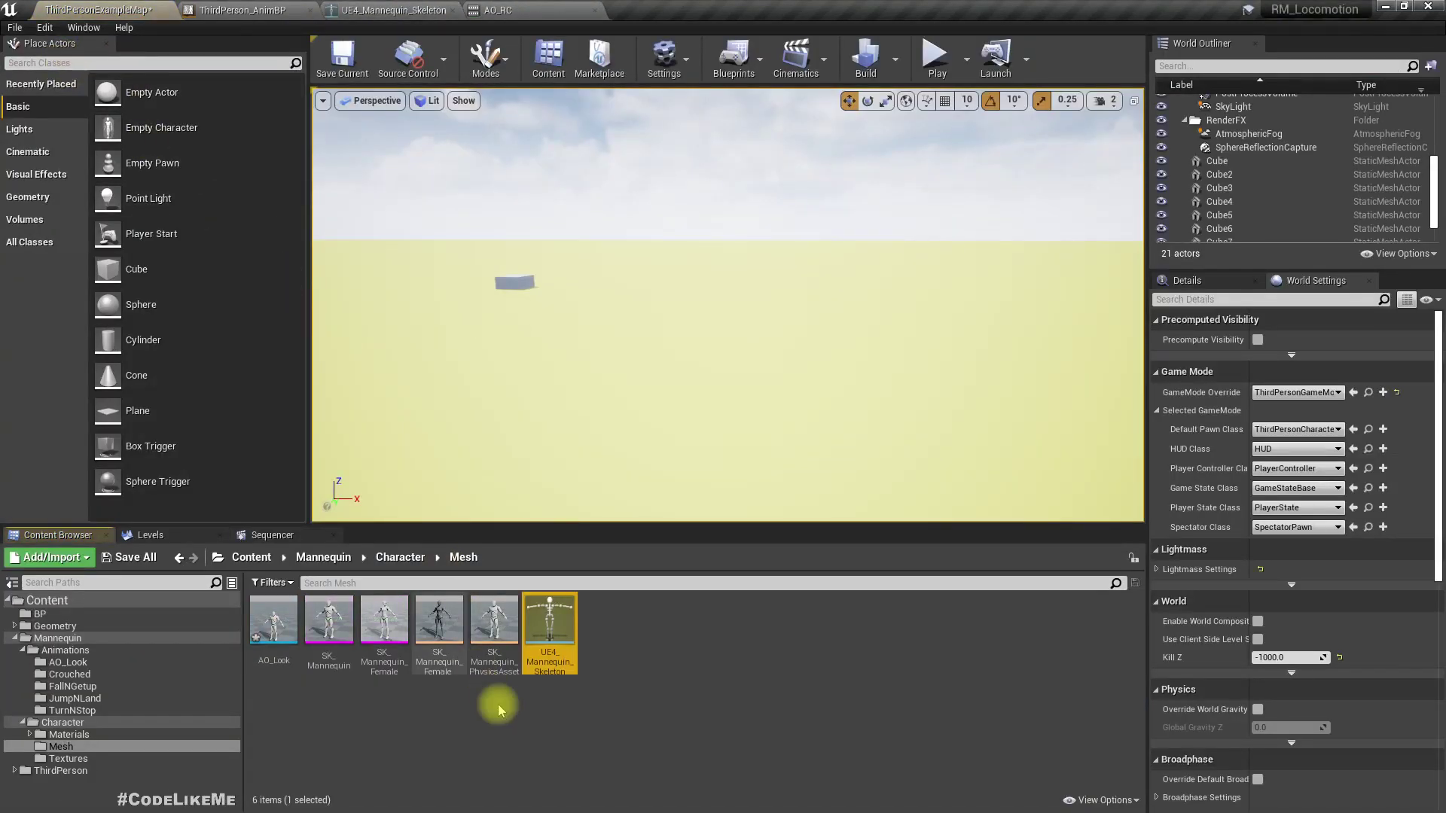
click(275, 633)
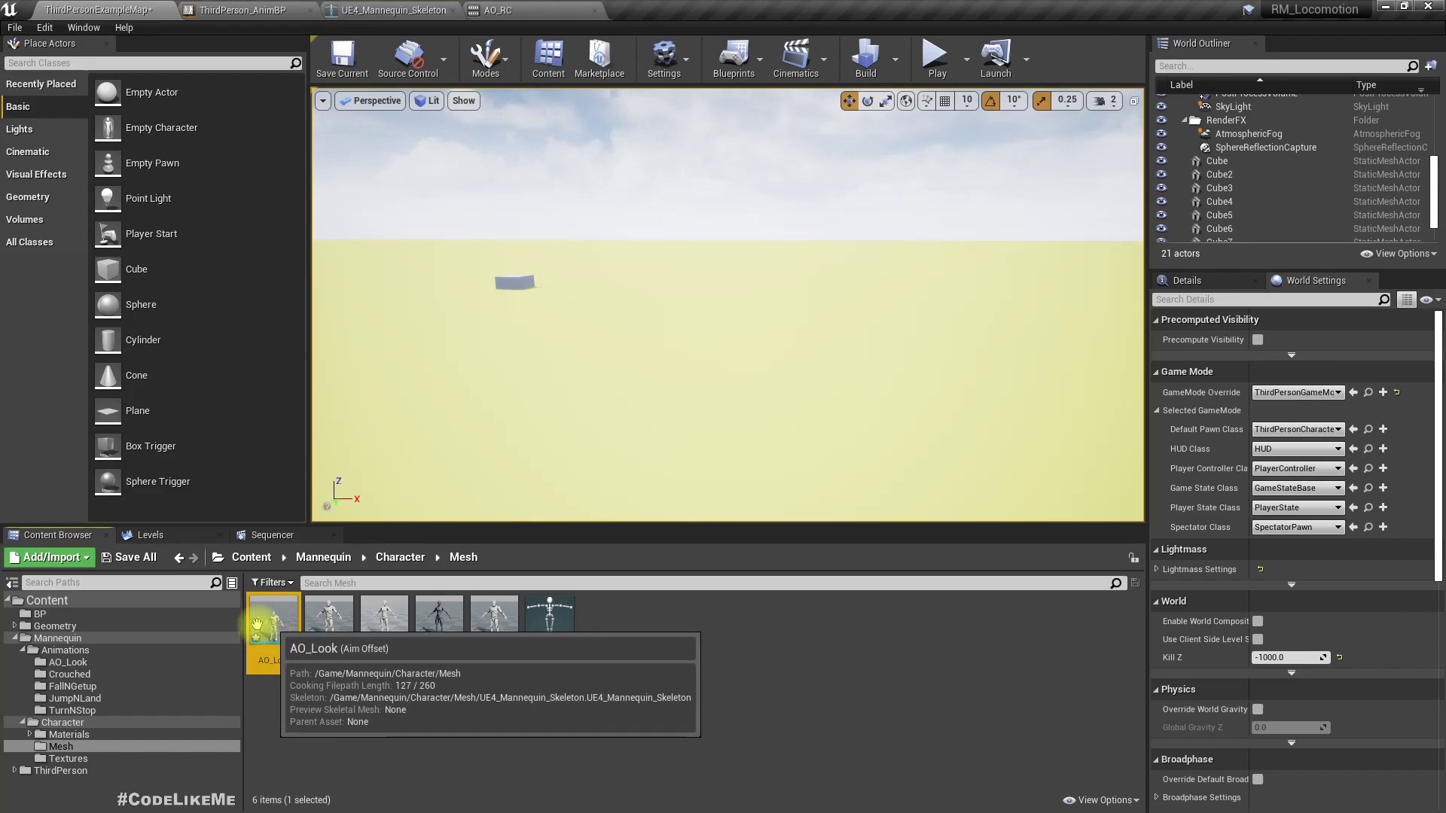
drag(256, 639, 89, 663)
click(113, 686)
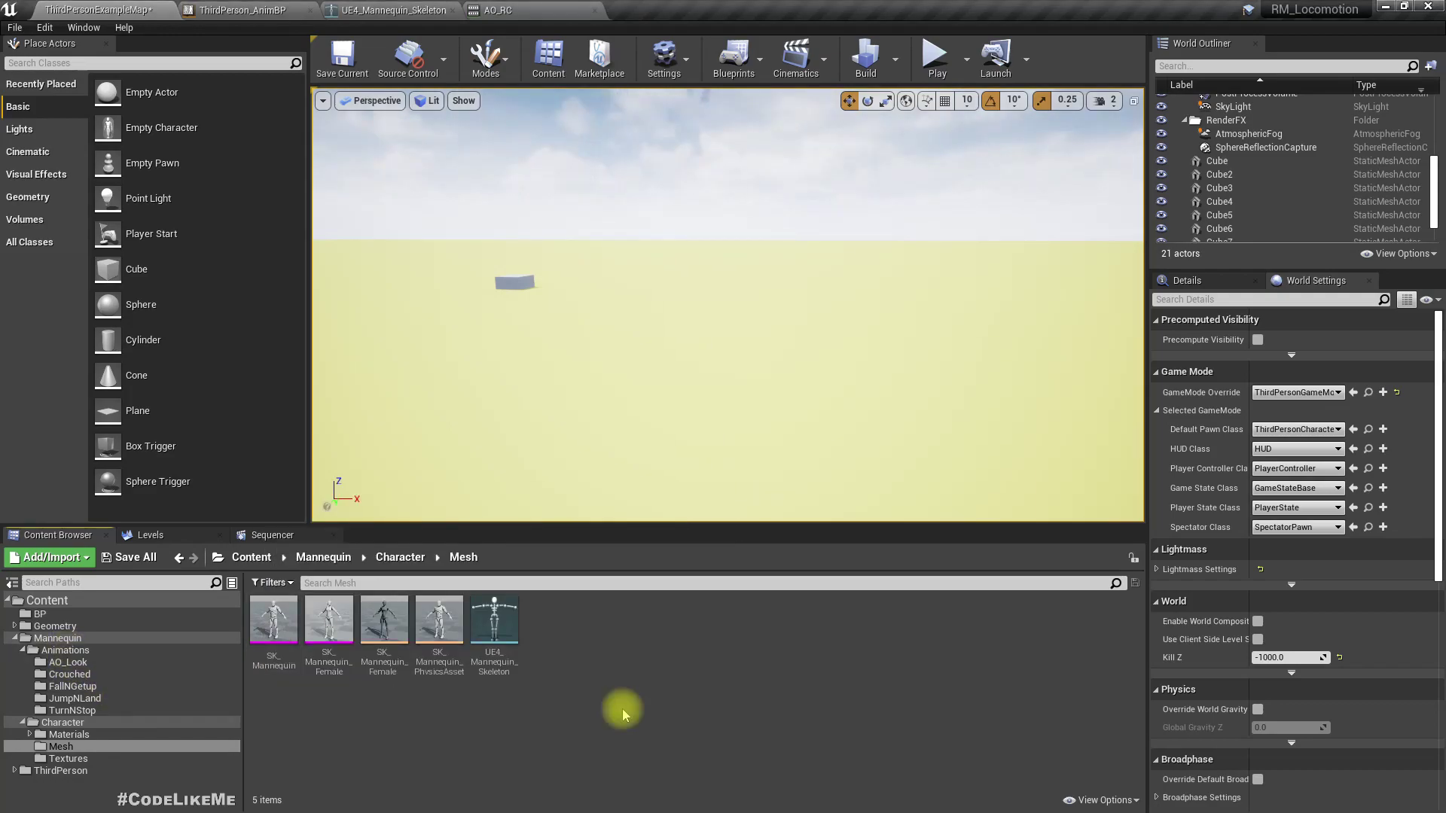
click(64, 662)
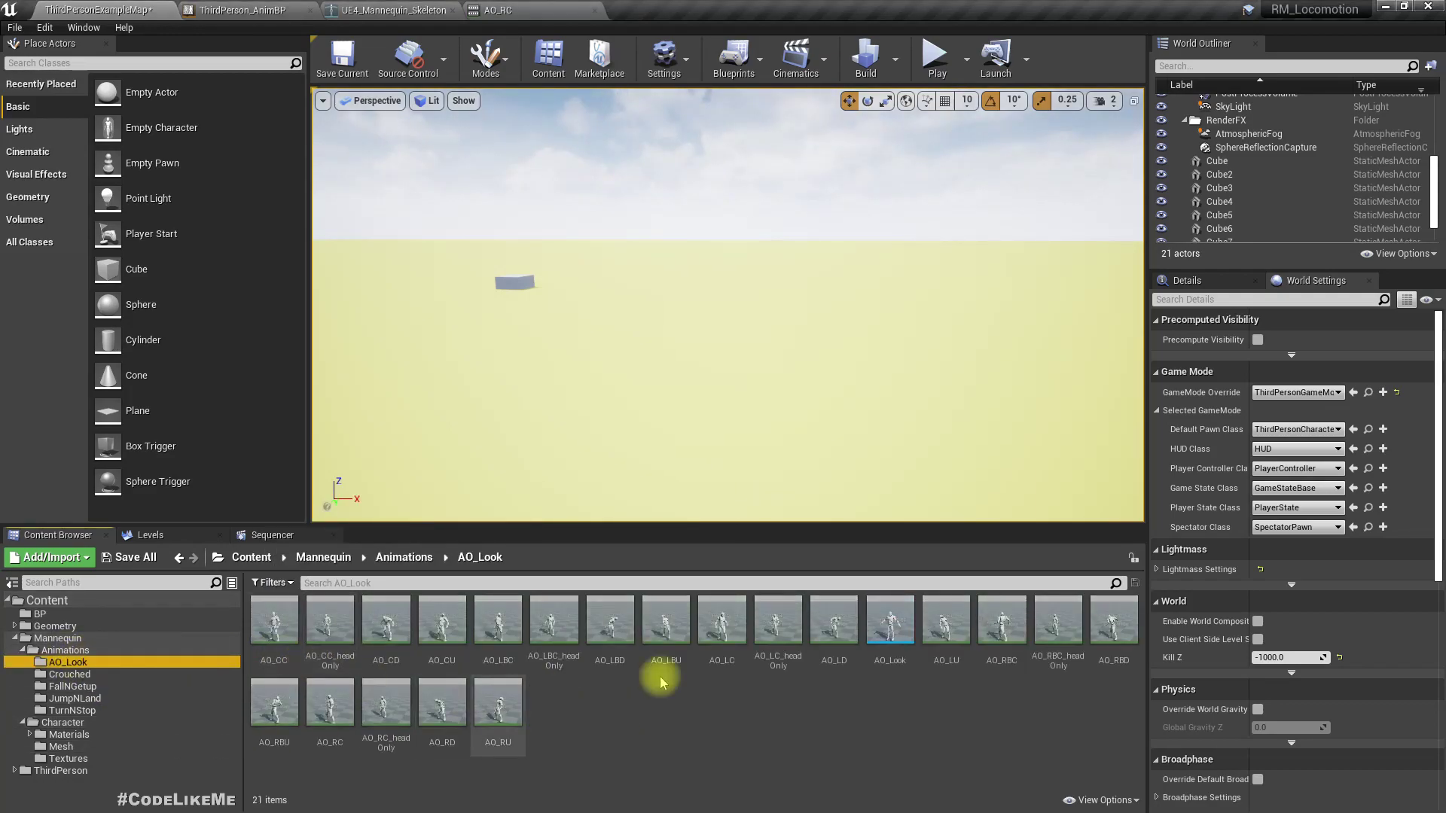
- Open the AO_Look aim offset for editing and show its asset details
click(898, 625)
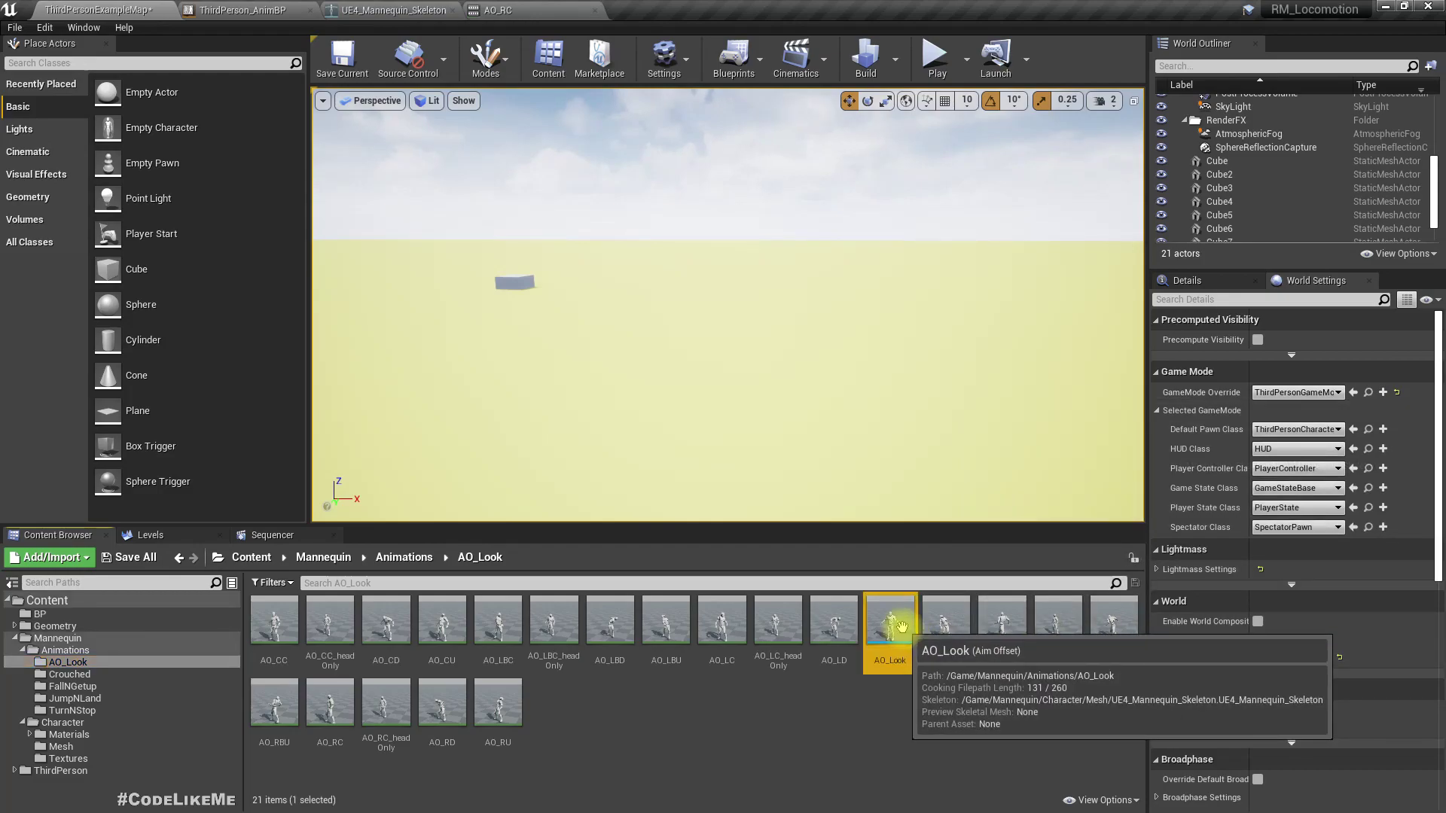
double_click(902, 627)
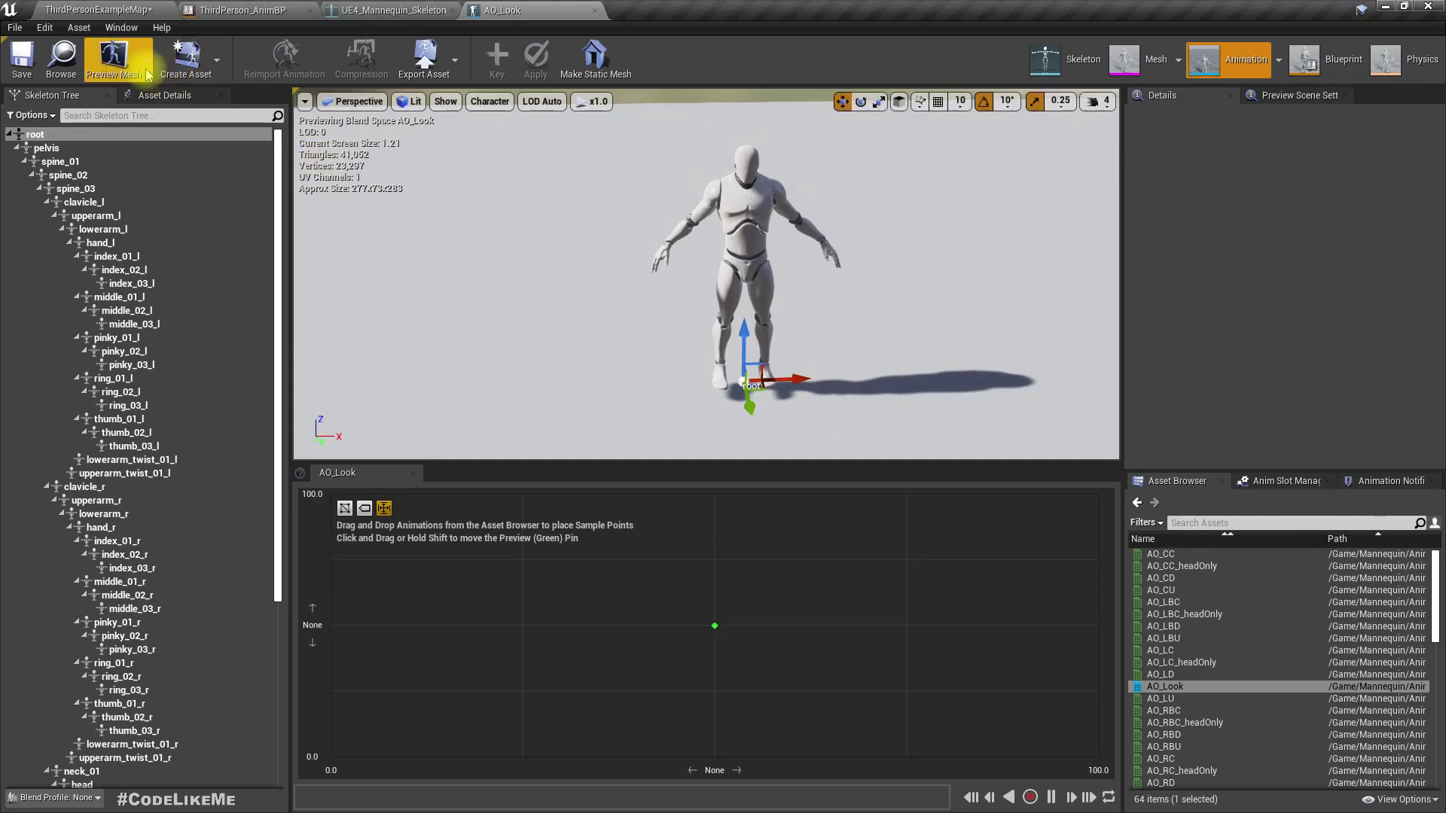
click(166, 95)
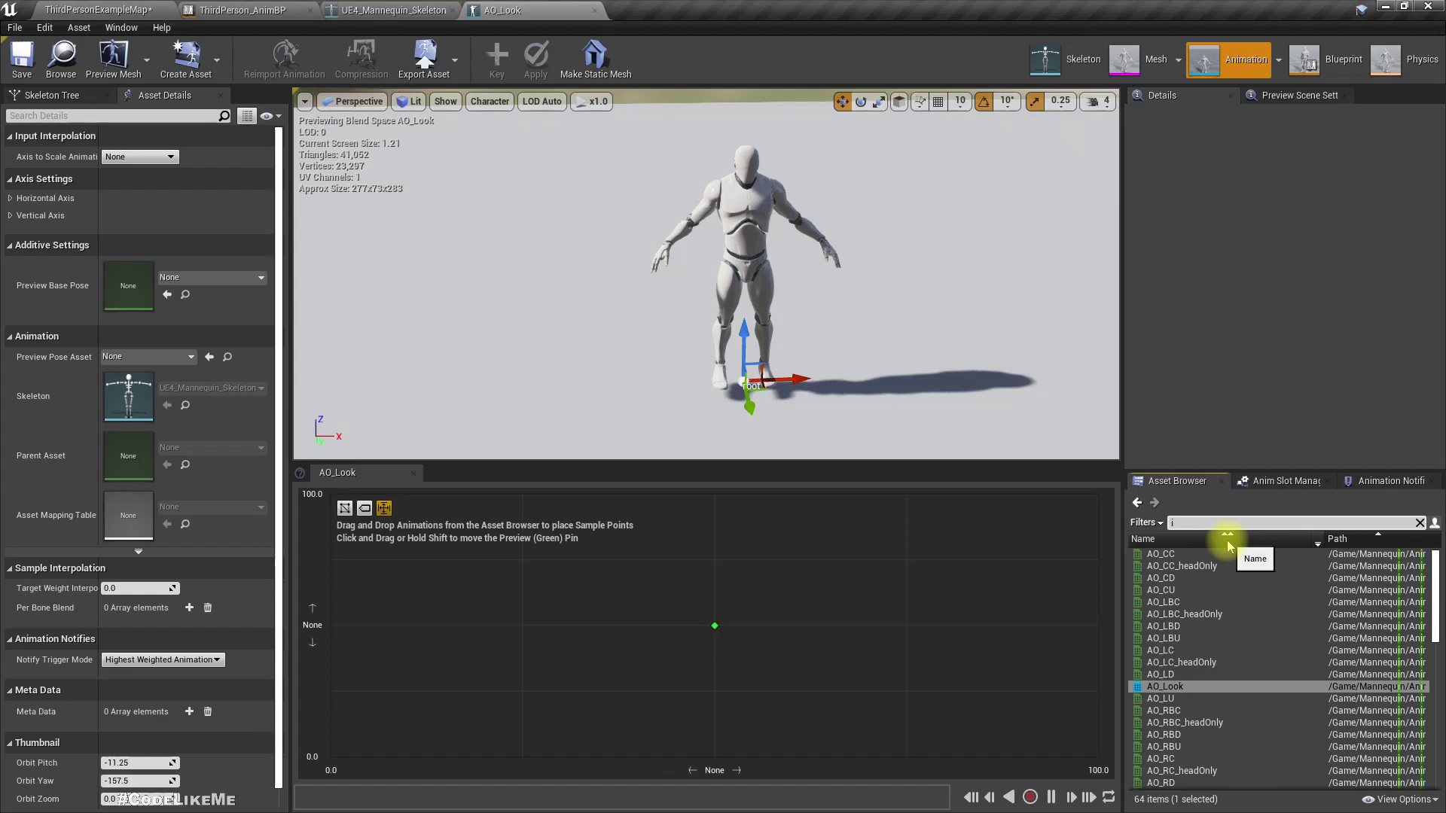
- Preview the idle animation, filter the animation assets by AO and return to the AO_Look aim offset
double_click(1228, 565)
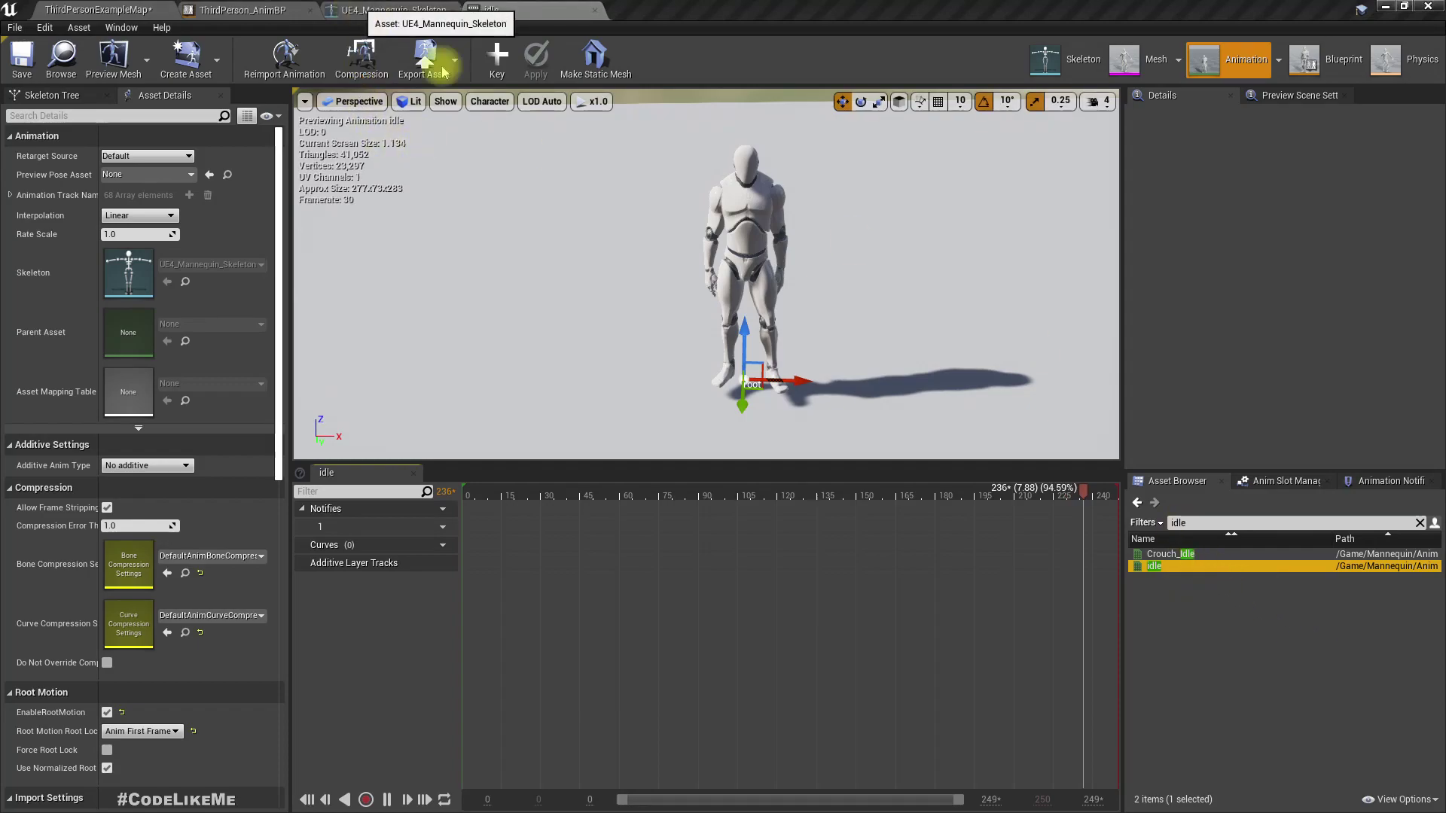
click(1224, 523)
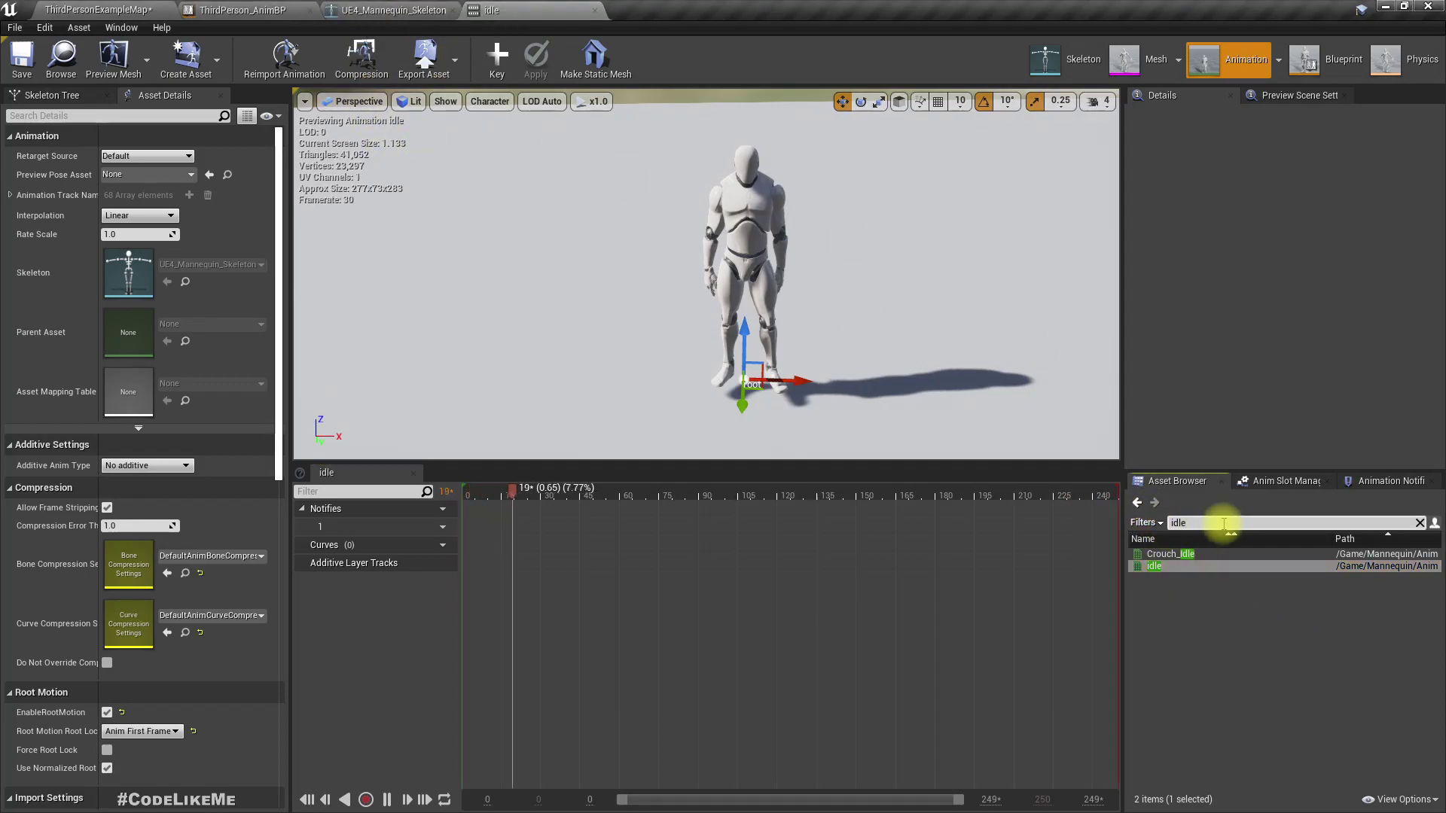
text(AO)
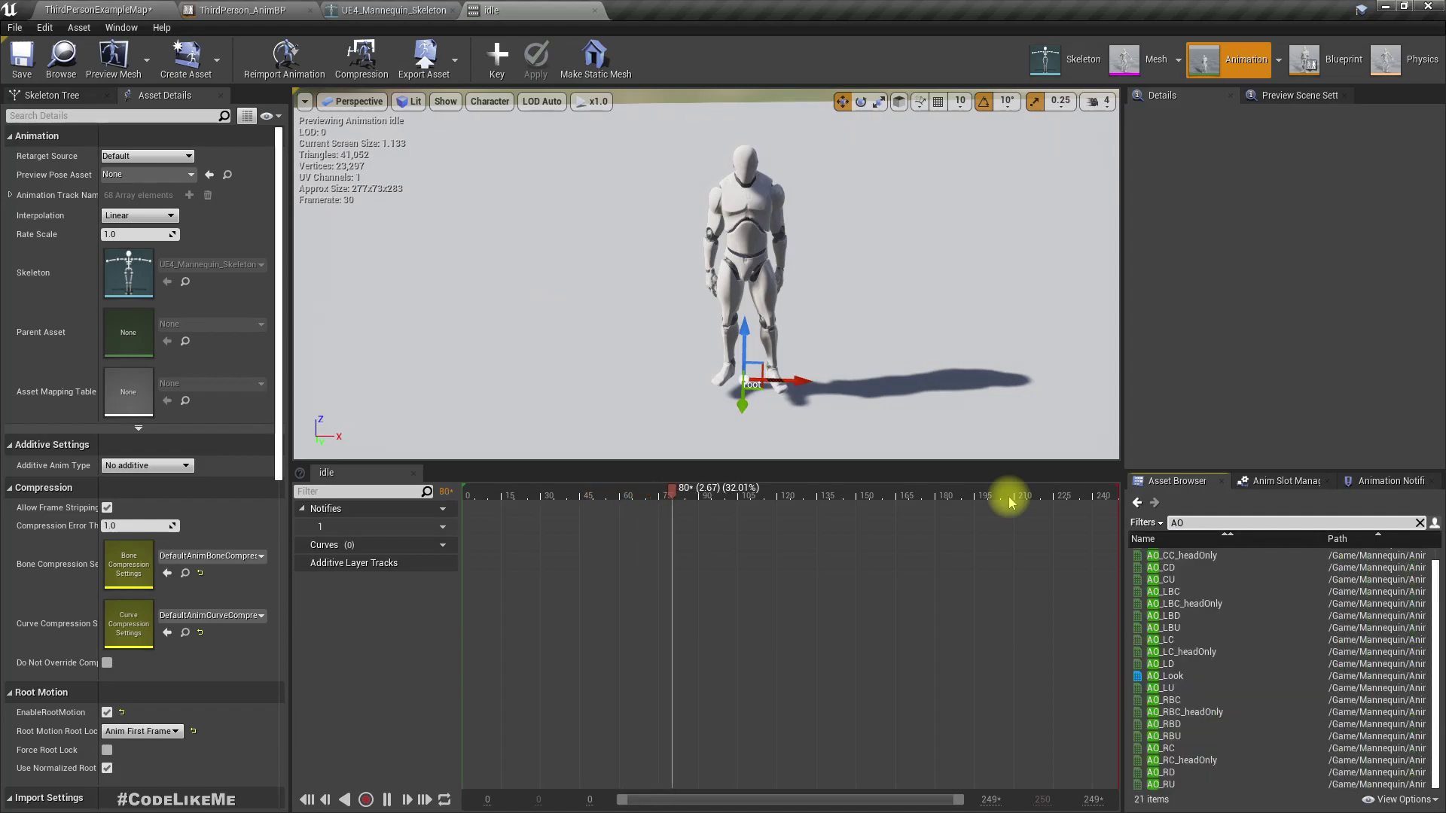
double_click(1165, 676)
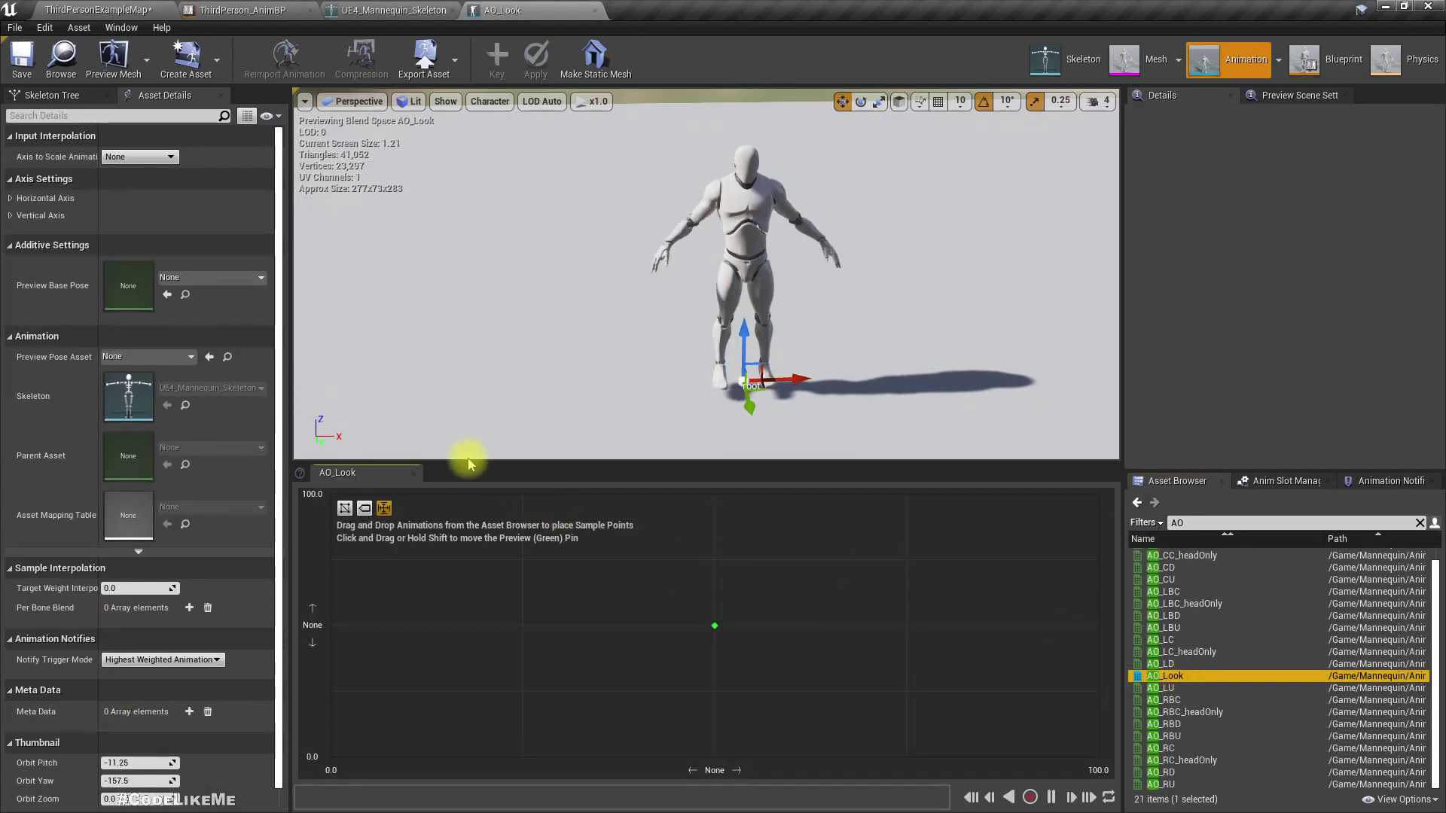
- Set the Preview Base Pose of AO_Look to the idle animation
click(192, 280)
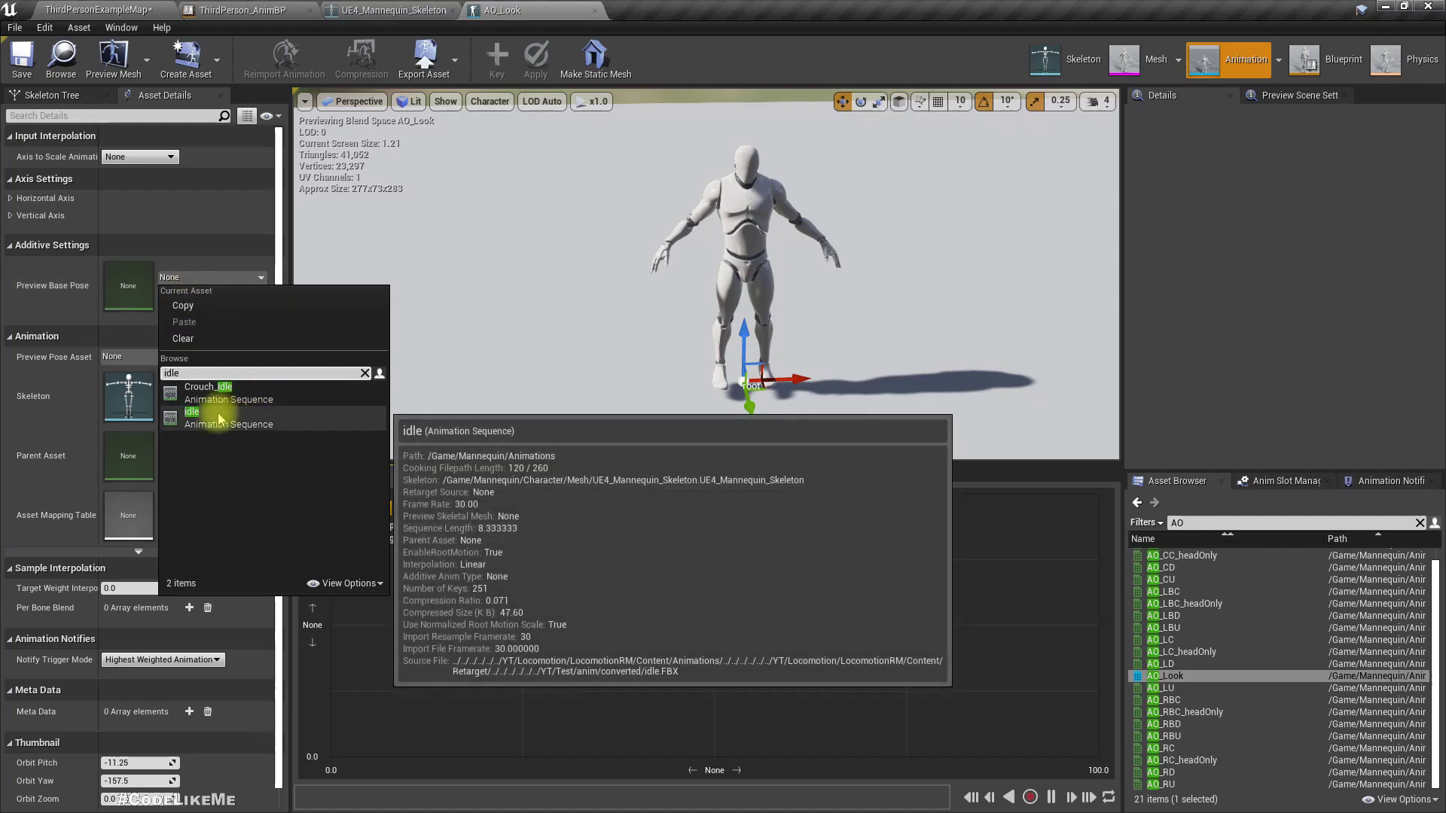
click(211, 407)
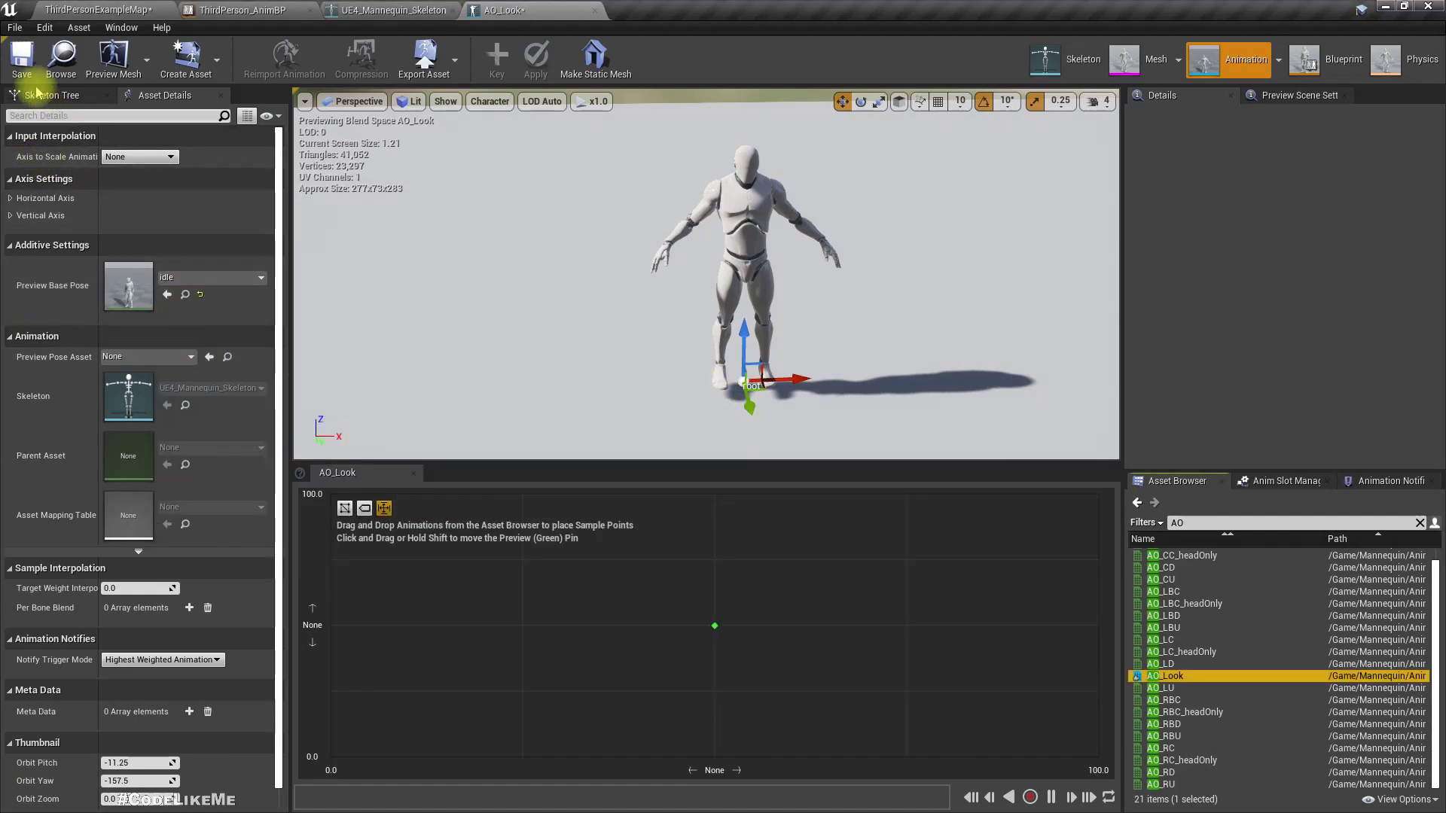
- Name the aim offset's horizontal axis Yaw and its vertical axis Pitch
click(11, 199)
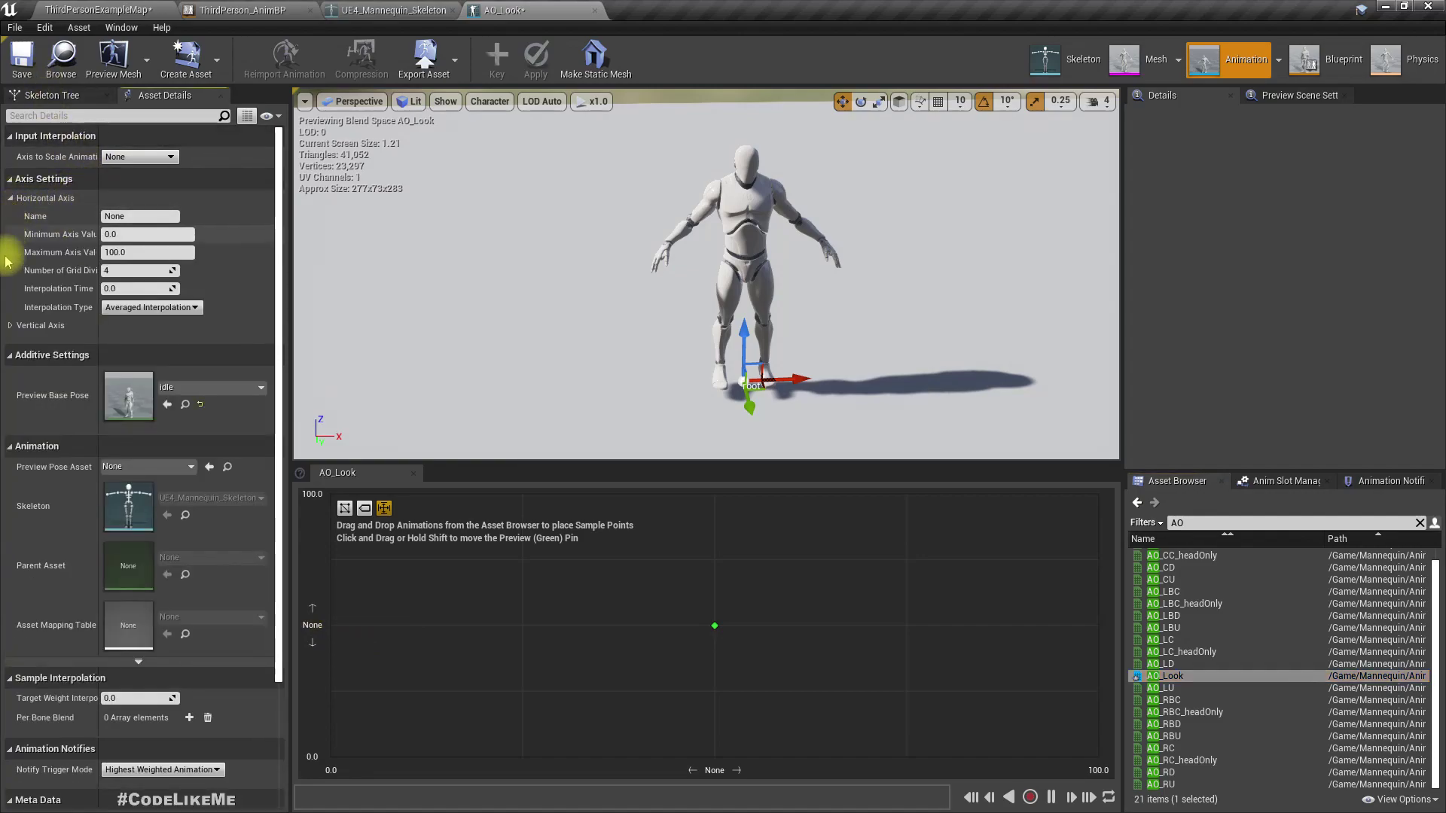
click(13, 328)
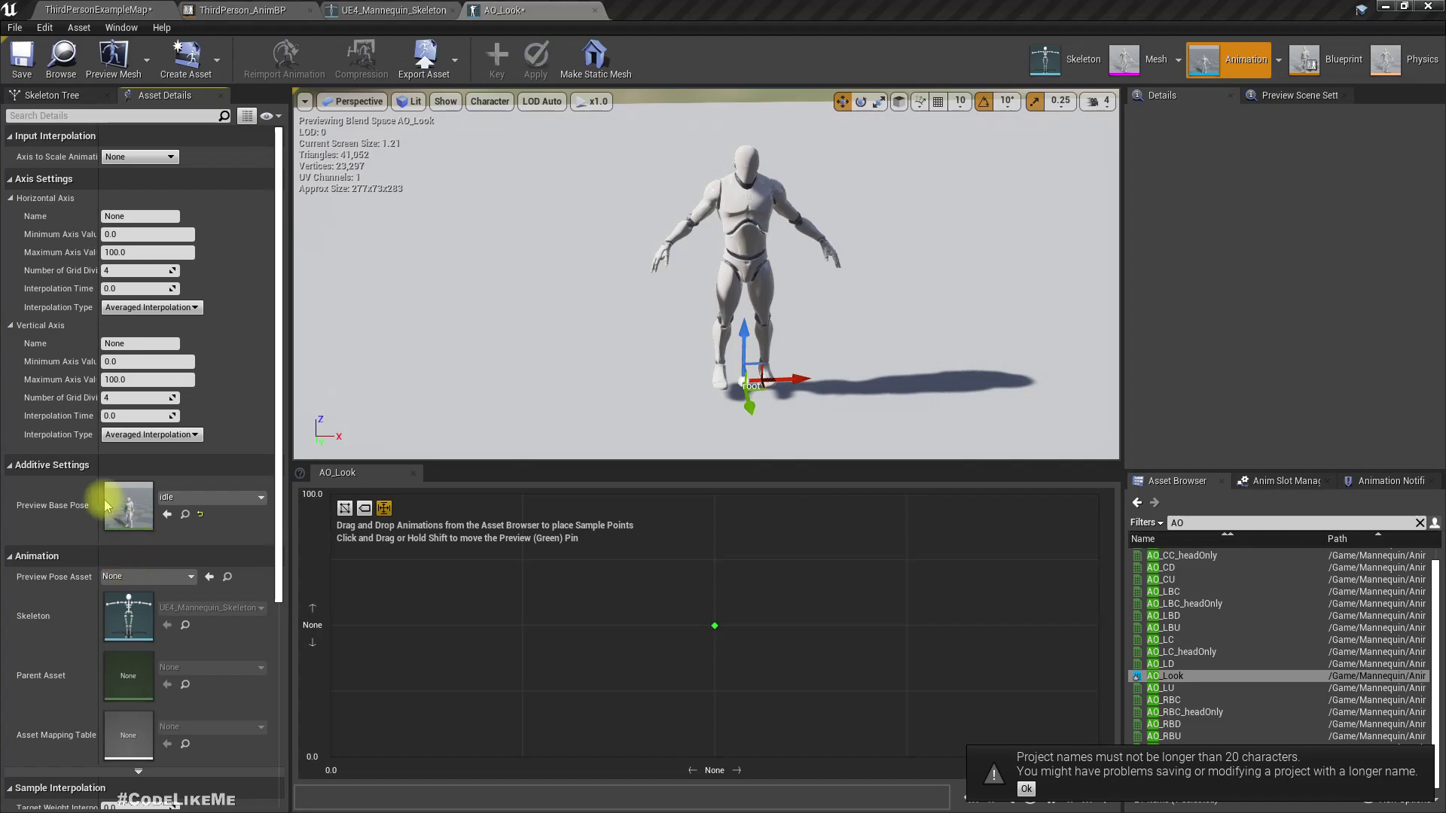
click(147, 216)
key(ctrl+a)
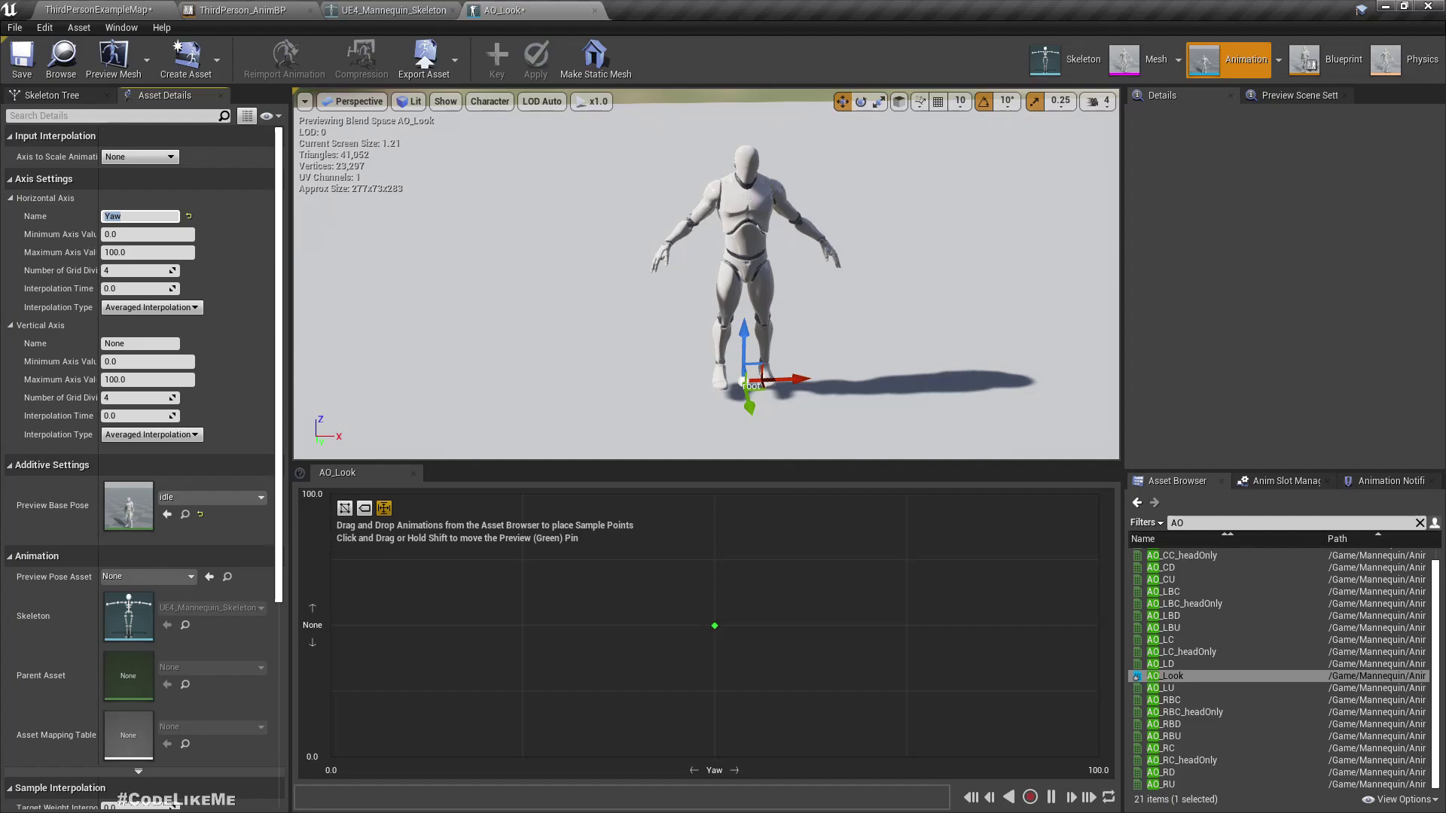
double_click(128, 343)
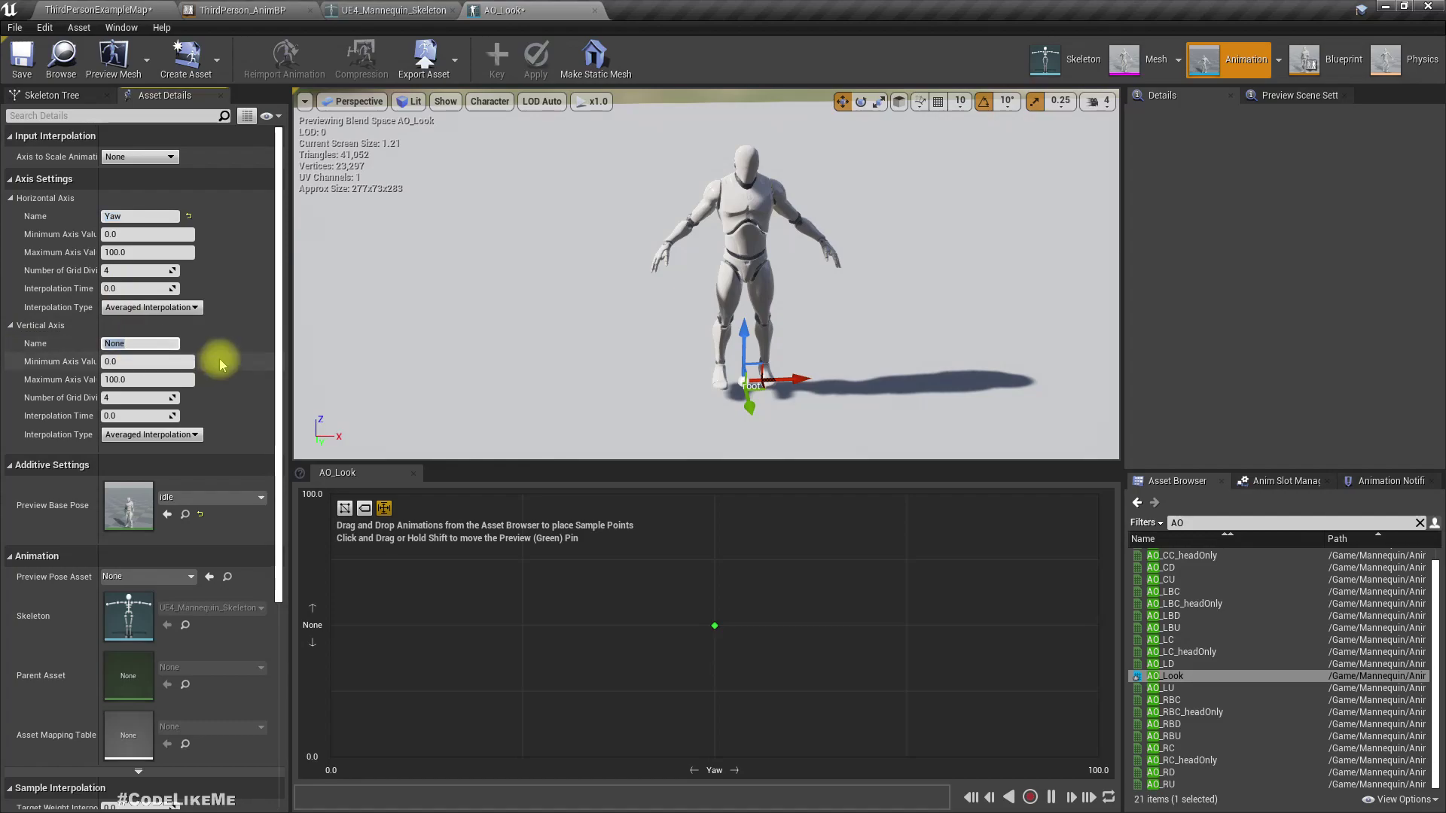
text(Pitch)
key(Return)
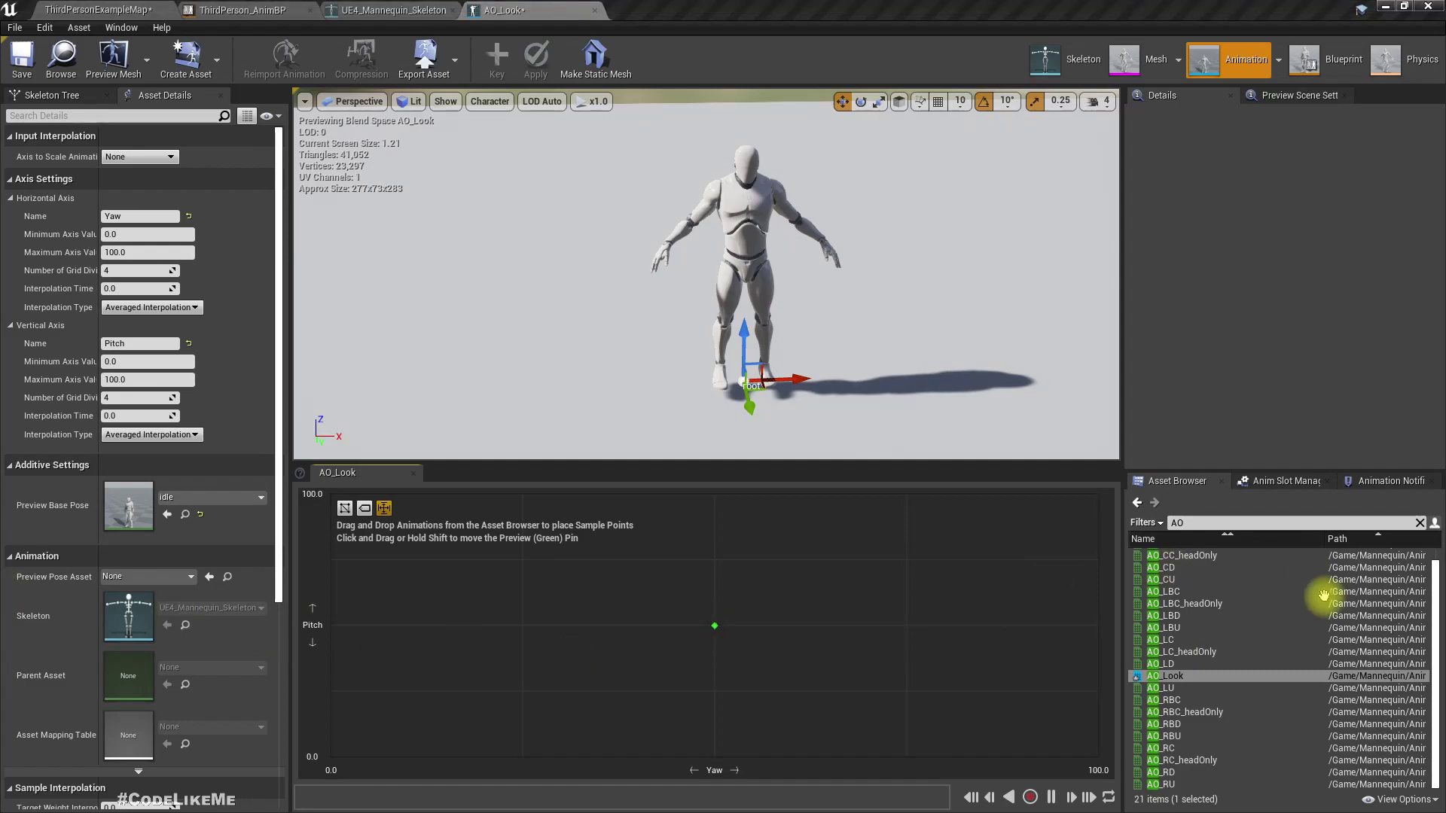
- Add the AO_CC animation as a sample point at the centre of the aim offset grid
click(1235, 580)
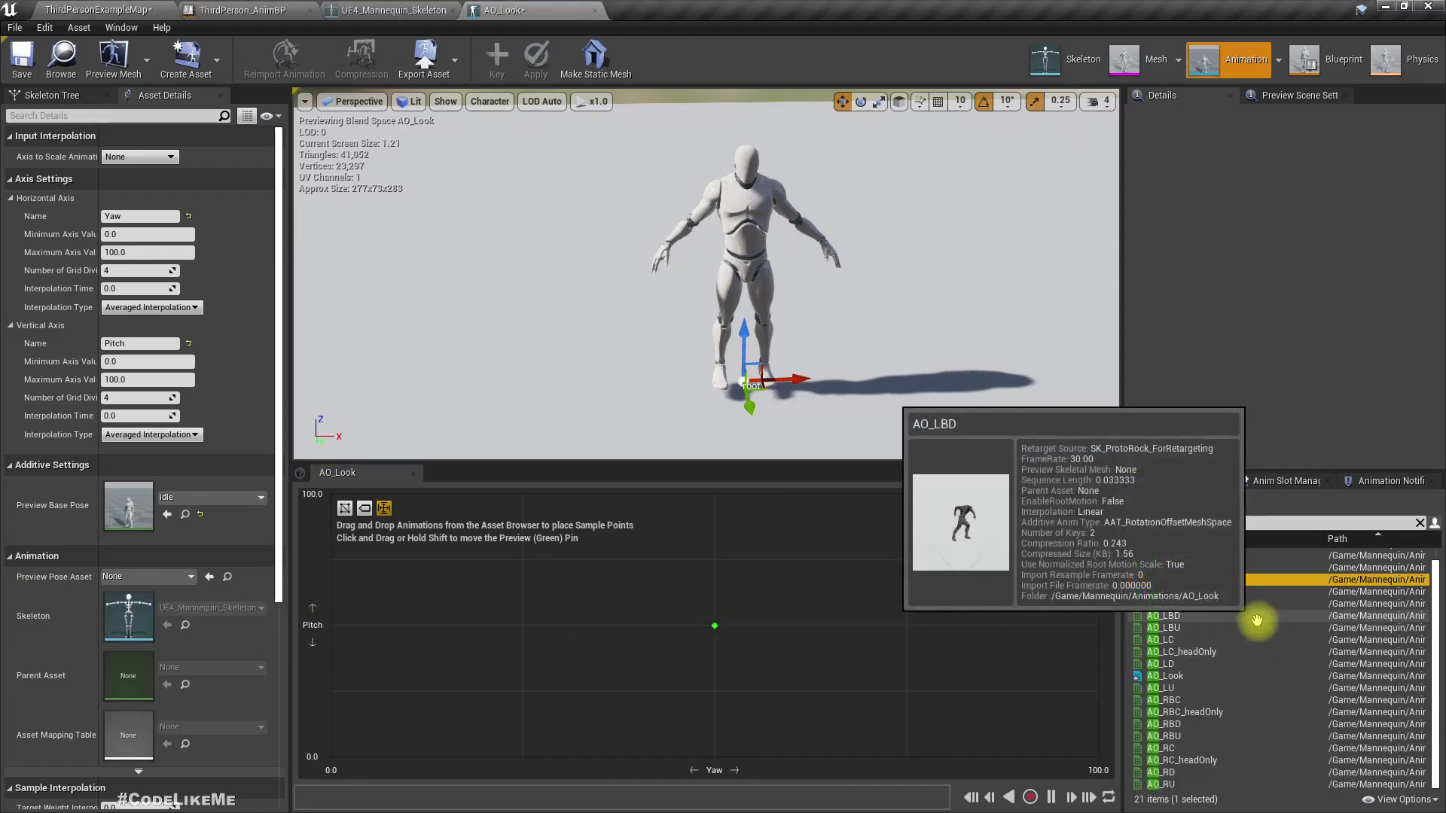
scroll(1258, 602, up, 1)
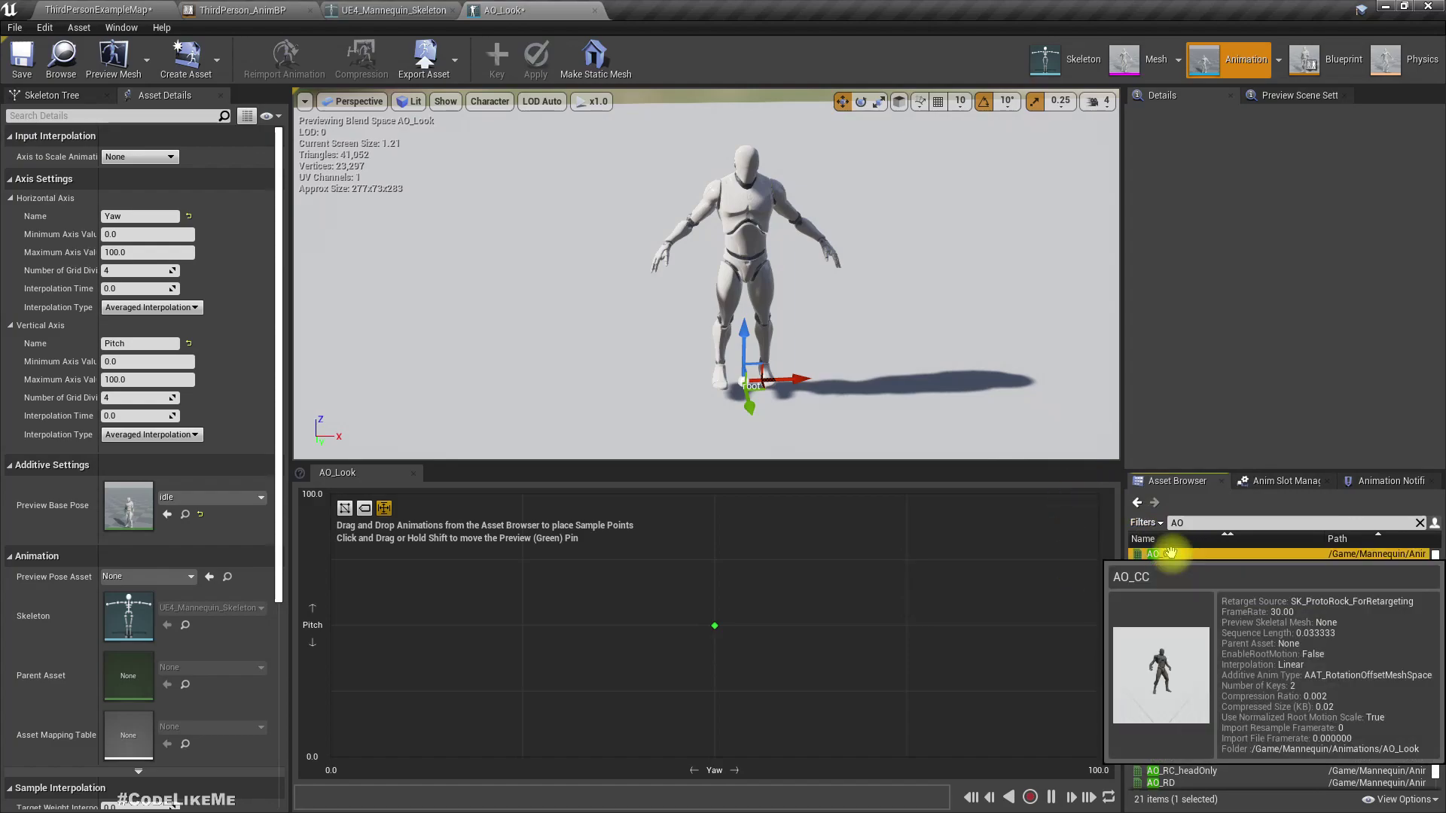
drag(1178, 556, 836, 671)
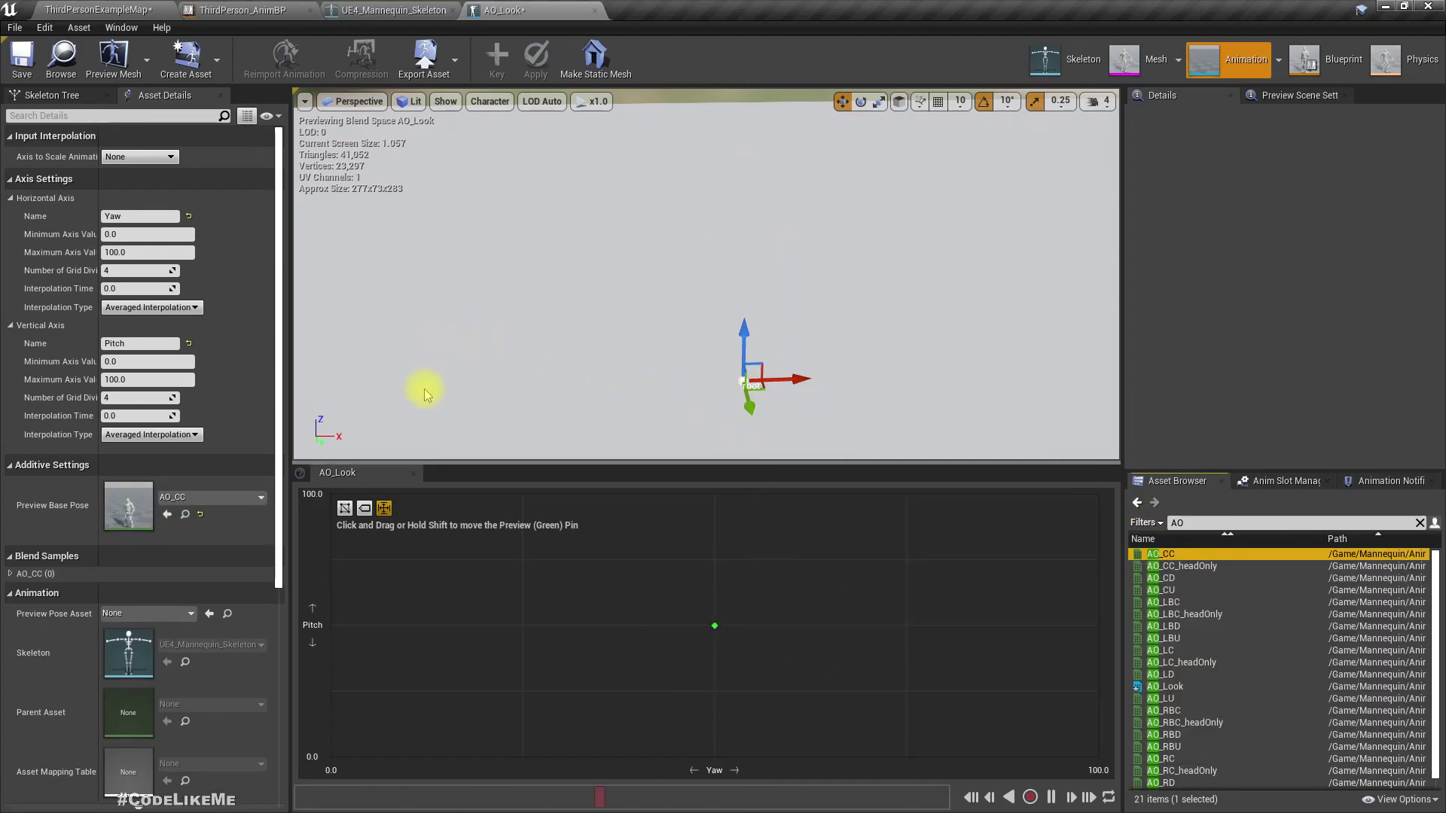
middle_drag(710, 317, 682, 243)
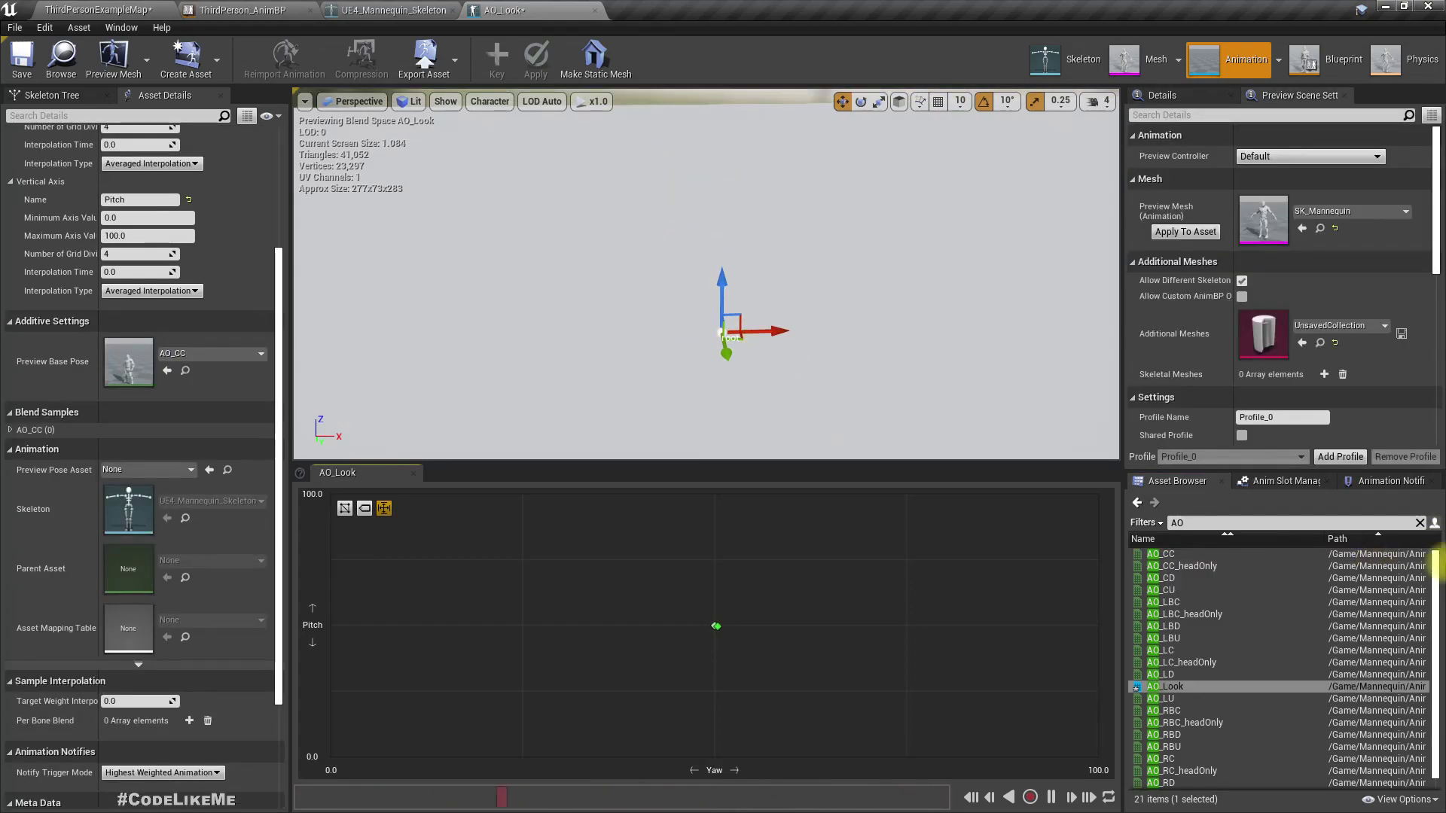
- Set the Yaw axis range from -180 to 180 and the Pitch axis range from -90 to 90
scroll(271, 297, up, 5)
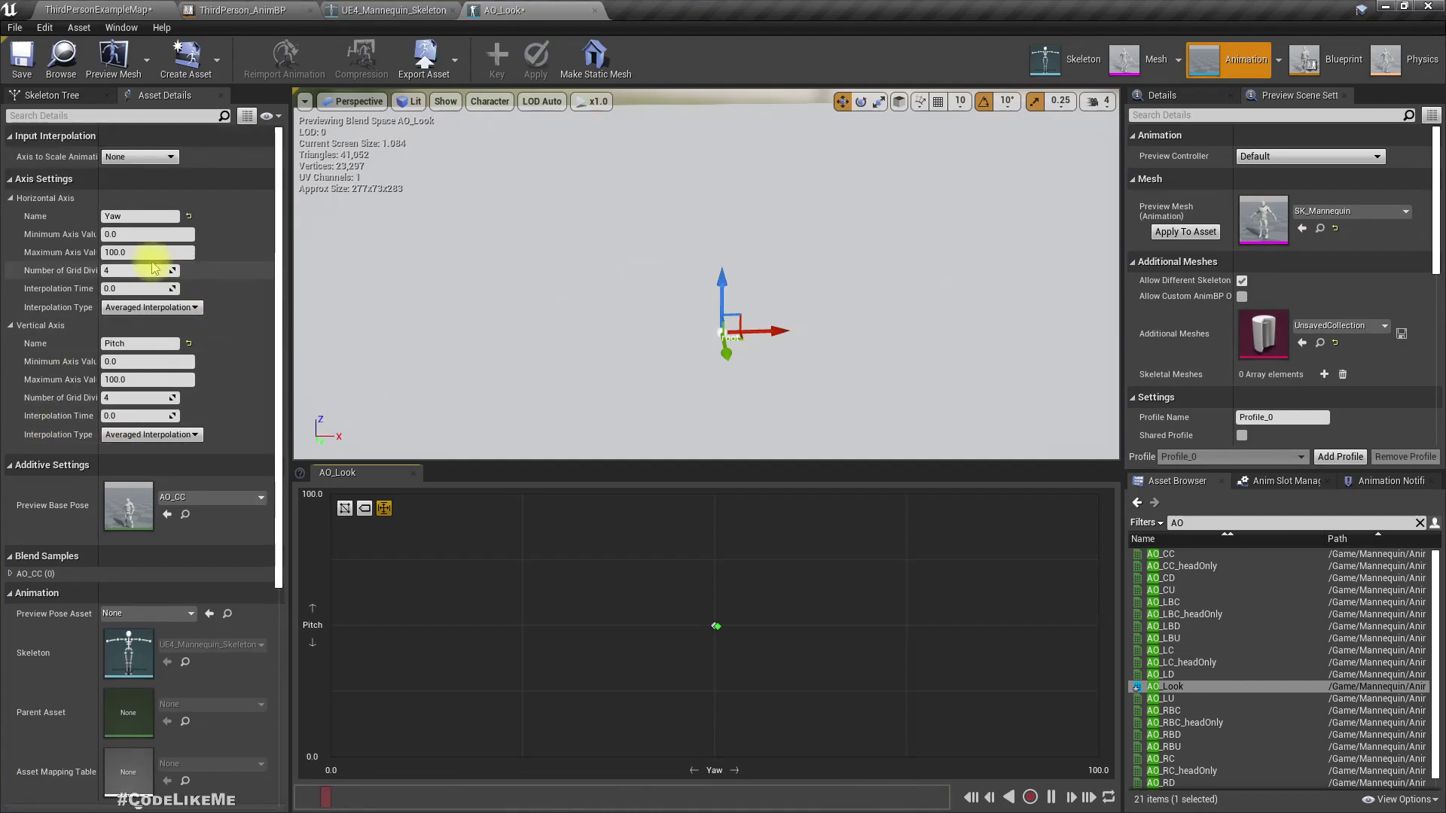
click(153, 235)
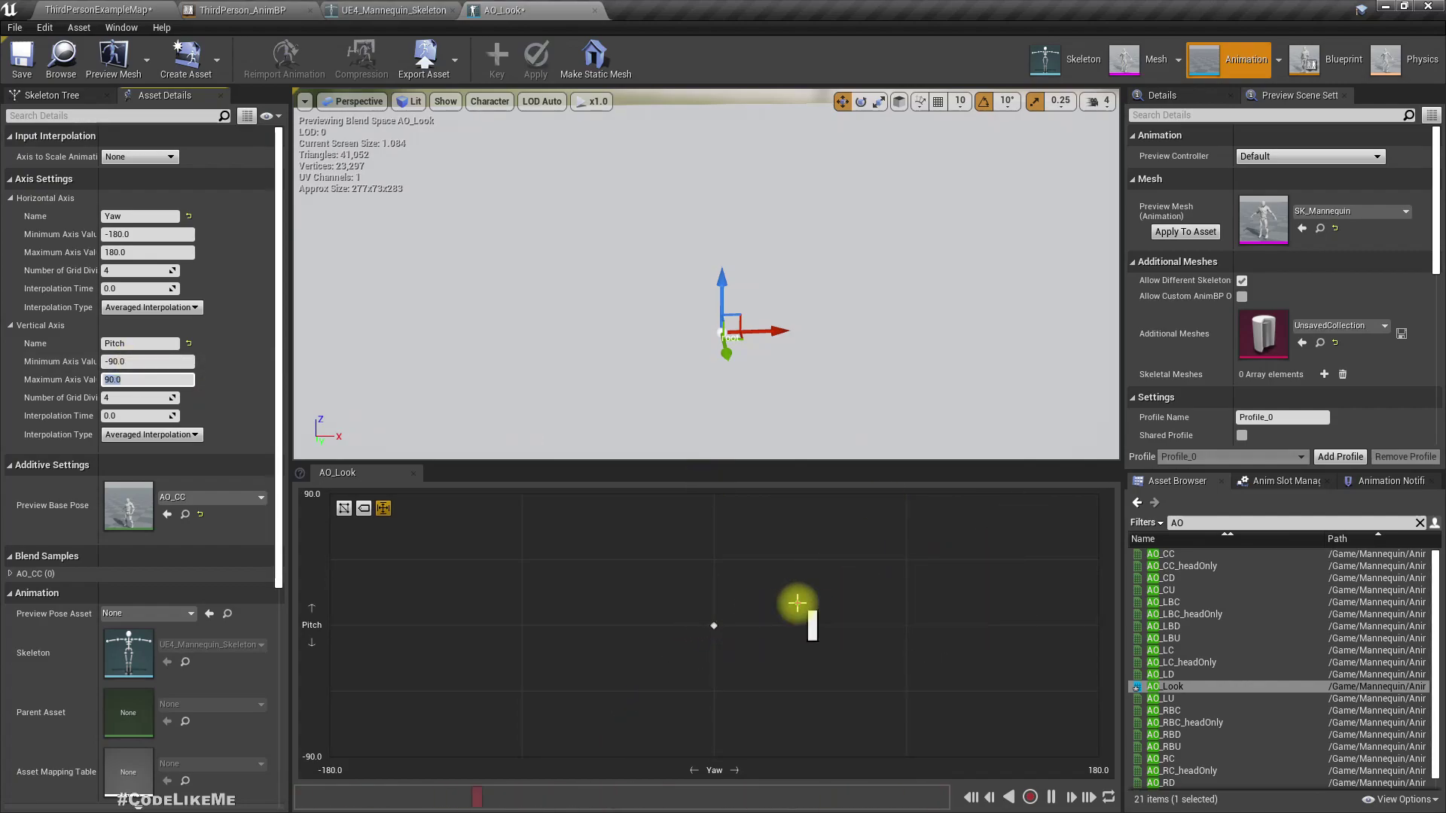
- Clear the preview base pose and assign the idle animation to it
click(494, 412)
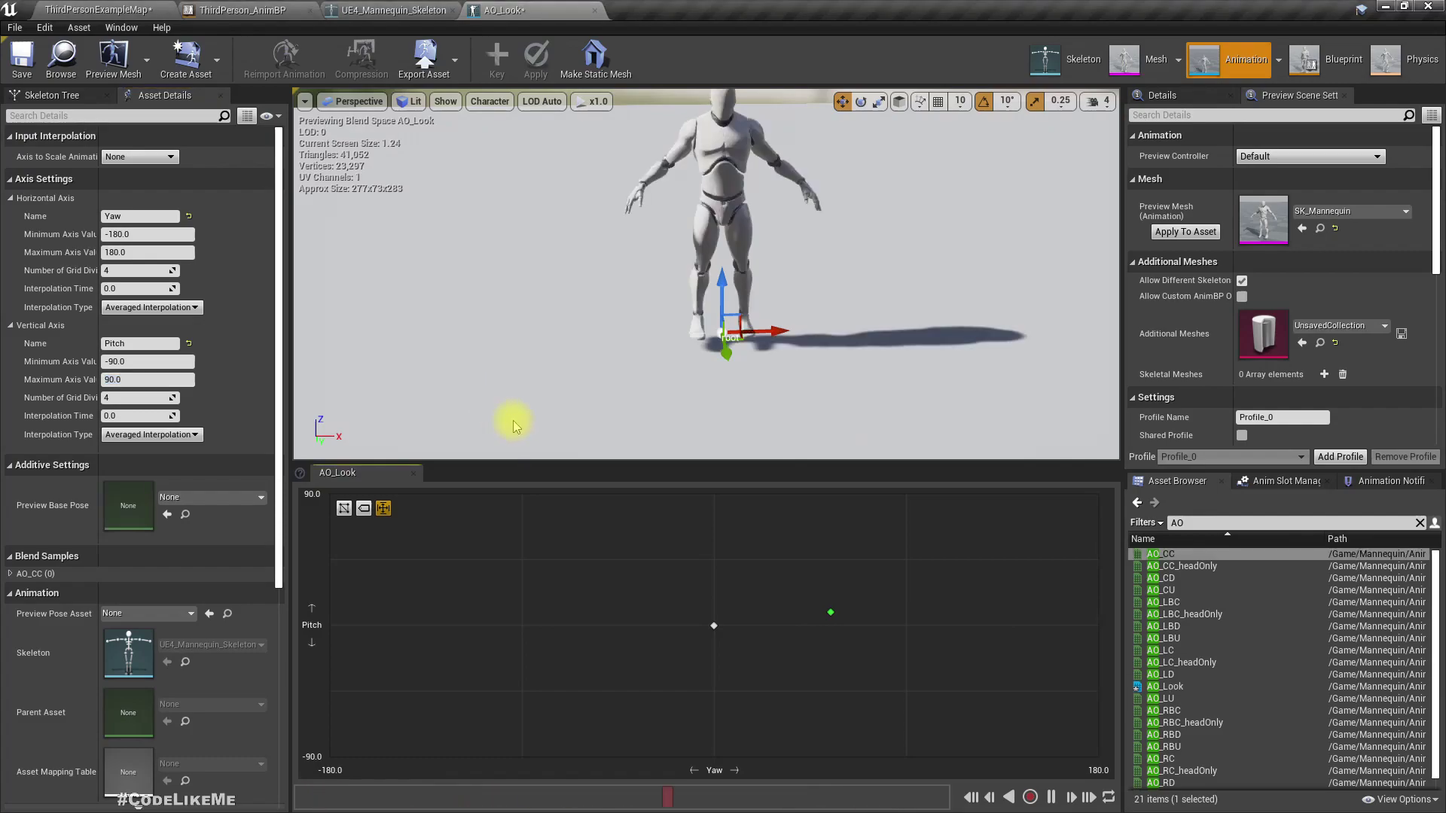
click(192, 498)
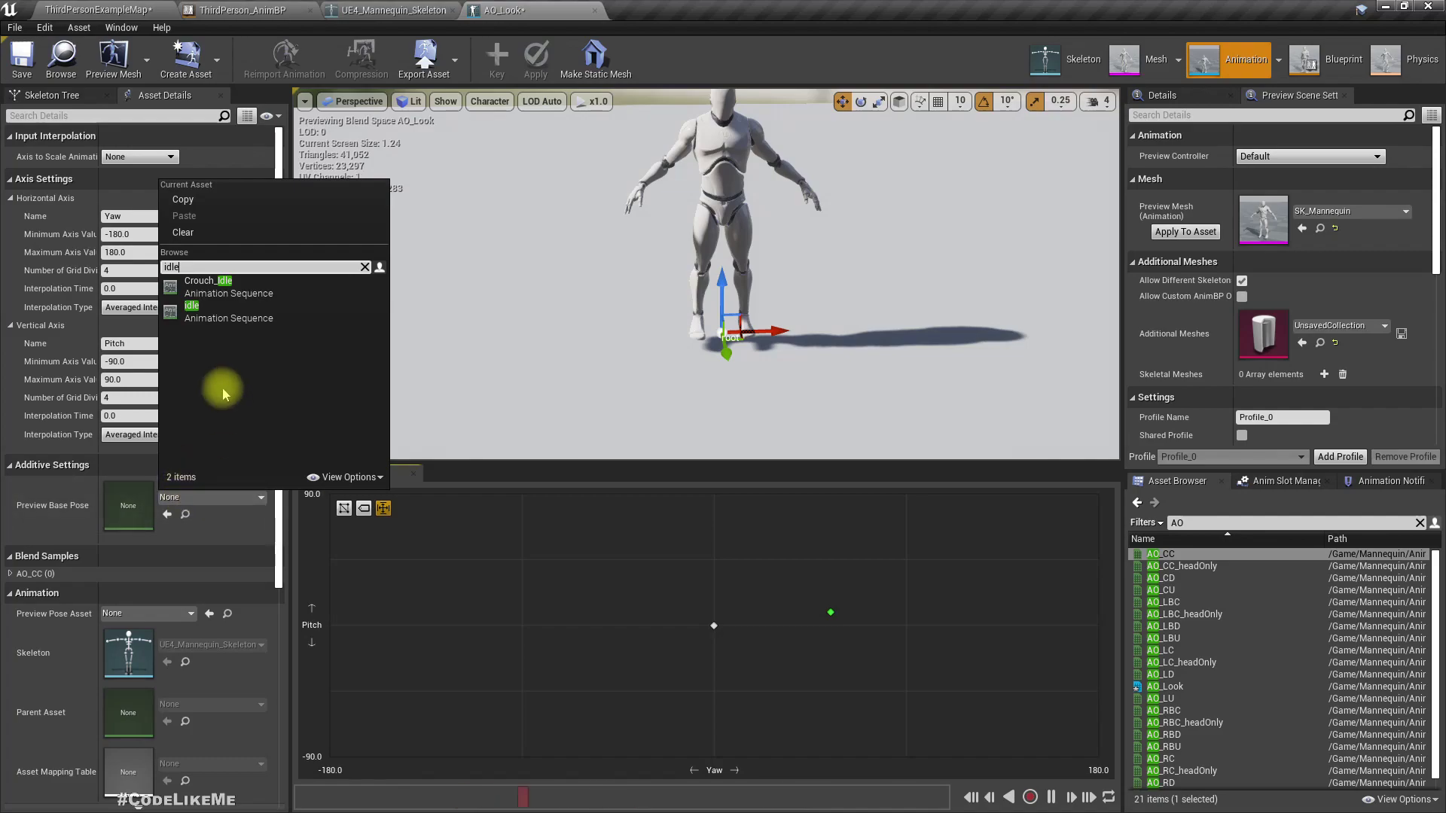
click(206, 305)
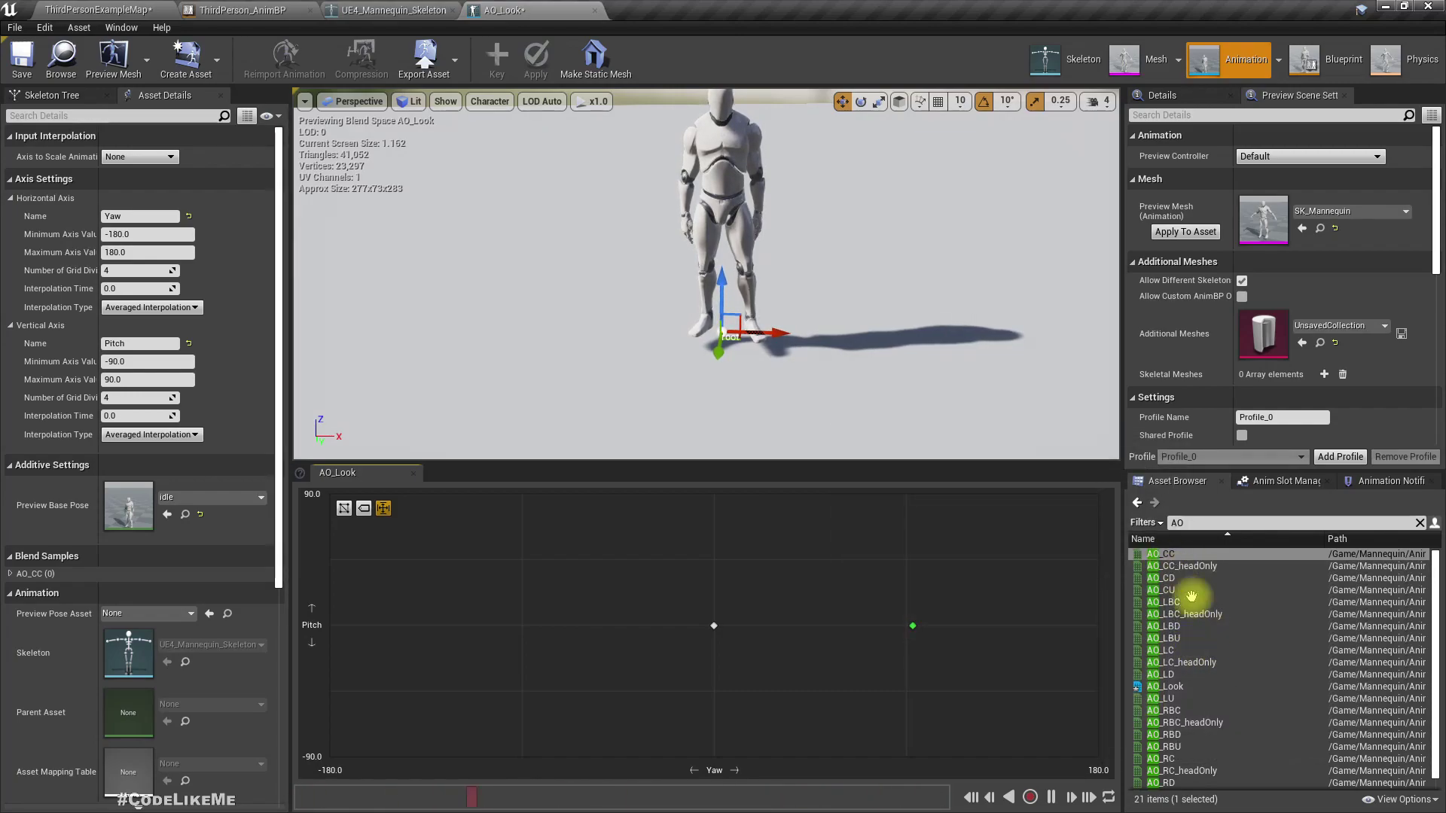
- Add the AO_RC animation as a sample point at Yaw 90 and Pitch 0 on the grid
scroll(1152, 768, down, 1)
mouse_move(1158, 746)
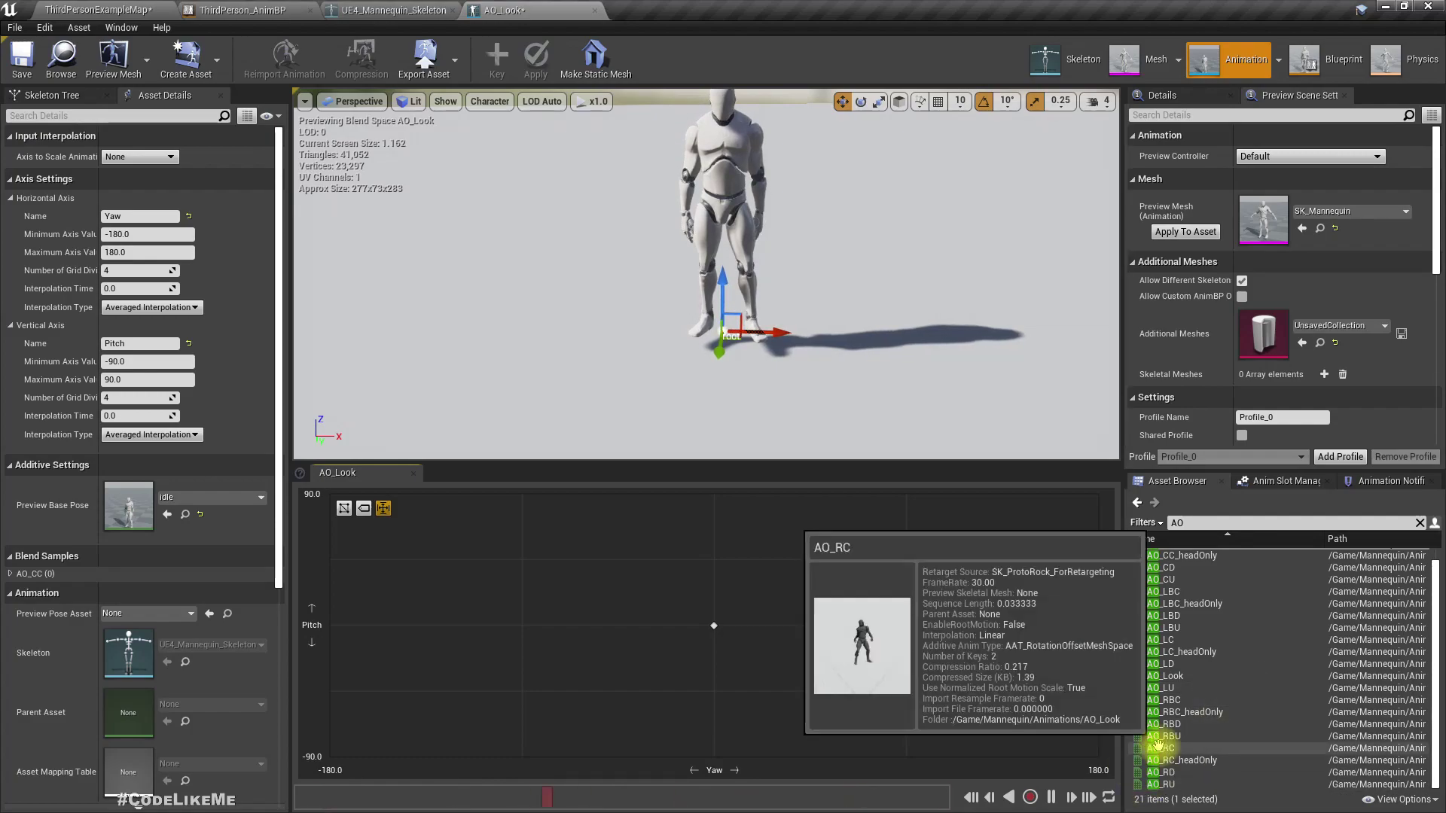
drag(1158, 746, 910, 624)
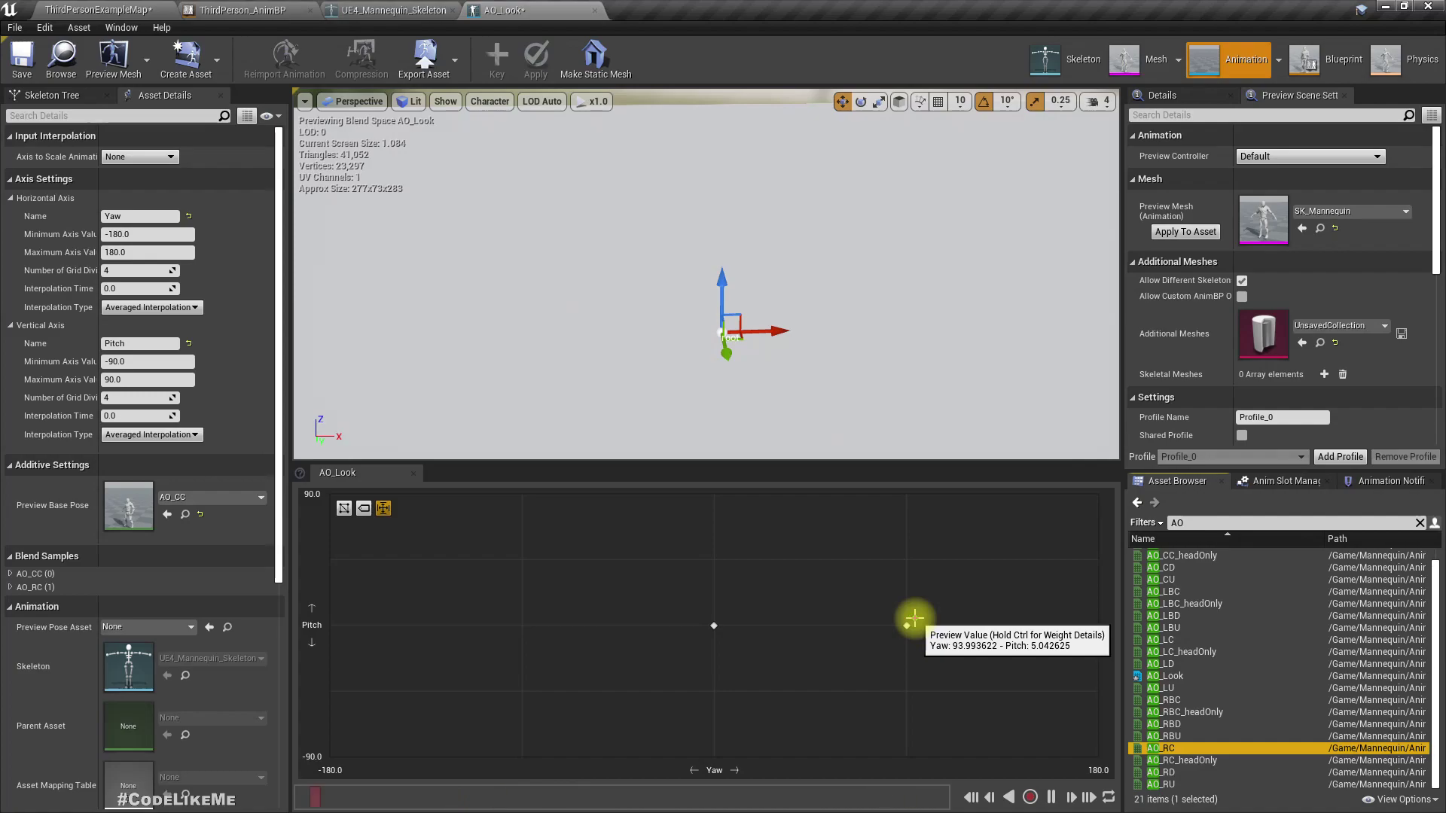
- Check the preview pose between the samples and the Yaw and Pitch values of the AO_CC and AO_RC points
click(796, 610)
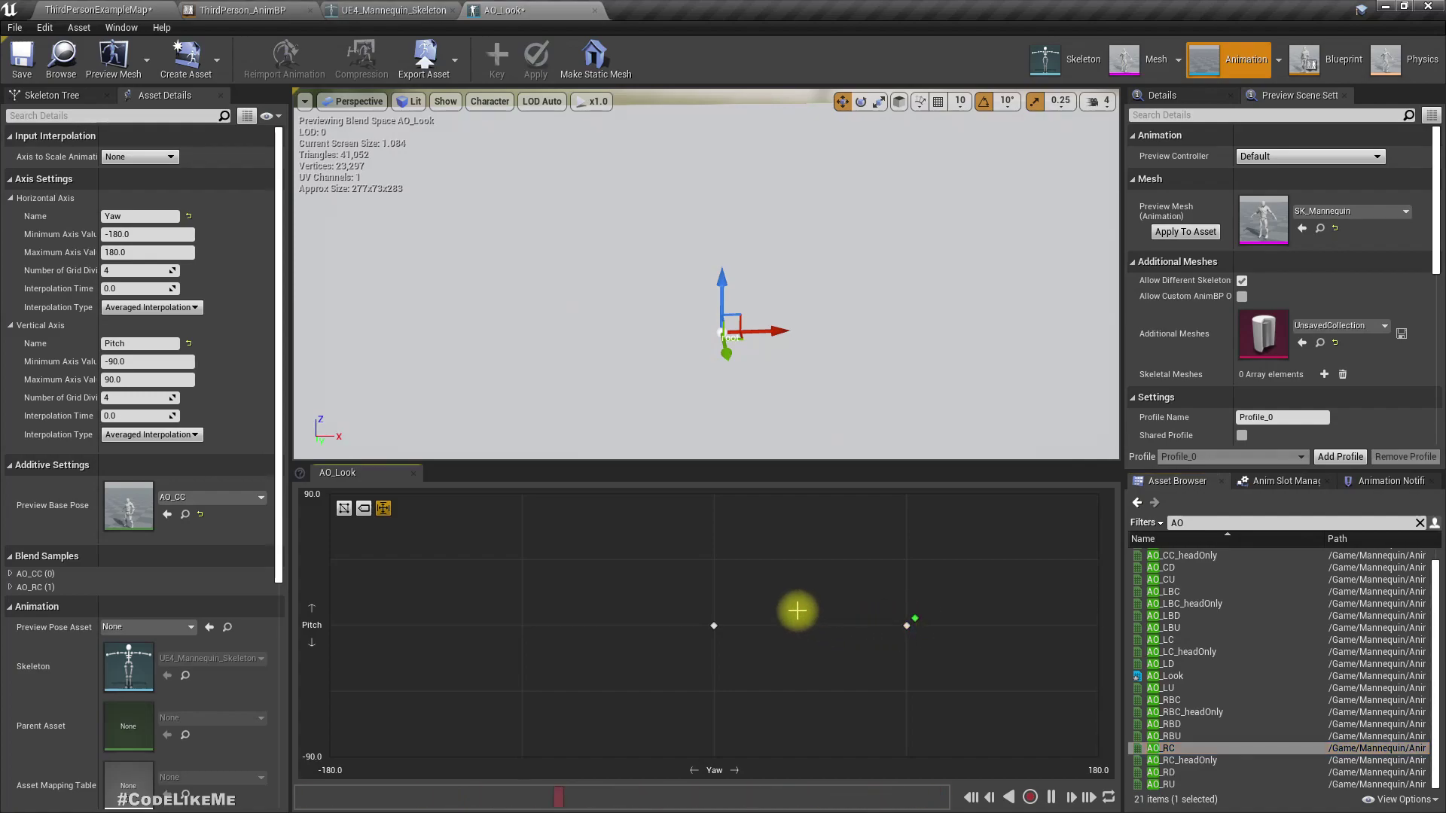
click(215, 498)
click(609, 543)
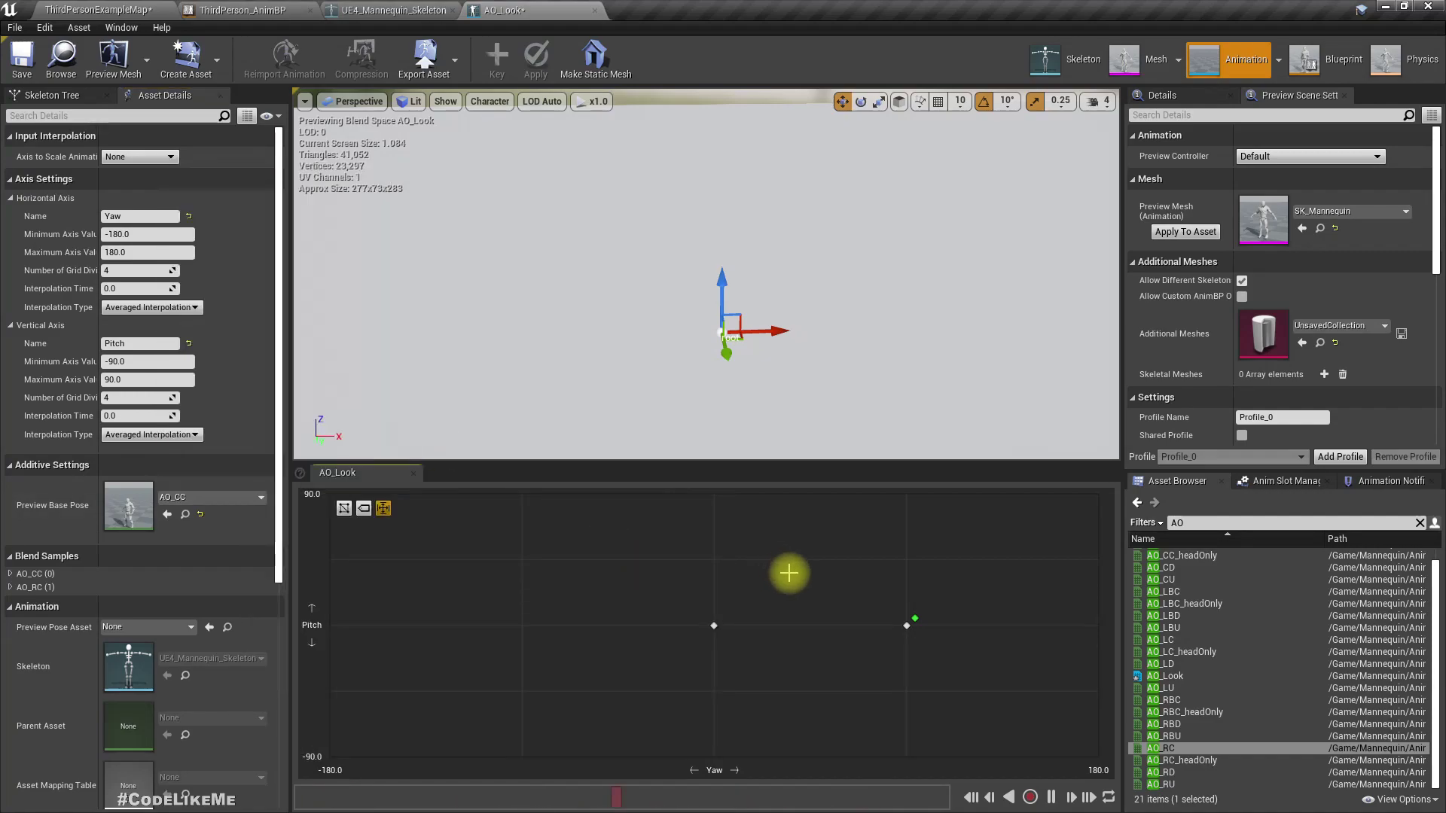
click(714, 626)
click(904, 625)
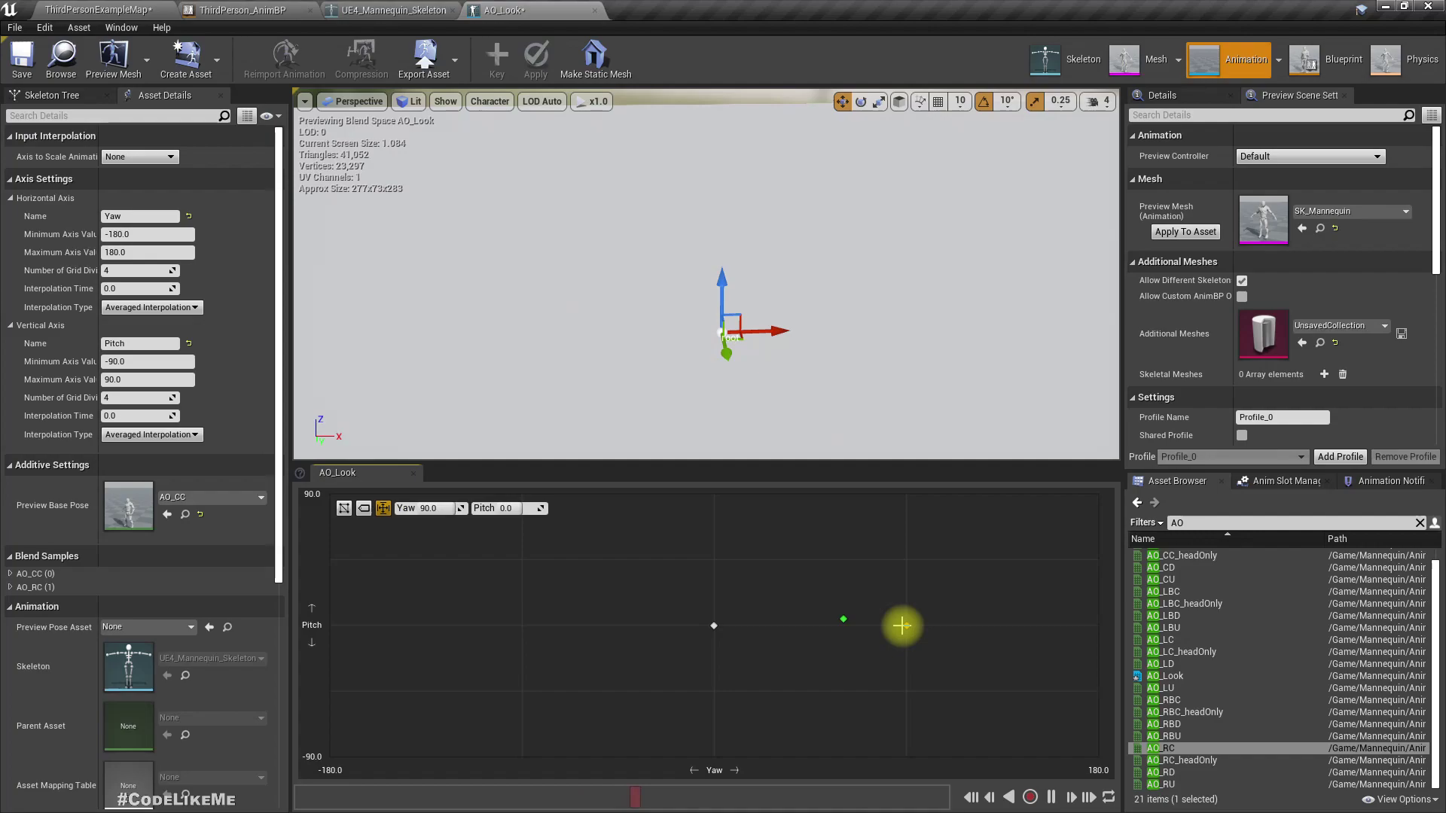
click(569, 548)
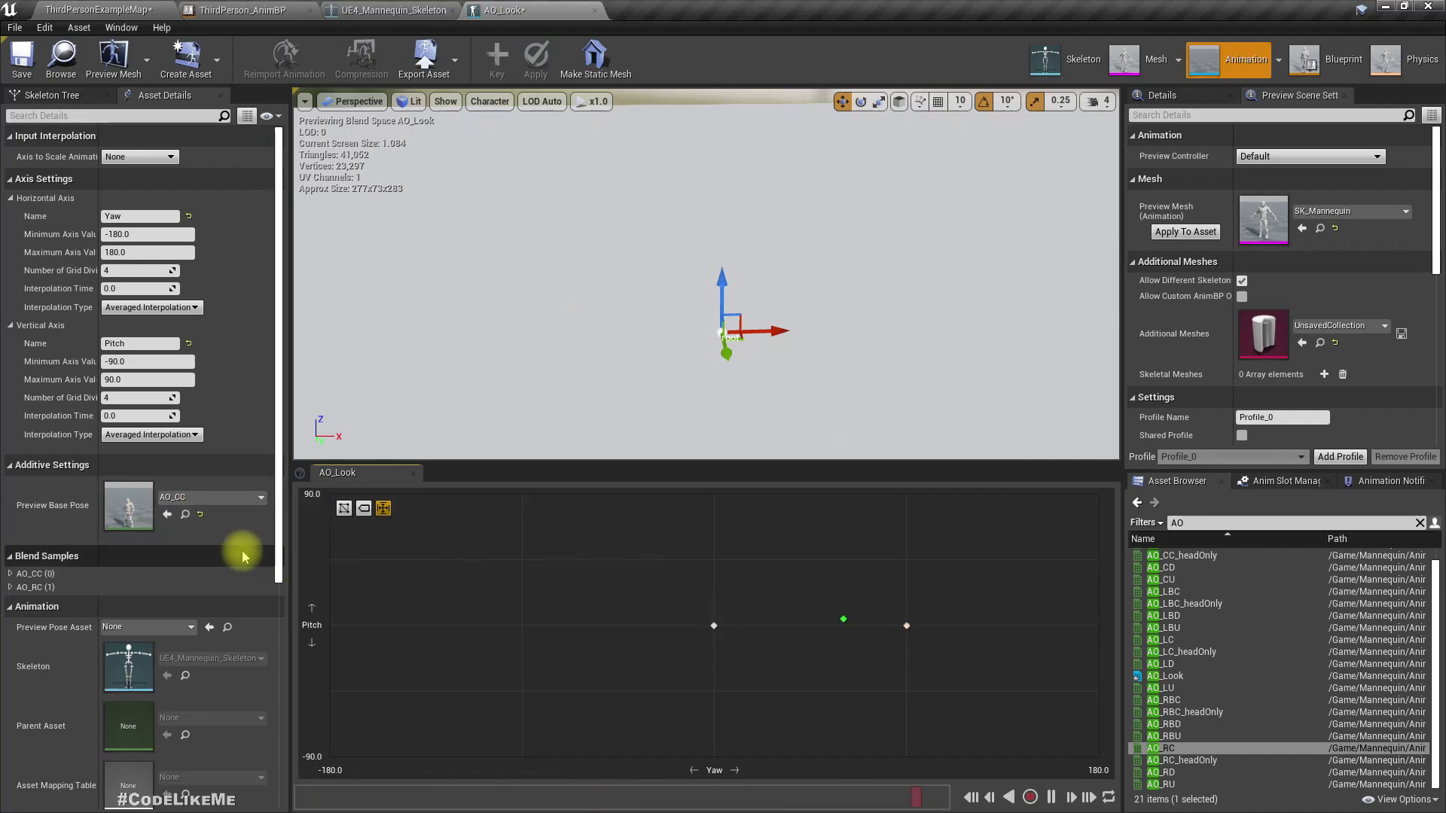
- Change the aim offset's Preview Base Pose from AO_CC to the idle animation
click(128, 506)
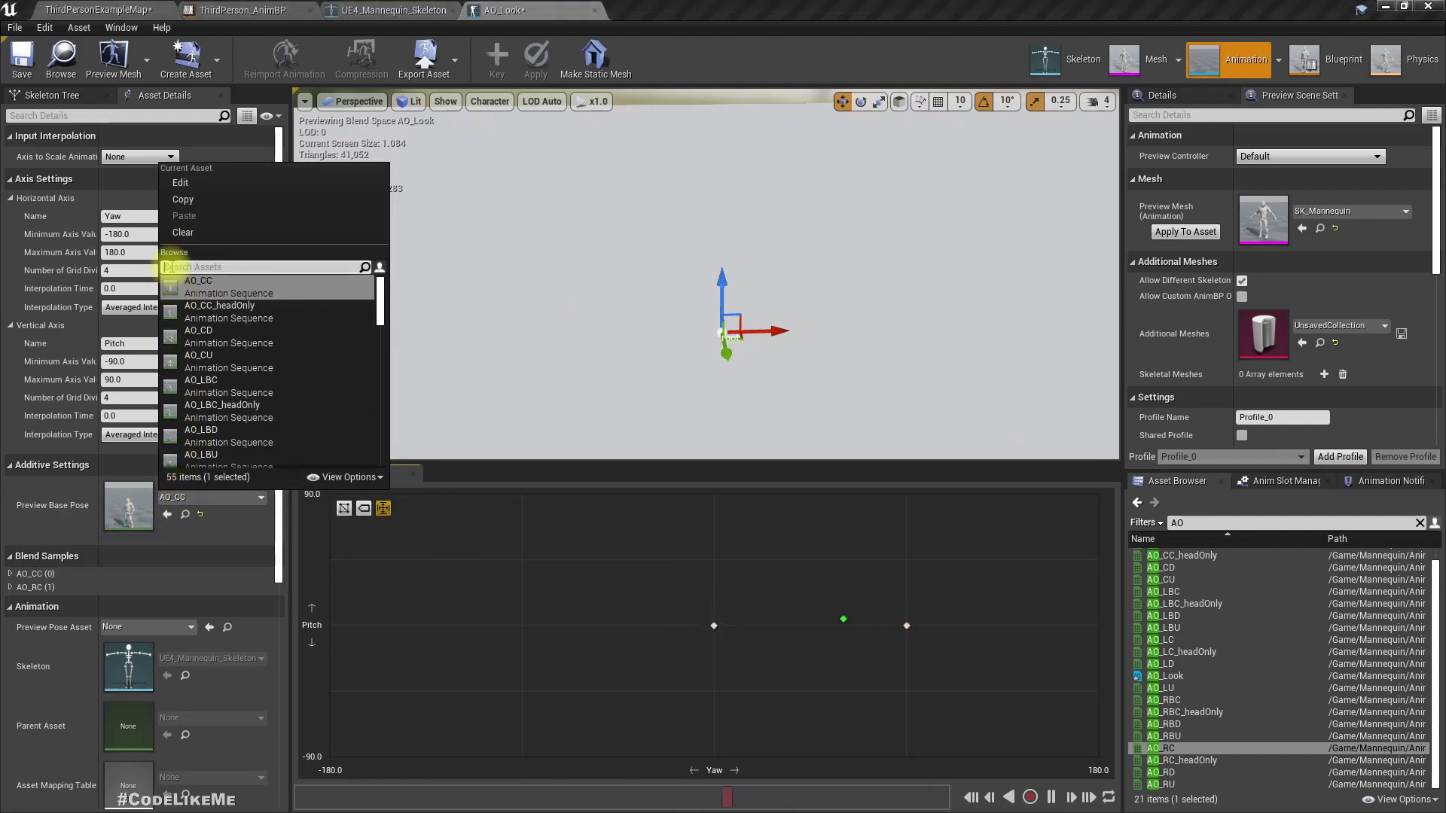
text(idle)
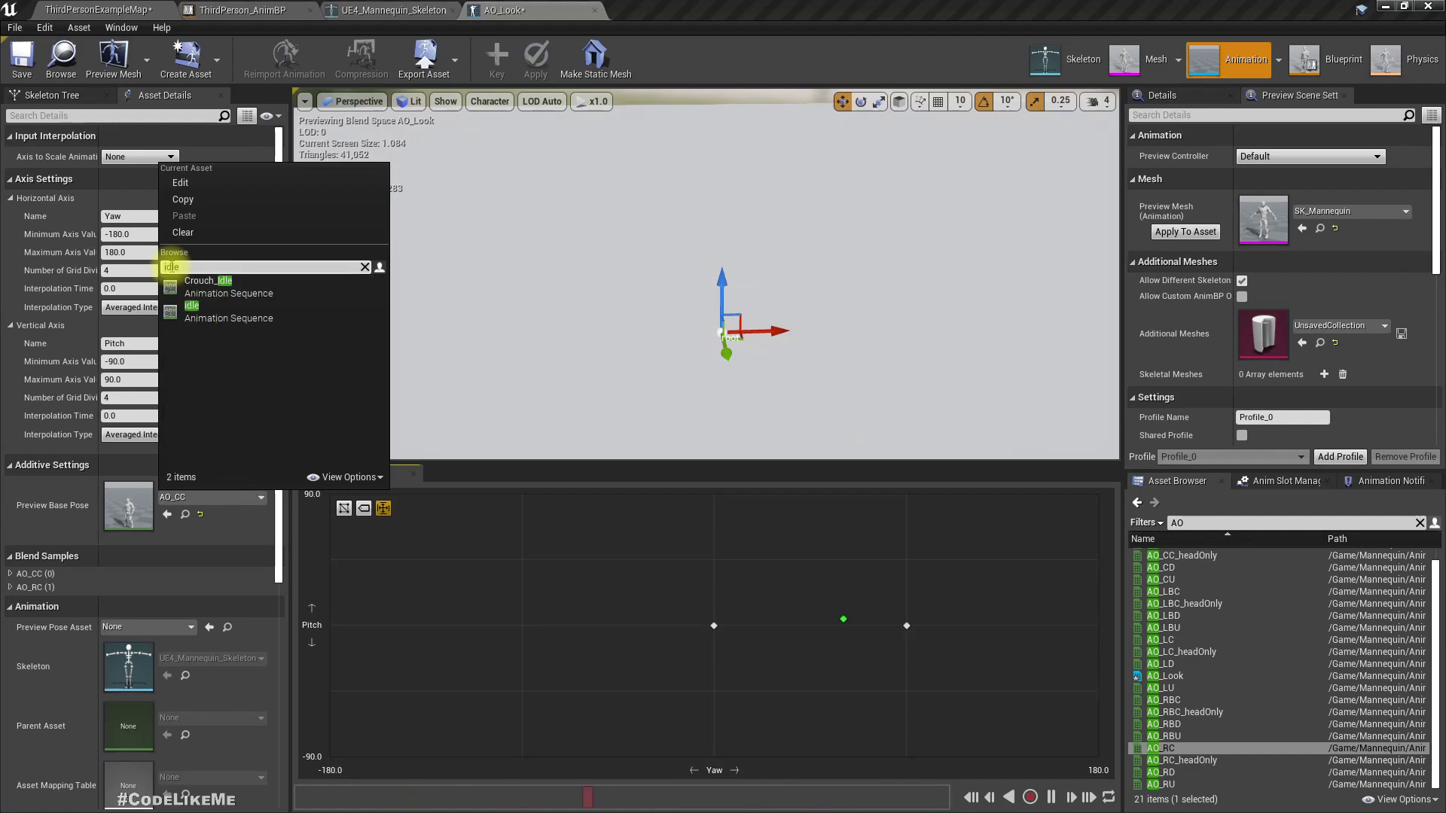
click(219, 318)
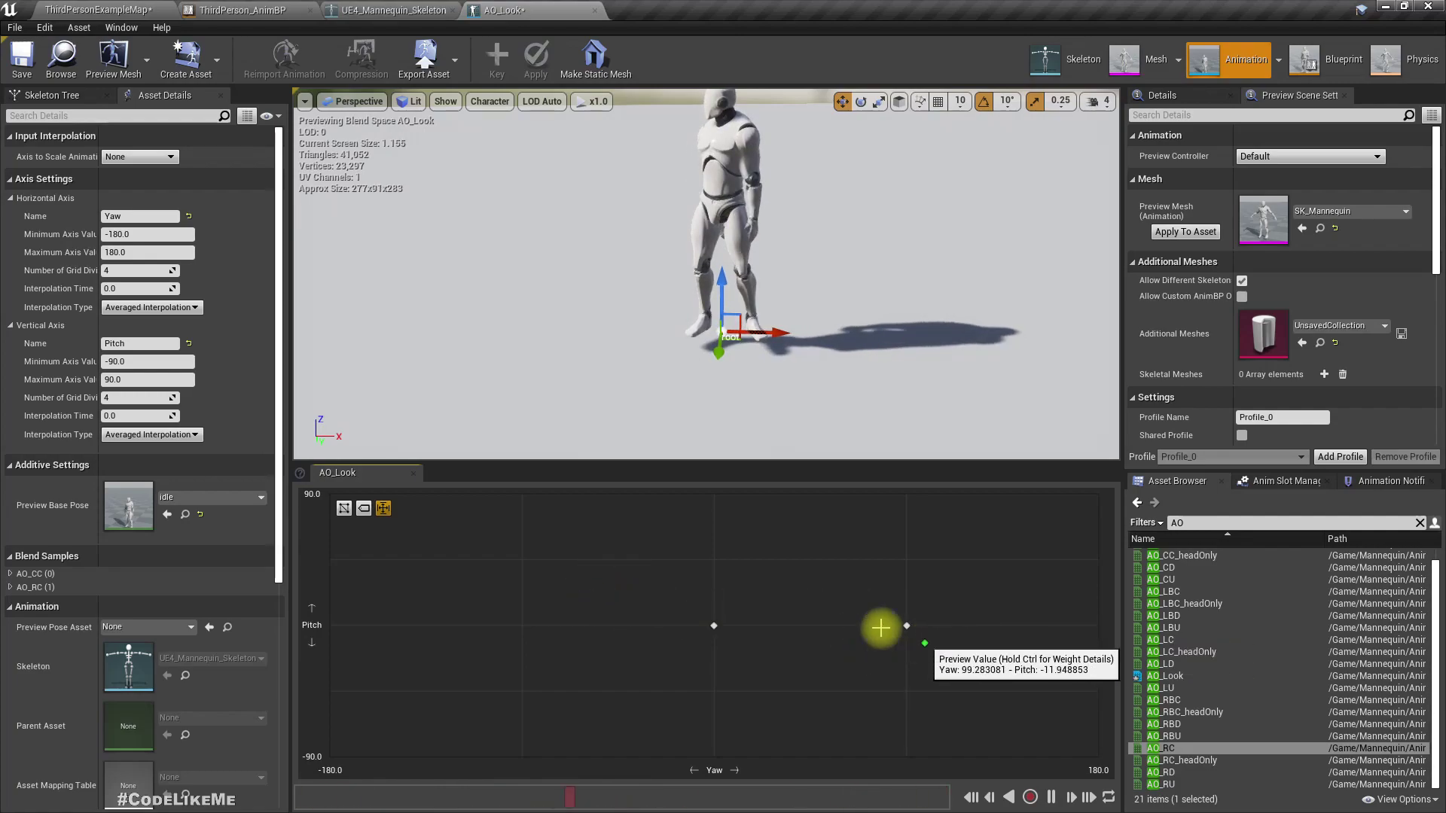
- Examine the mannequin's upper body up close with the preview point at the far positive end of the Yaw axis
right_drag(708, 369, 663, 263)
right_drag(422, 113, 484, 165)
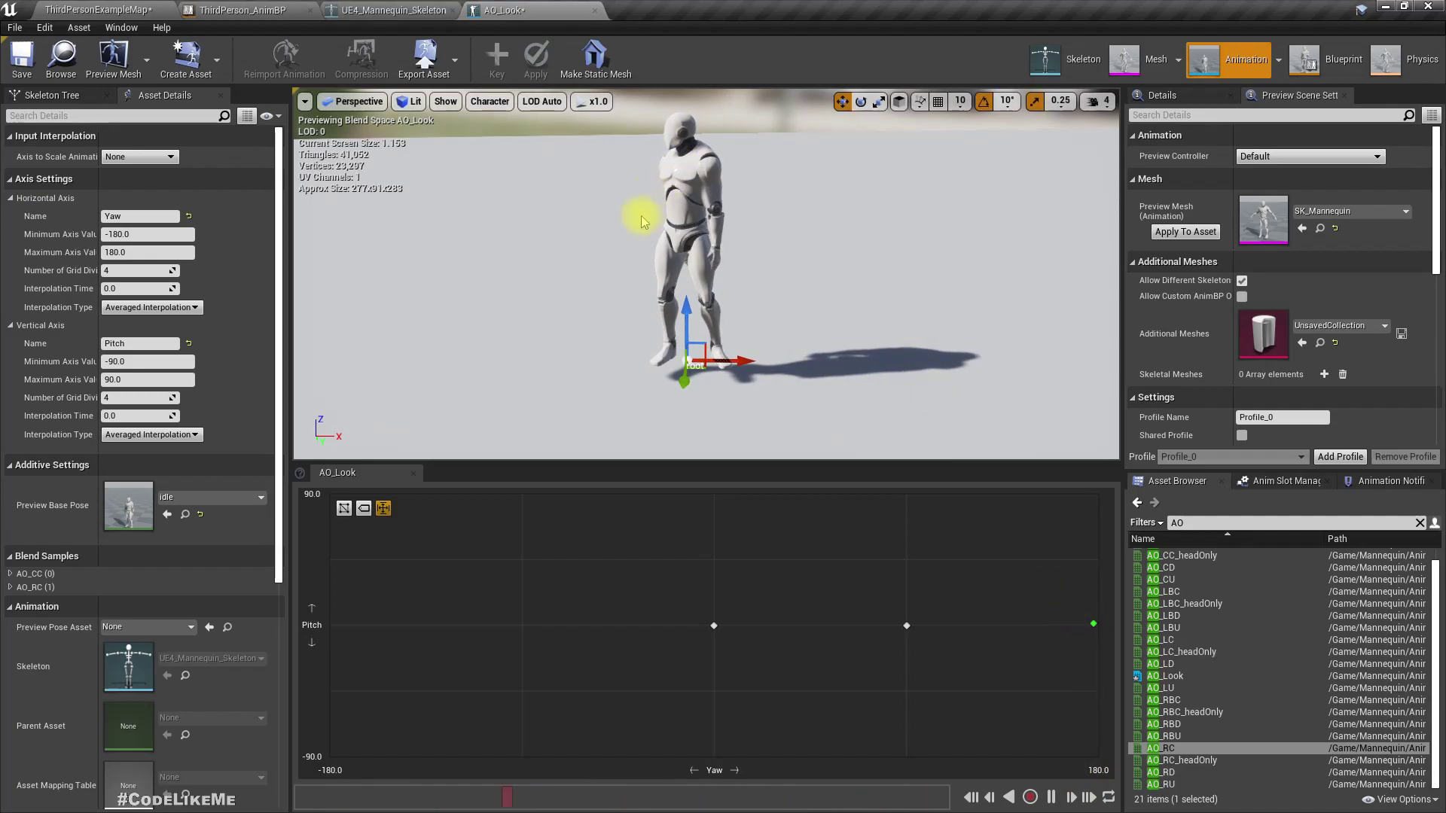
right_drag(642, 217, 613, 224)
key(w)
key(a)
key(s)
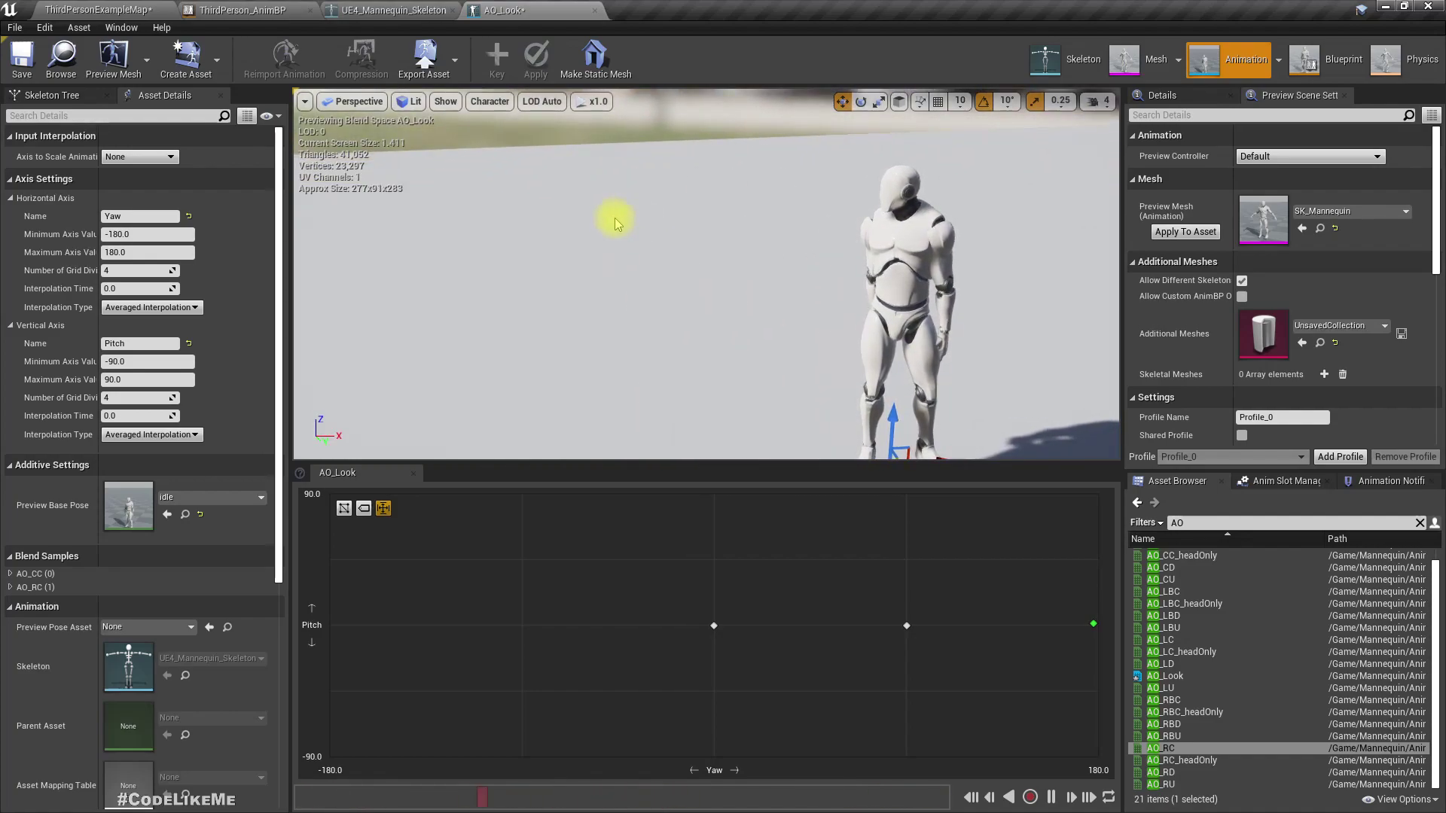
drag(614, 221, 749, 236)
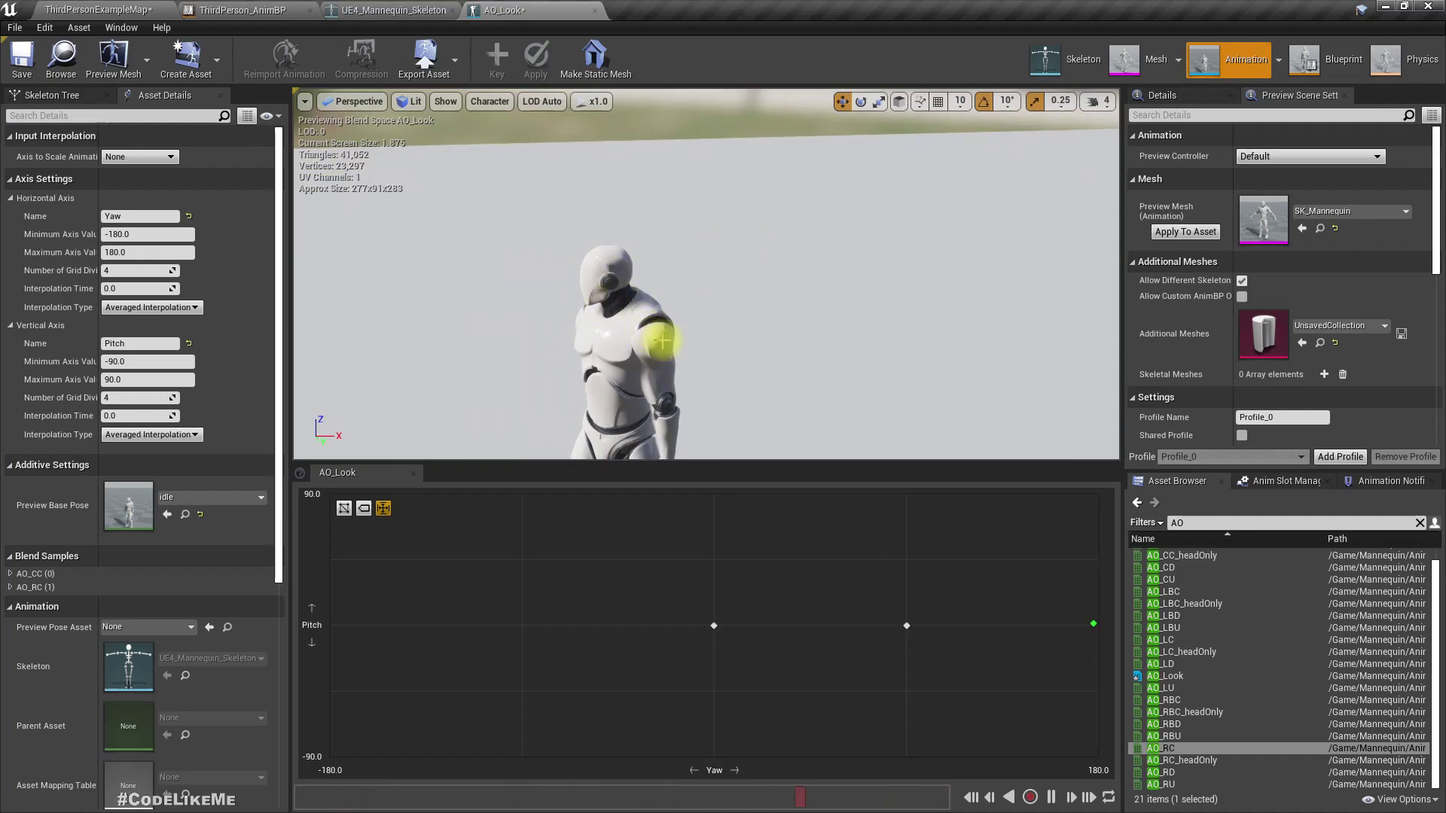
- Add the AO_CC animation as a sample point at Yaw 180 and Pitch 0 on the grid
drag(662, 342, 662, 341)
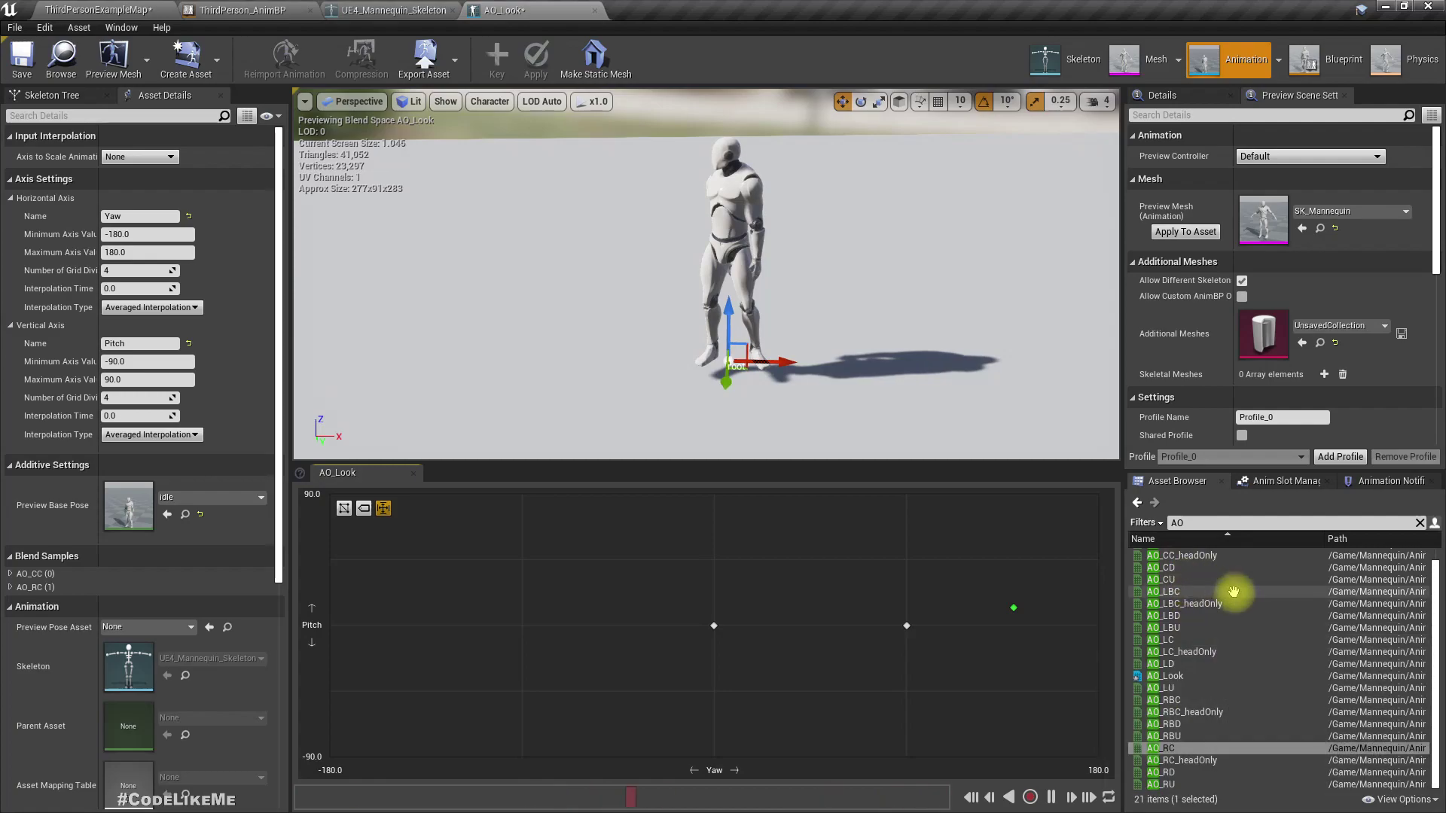
scroll(1181, 567, up, 1)
drag(1163, 555, 1113, 622)
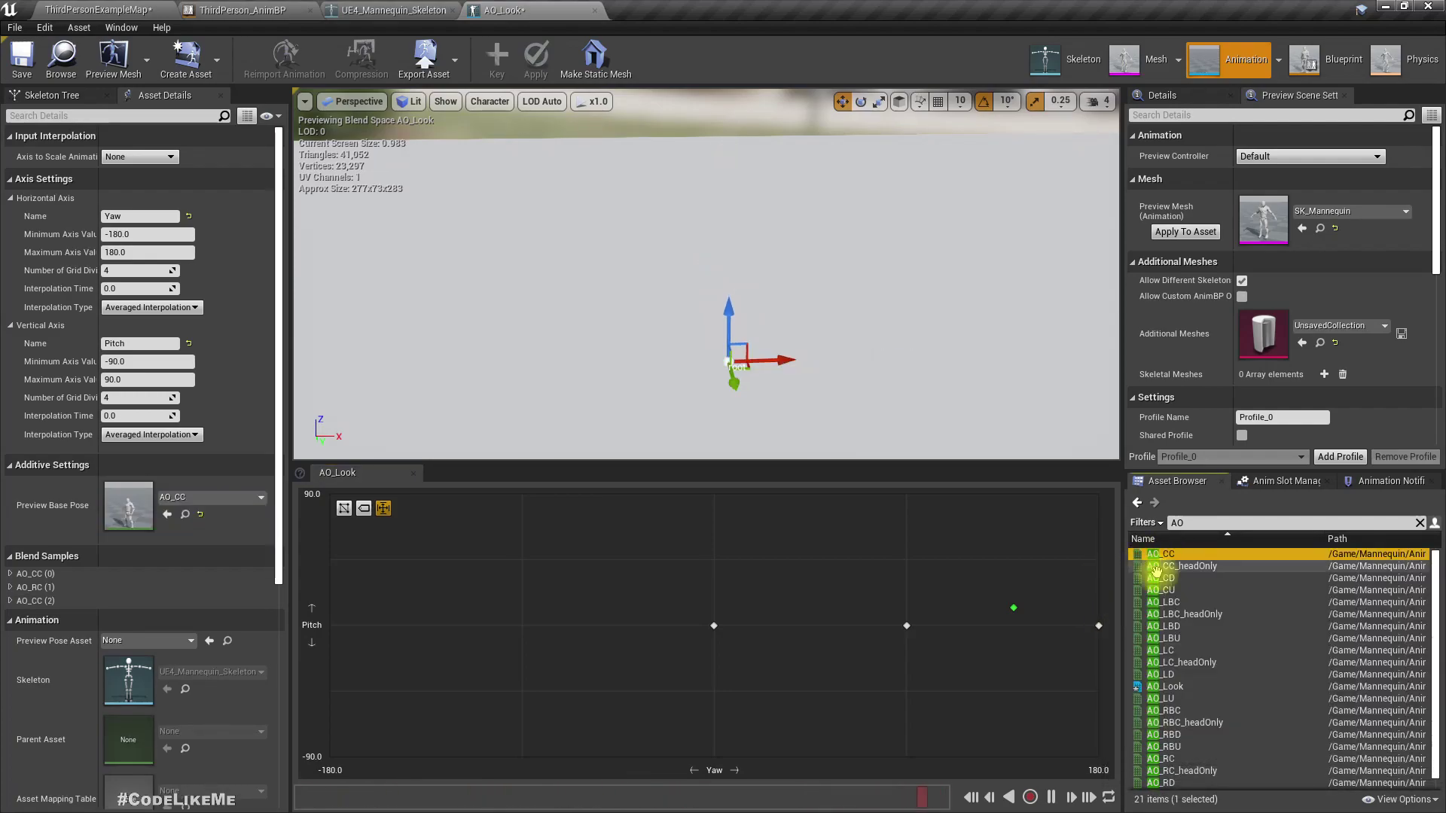
click(235, 541)
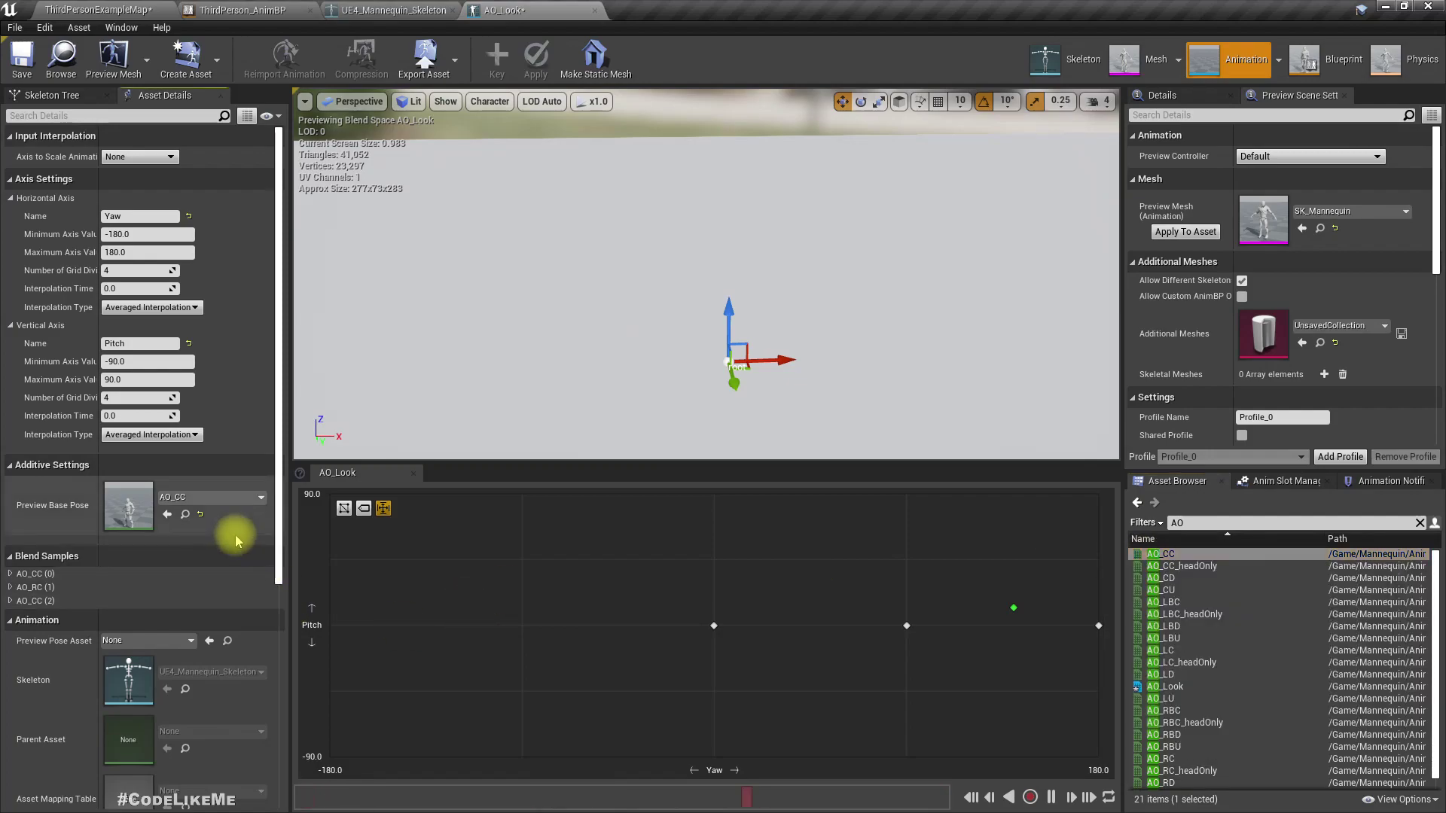
click(195, 503)
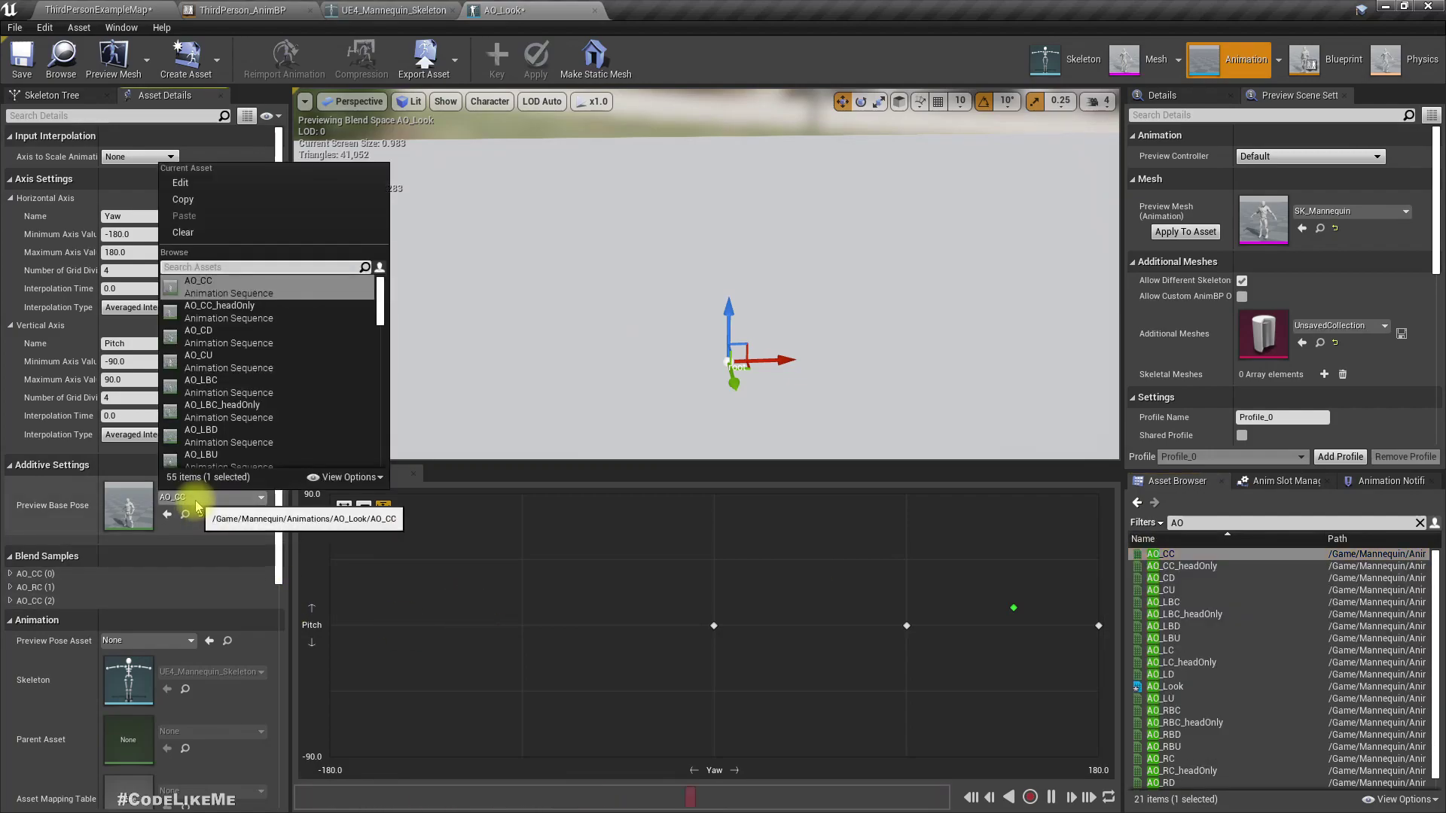
click(965, 653)
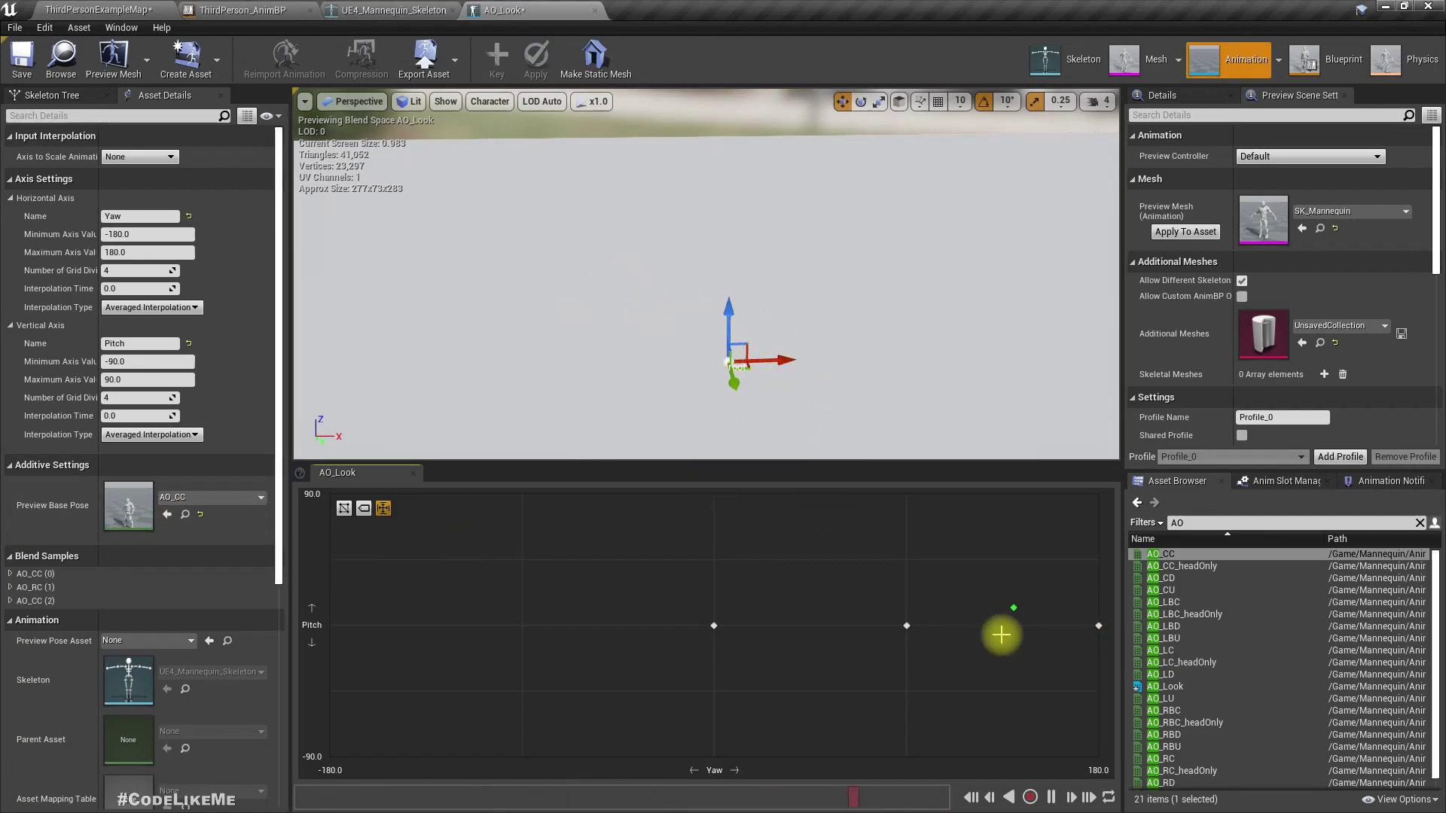
- Add AO_CC at Yaw -180 and AO_LC at Yaw -90 as sample points, both at Pitch 0
drag(1156, 554, 329, 625)
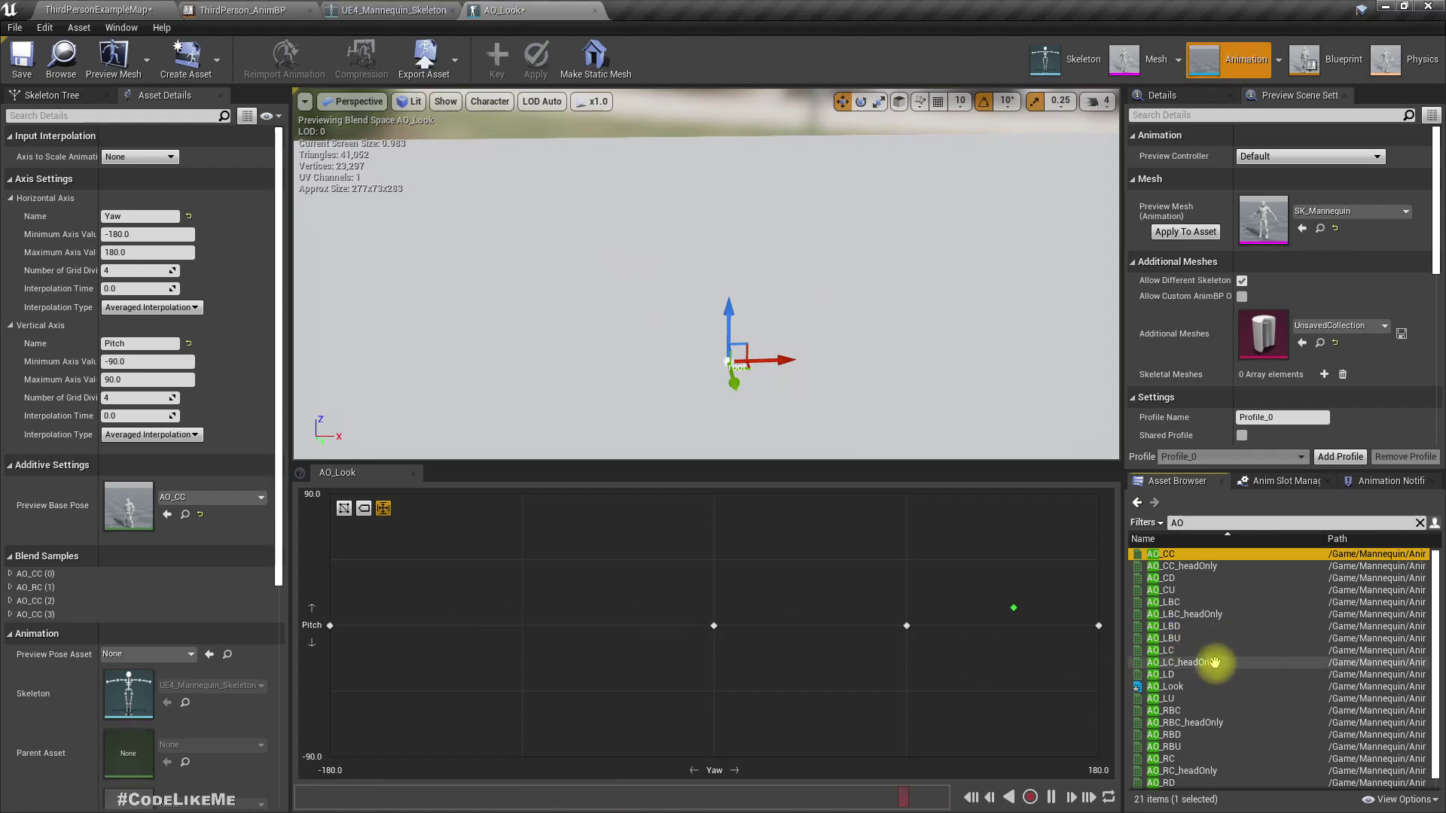
click(1185, 662)
drag(1184, 650, 530, 626)
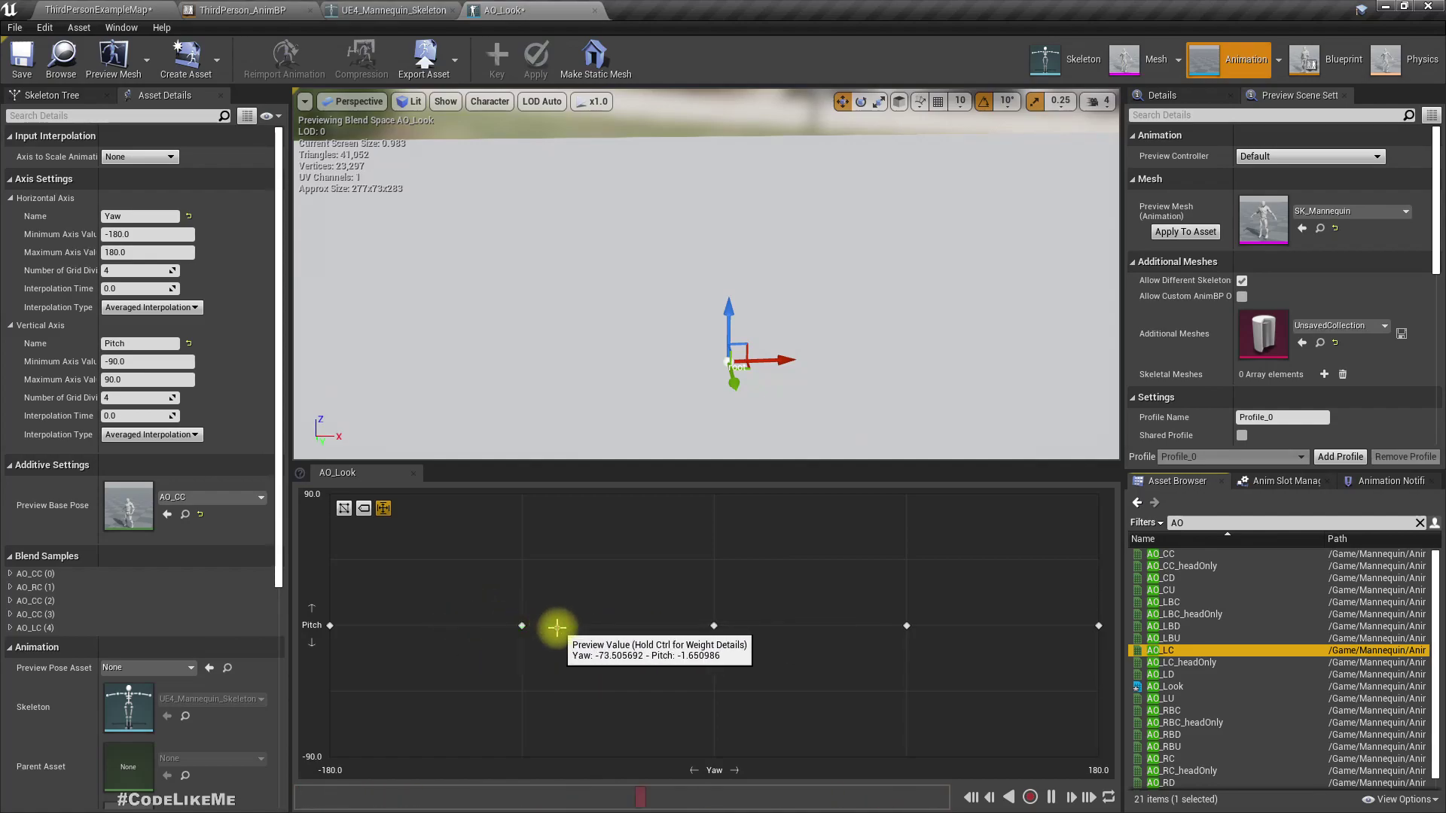
click(564, 628)
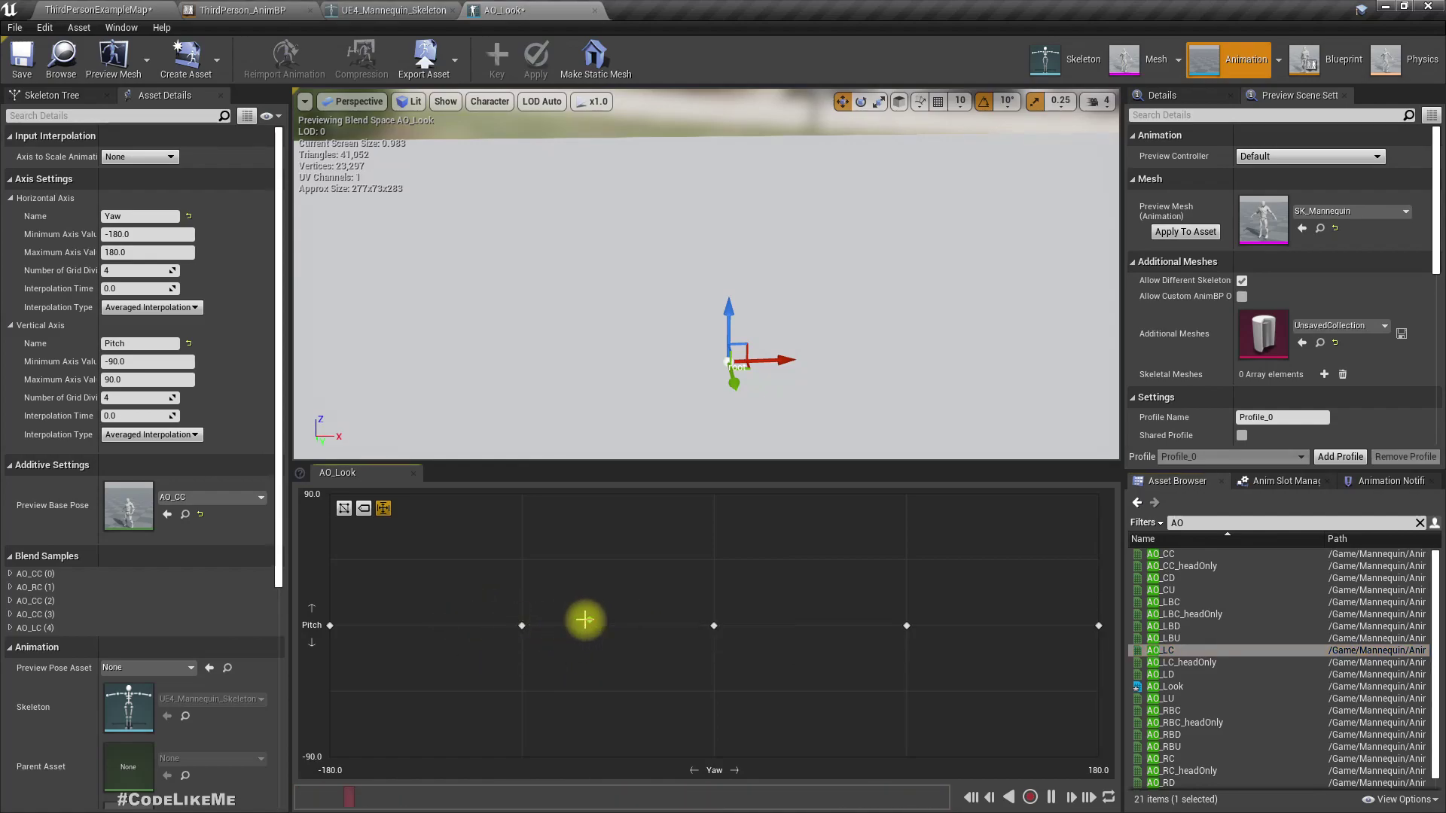
- Set the aim offset's Preview Base Pose to the idle animation
click(170, 498)
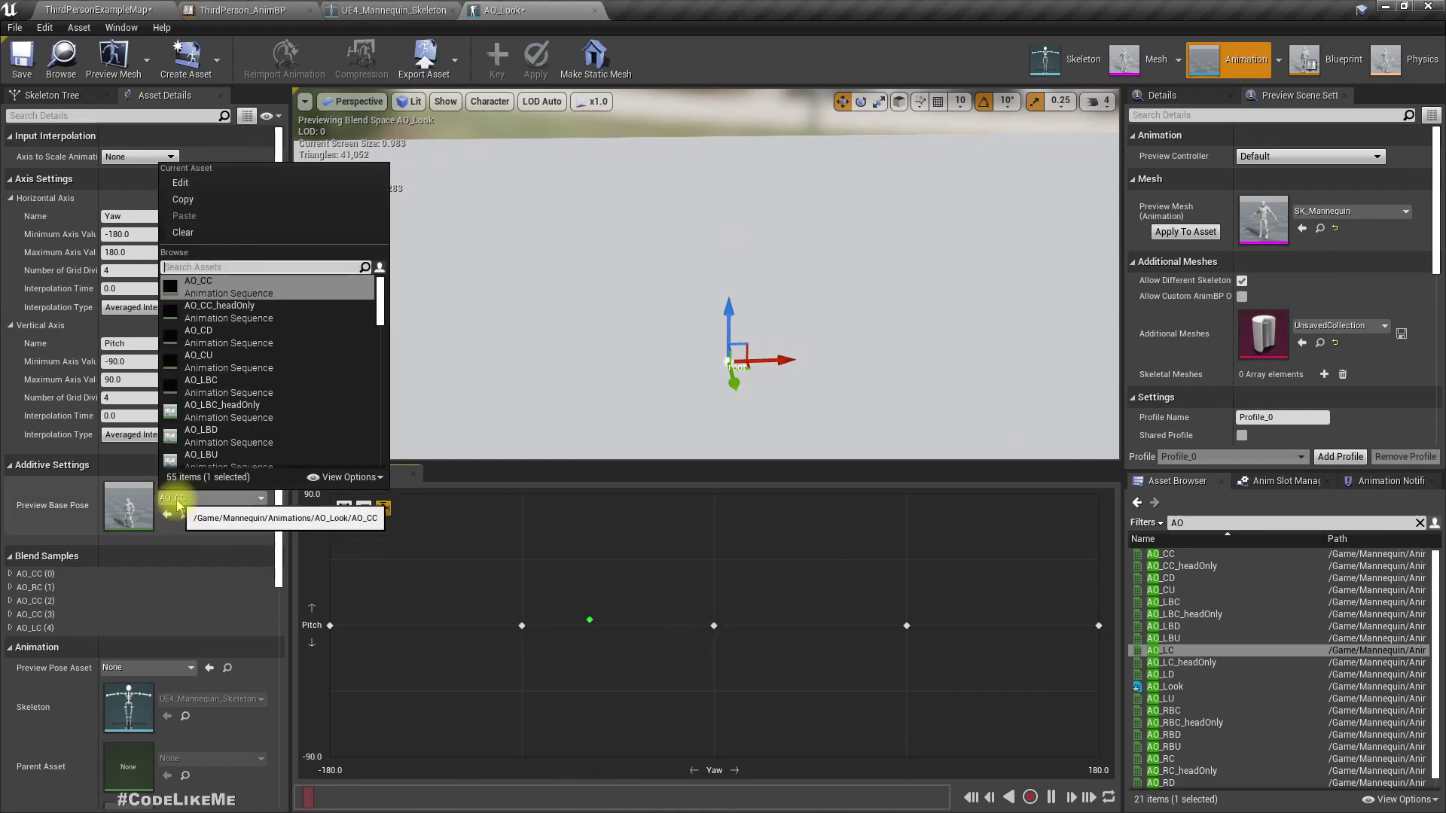
text(idl)
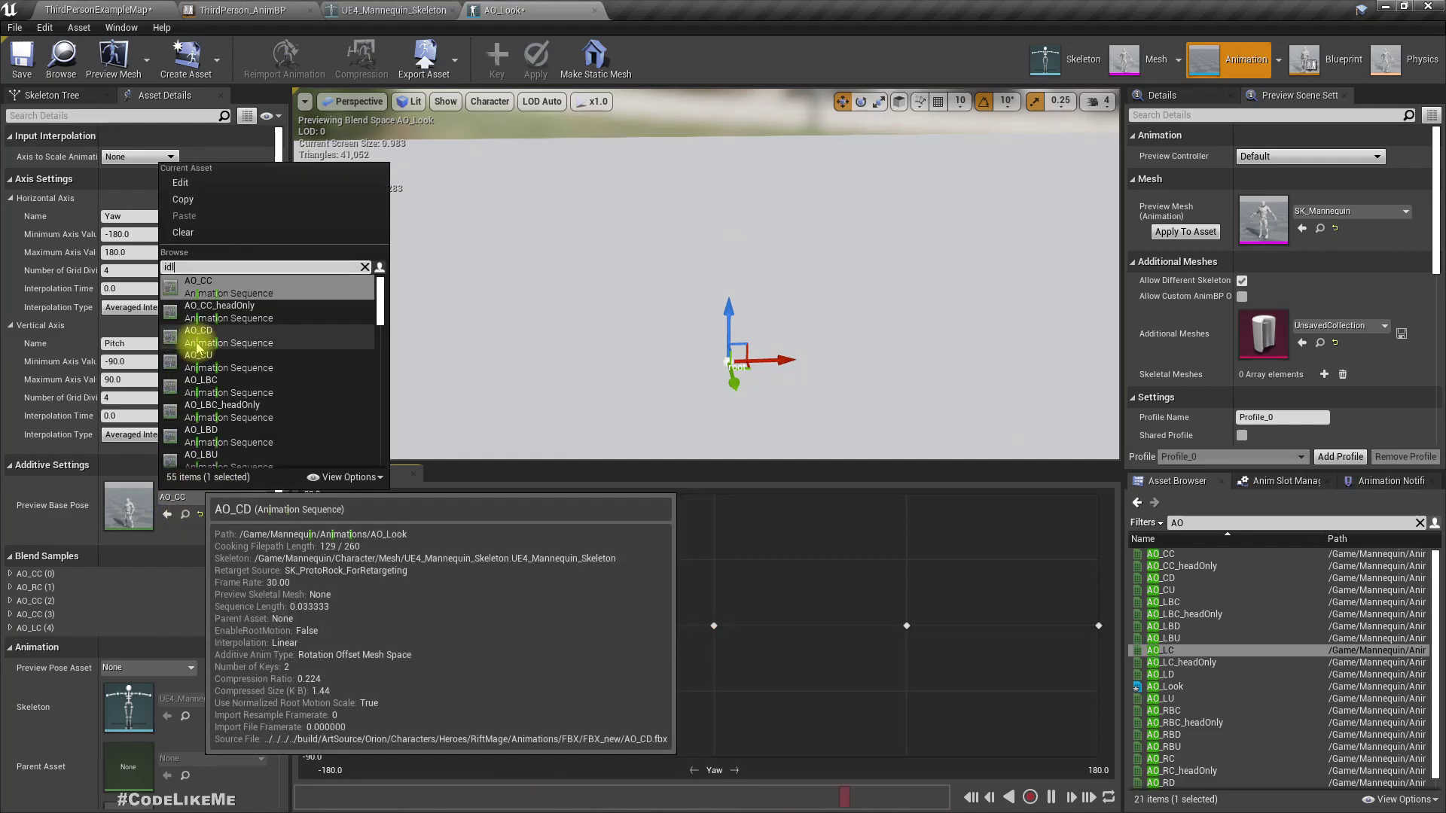
text(e)
click(188, 308)
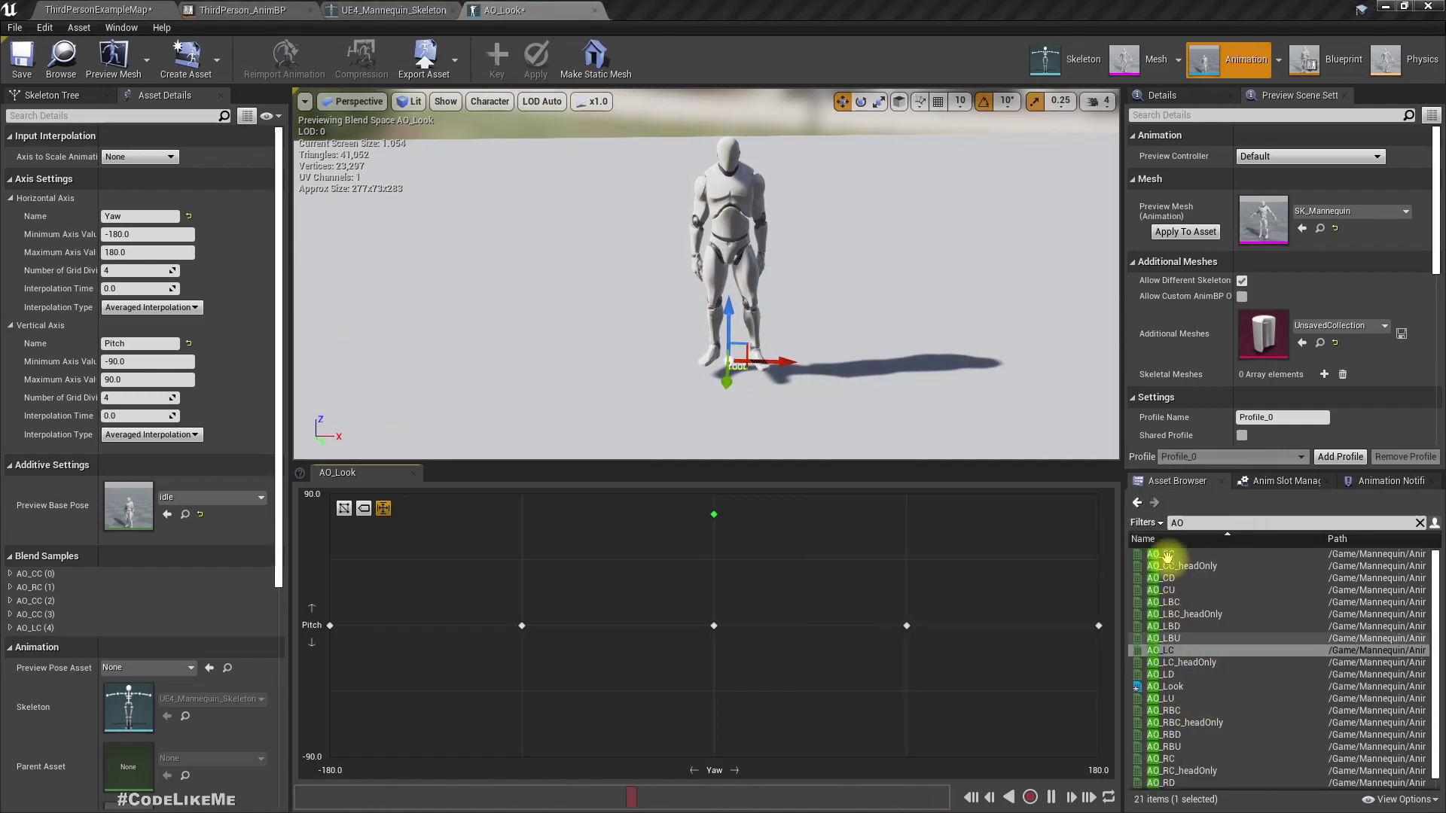
- Try to place the AO_CU animation on the grid, clearing the AO filter from the animation asset list
click(1177, 591)
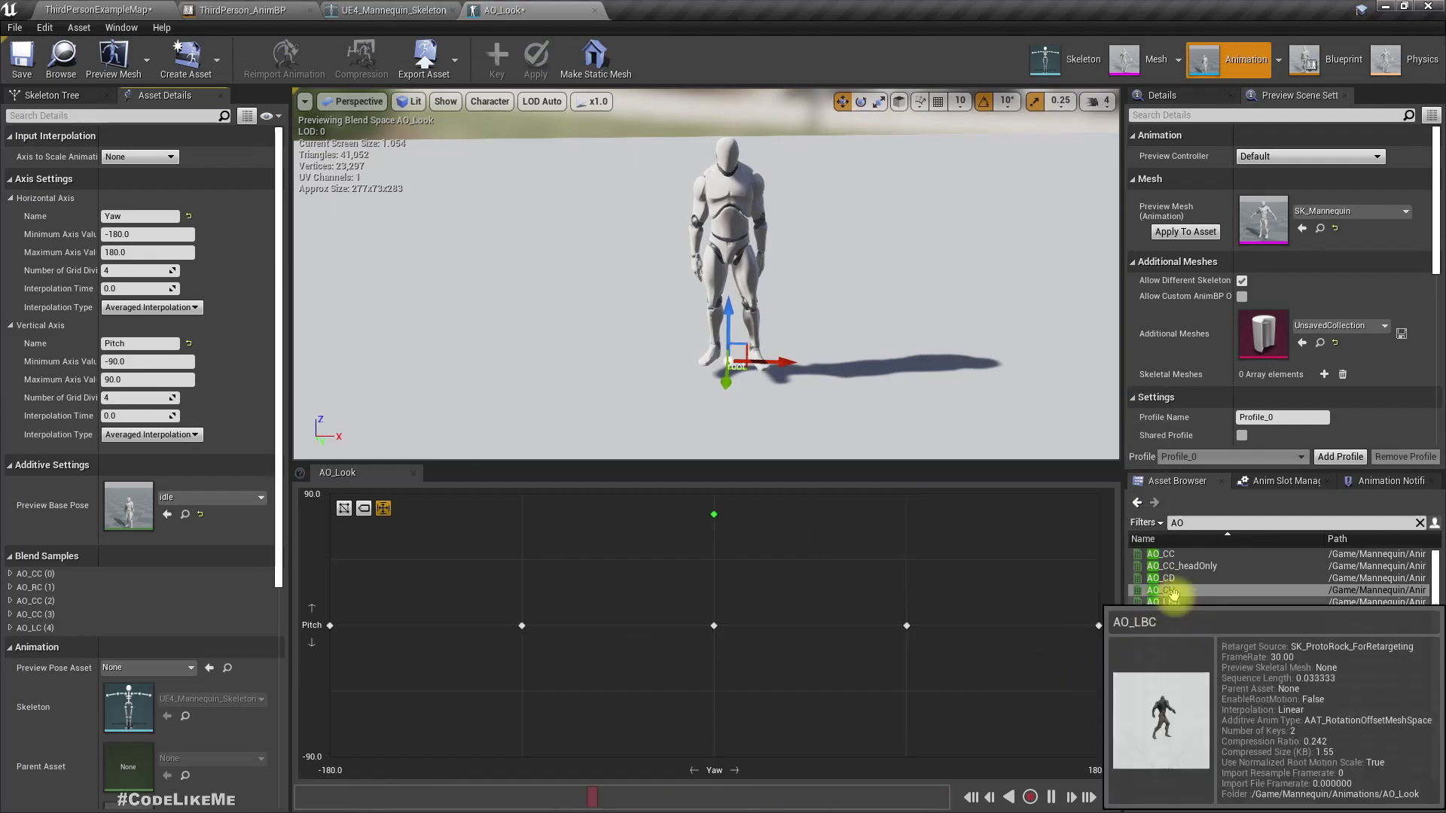
drag(1172, 590, 552, 629)
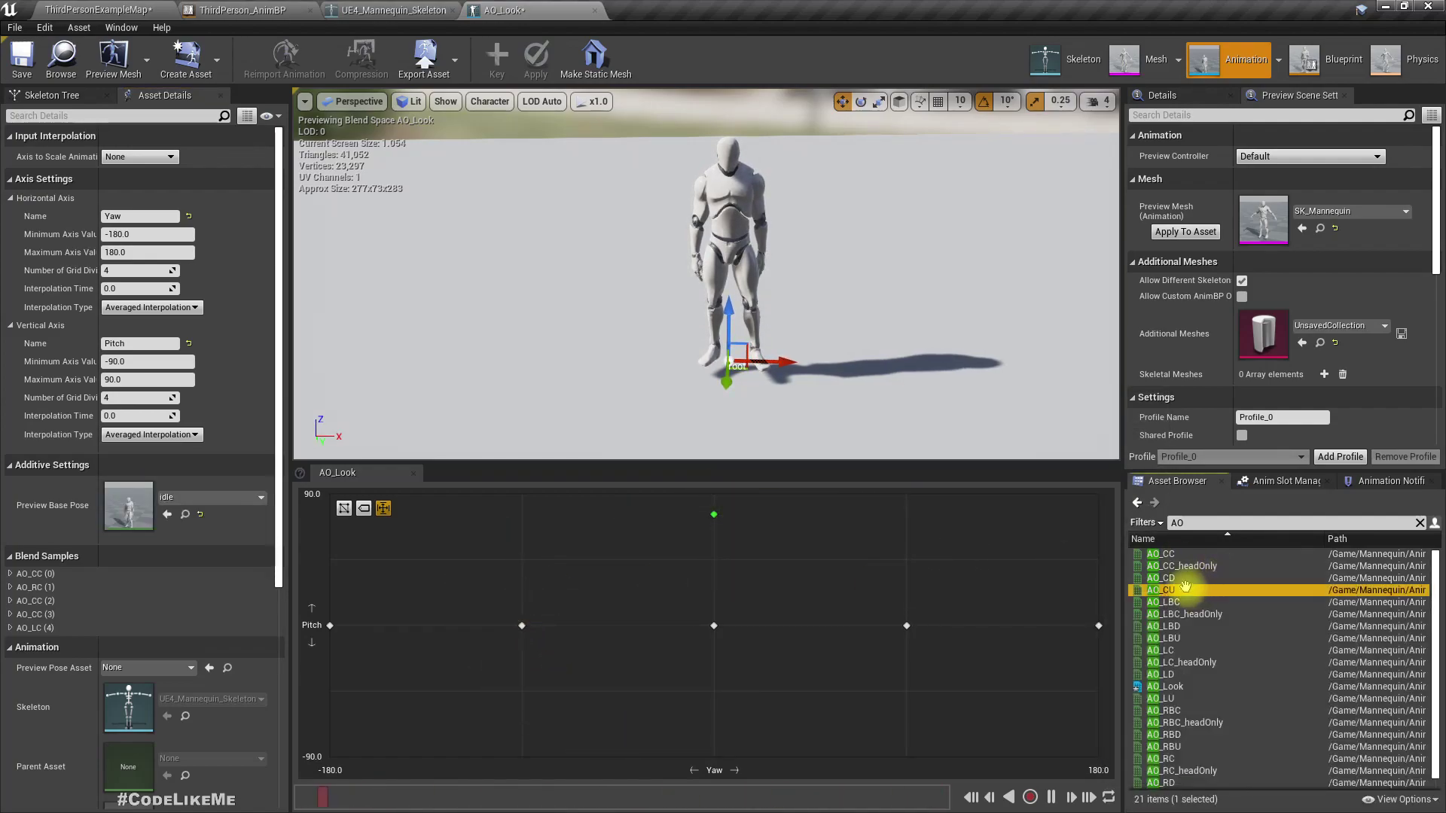
mouse_move(1171, 591)
mouse_down()
mouse_move(759, 590)
mouse_move(193, 500)
mouse_move(616, 527)
mouse_move(1145, 590)
mouse_up()
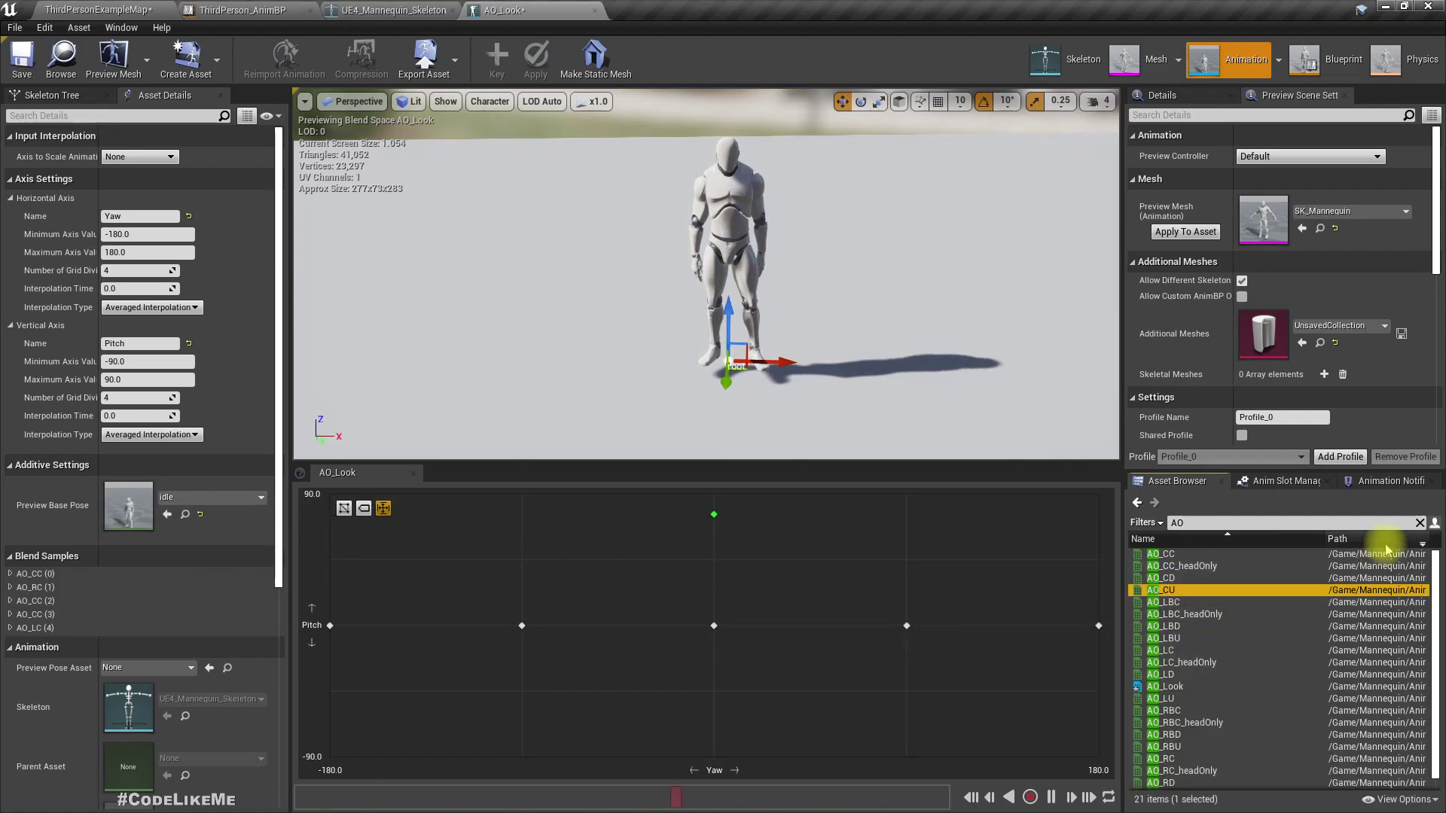
click(1421, 525)
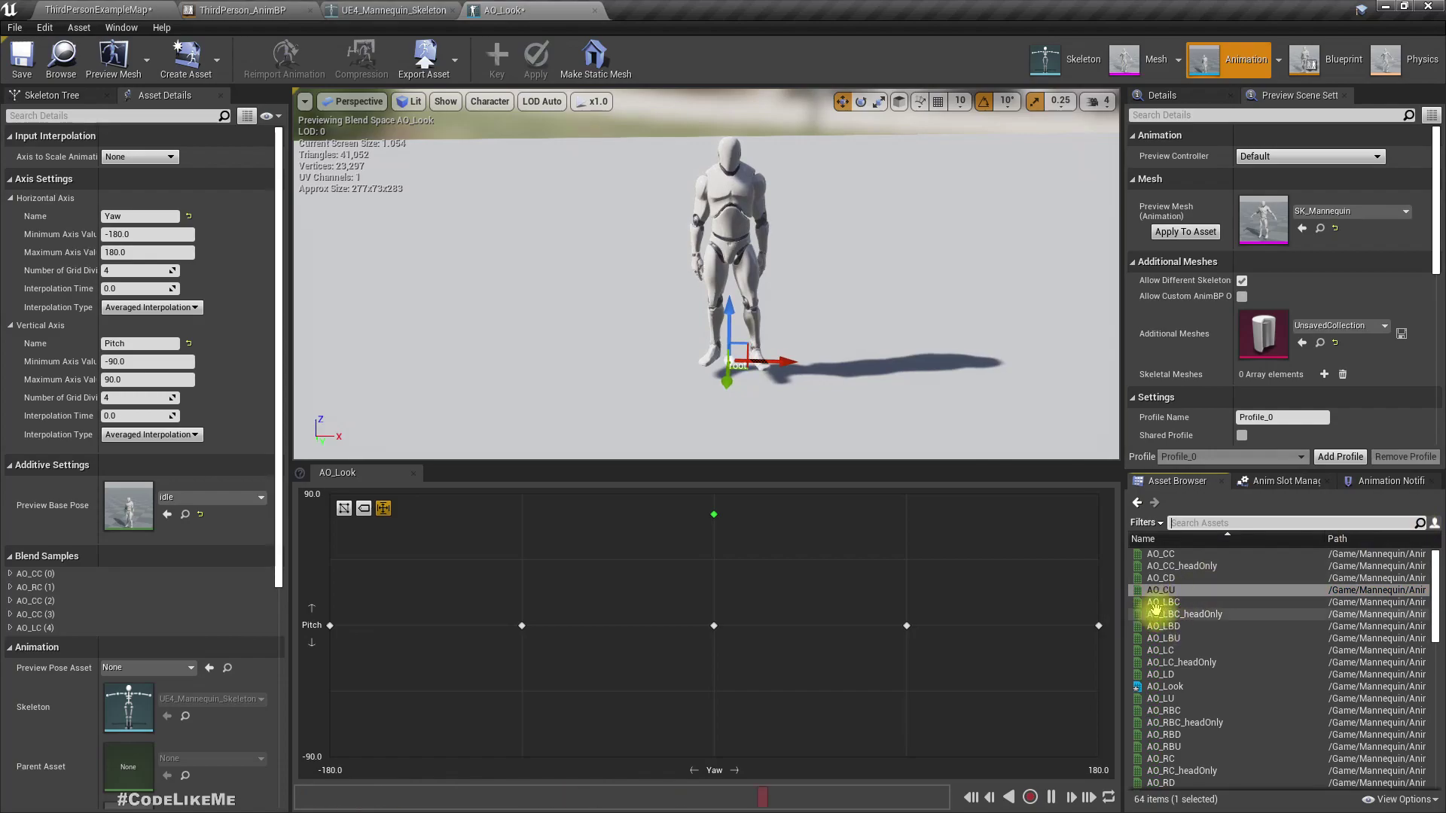
drag(1159, 591, 954, 672)
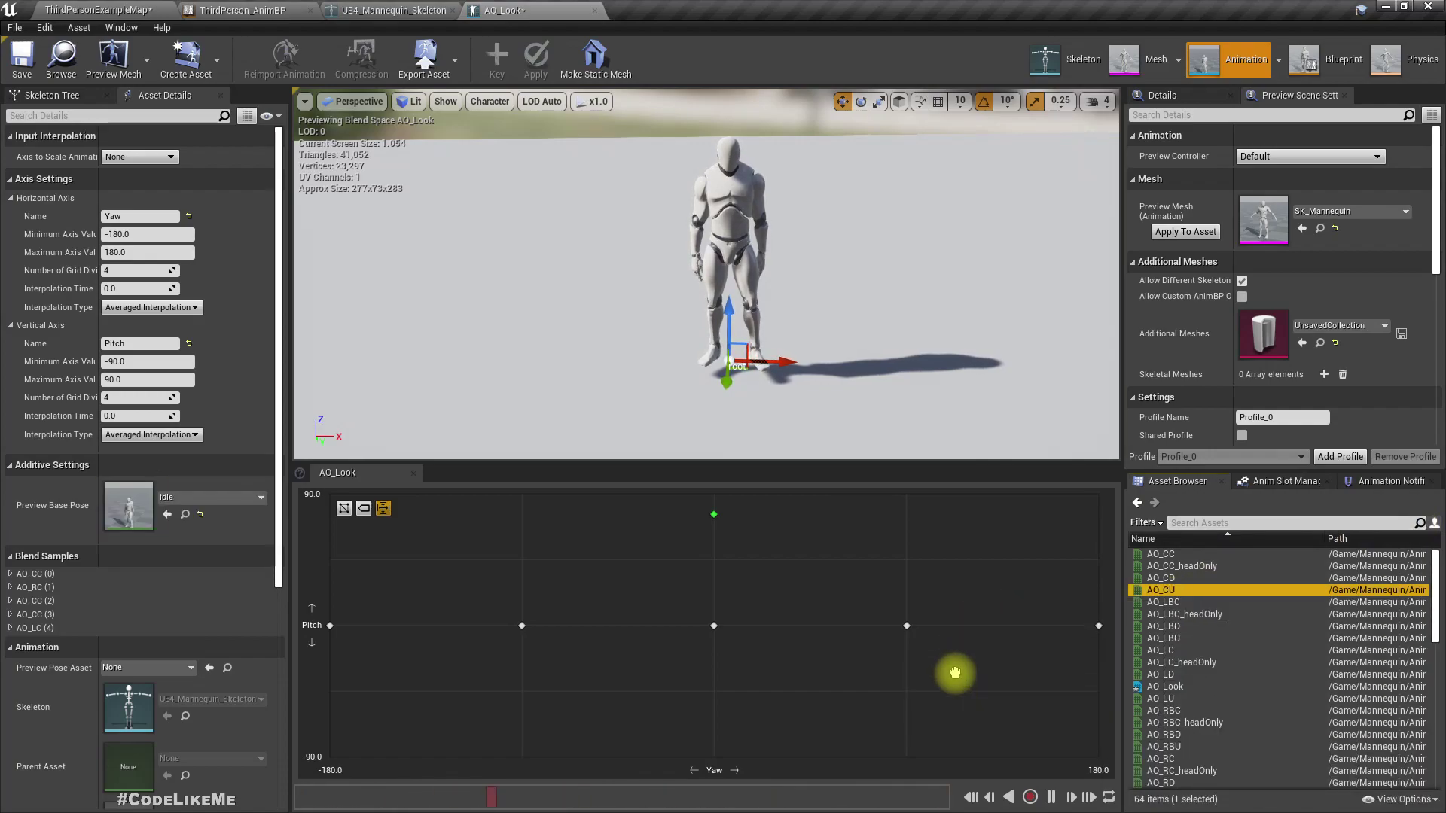
- Check the Yaw, Pitch and Animation settings of the first AO_CC blend sample
click(47, 515)
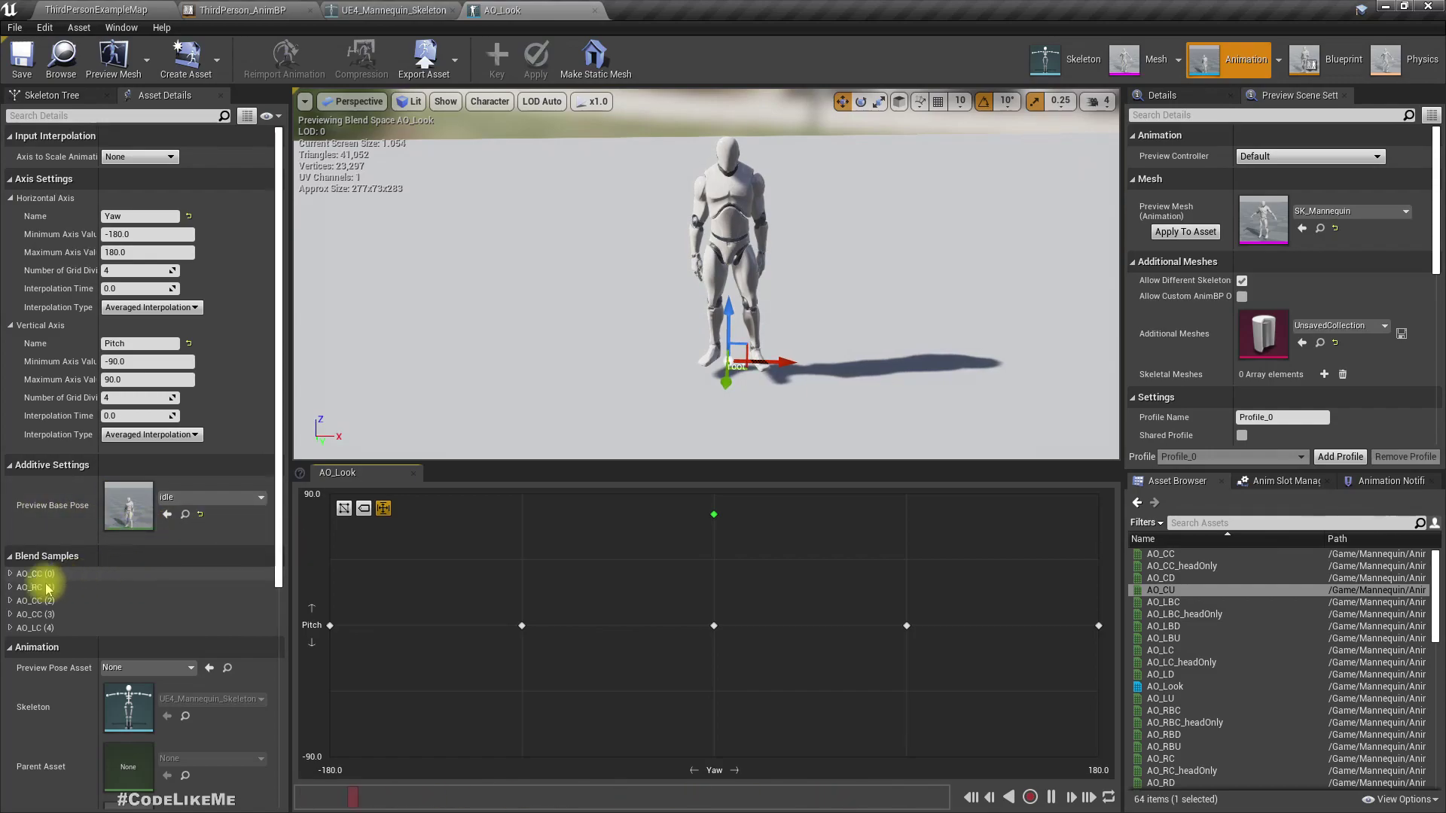
click(10, 574)
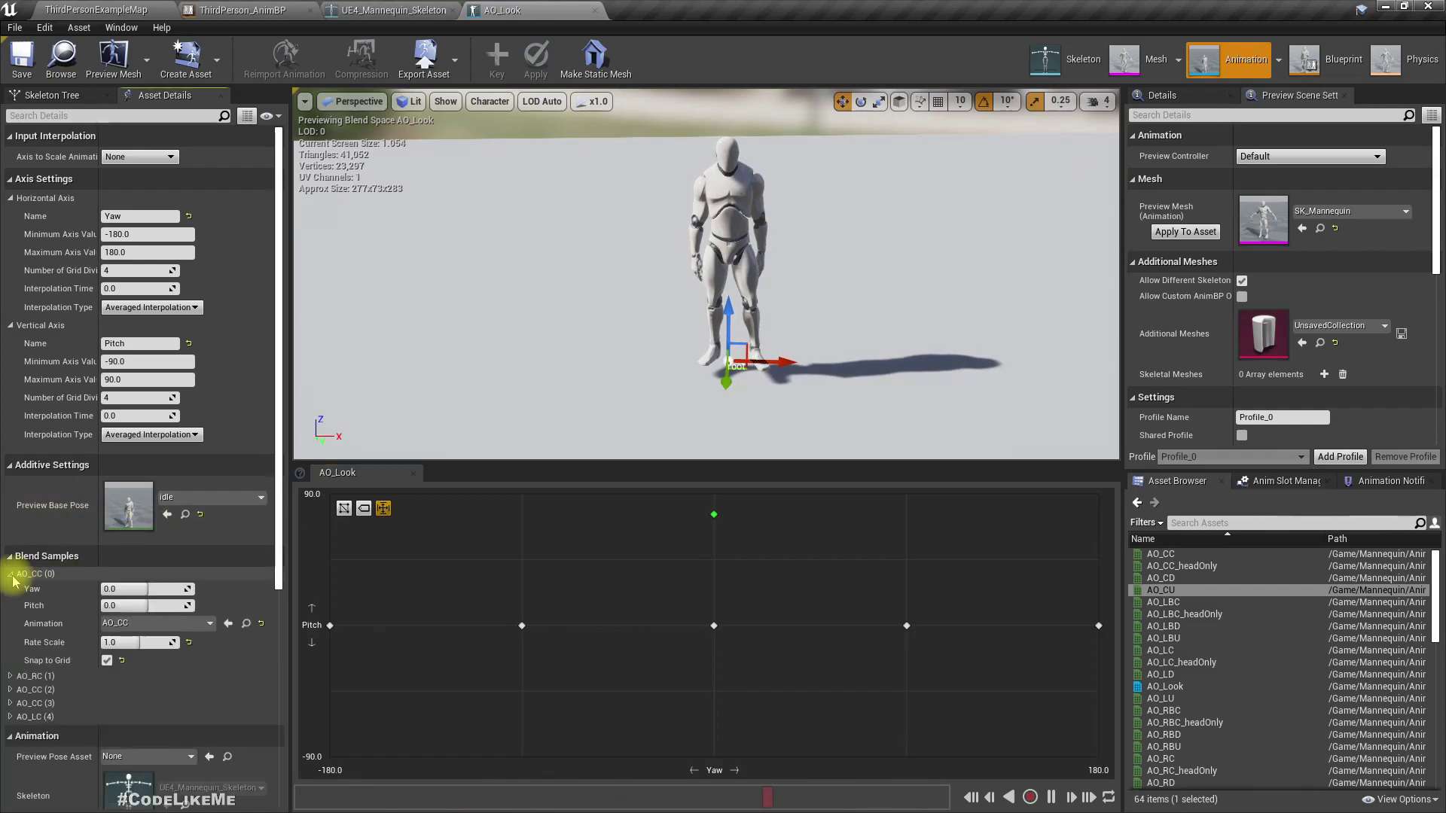
click(120, 624)
click(121, 623)
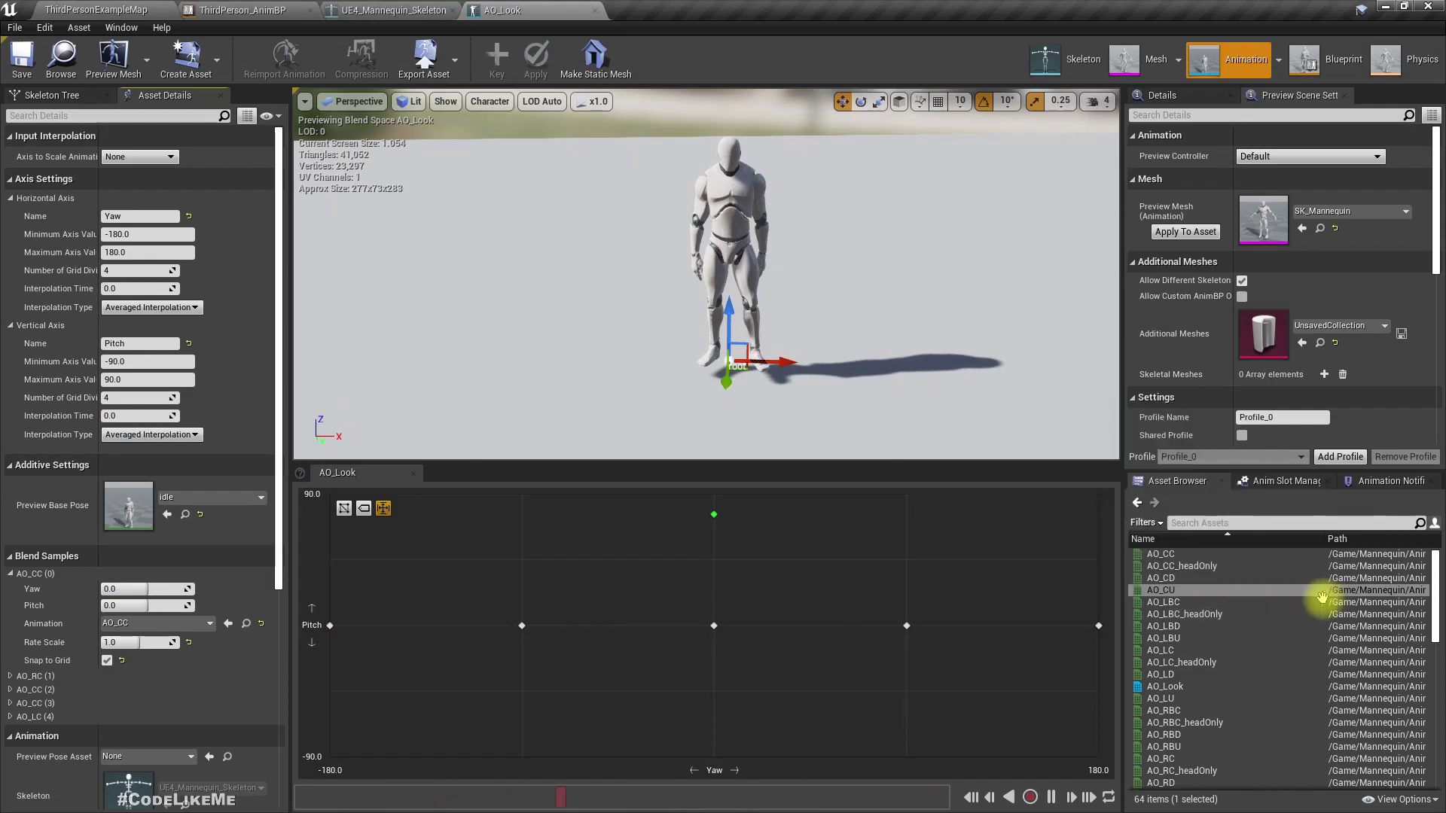
- Add AO_CU at Pitch 90 and AO_CD at Pitch -90 as sample points, both at Yaw 0
drag(1323, 591, 710, 510)
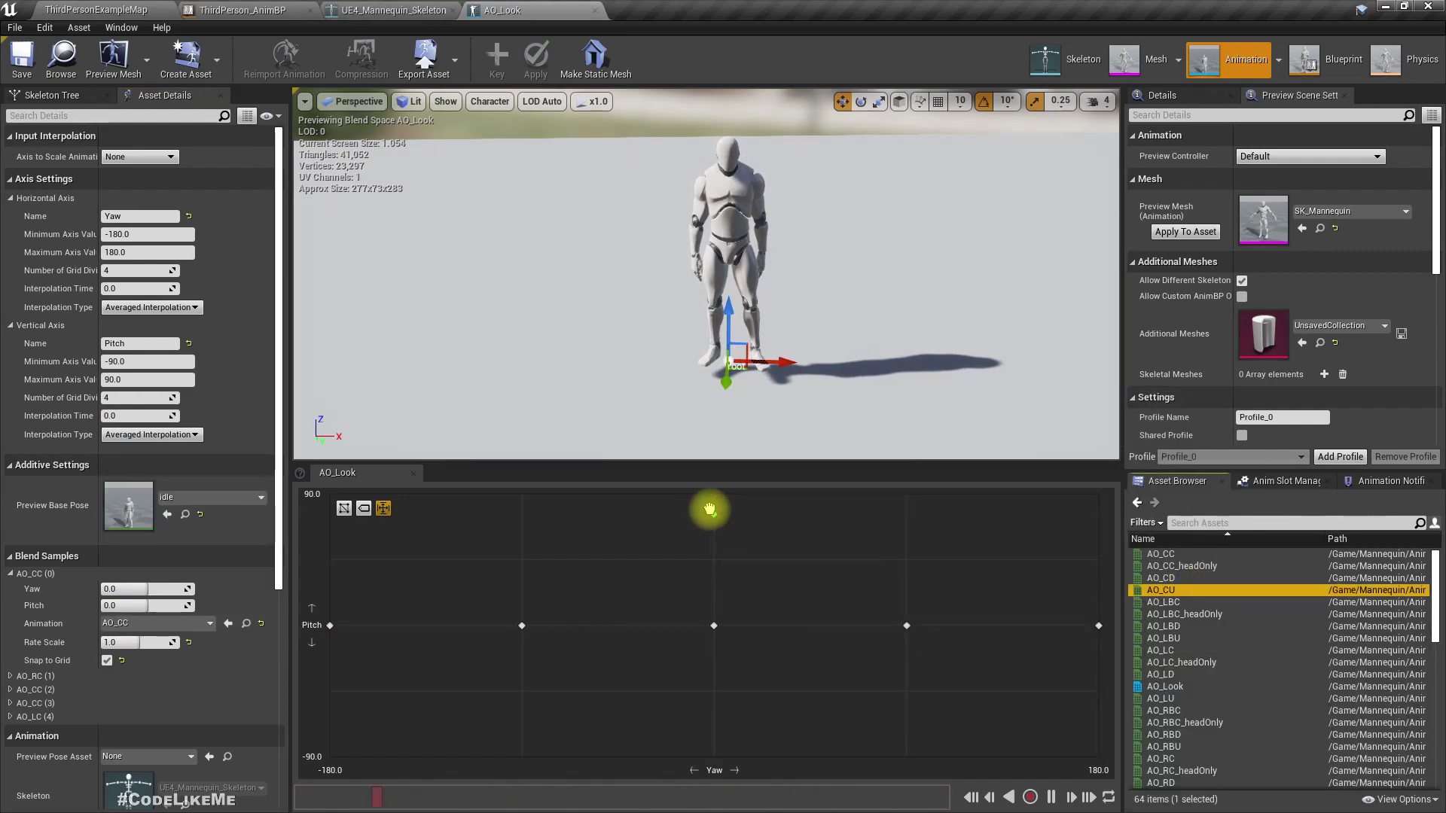
click(9, 575)
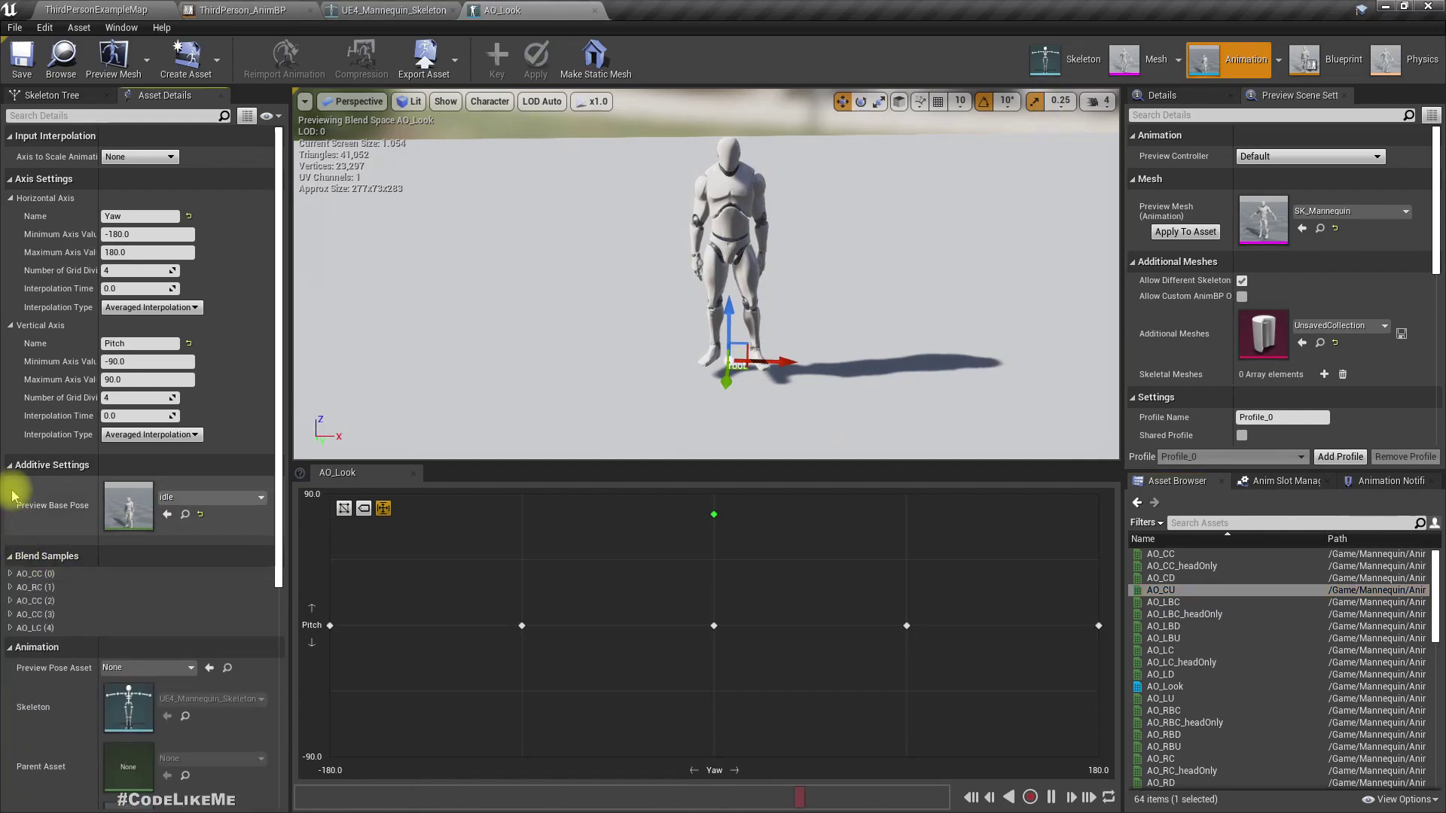
click(10, 466)
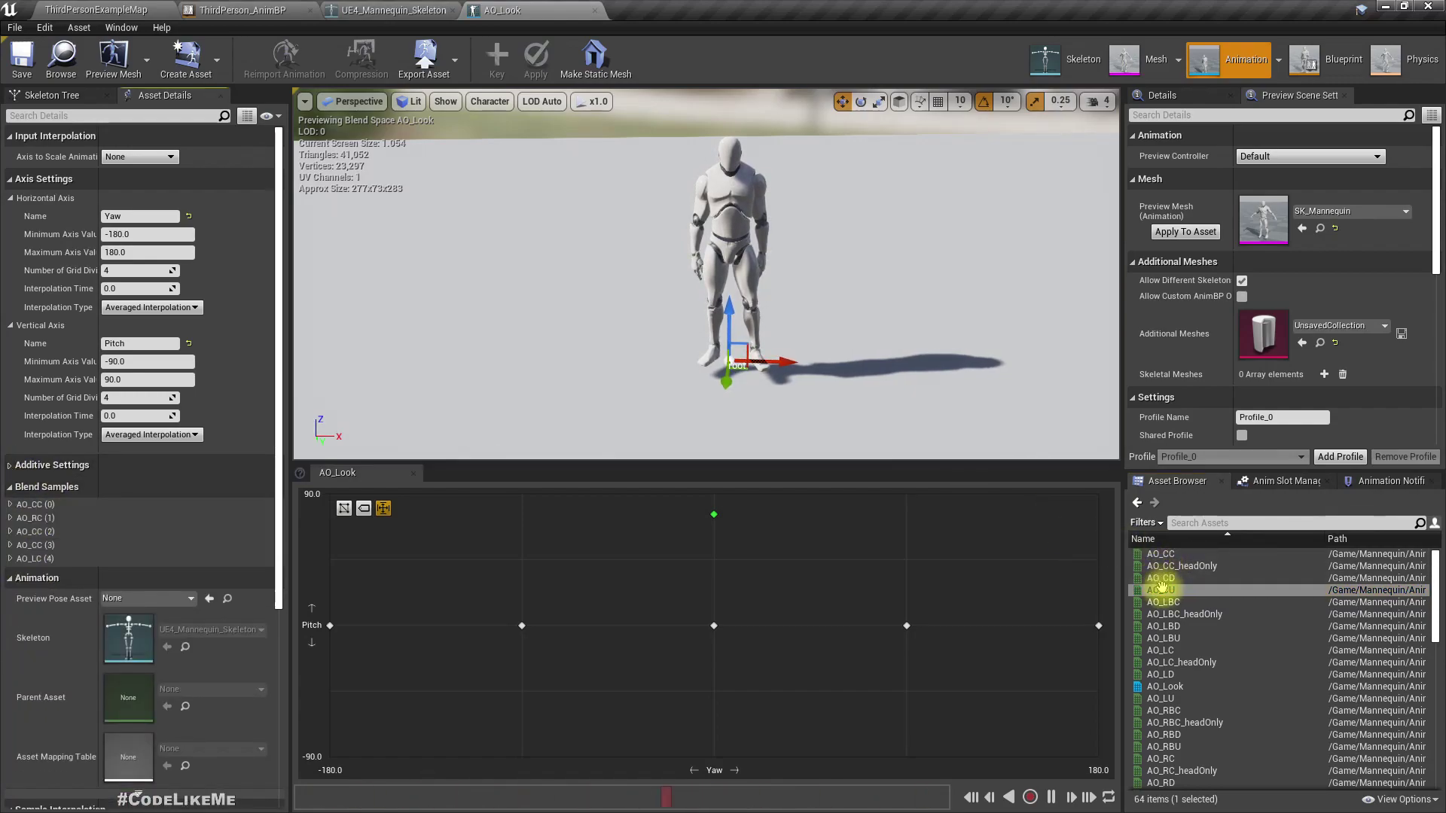
drag(1161, 588, 721, 497)
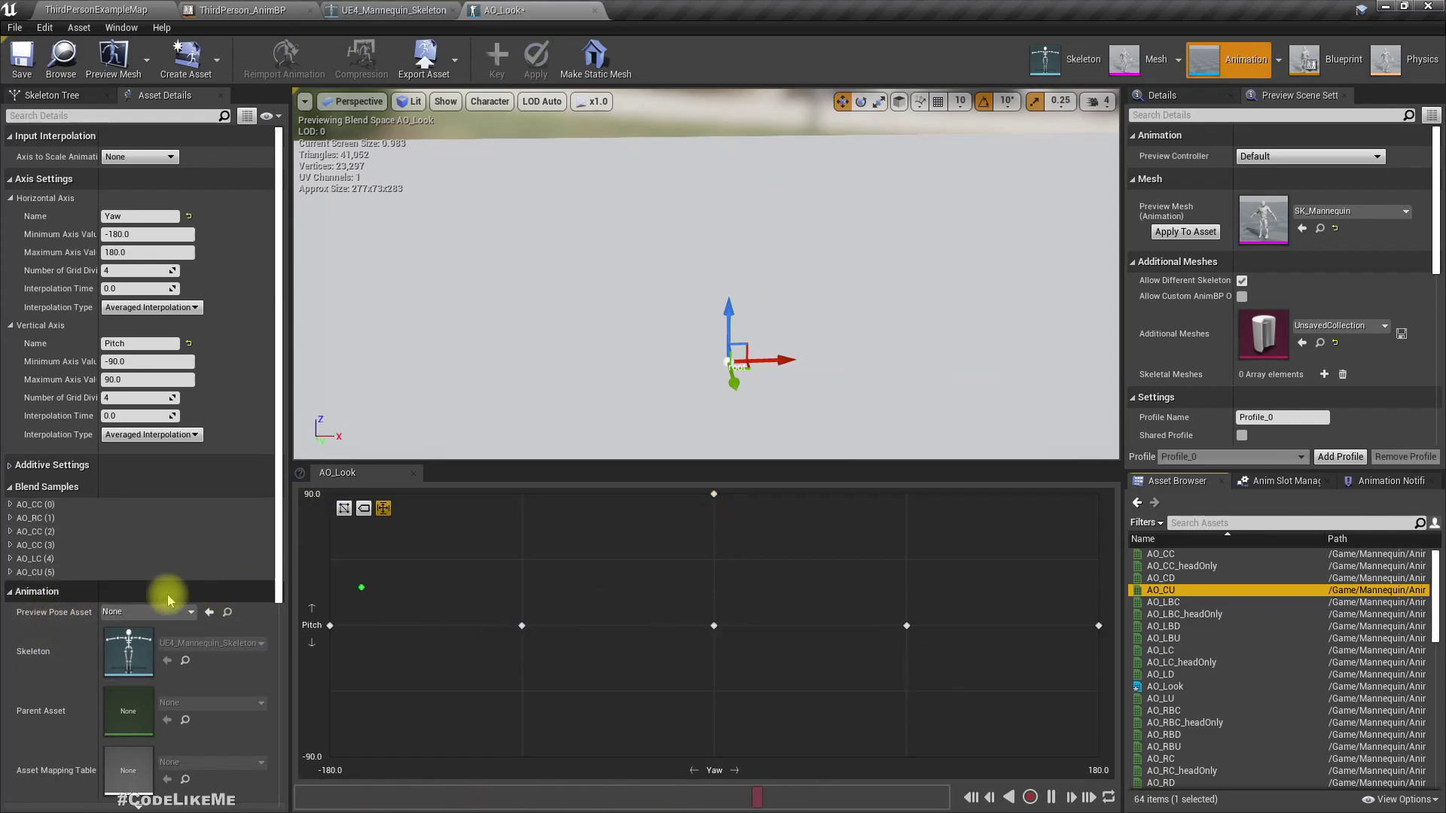
click(10, 466)
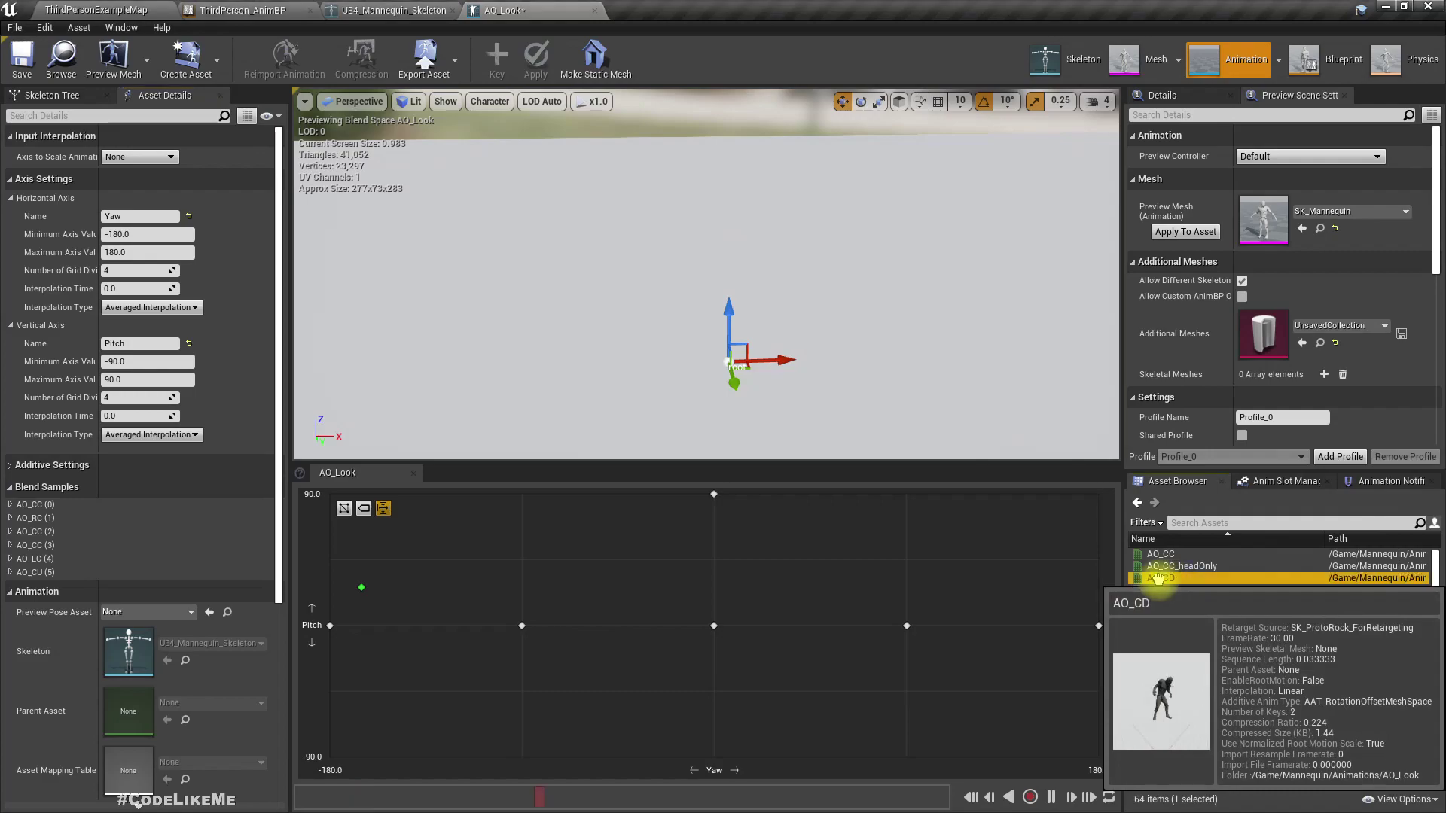
drag(1191, 578, 713, 746)
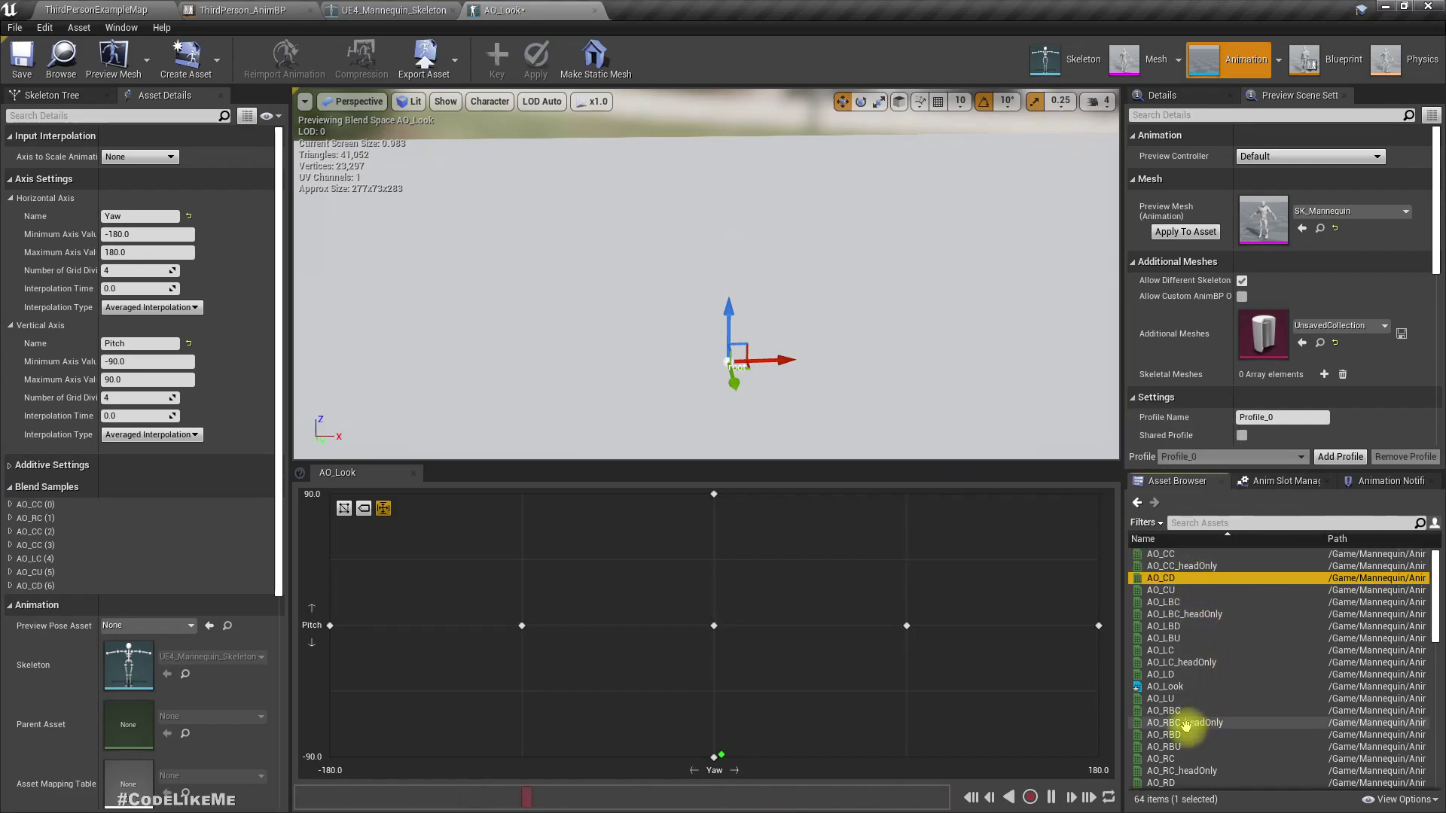
- Add AO_LU and AO_LD at Yaw -90 and AO_RU and AO_RD at Yaw 90, placing U poses at Pitch 90 and D poses at Pitch -90
drag(1174, 698, 535, 507)
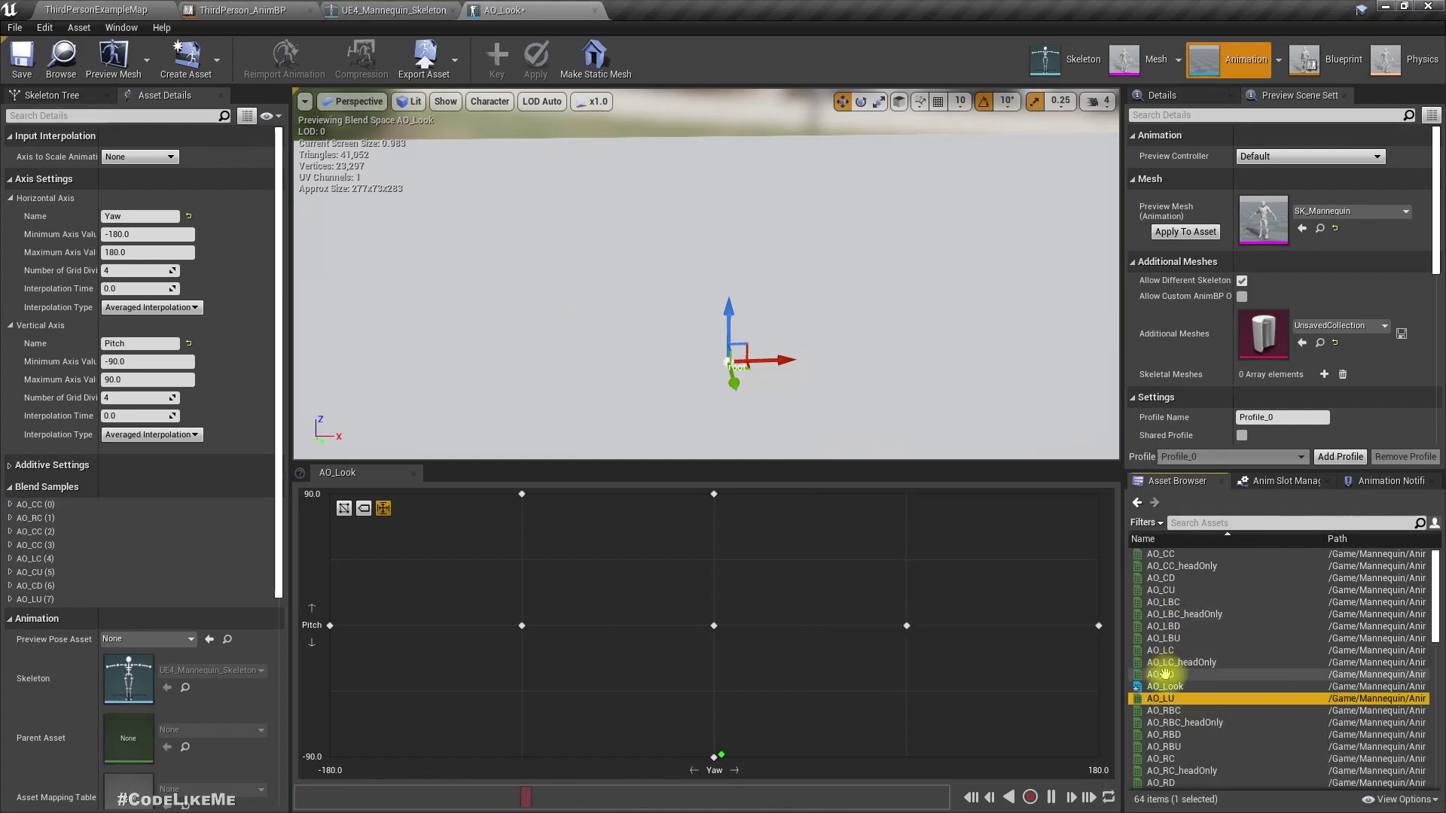
drag(1160, 674, 551, 753)
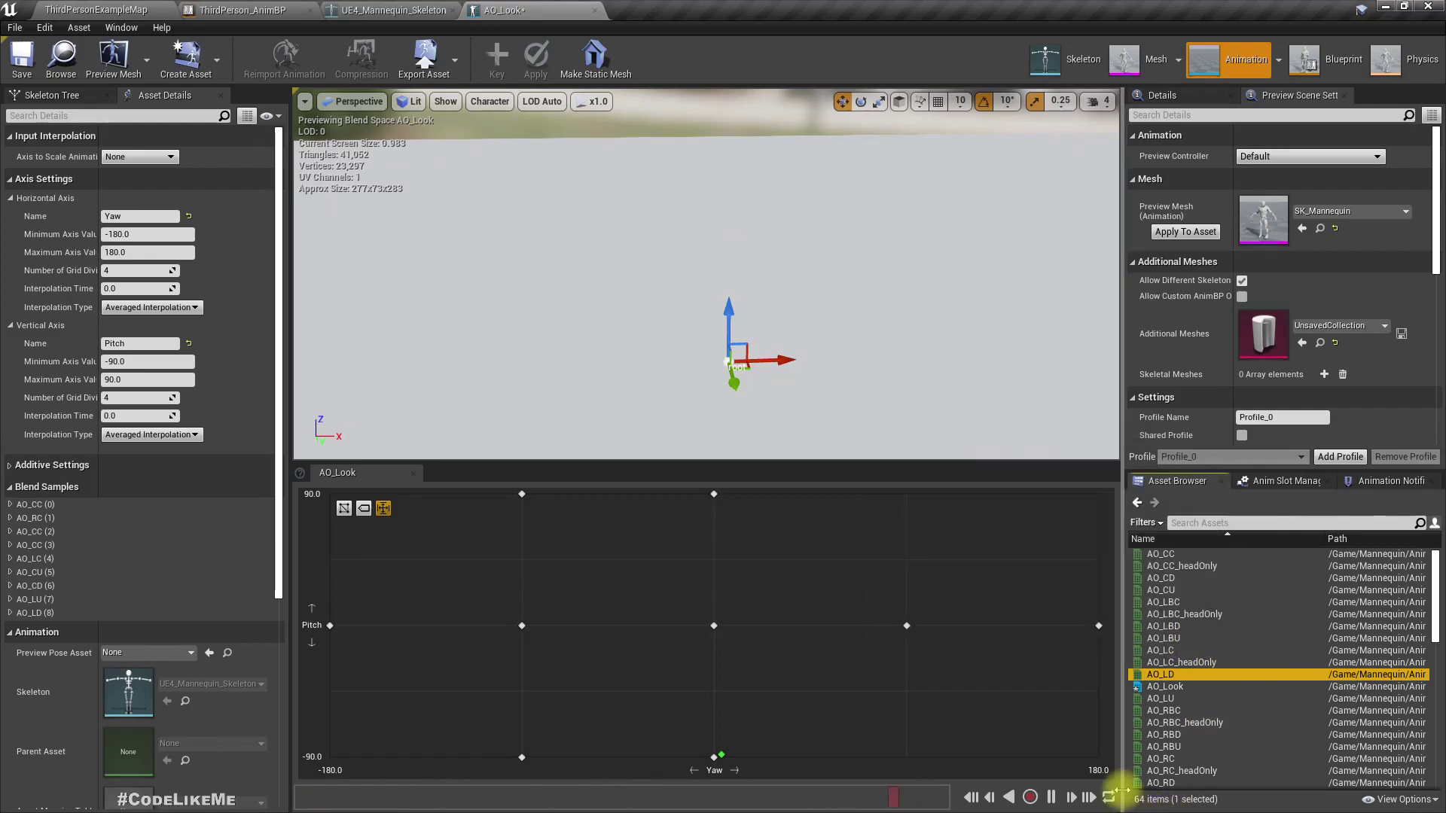
drag(1164, 783, 912, 755)
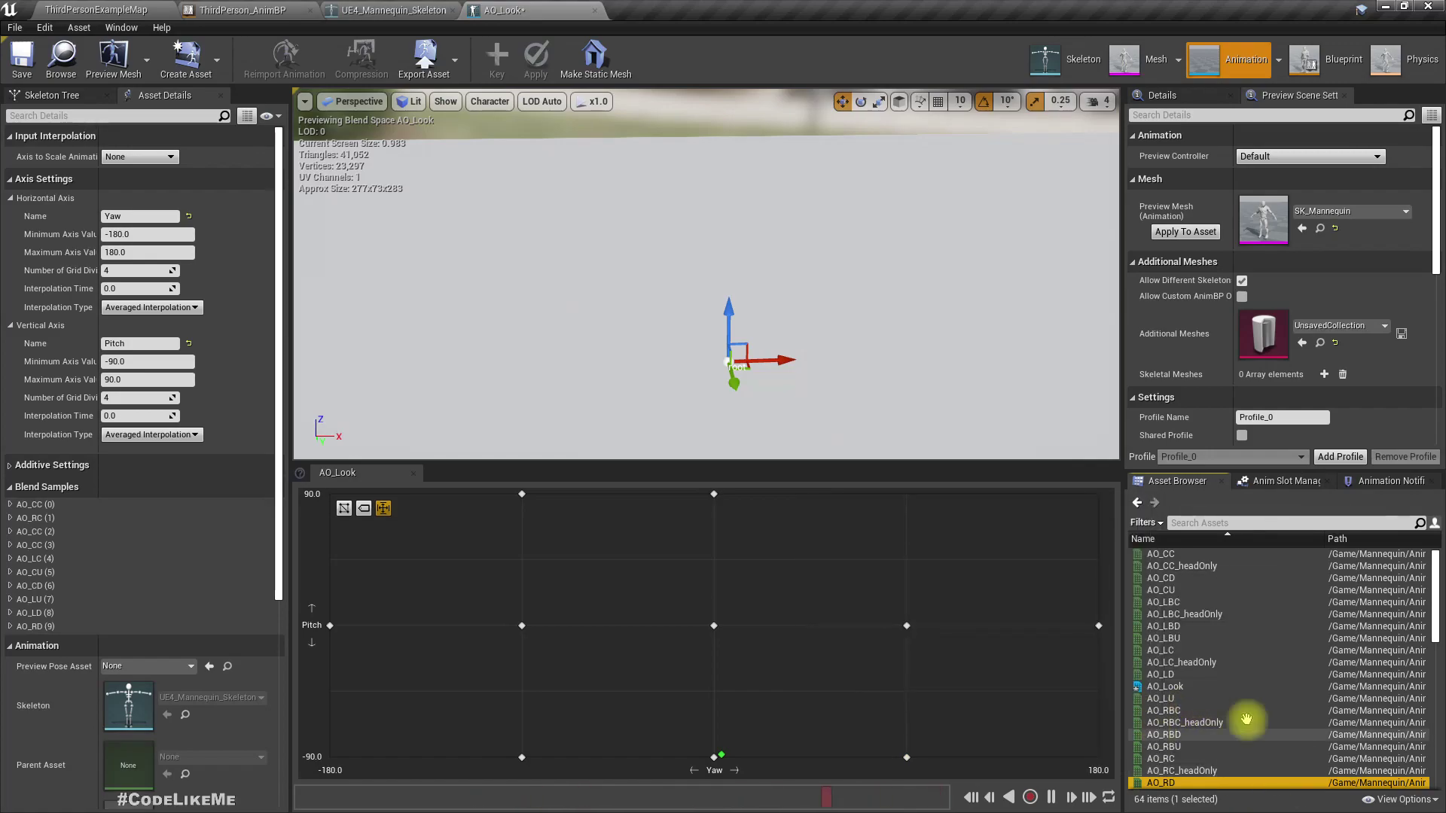
scroll(1247, 712, down, 2)
drag(1176, 724, 931, 516)
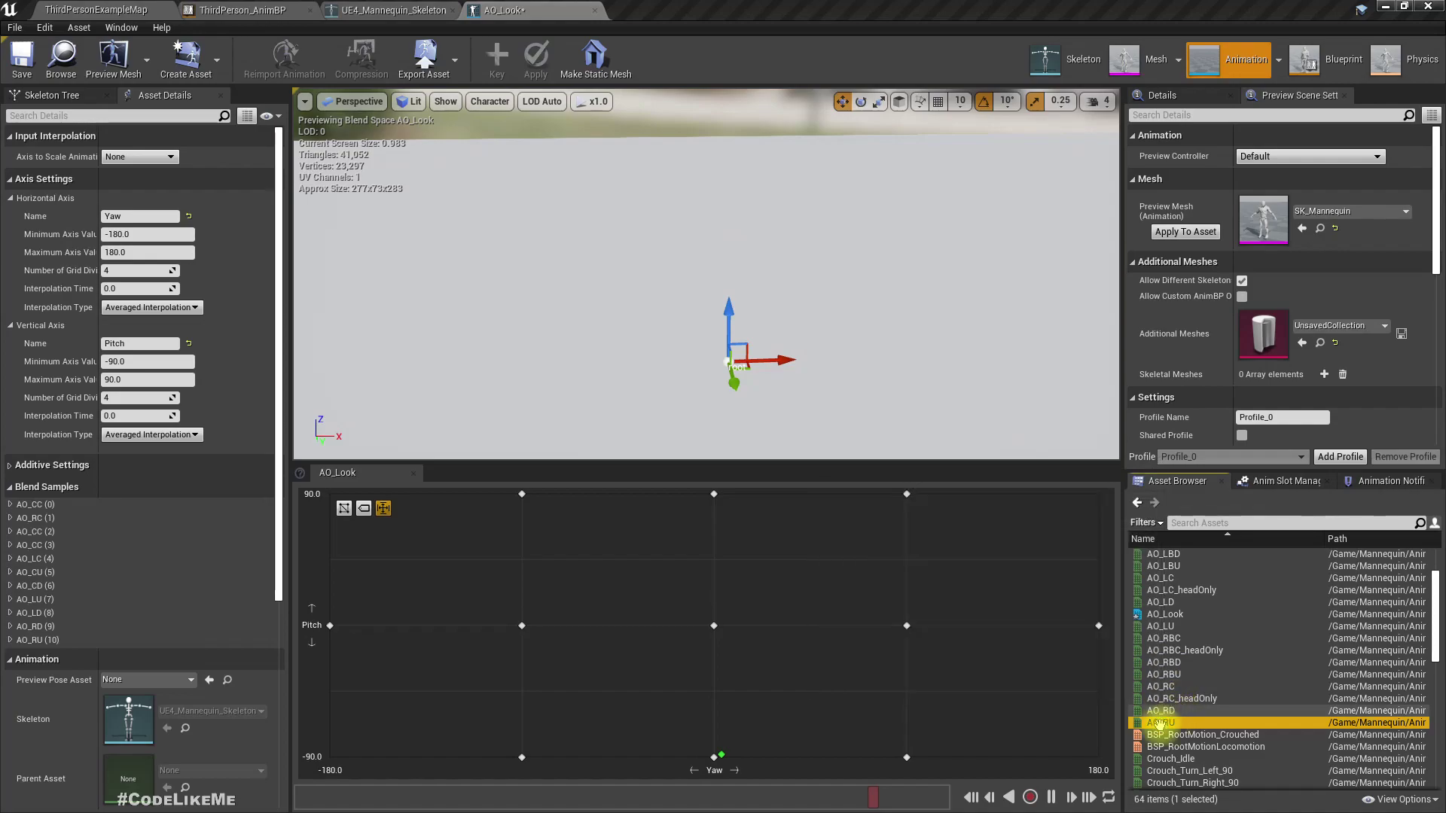
- Fill the four grid corners at Yaw 180 and -180 with AO_CU at Pitch 90 and AO_CD at Pitch -90
scroll(1179, 595, up, 2)
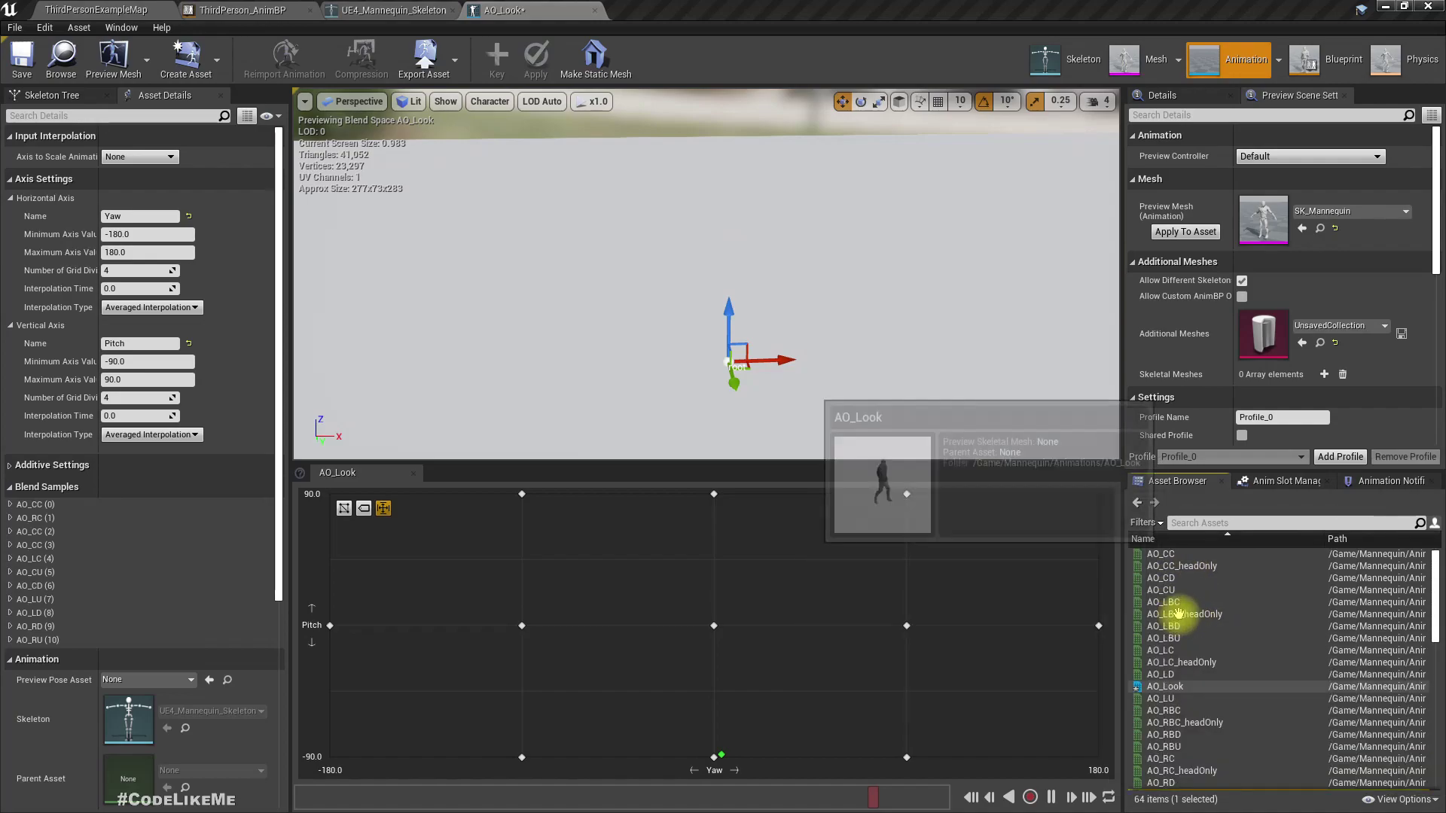
drag(1165, 592, 1098, 494)
drag(1160, 579, 1099, 758)
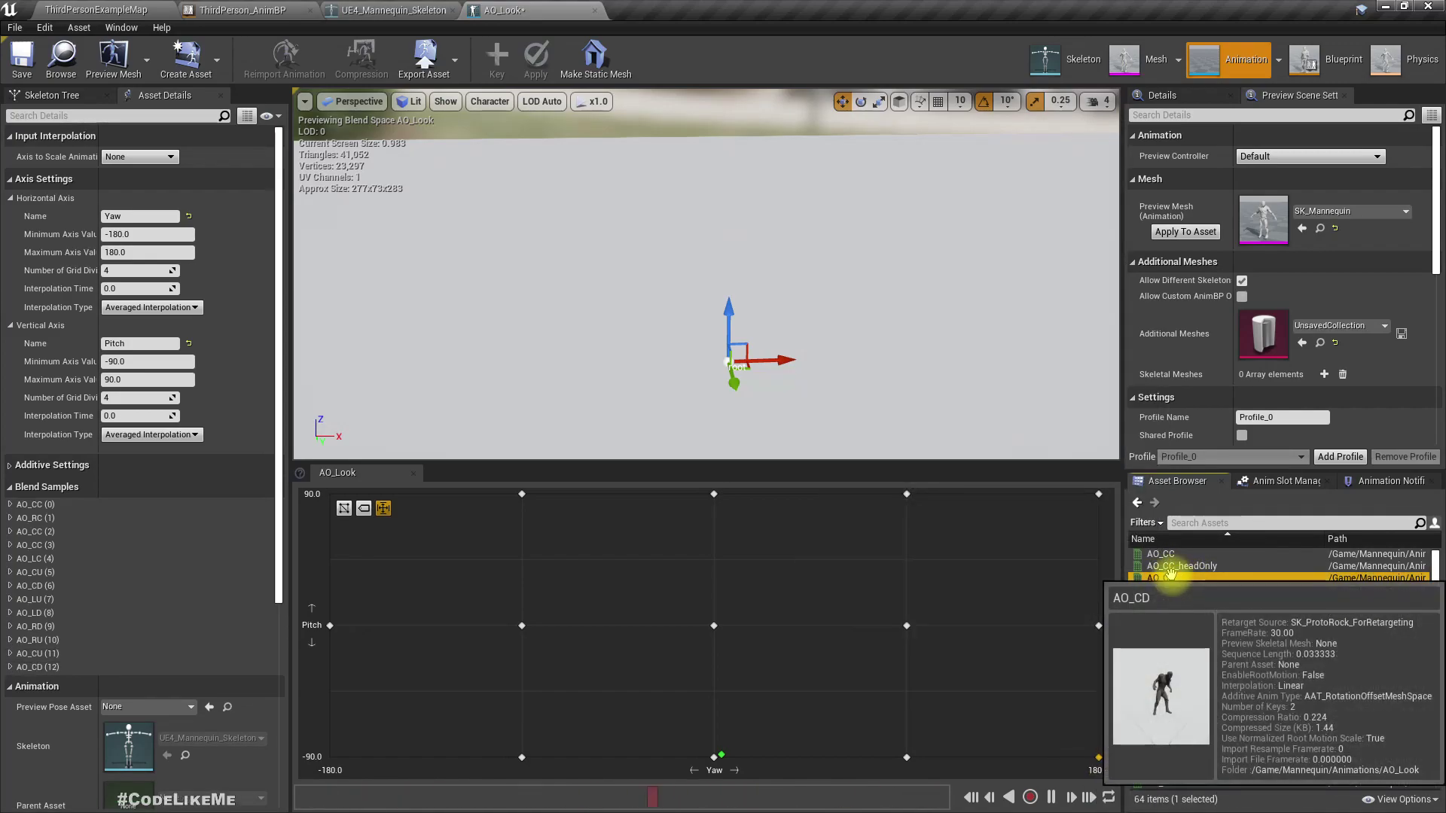
drag(1180, 602, 337, 756)
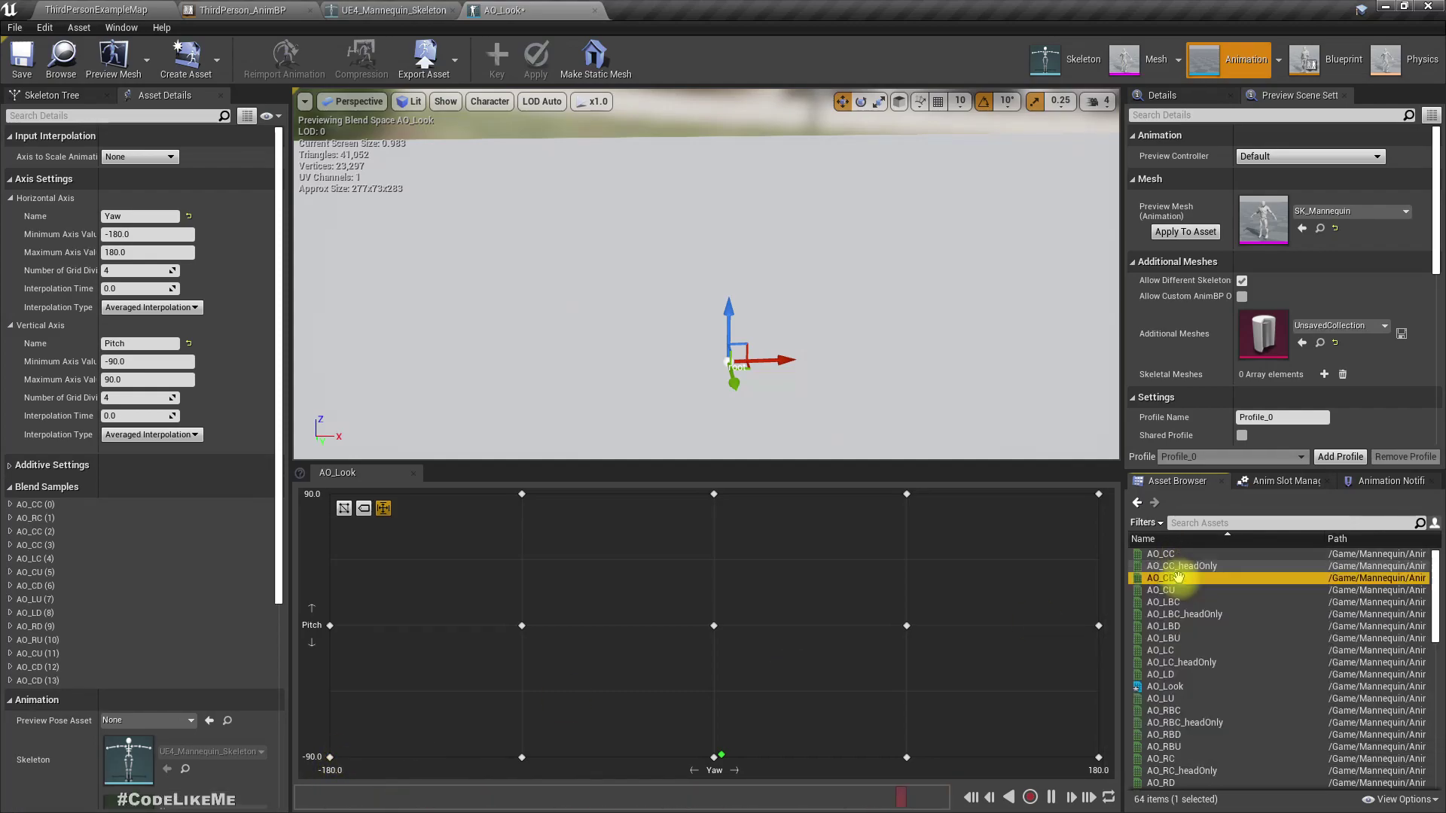
drag(1163, 590, 335, 499)
- Change the Preview Base Pose in the Additive Settings from AO_CC to the idle animation
click(15, 466)
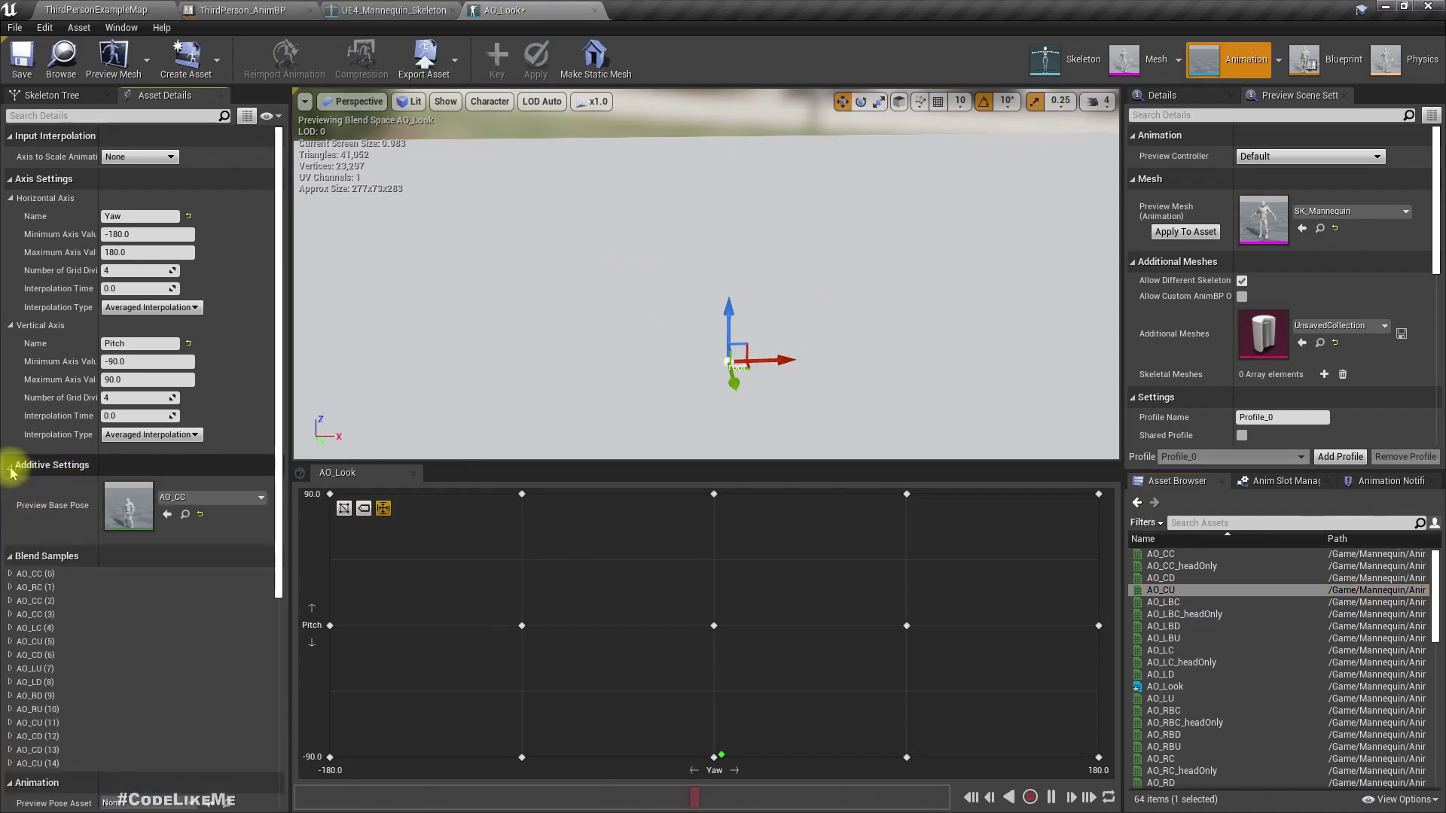
click(218, 499)
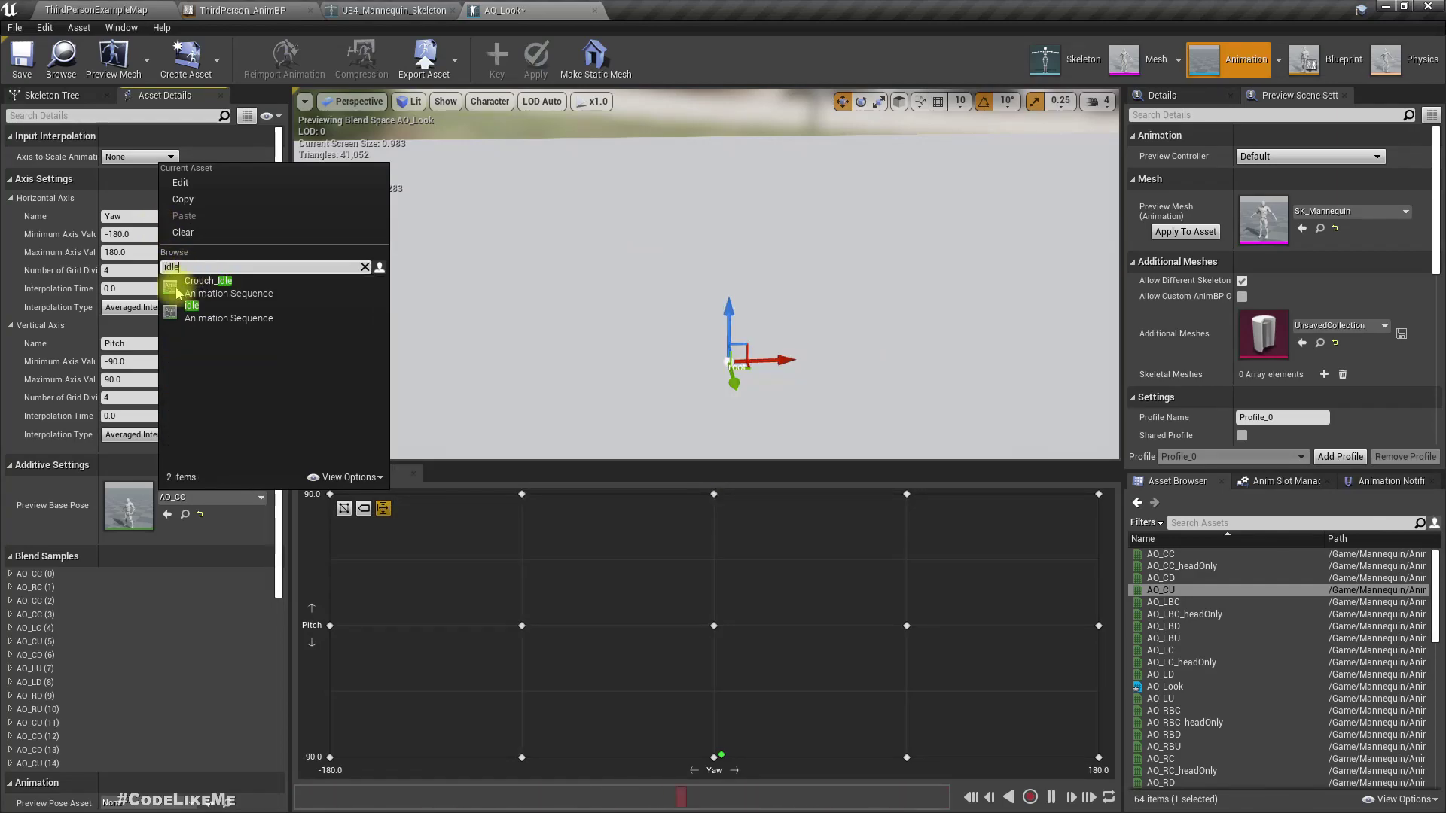
click(204, 322)
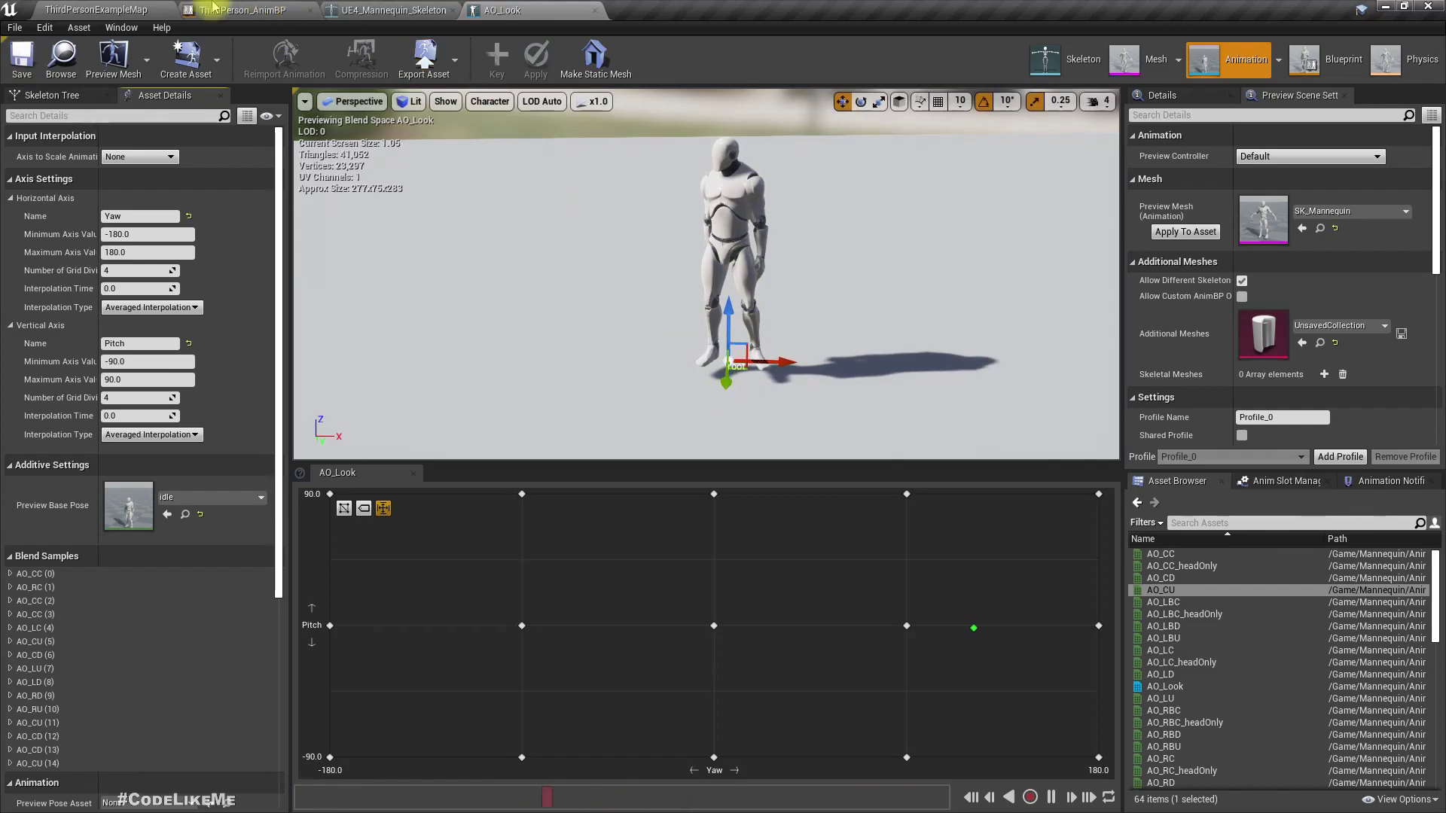
- Insert the AO_Look aim offset between the Default state machine and DefaultSlot in the ThirdPerson_AnimBP AnimGraph, and compile
click(260, 10)
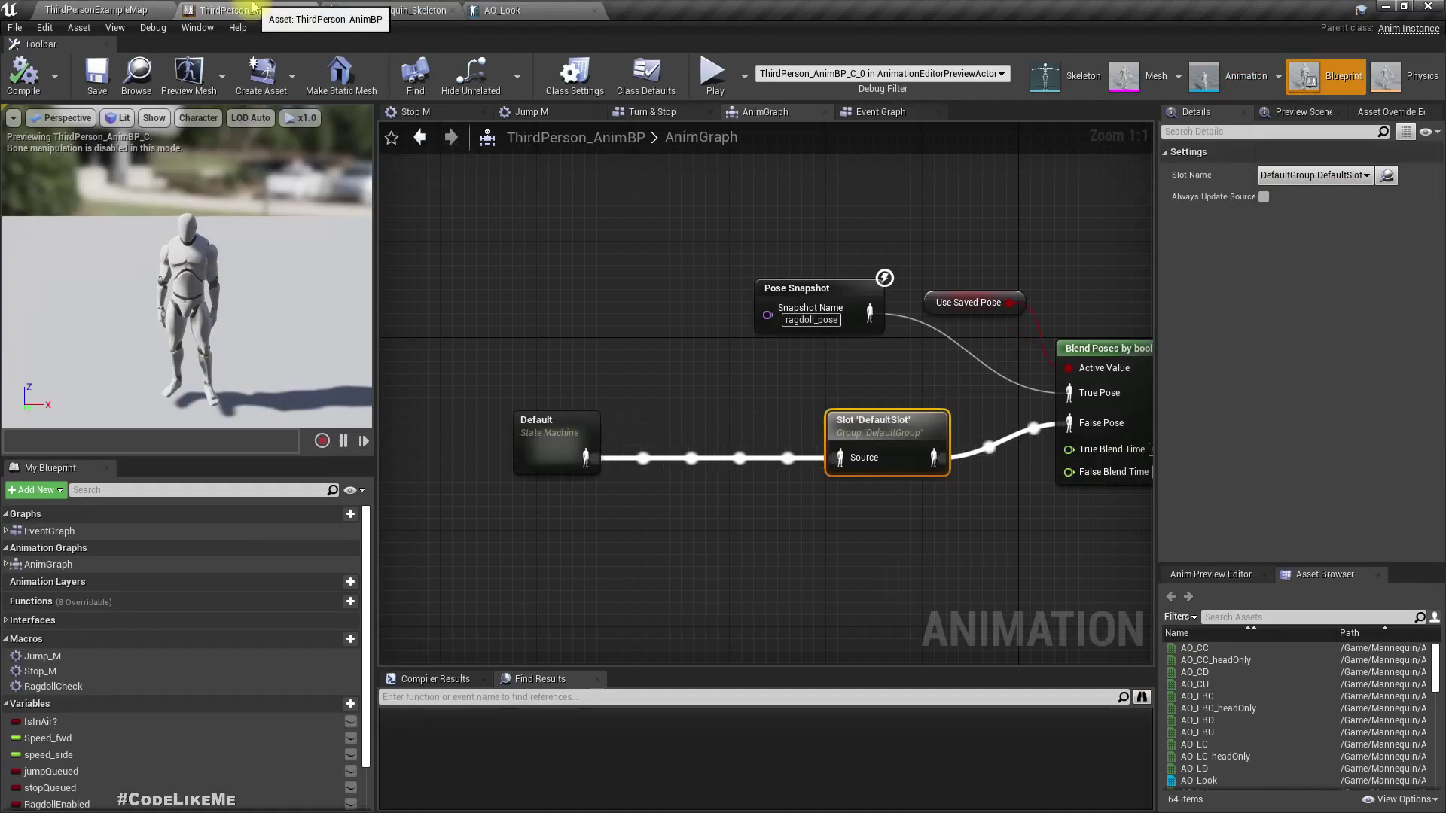
right_drag(657, 315, 607, 280)
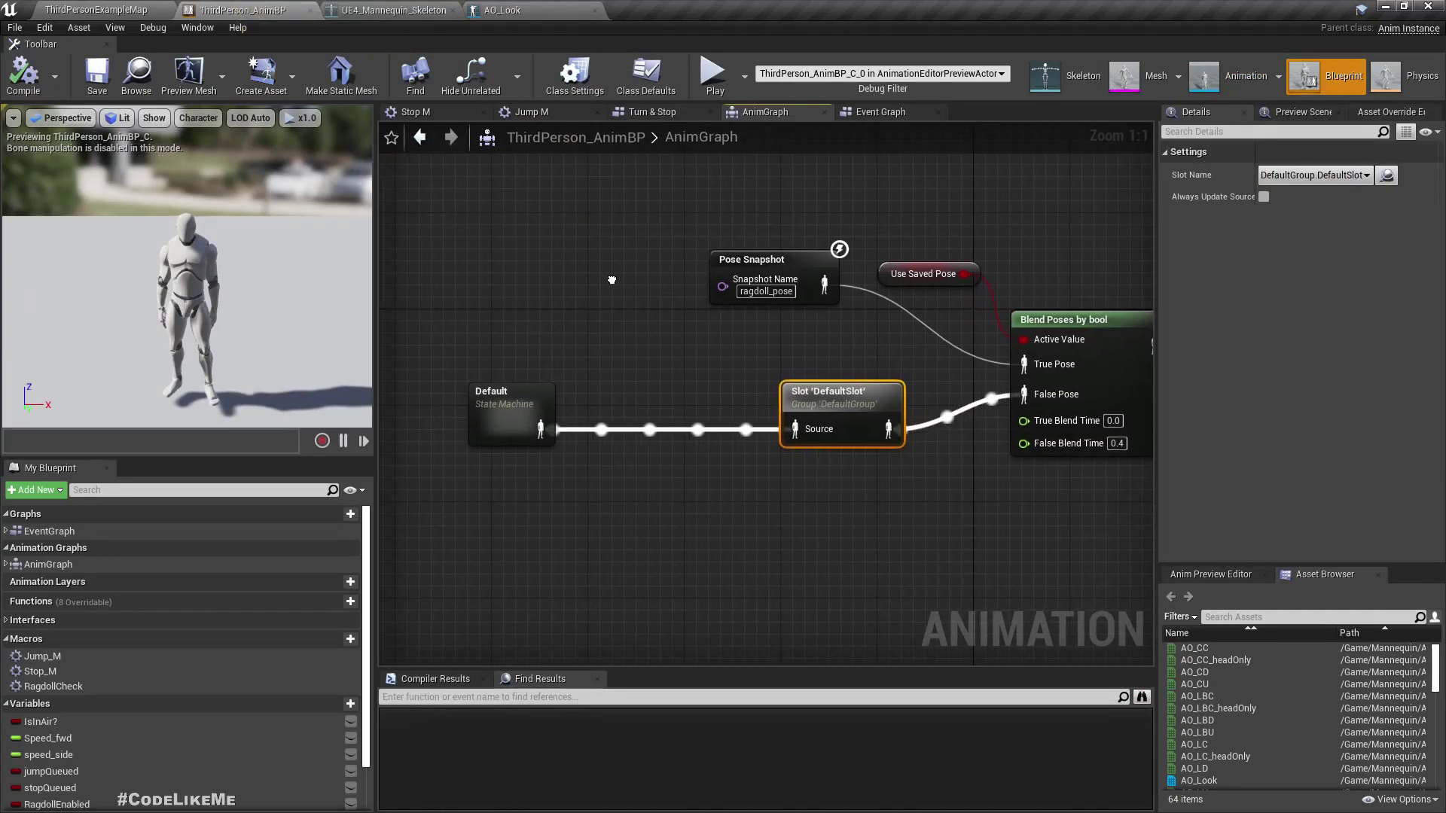
scroll(612, 280, down, 3)
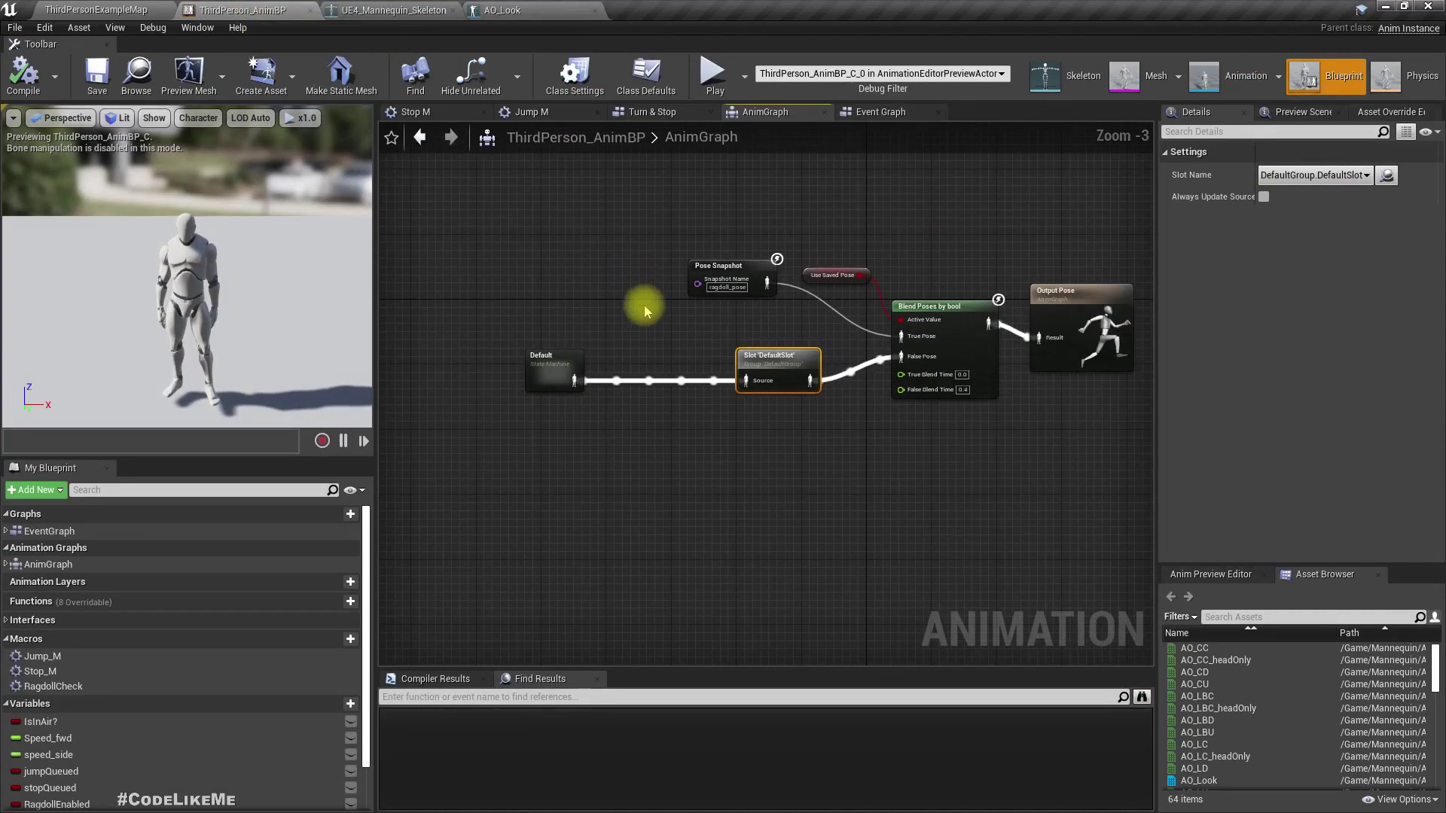
right_drag(644, 305, 563, 318)
drag(612, 238, 991, 455)
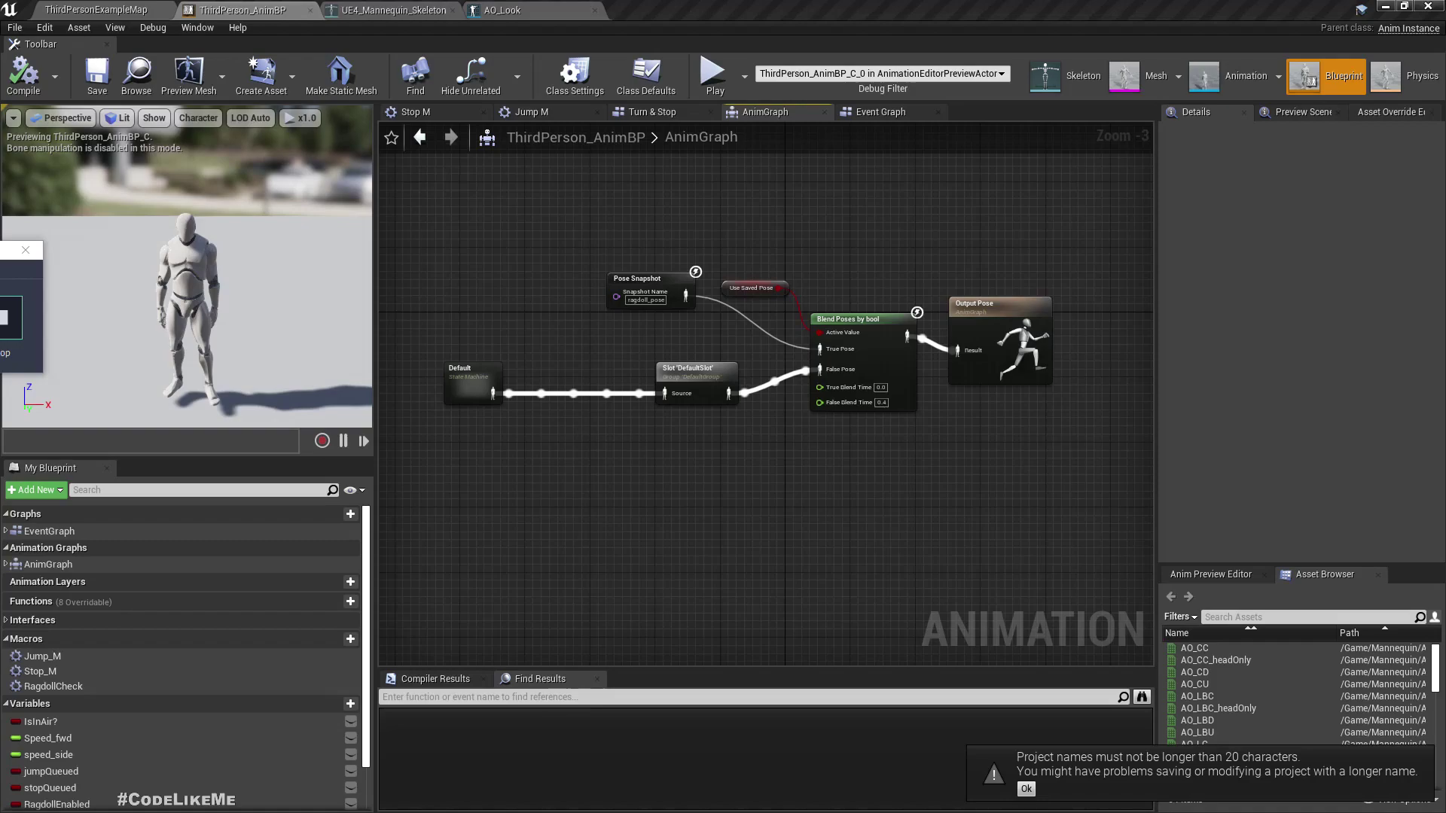
click(583, 421)
scroll(591, 418, up, 3)
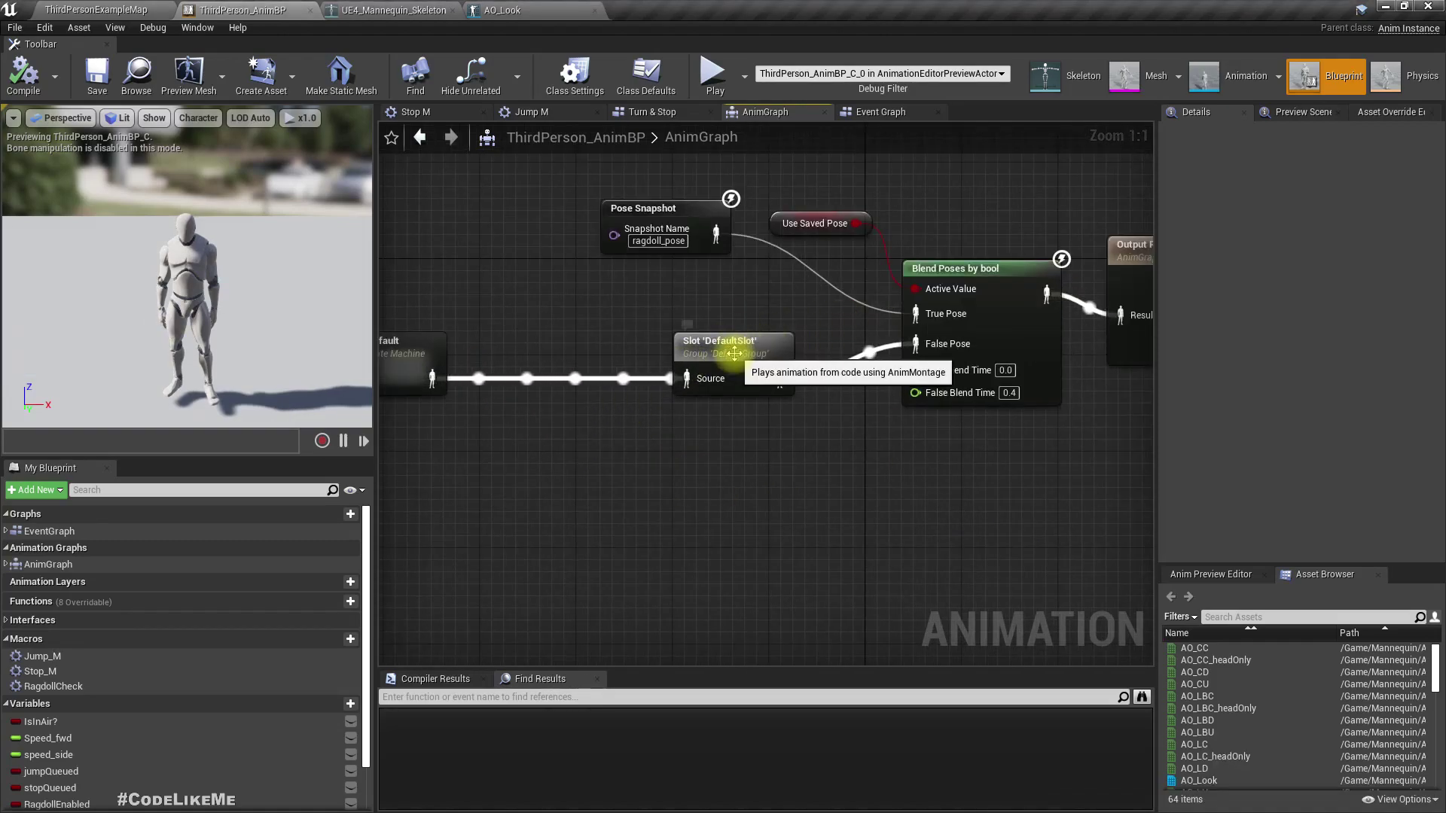
right_drag(646, 429, 684, 423)
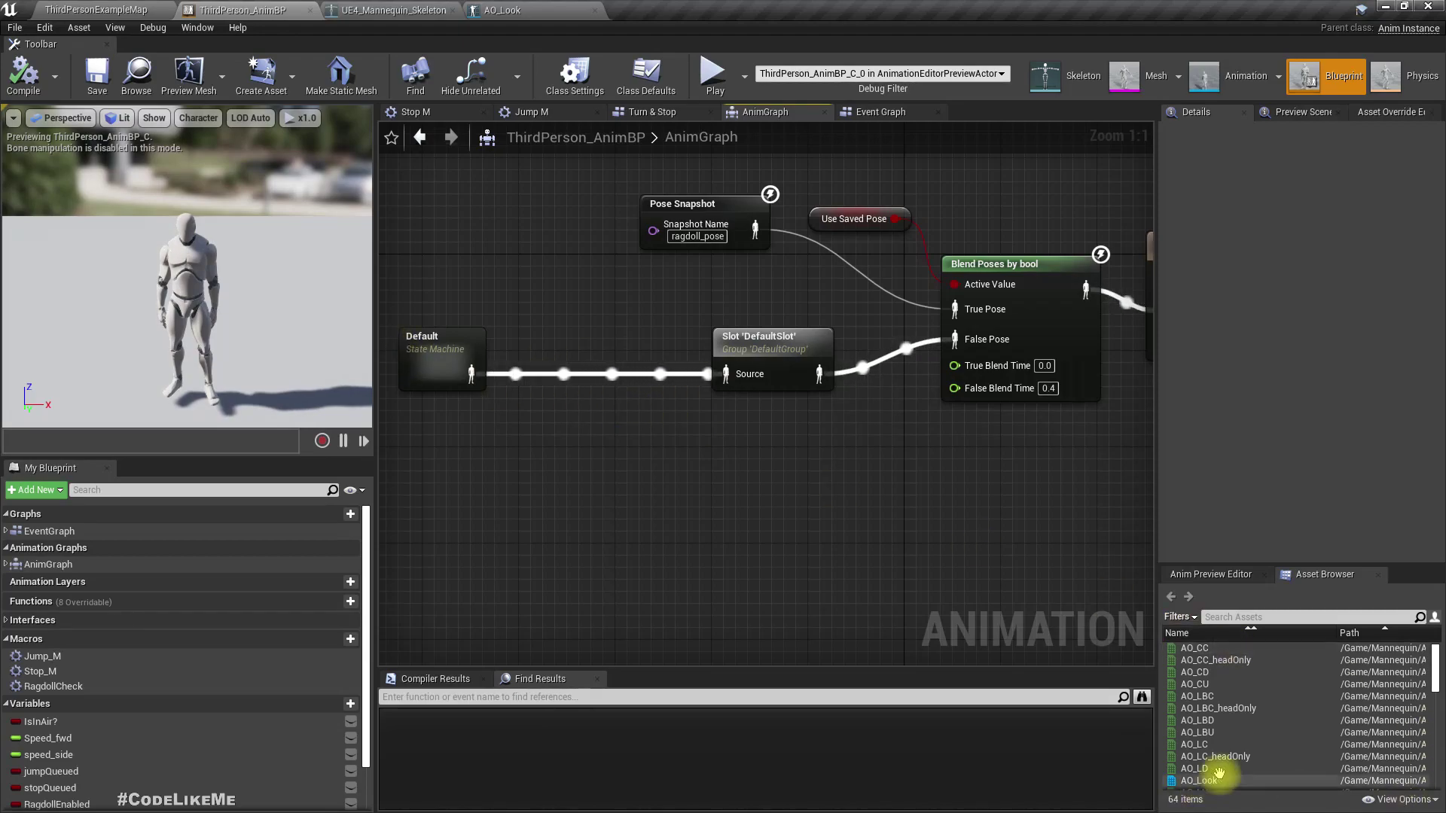
drag(1208, 780, 471, 373)
drag(651, 369, 738, 374)
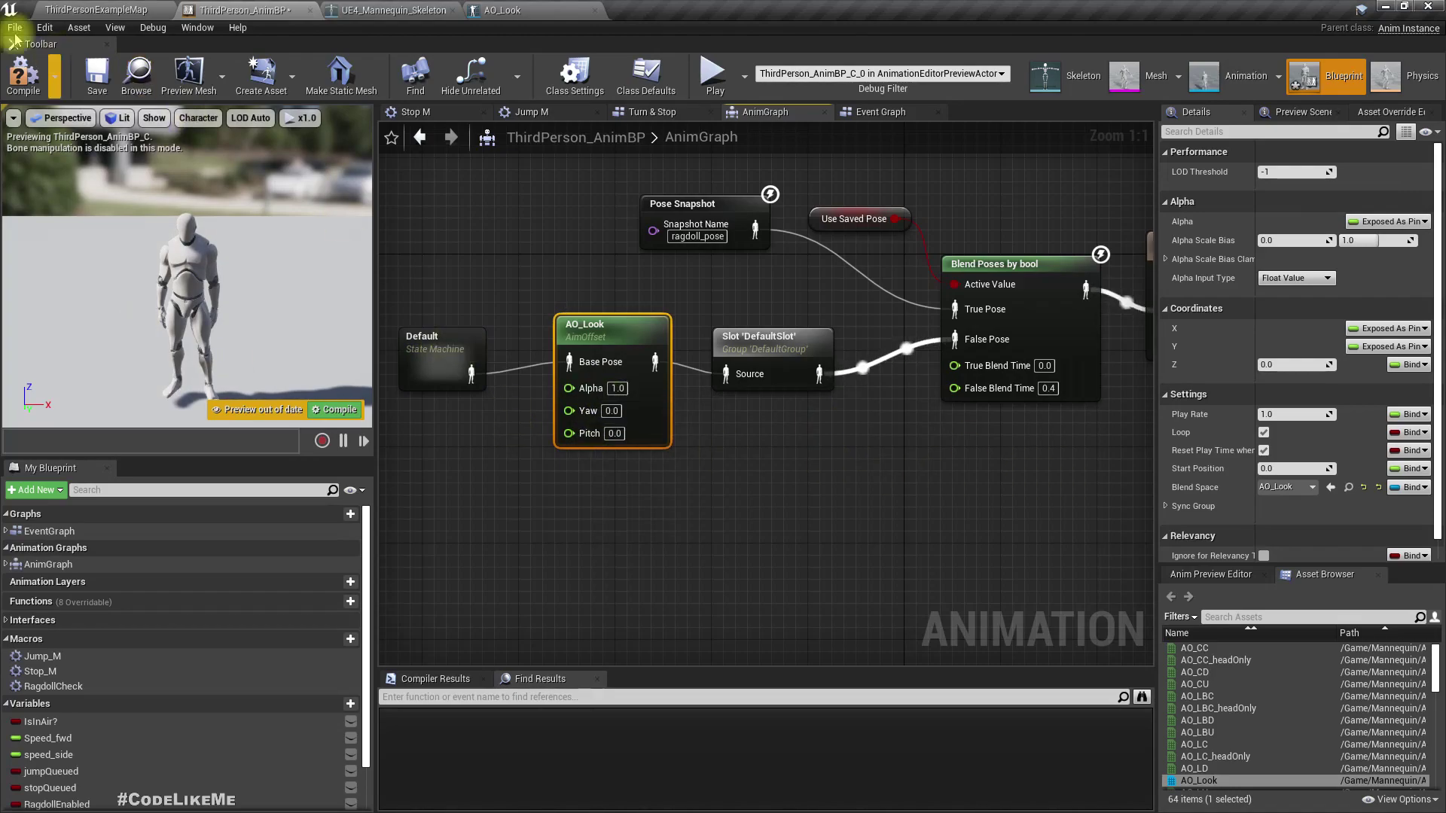
click(22, 75)
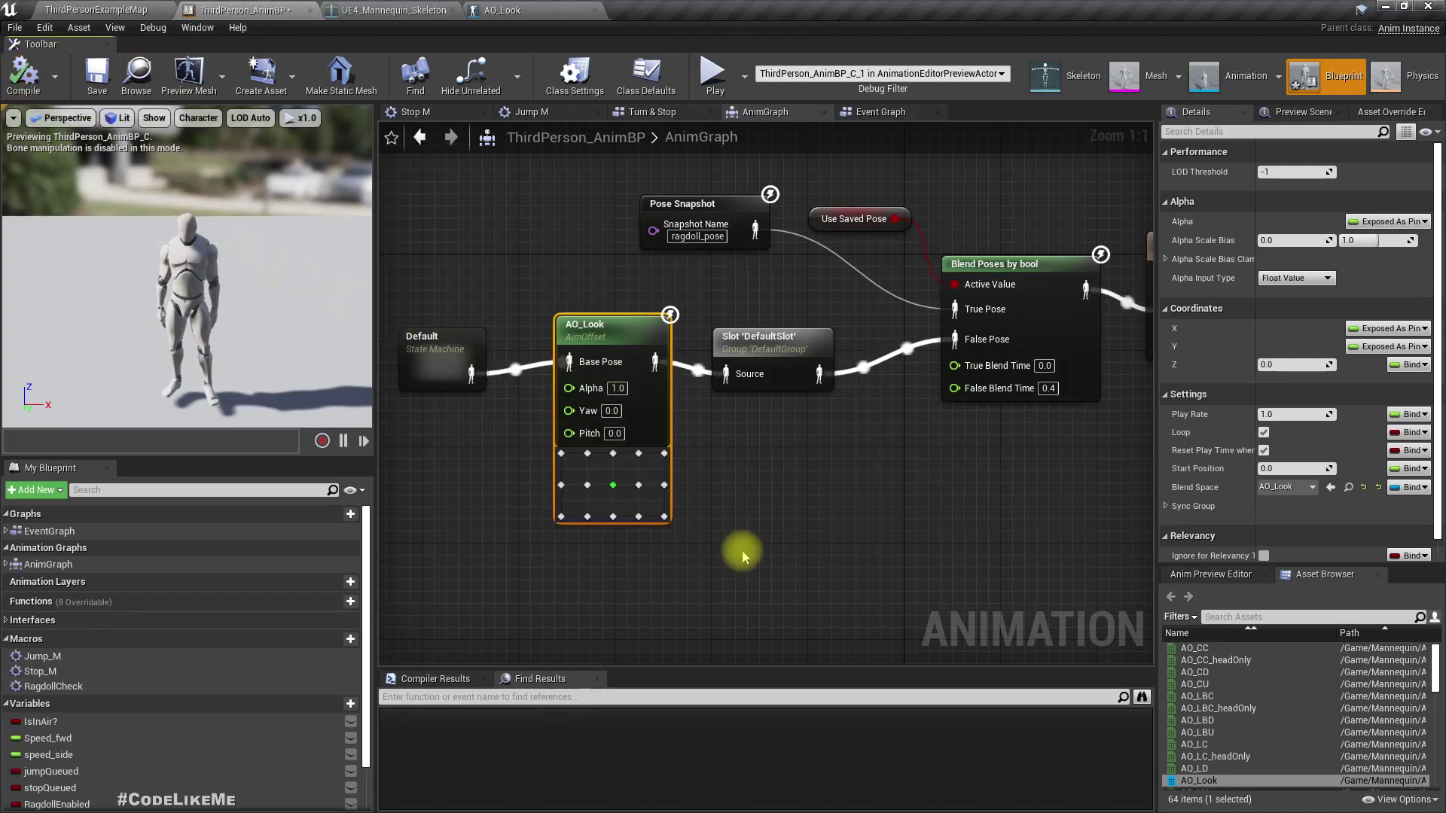
- Preview the AO_Look node with its Yaw compiled at 90, and set Yaw back to 0
click(612, 411)
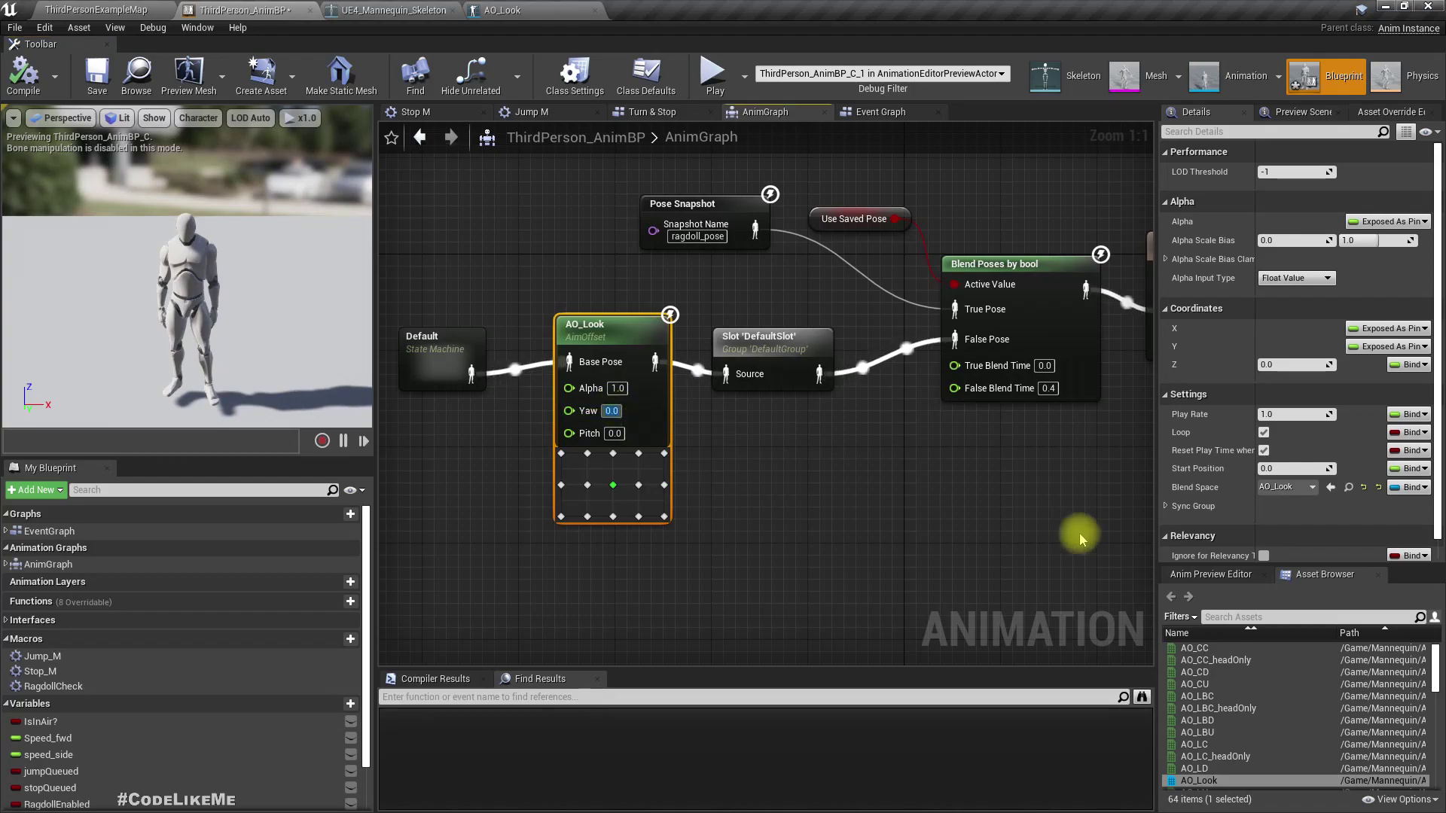
text(90)
key(Return)
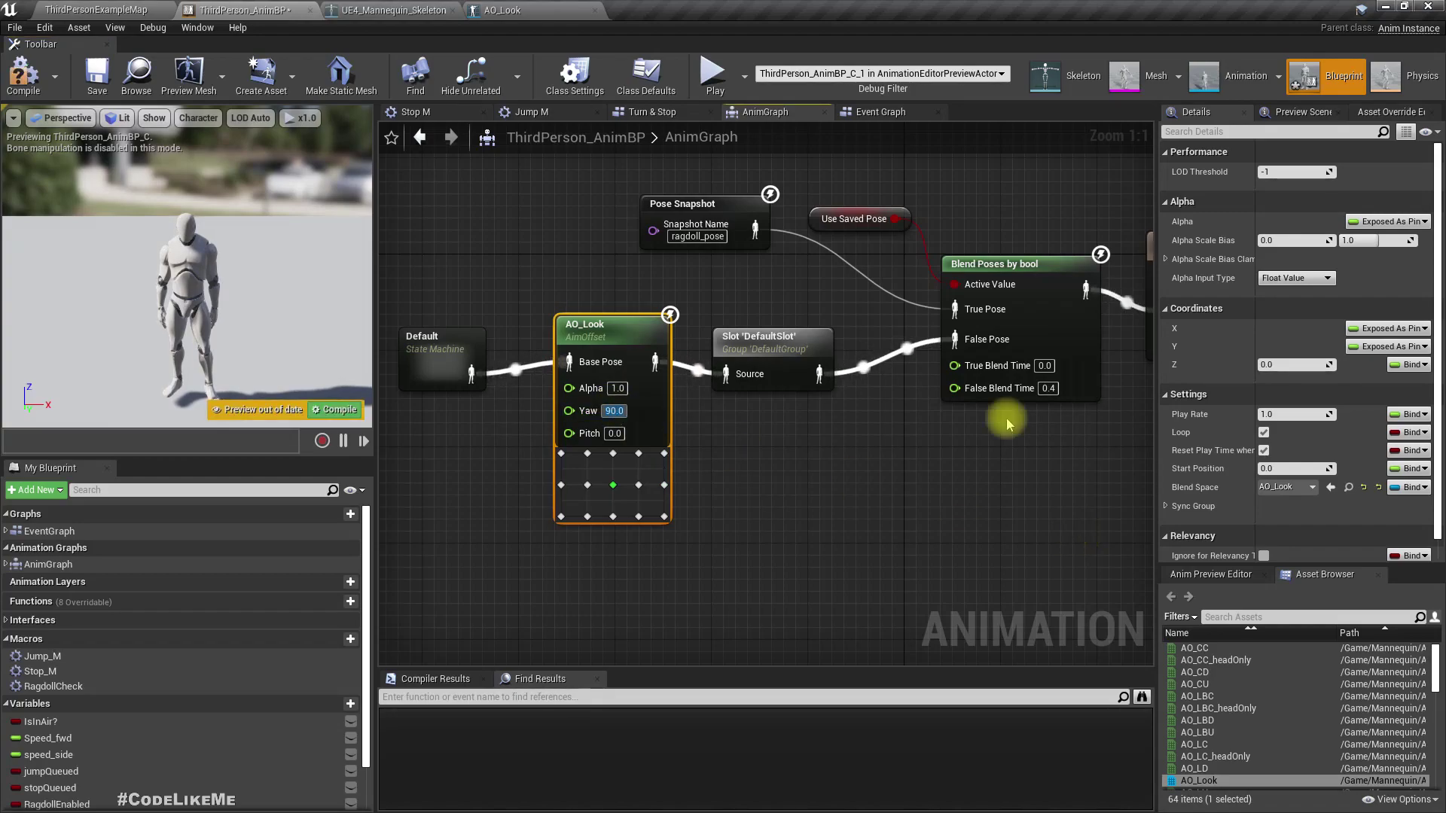
click(332, 410)
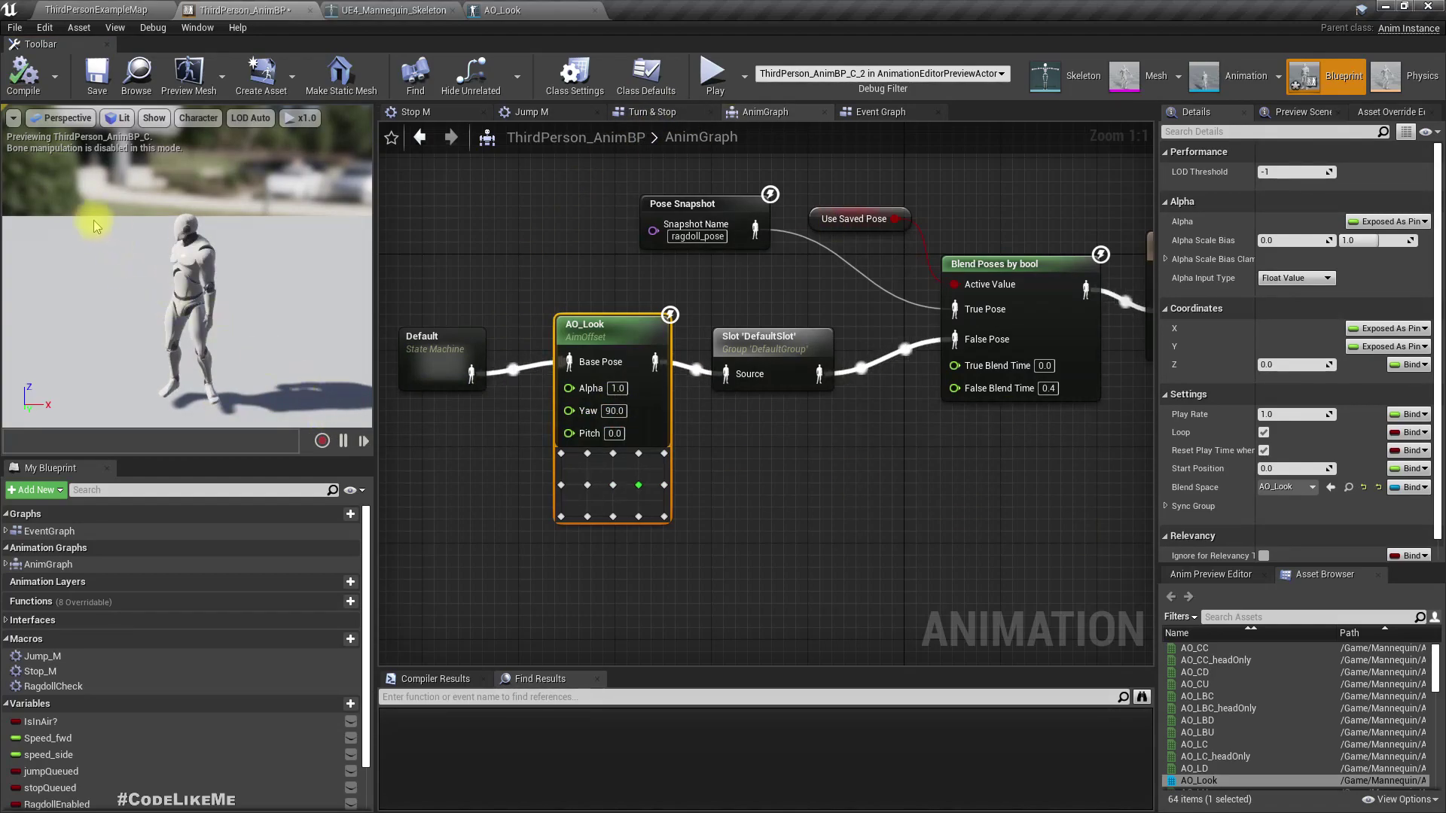
click(615, 411)
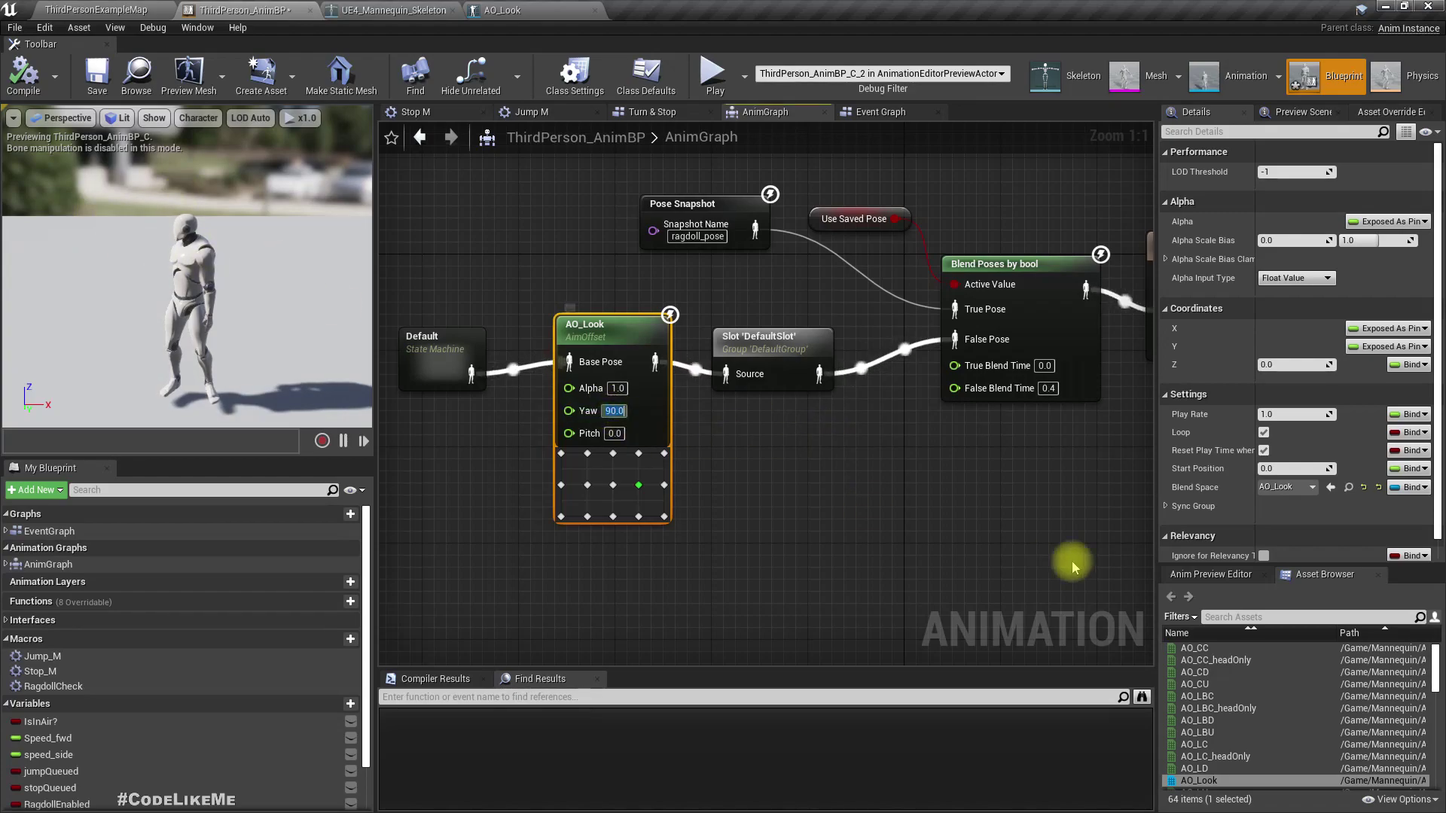
key(Return)
- Promote the AO_Look node's Yaw and Pitch inputs to variables, arrange the nodes and compile the blueprint
right_drag(823, 500, 1004, 569)
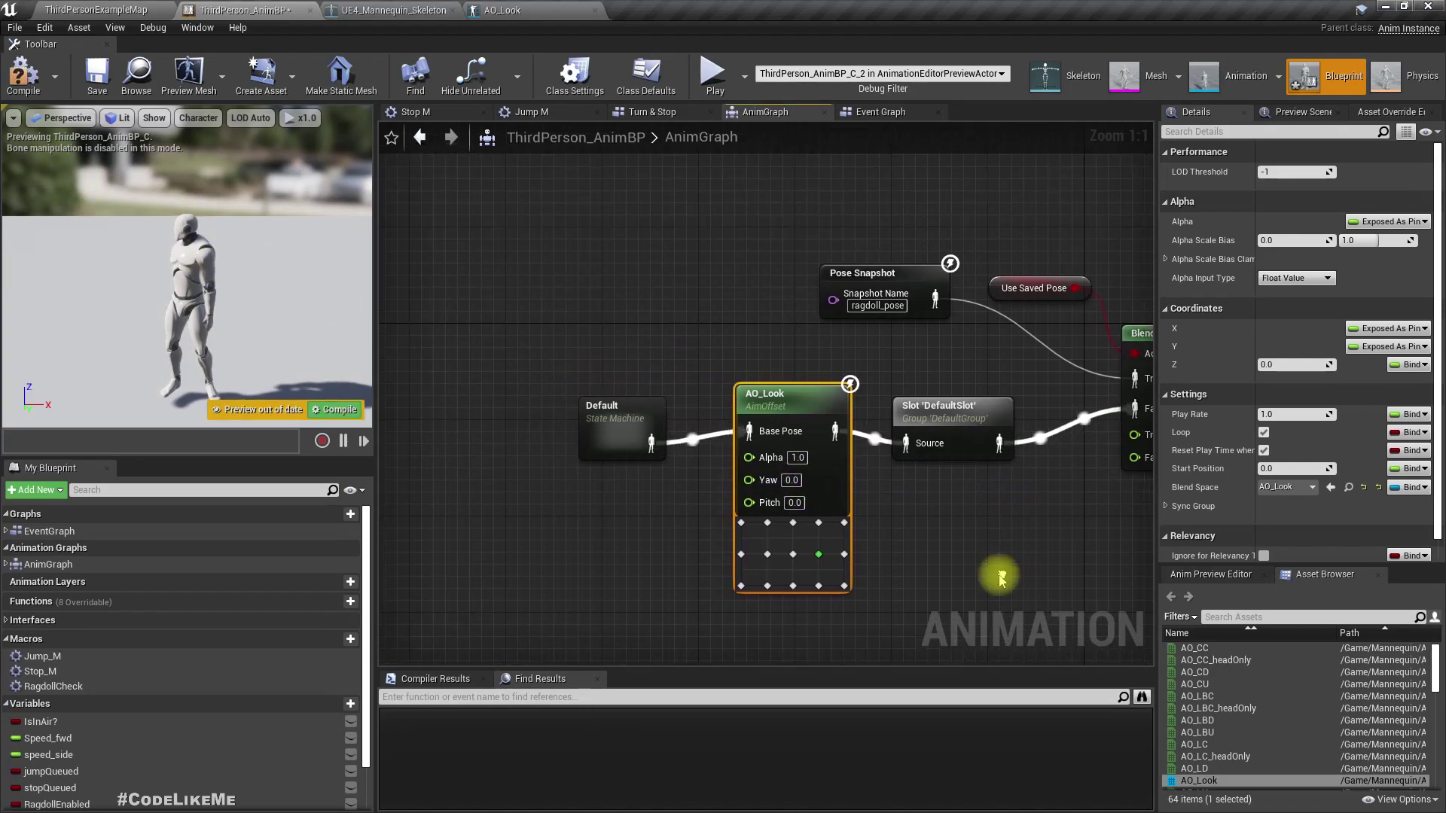
drag(610, 432, 562, 420)
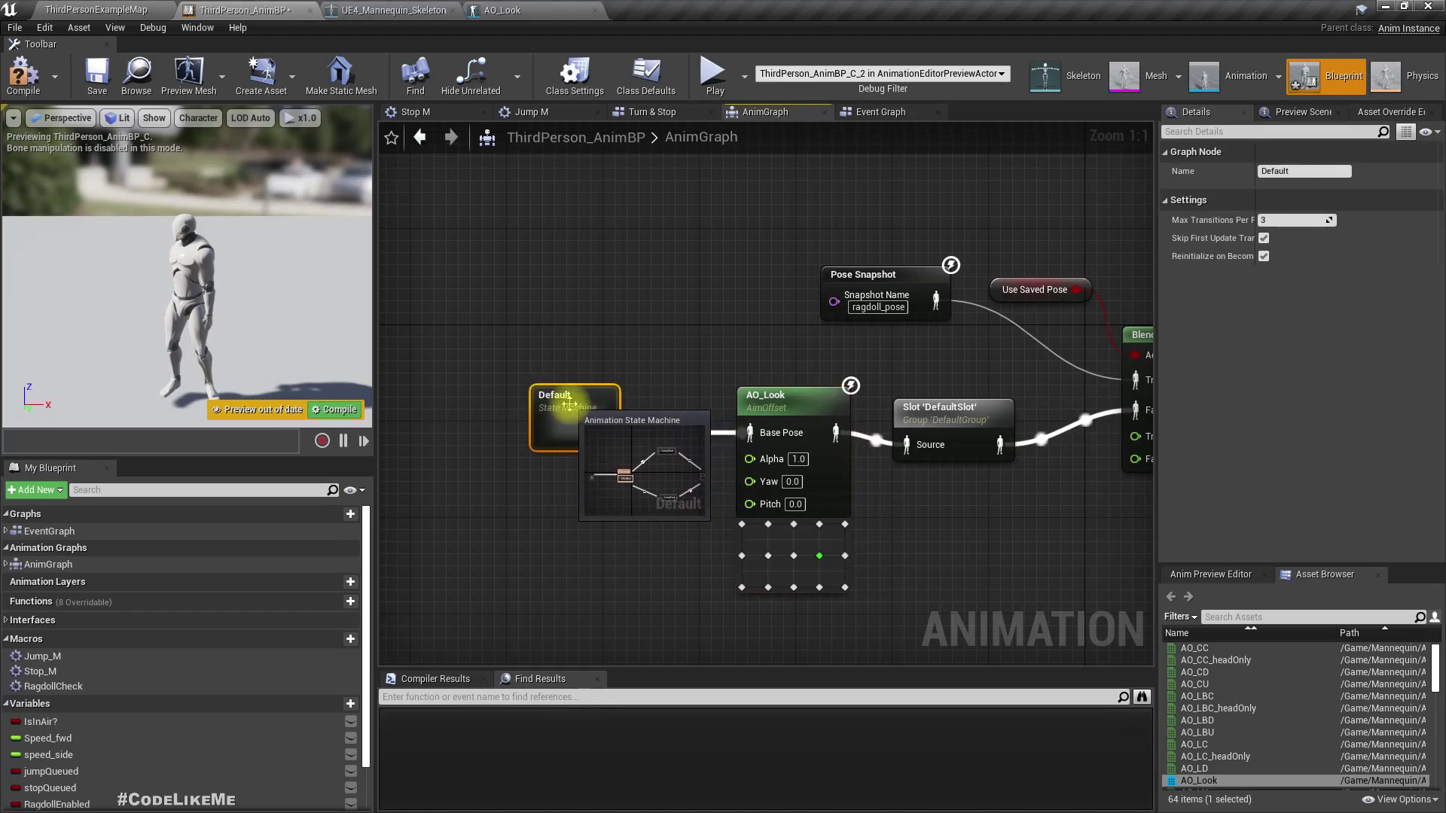
click(820, 509)
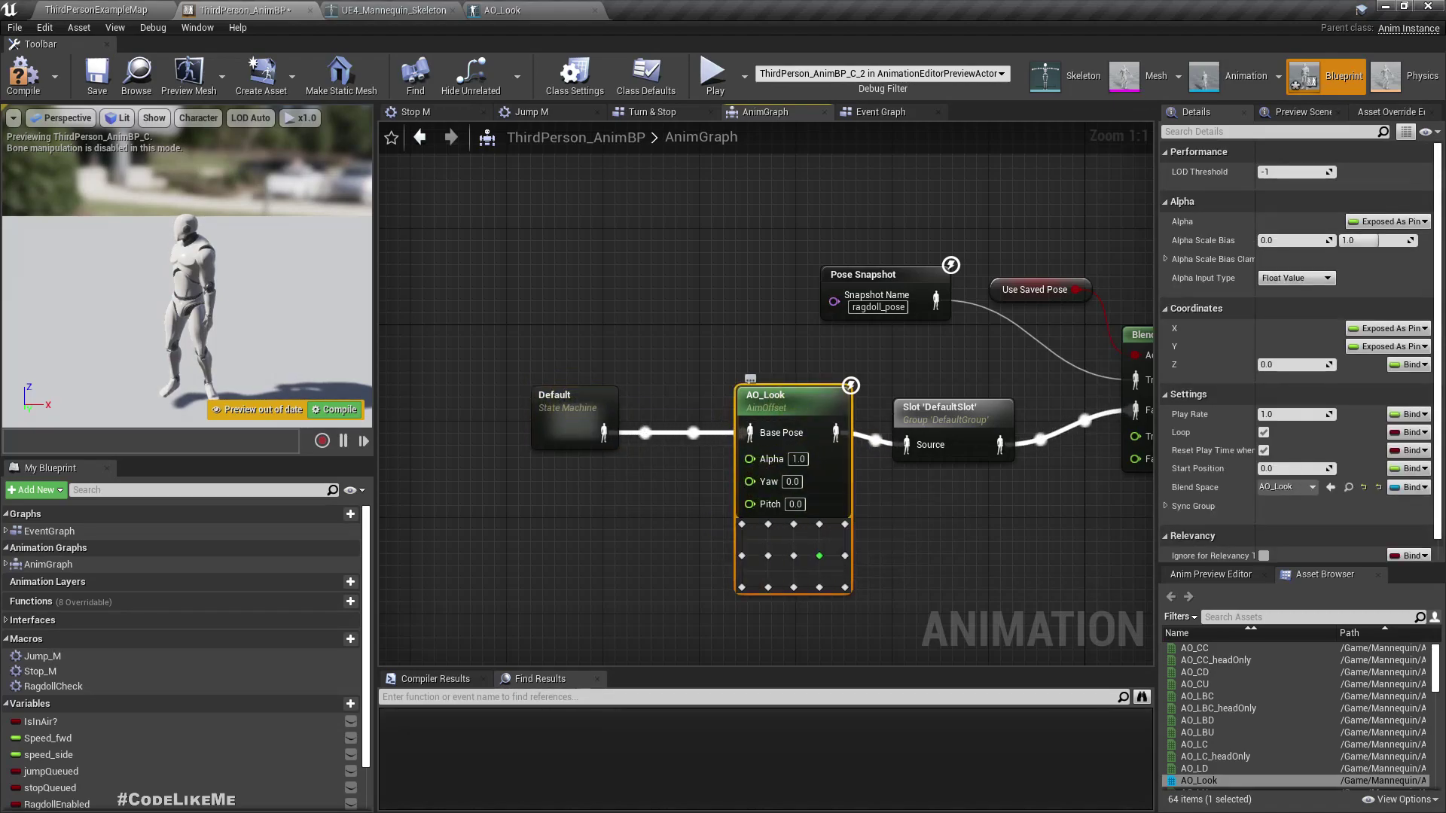
right_click(762, 484)
click(783, 503)
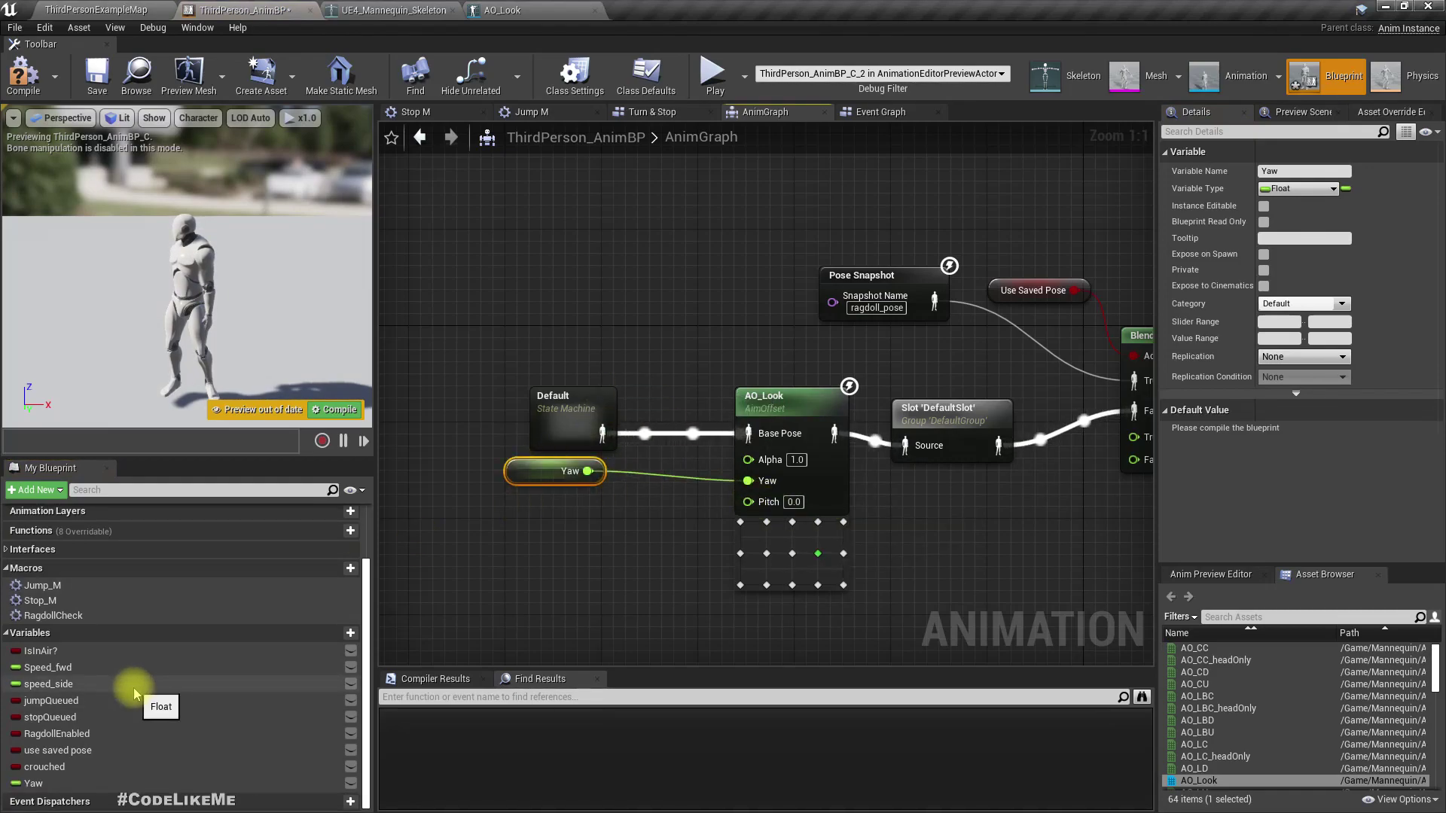
right_click(761, 501)
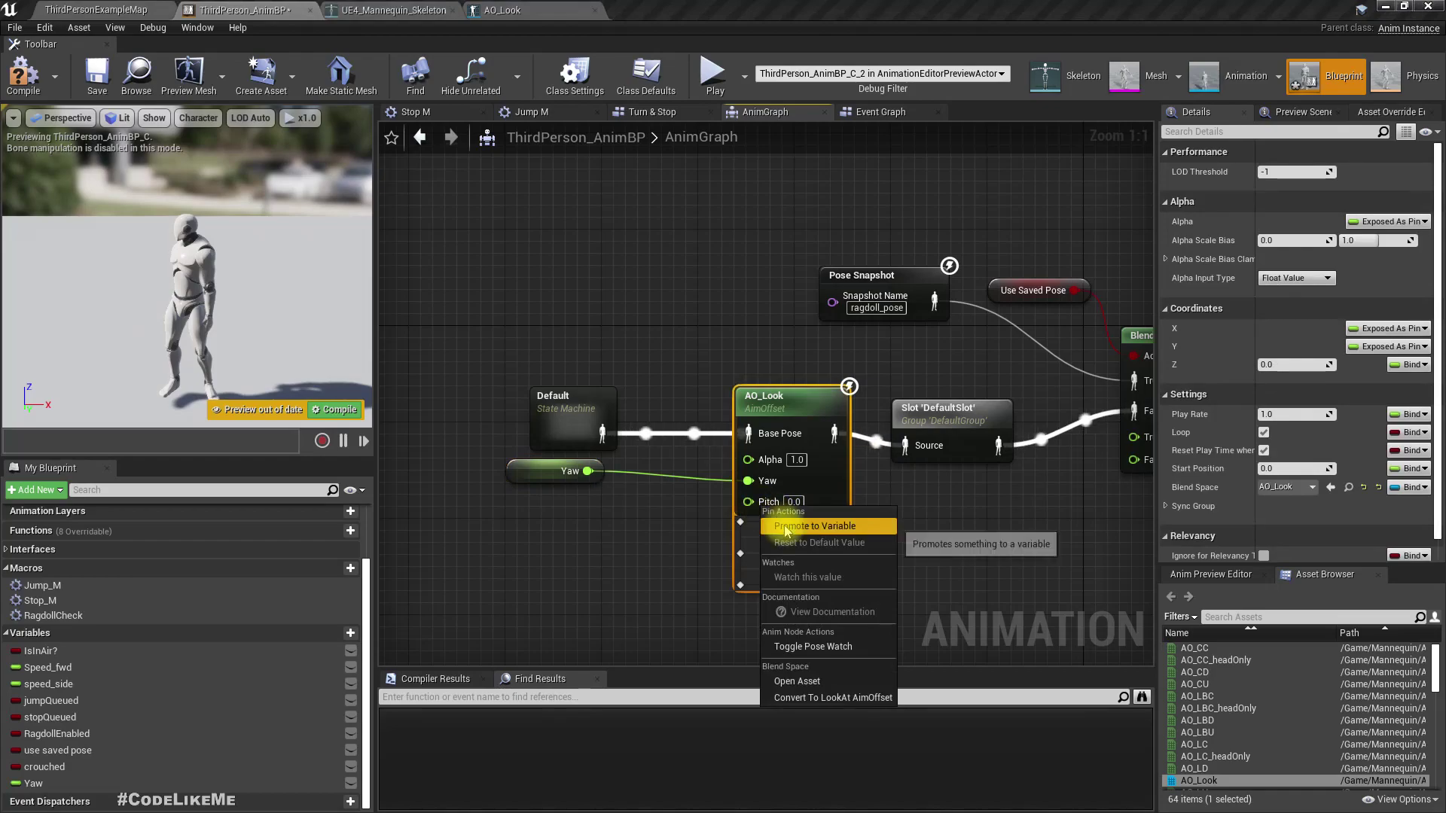
click(785, 527)
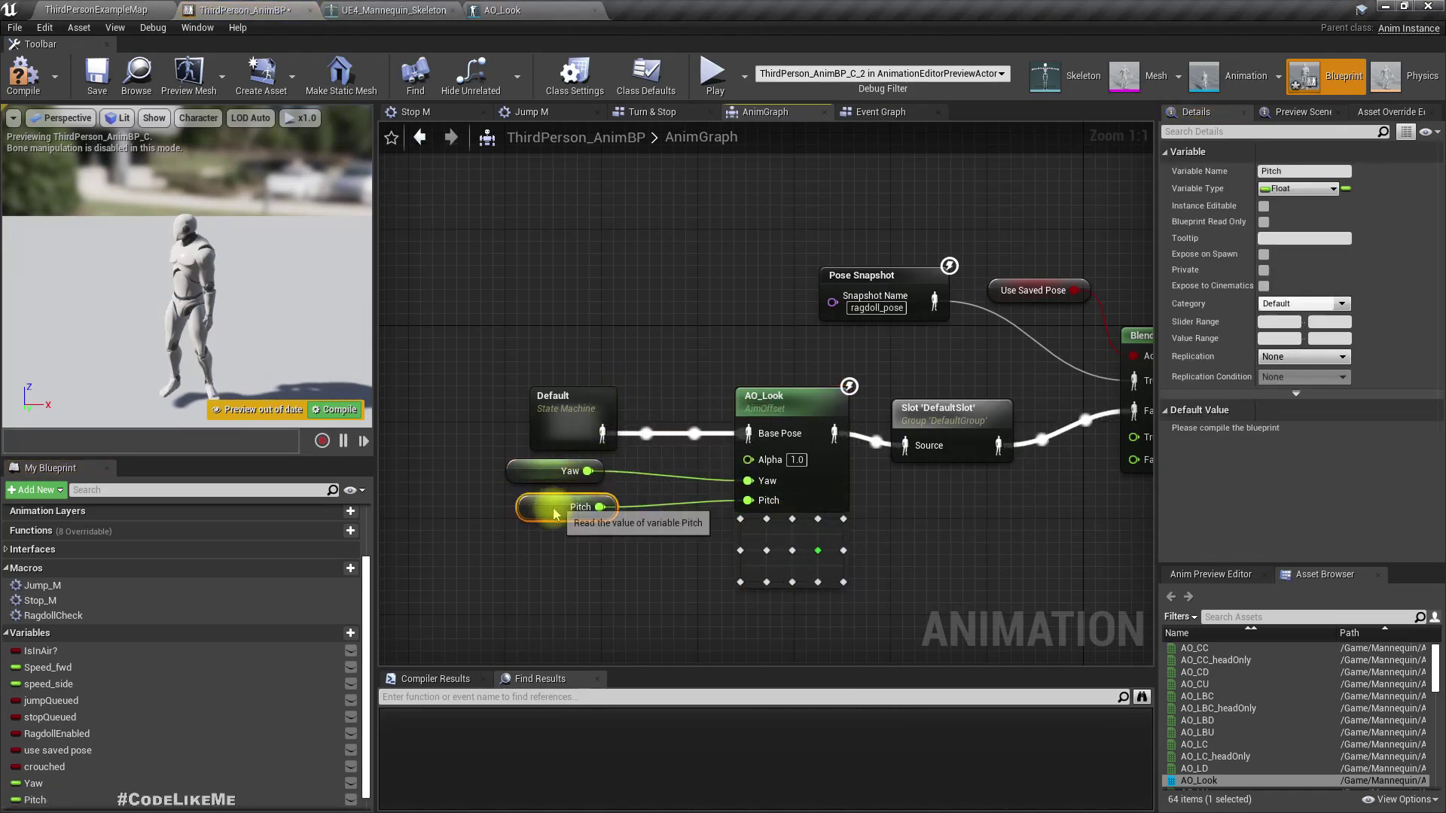
drag(554, 514, 542, 527)
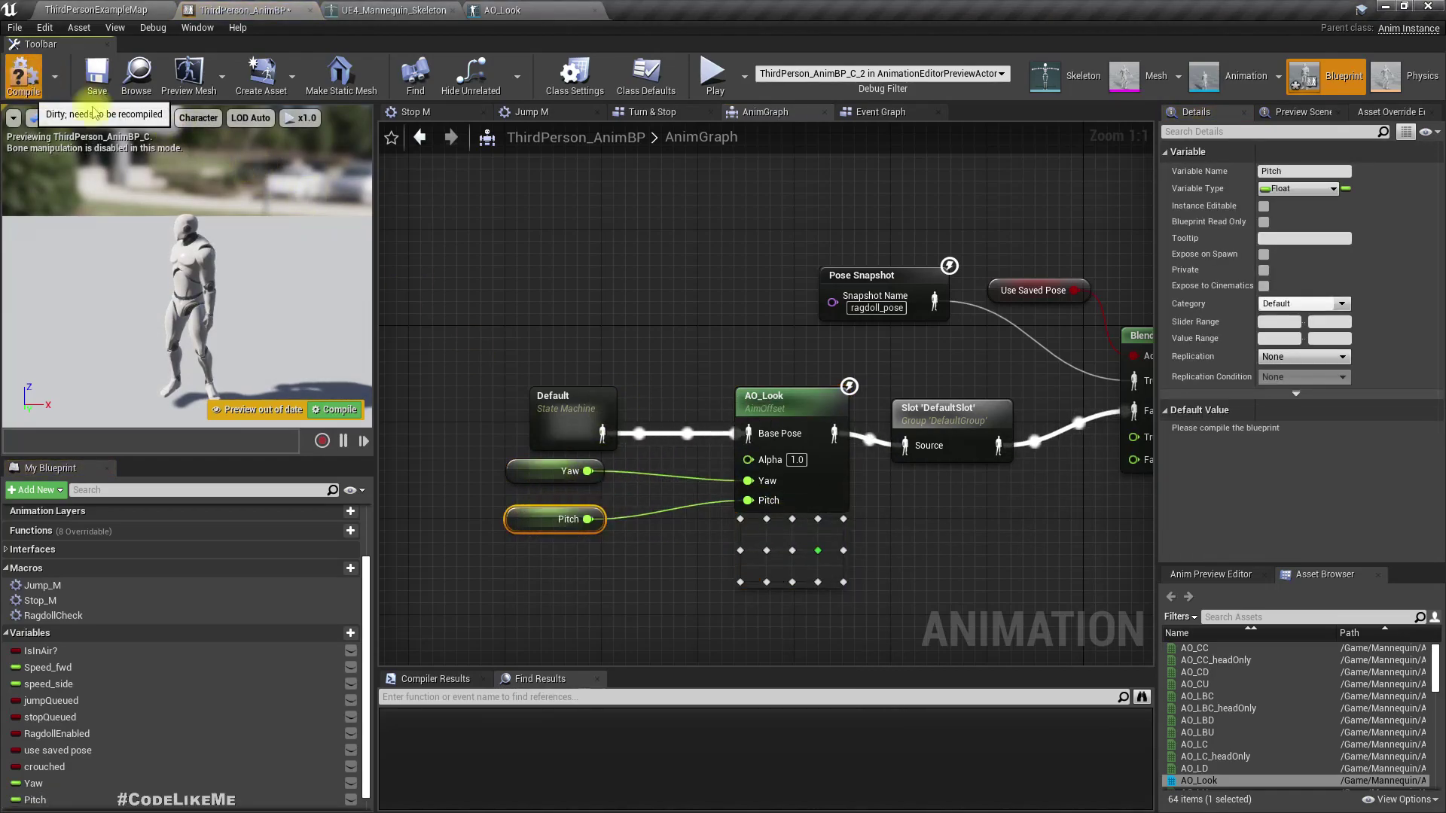
click(24, 76)
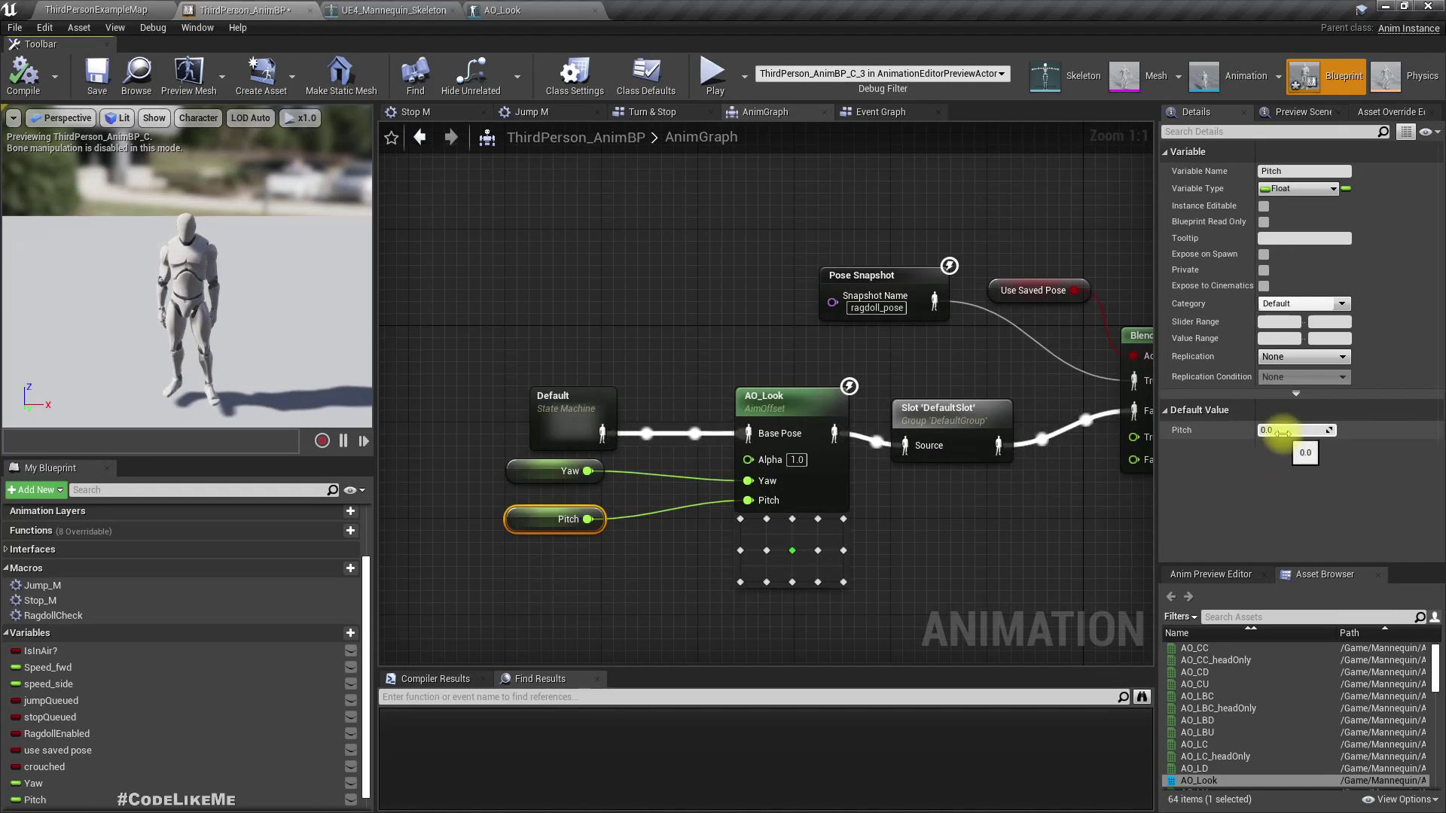
- Examine the Event Graph's update chain from the PawnOwner validity check to the Speed Fwd and Speed Side setters
click(877, 111)
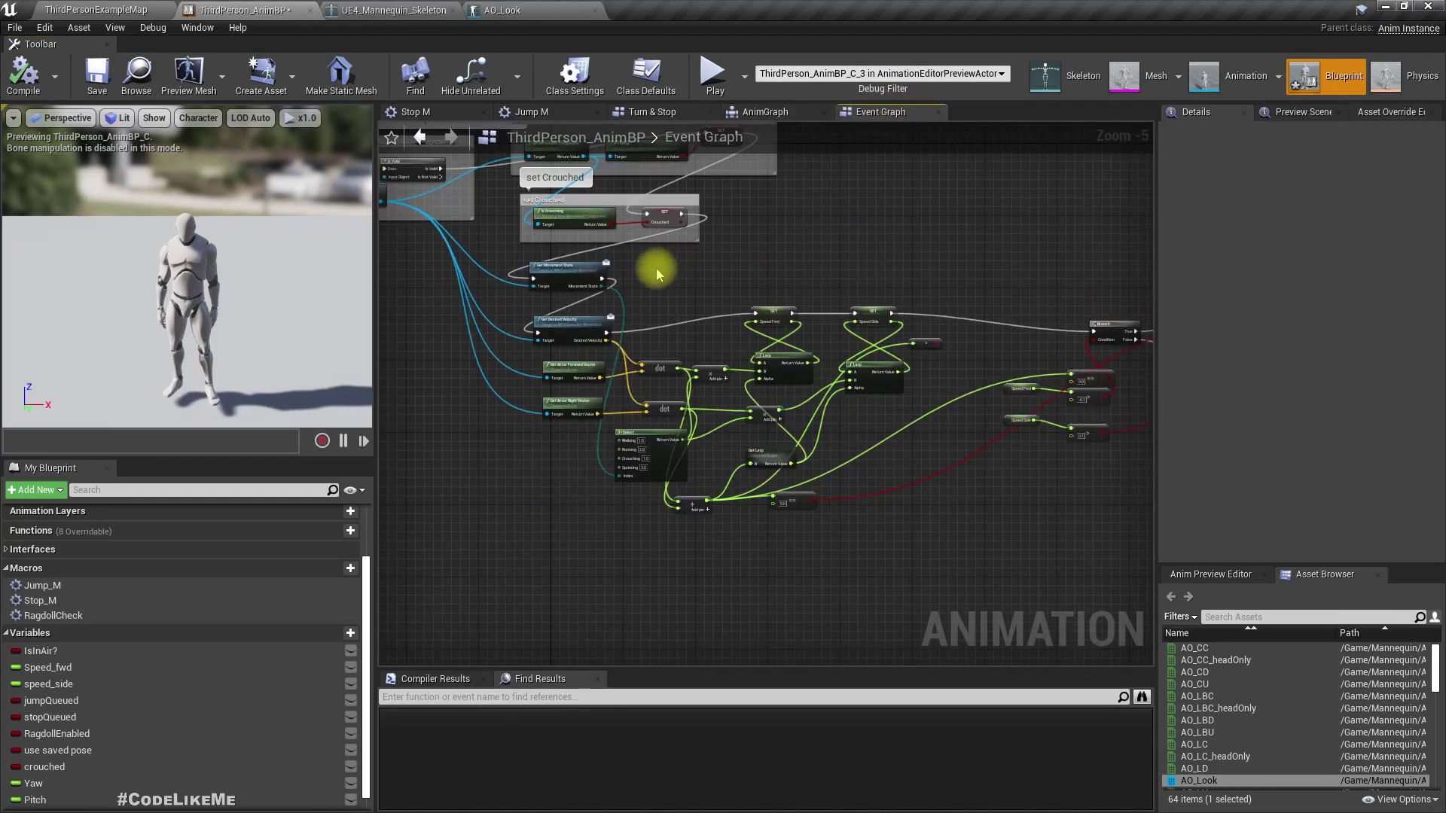
right_drag(501, 253, 705, 435)
right_drag(949, 449, 917, 419)
scroll(718, 432, up, 5)
right_drag(641, 456, 879, 638)
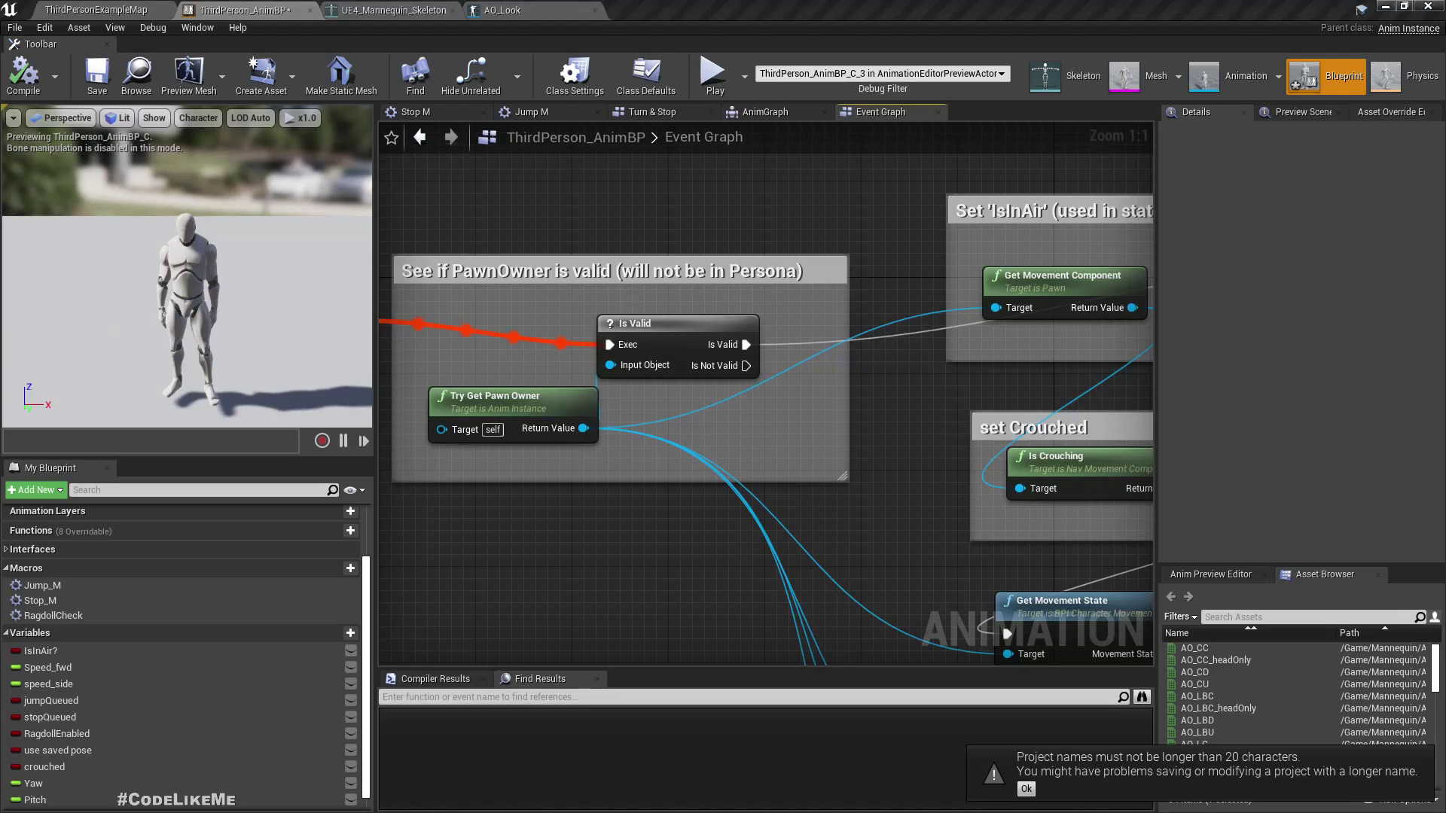
scroll(585, 456, down, 4)
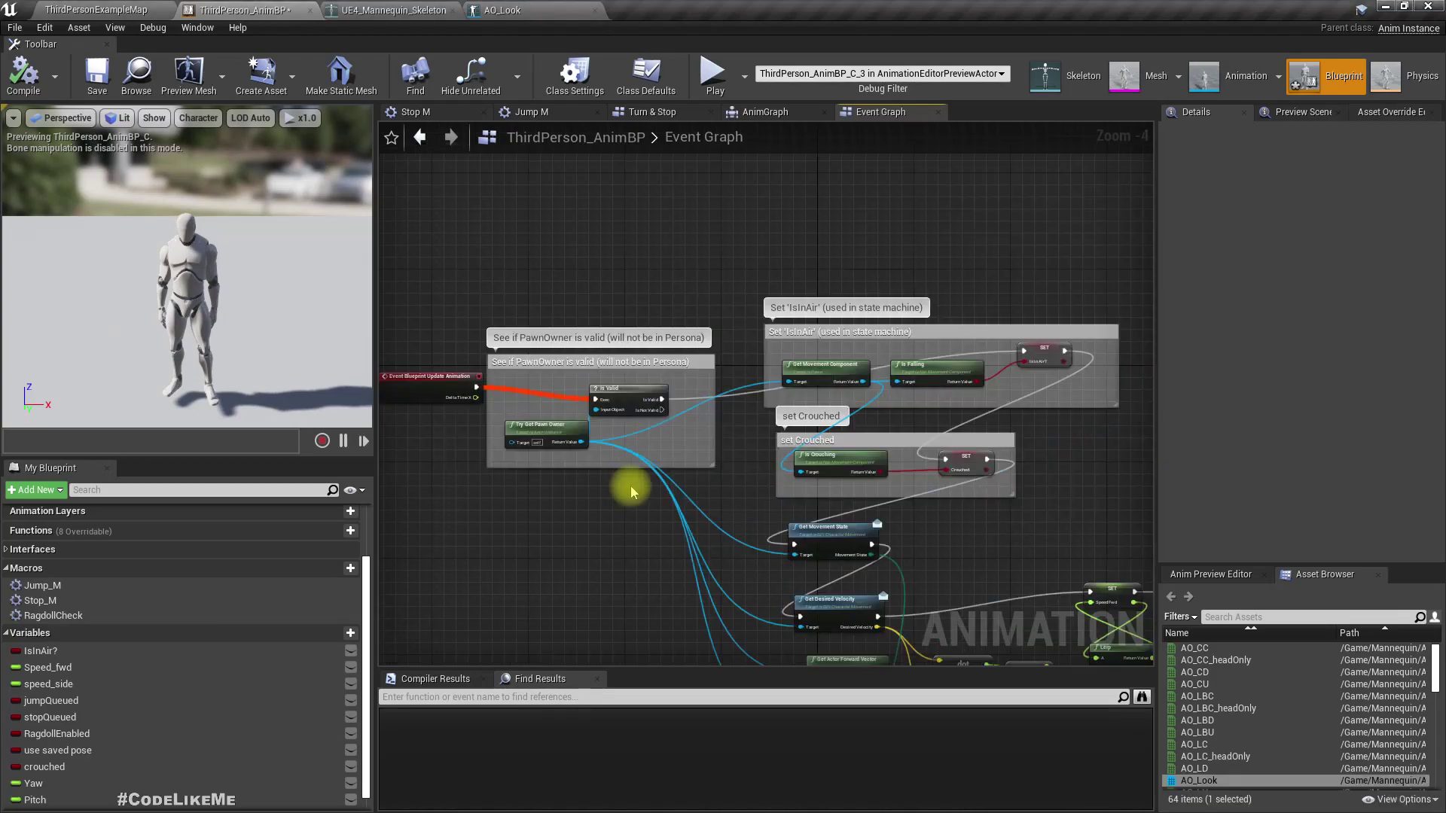
right_drag(806, 514, 379, 160)
right_drag(824, 322, 817, 452)
scroll(817, 453, up, 1)
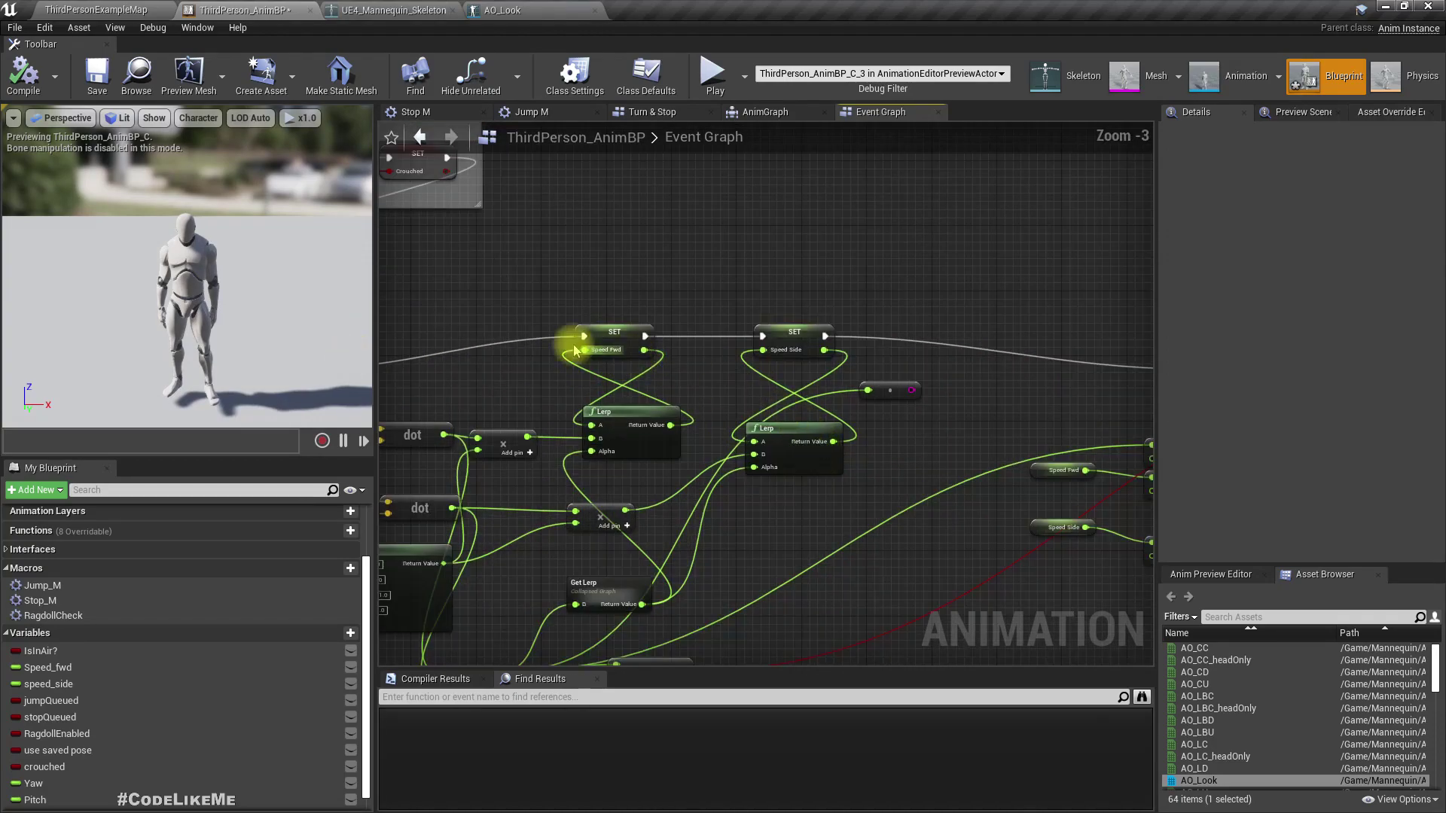
right_drag(597, 339, 890, 265)
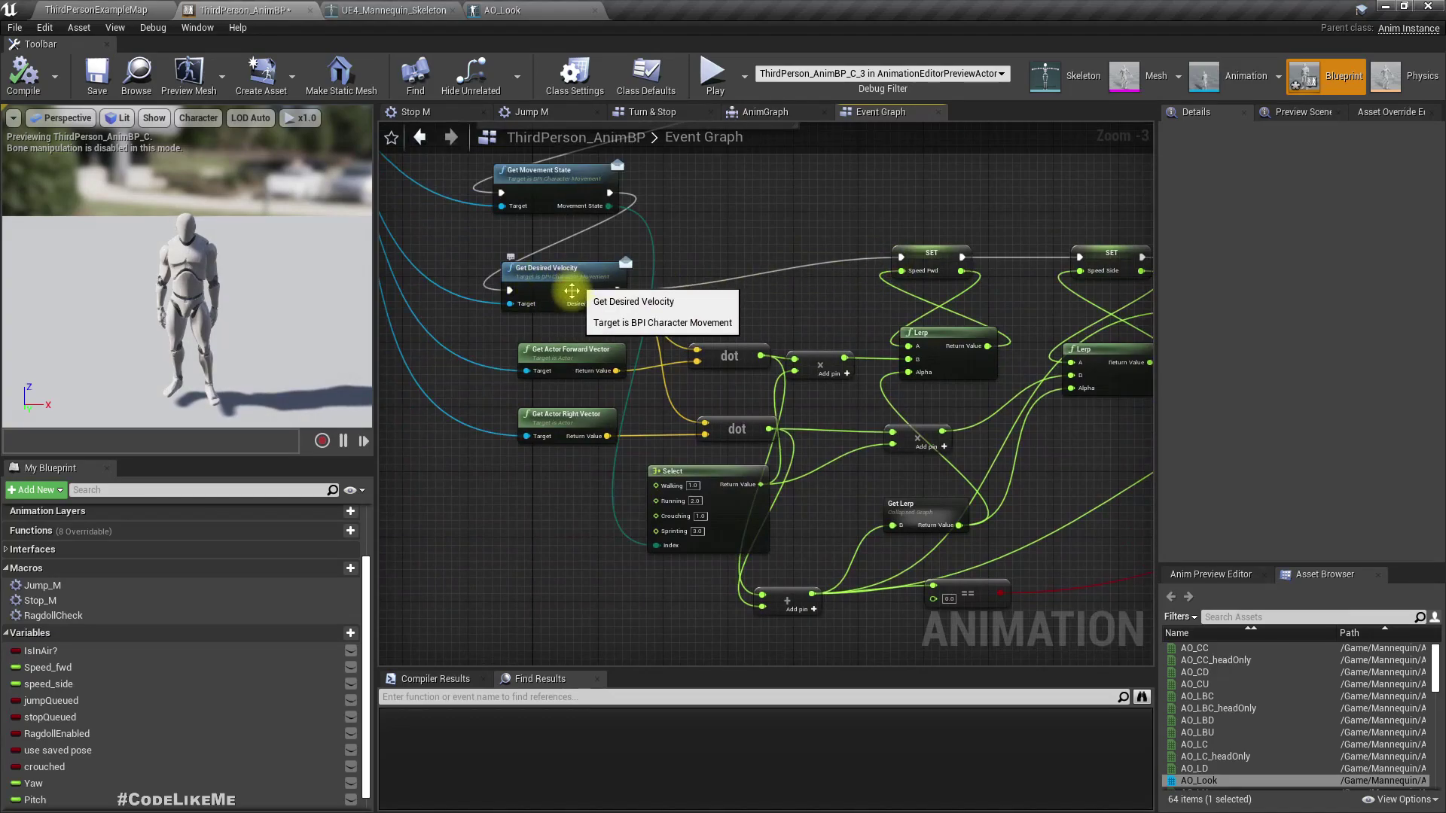
- Move the PawnOwner validity group away from the Set 'IsInAir' group to make room between them
right_drag(491, 381, 972, 561)
drag(591, 260, 994, 558)
drag(926, 391, 656, 367)
scroll(753, 384, up, 4)
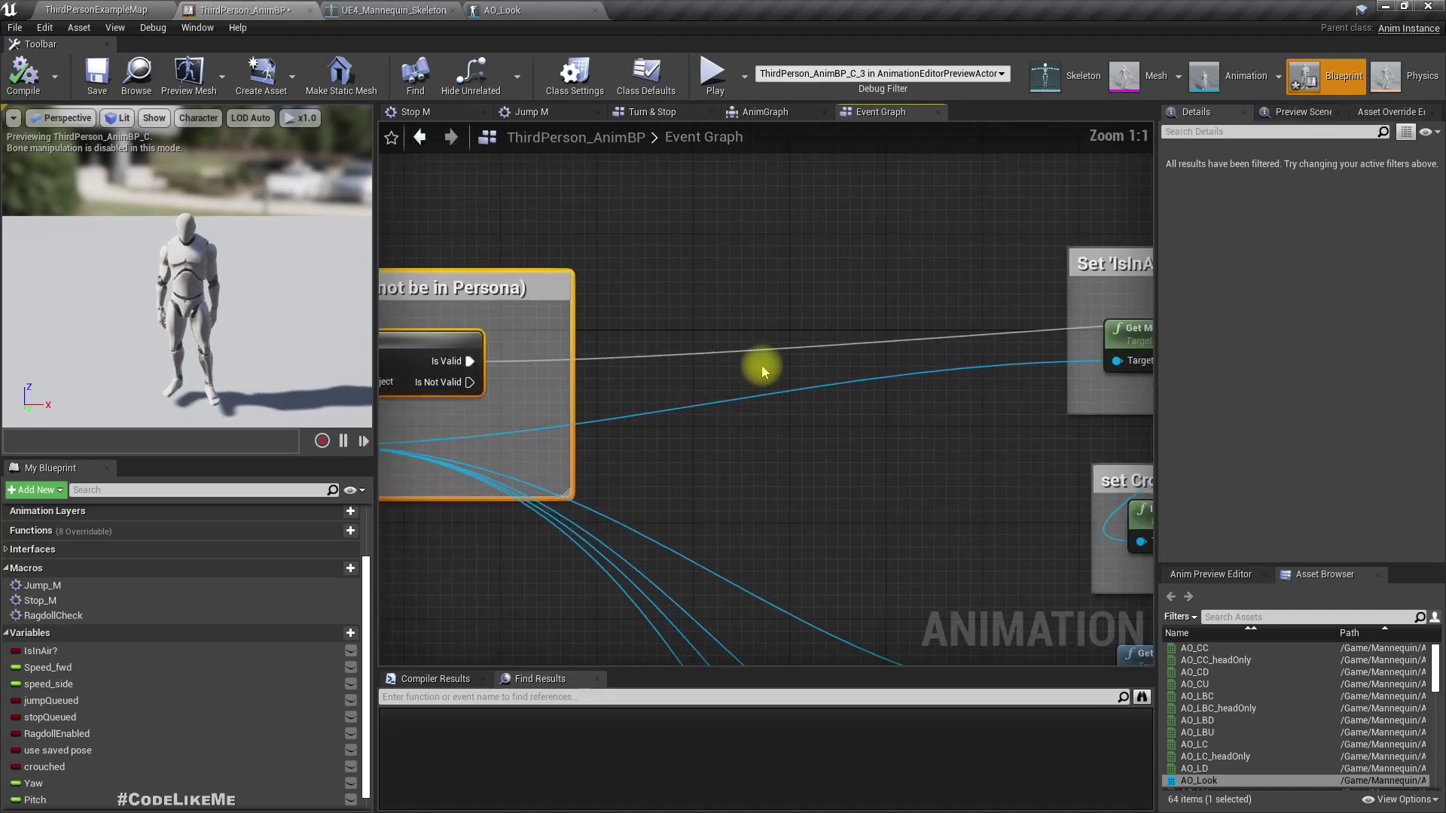
- Add a reroute node on the Is Valid execution wire and another from Try Get Pawn Owner's Return Value
double_click(777, 353)
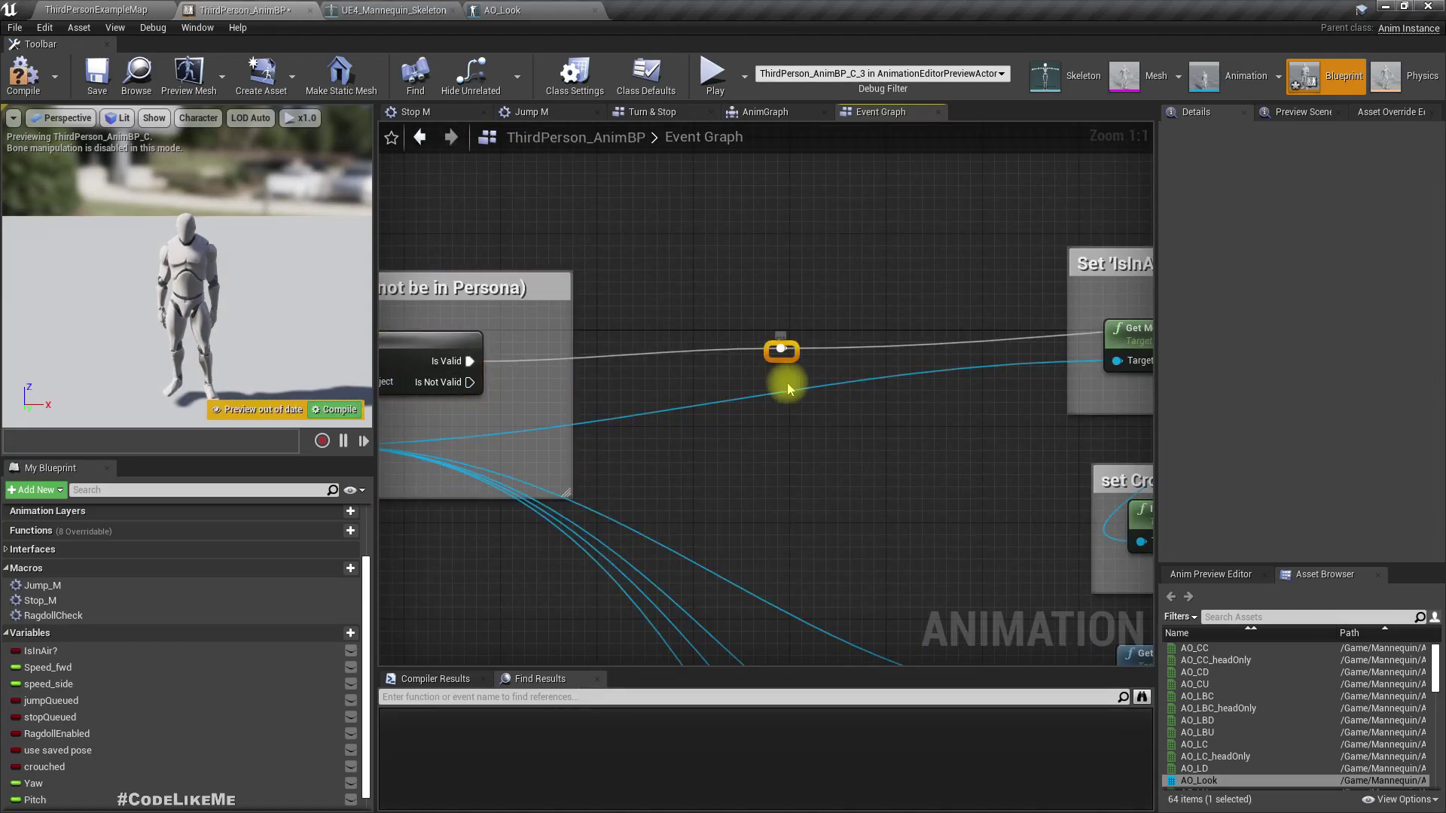
right_drag(582, 421, 723, 416)
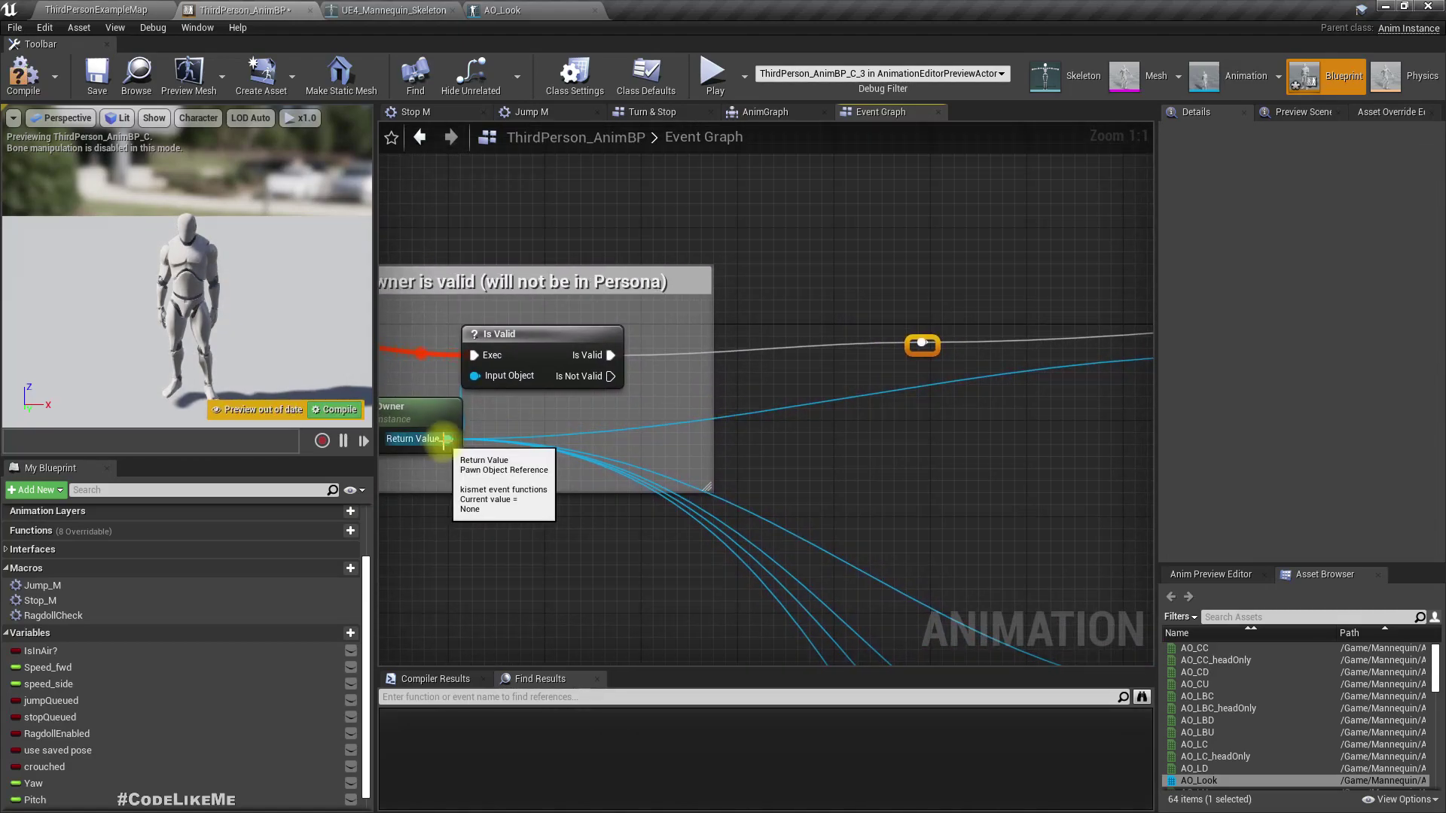
drag(445, 443, 776, 379)
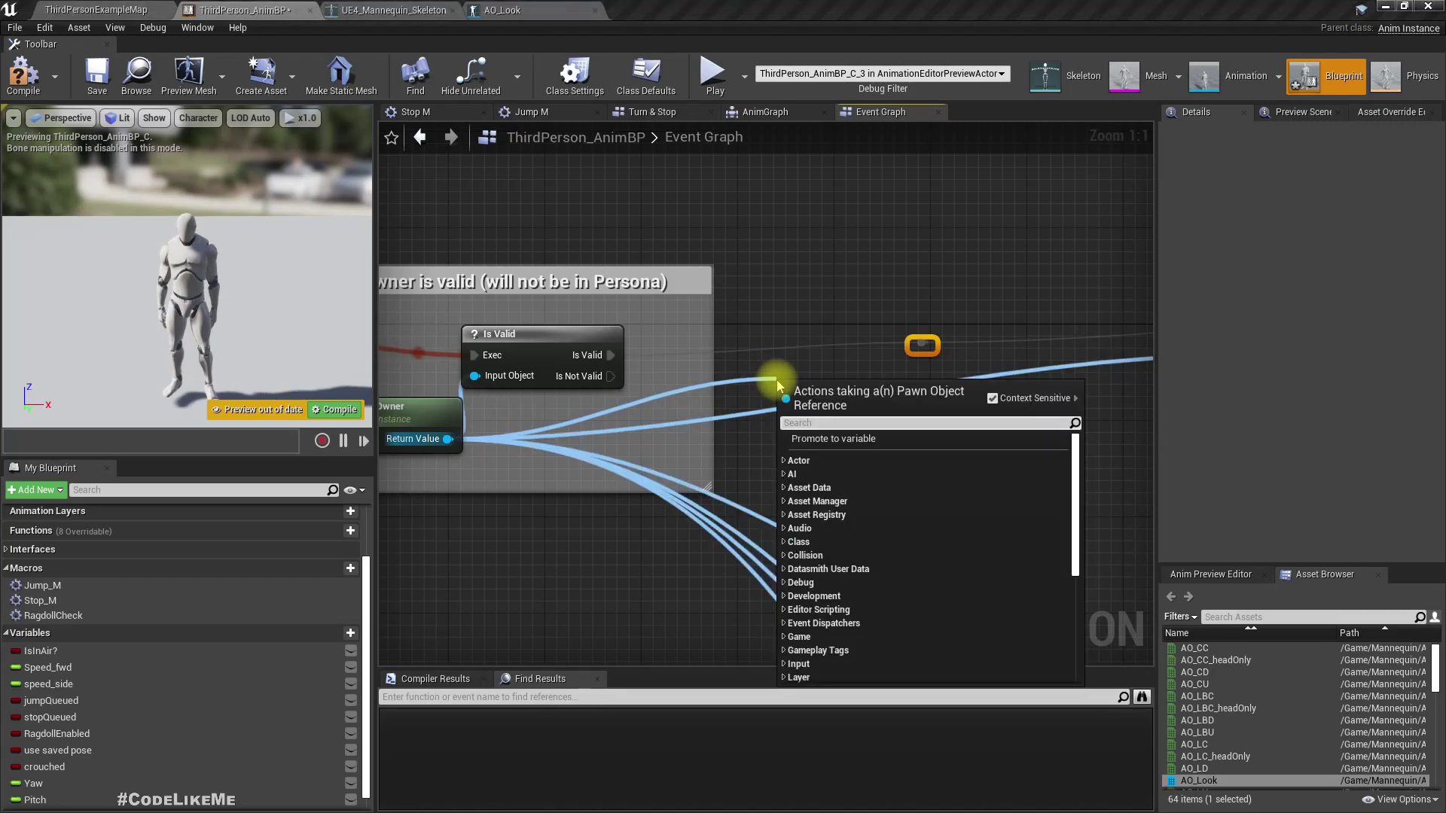
text(rer)
click(842, 515)
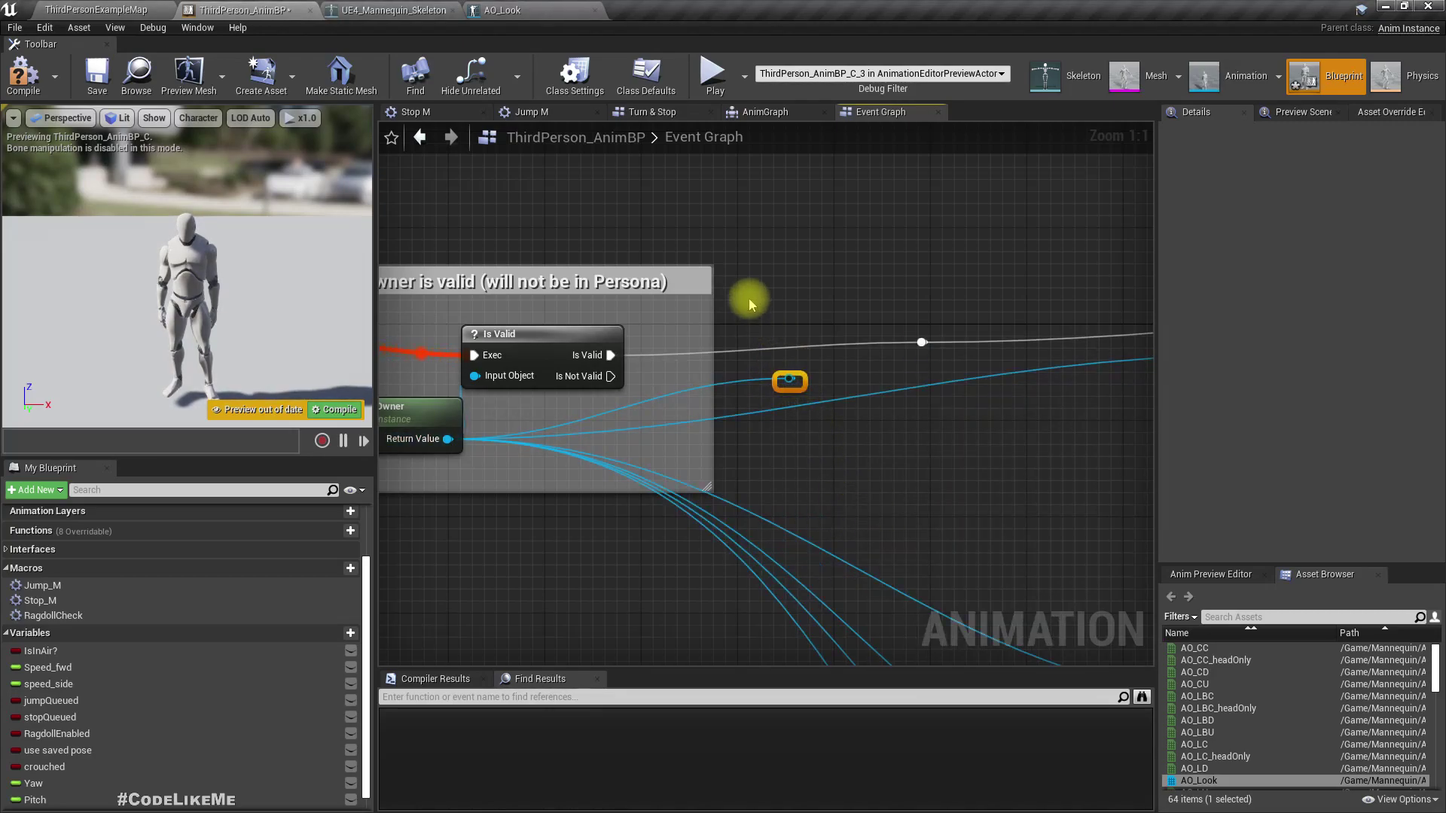
- Collapse the two reroute nodes into a graph named Update AO Parameters and align it with the Is Valid execution wire
drag(750, 299, 955, 426)
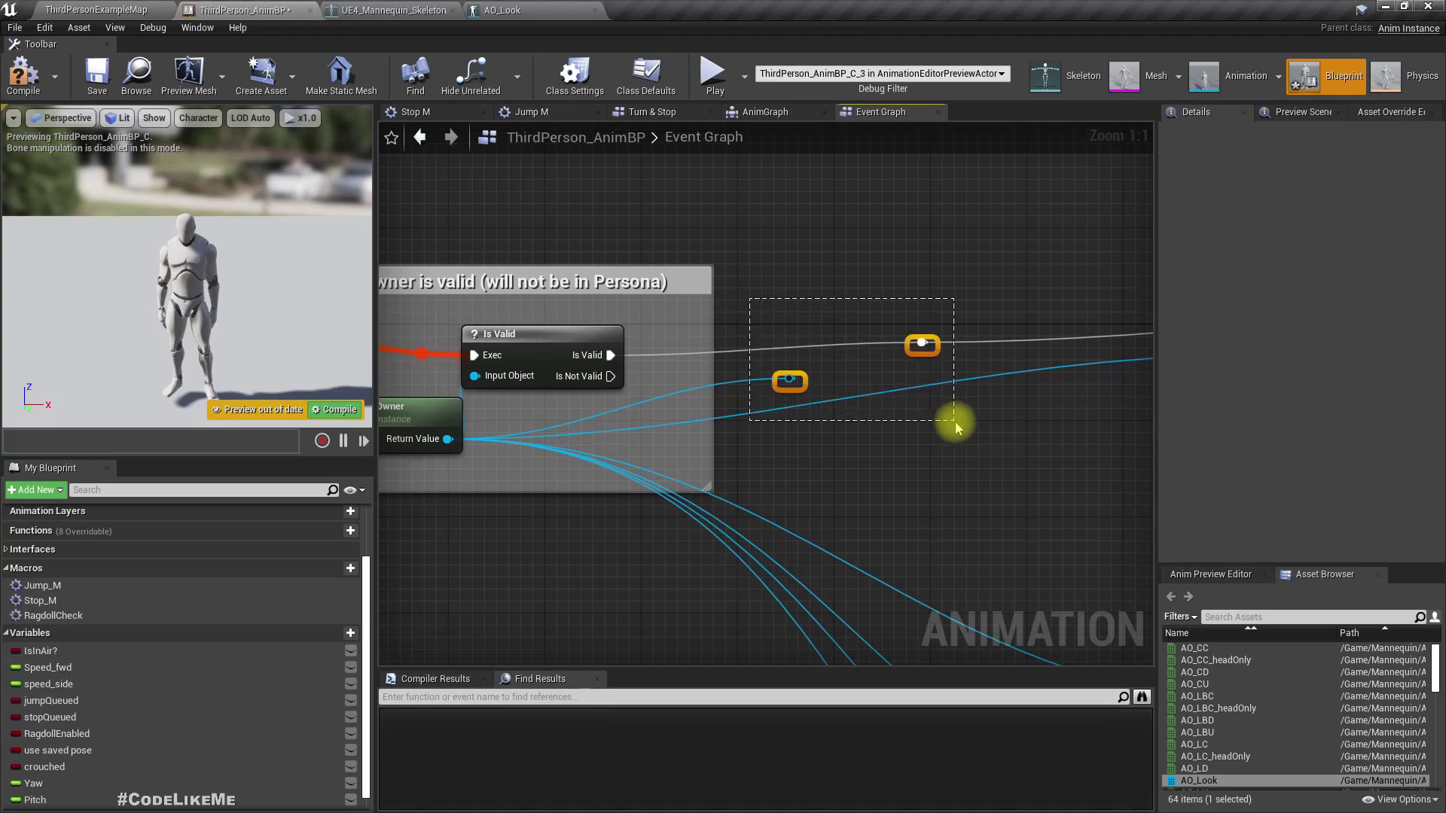
right_click(804, 392)
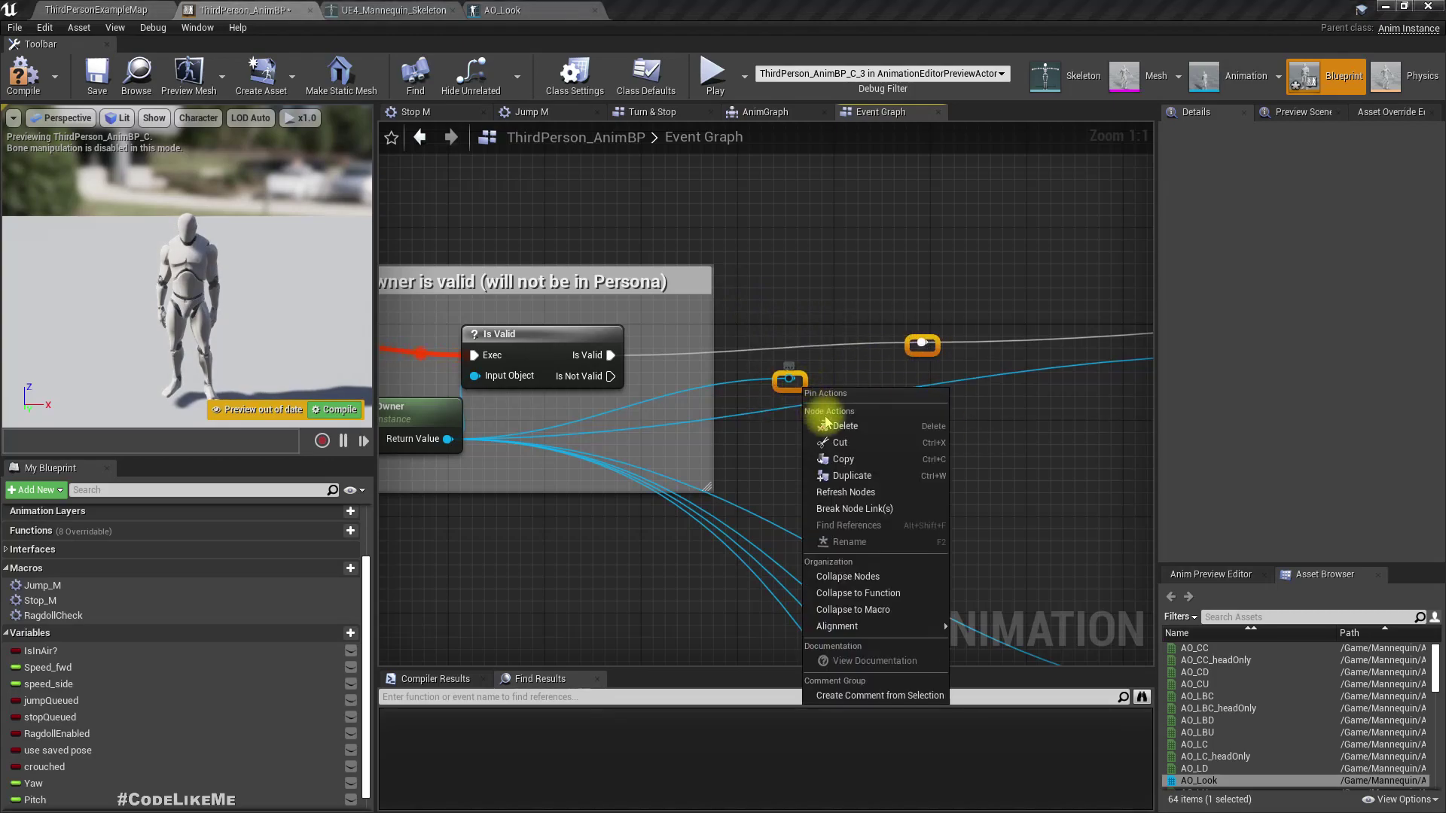
click(875, 581)
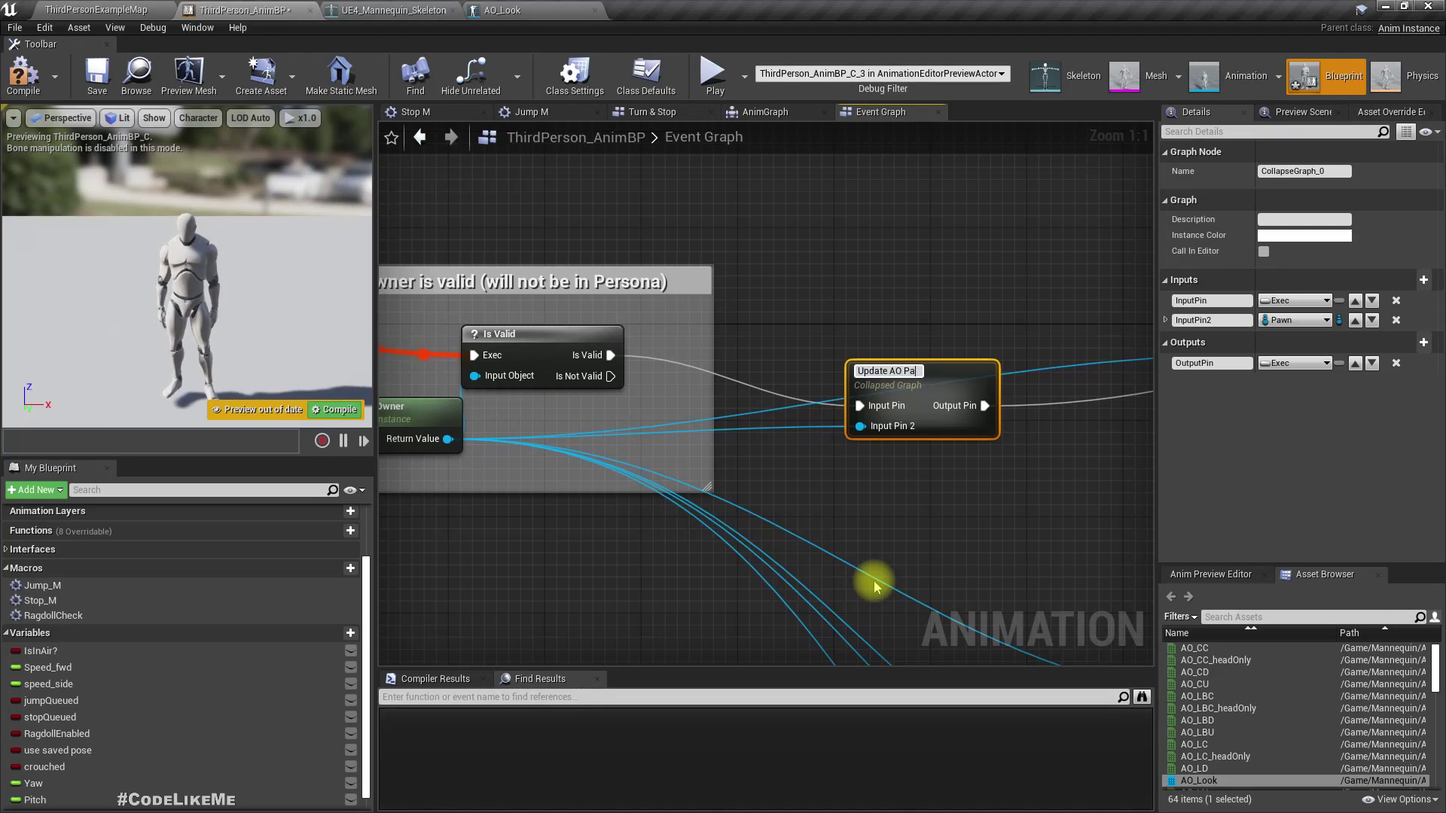
key(Return)
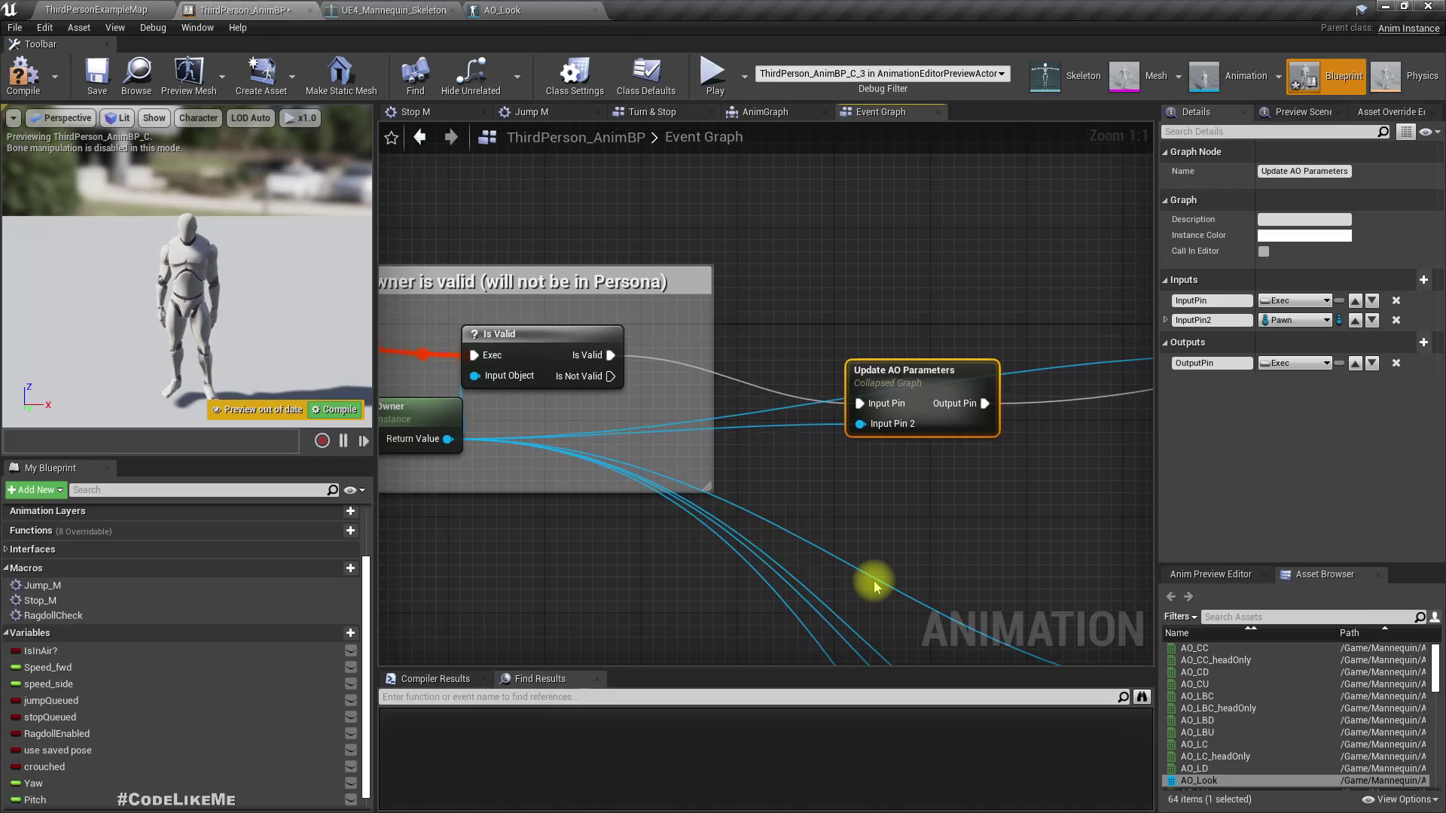
drag(918, 394, 931, 333)
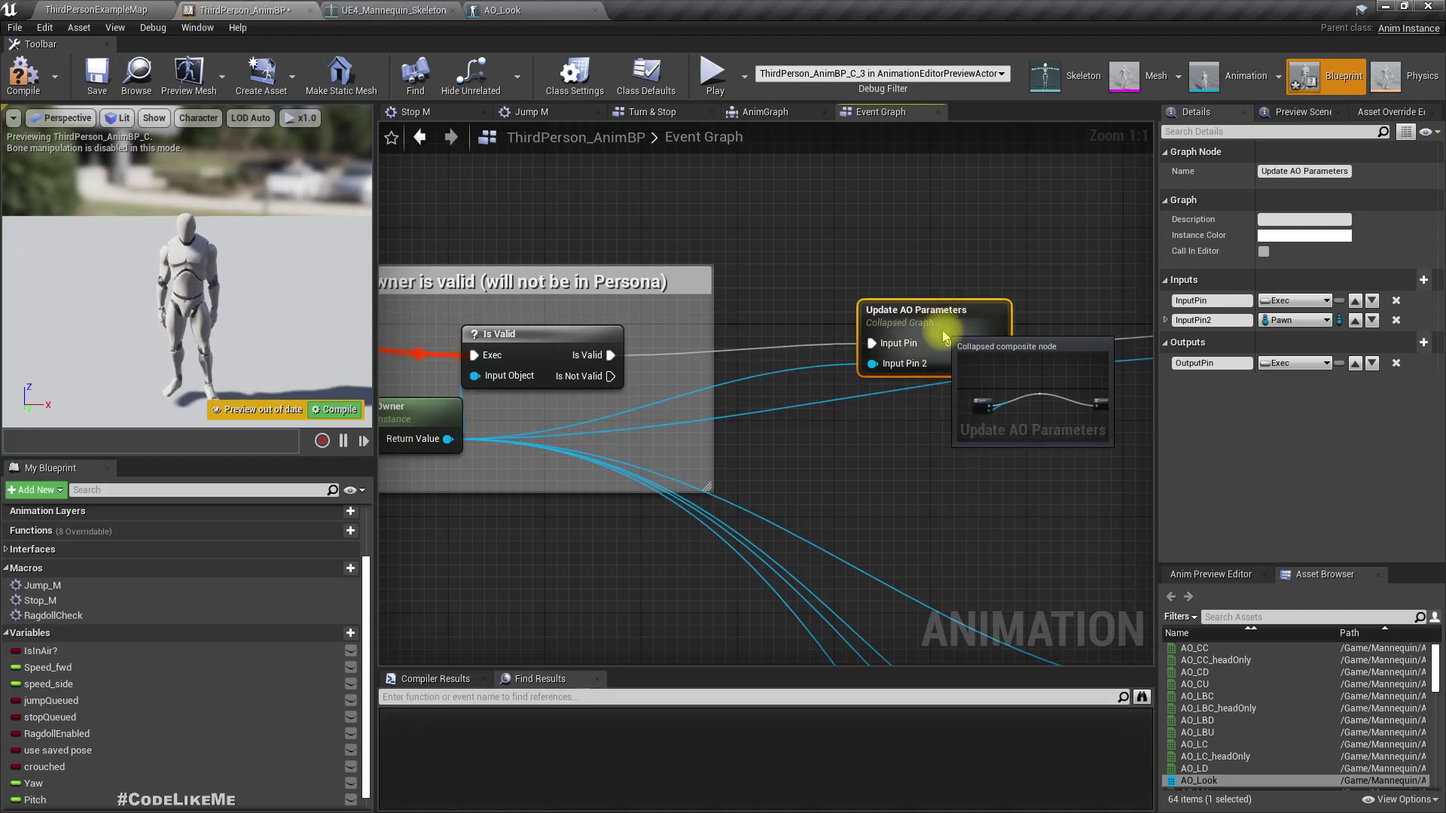
- Rename the collapsed graph's second input to pawn, then open the graph and delete the reroute node on the Pawn wire
click(1212, 320)
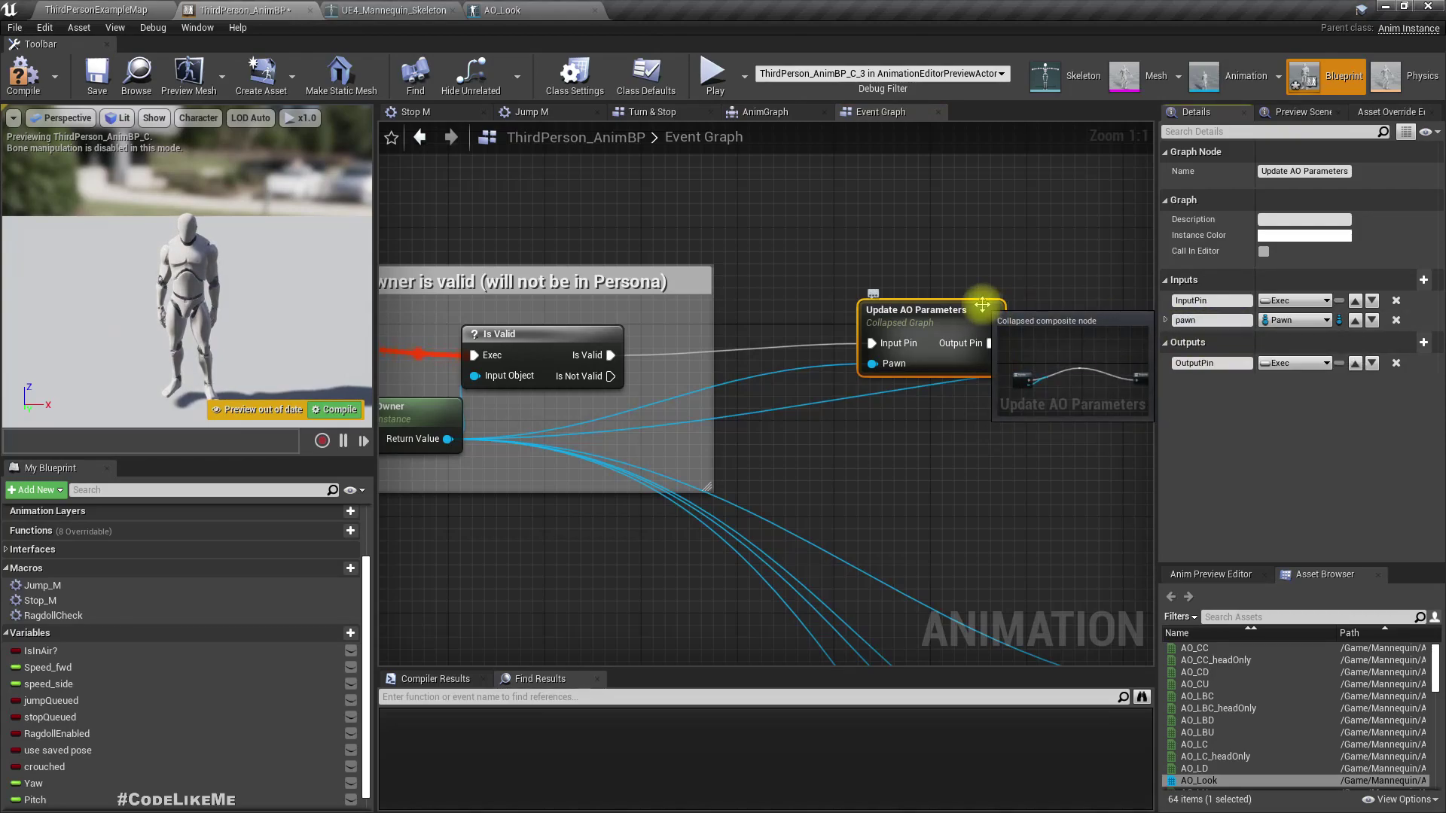
double_click(982, 304)
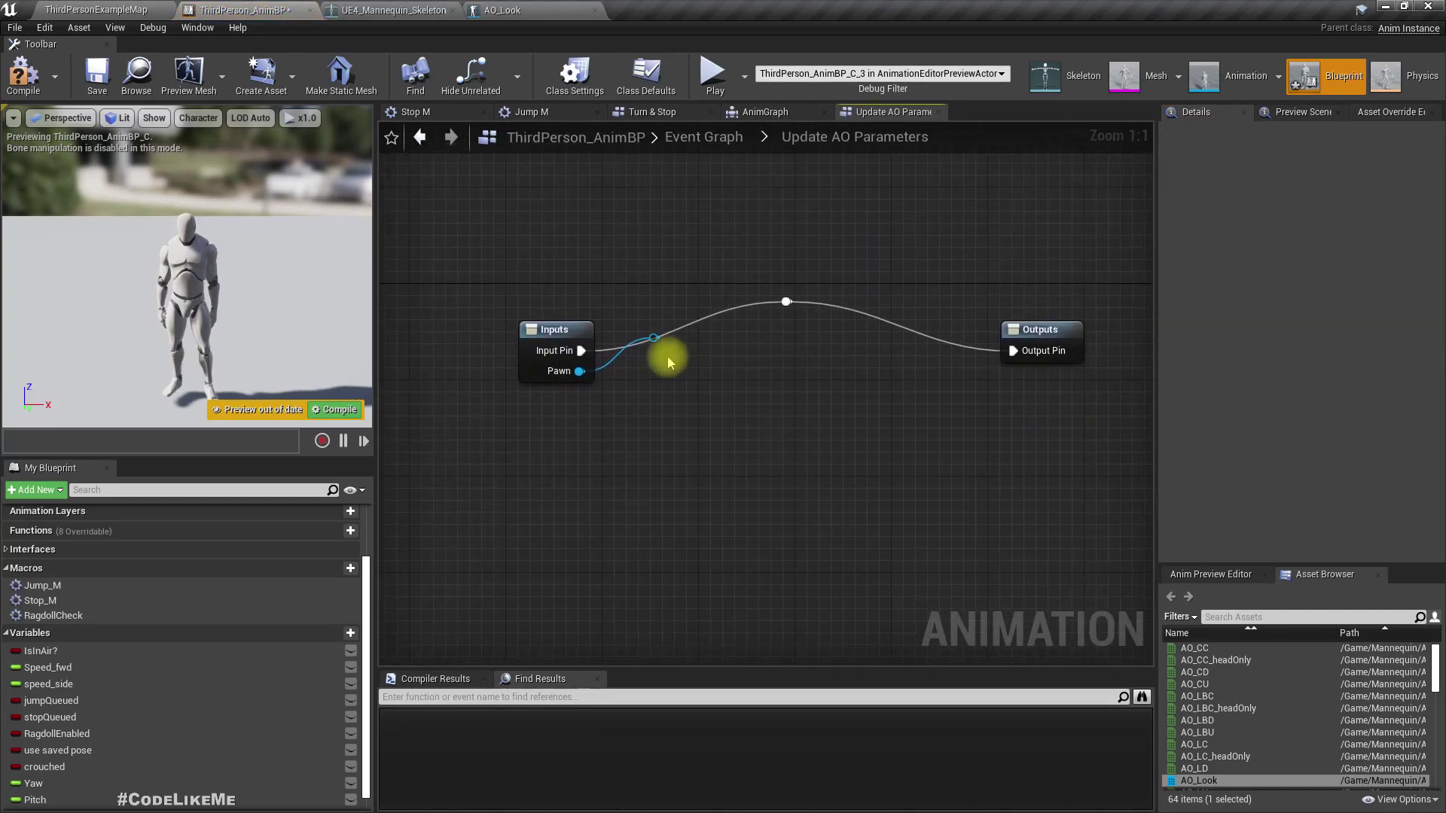
drag(653, 340, 674, 434)
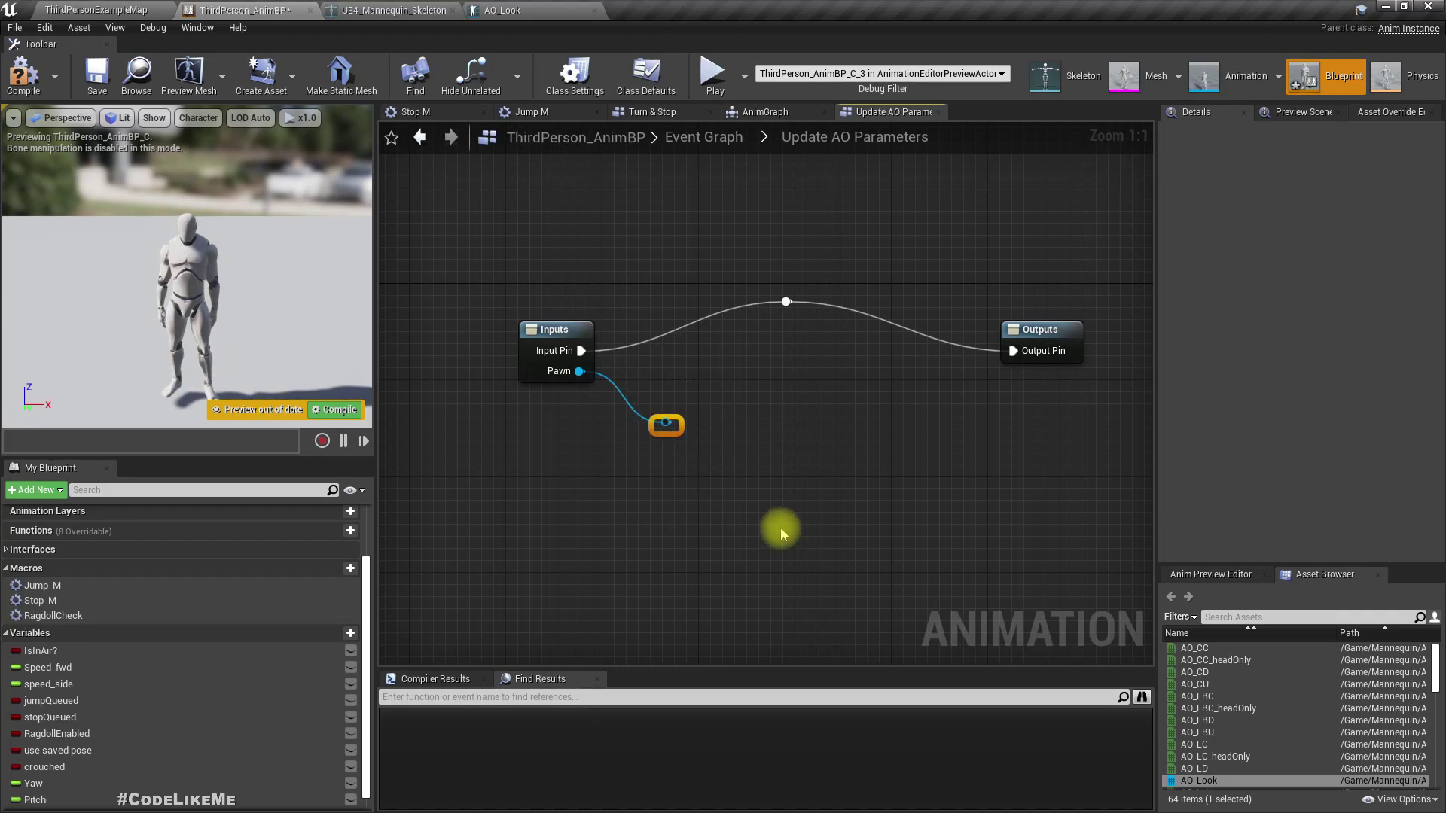
key(Delete)
- Add a Get Base Aim Rotation node from the Pawn input and place it just below the Inputs node
drag(580, 371, 709, 446)
text(get b)
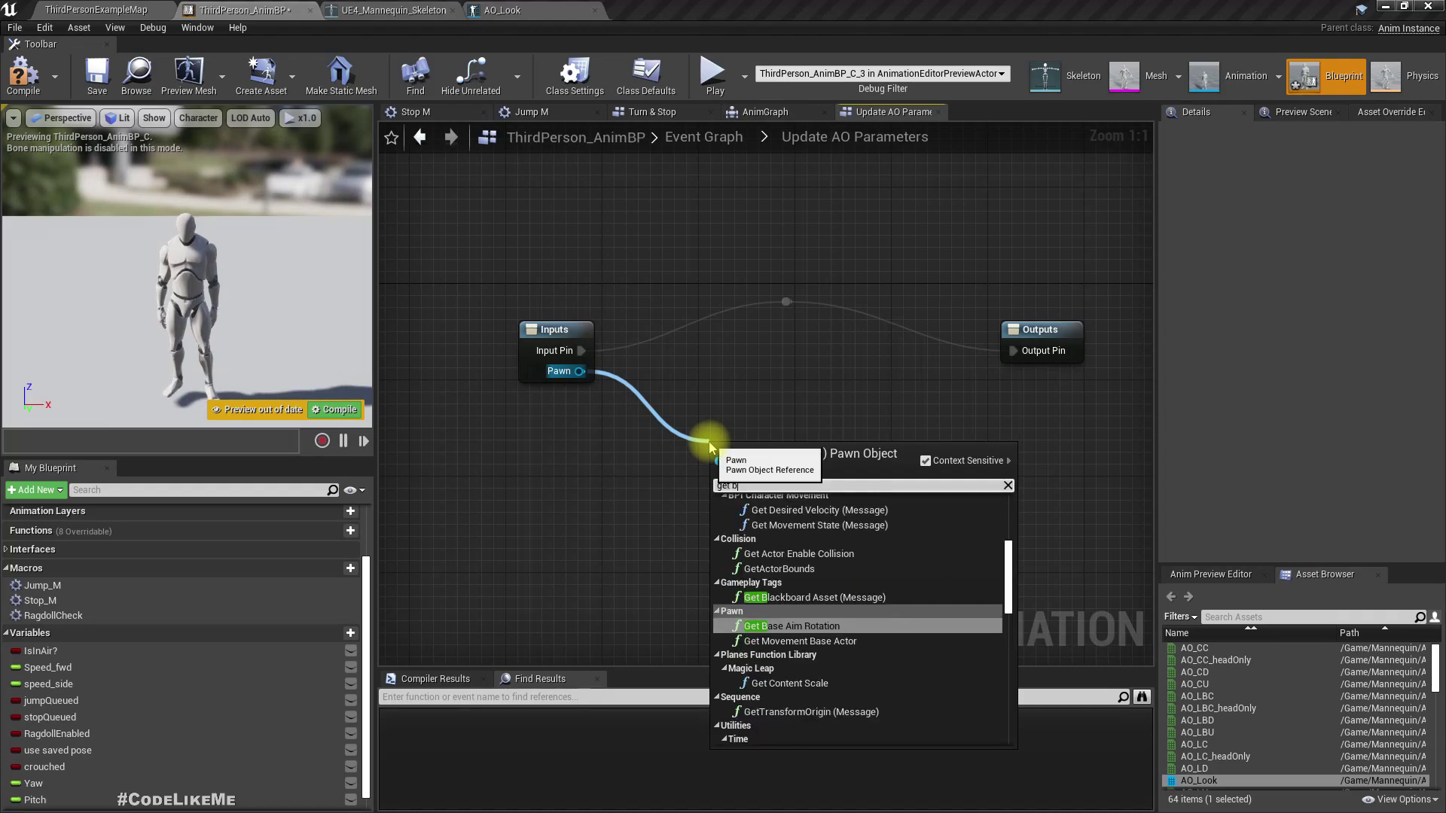
text(a)
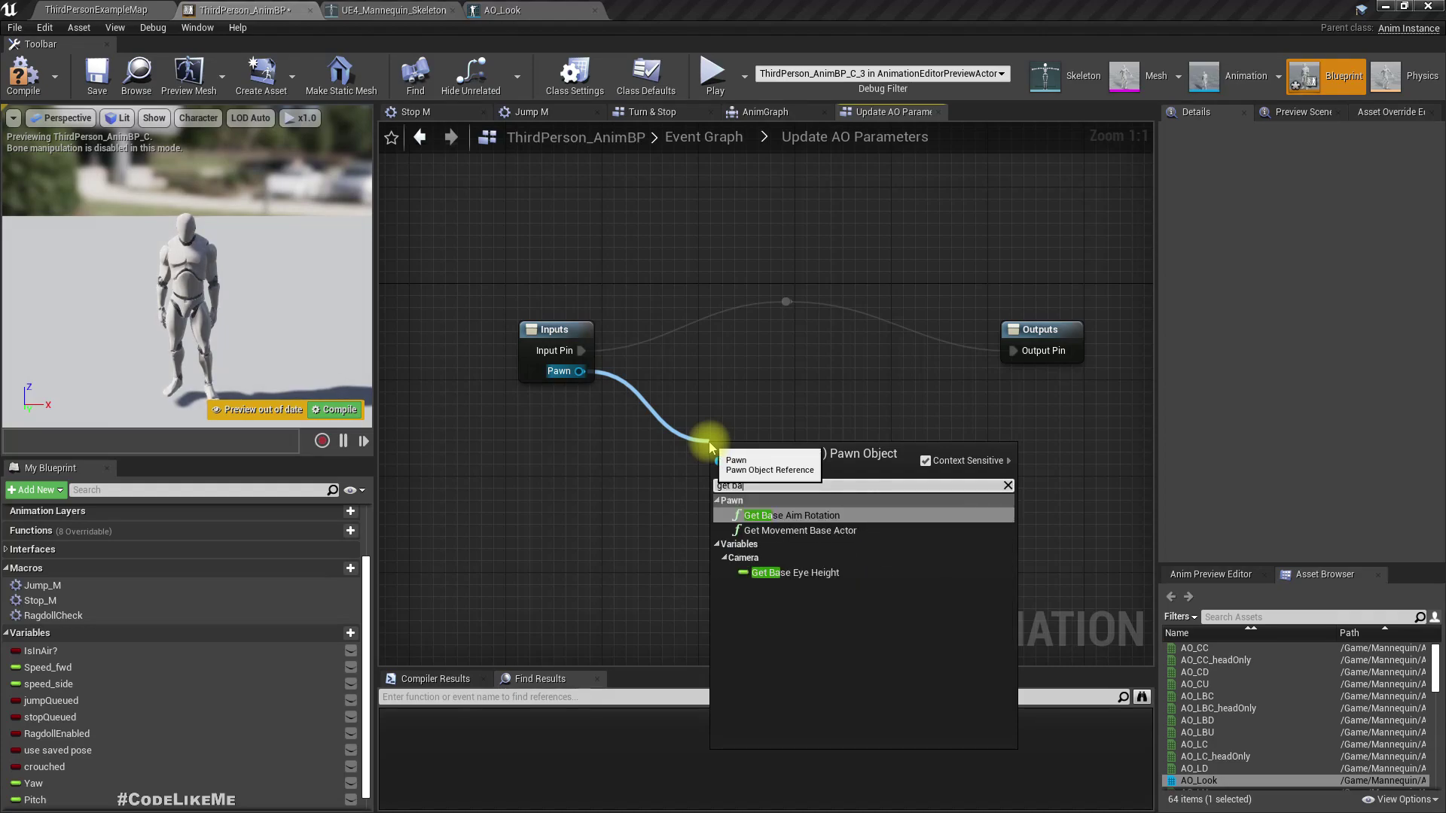
key(Return)
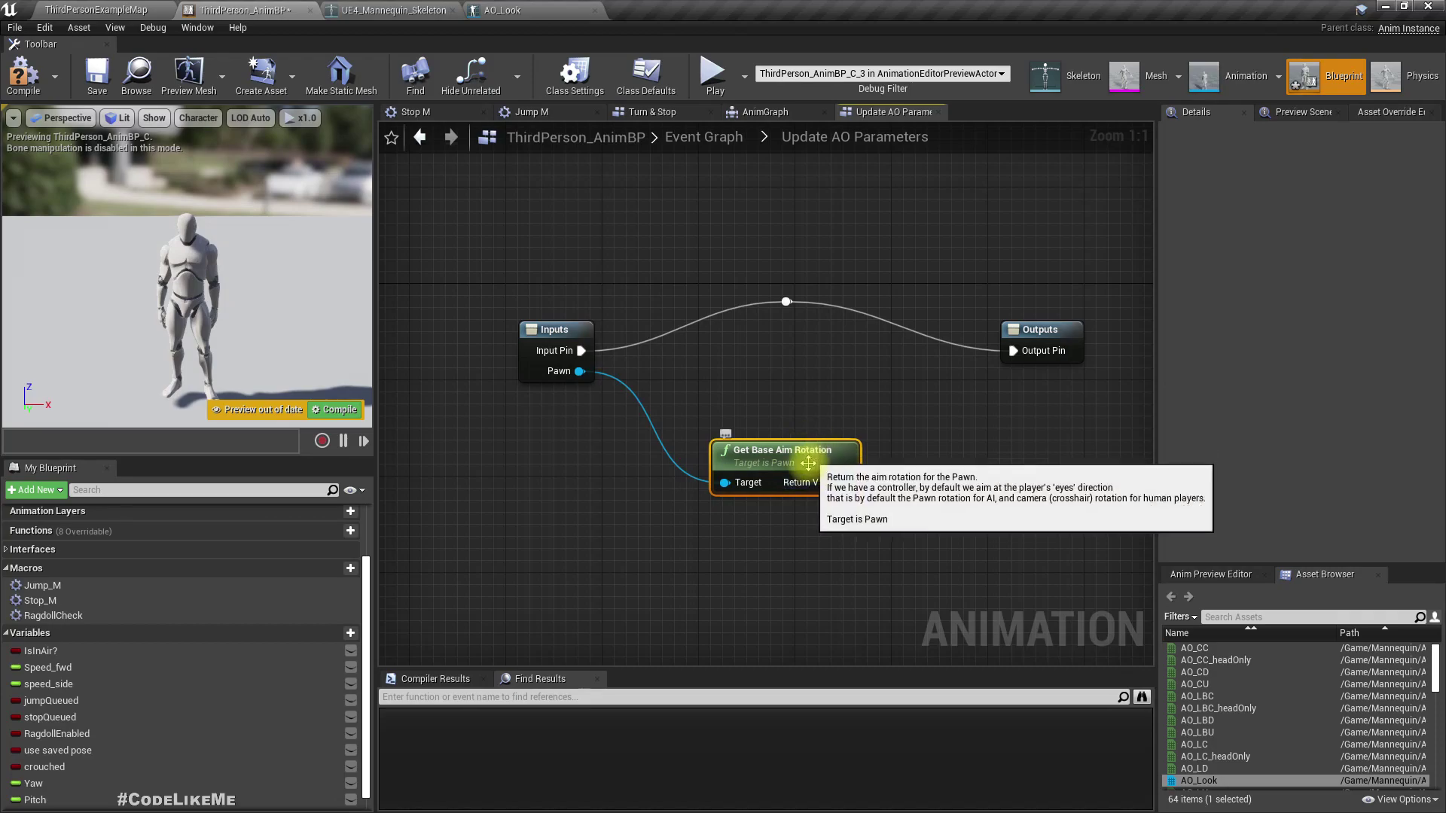
drag(779, 465, 695, 477)
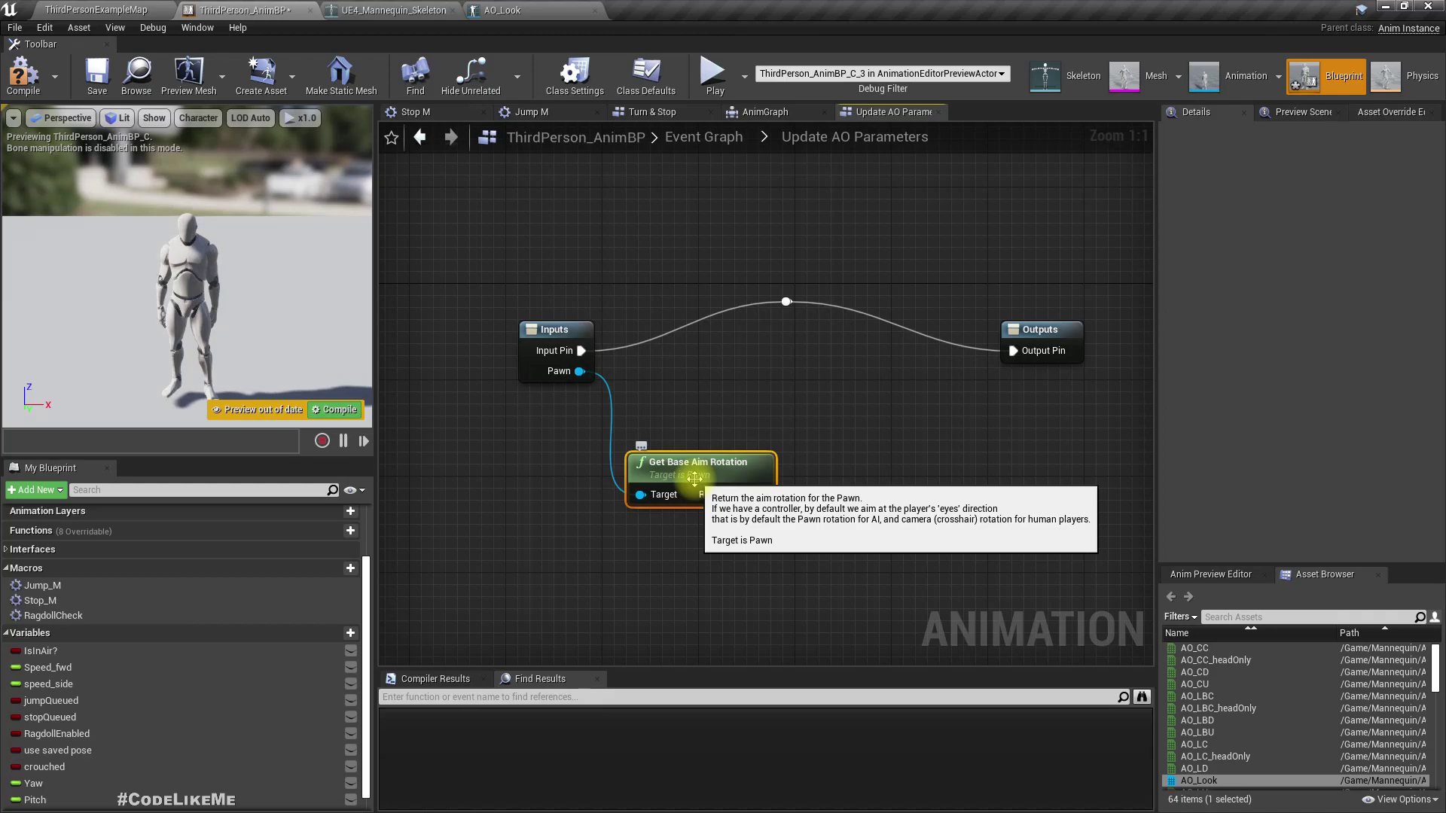
drag(693, 477, 691, 445)
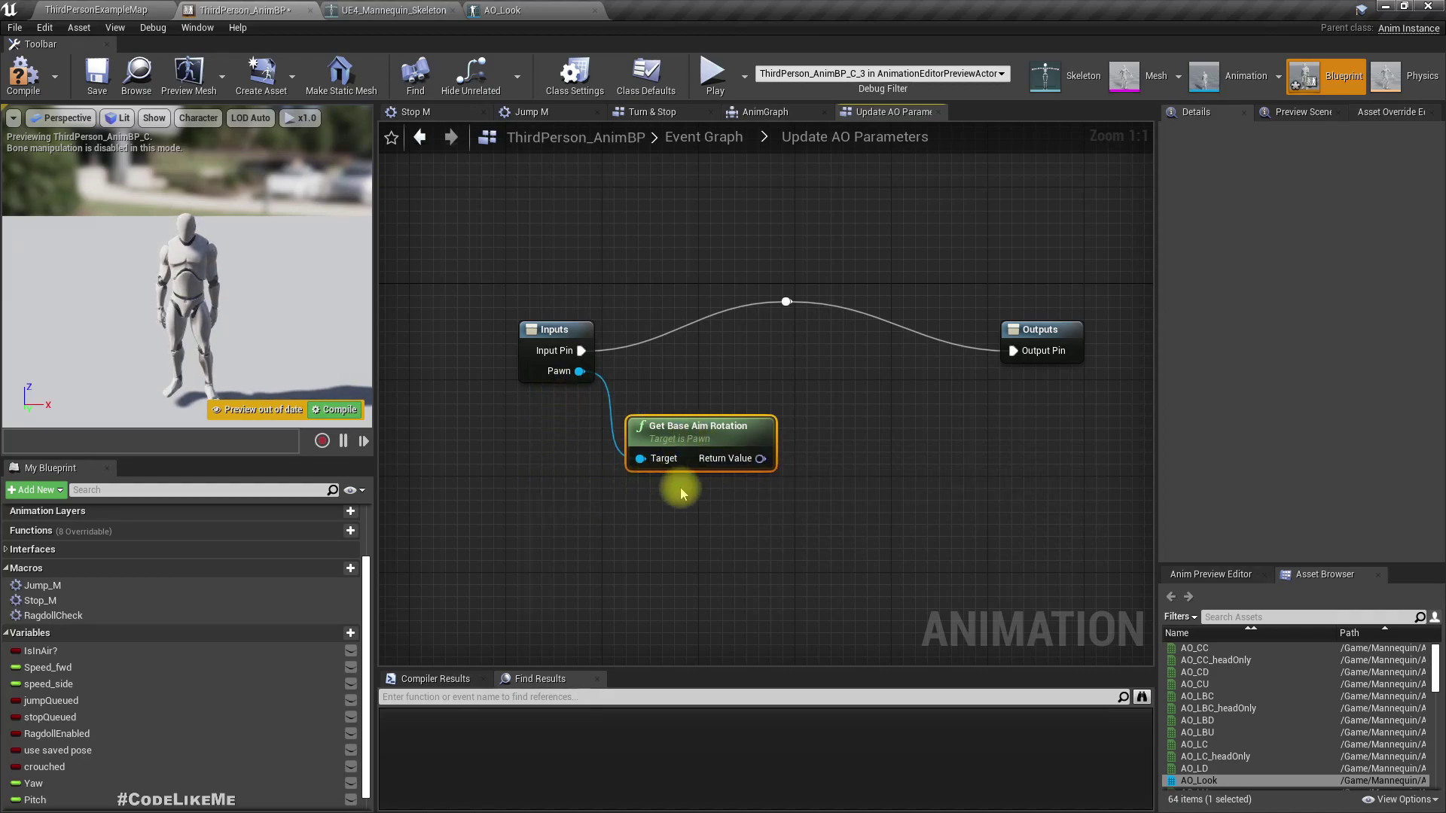
- Add a GetActorRotation node from the Pawn input and align it under Get Base Aim Rotation
drag(580, 371, 616, 535)
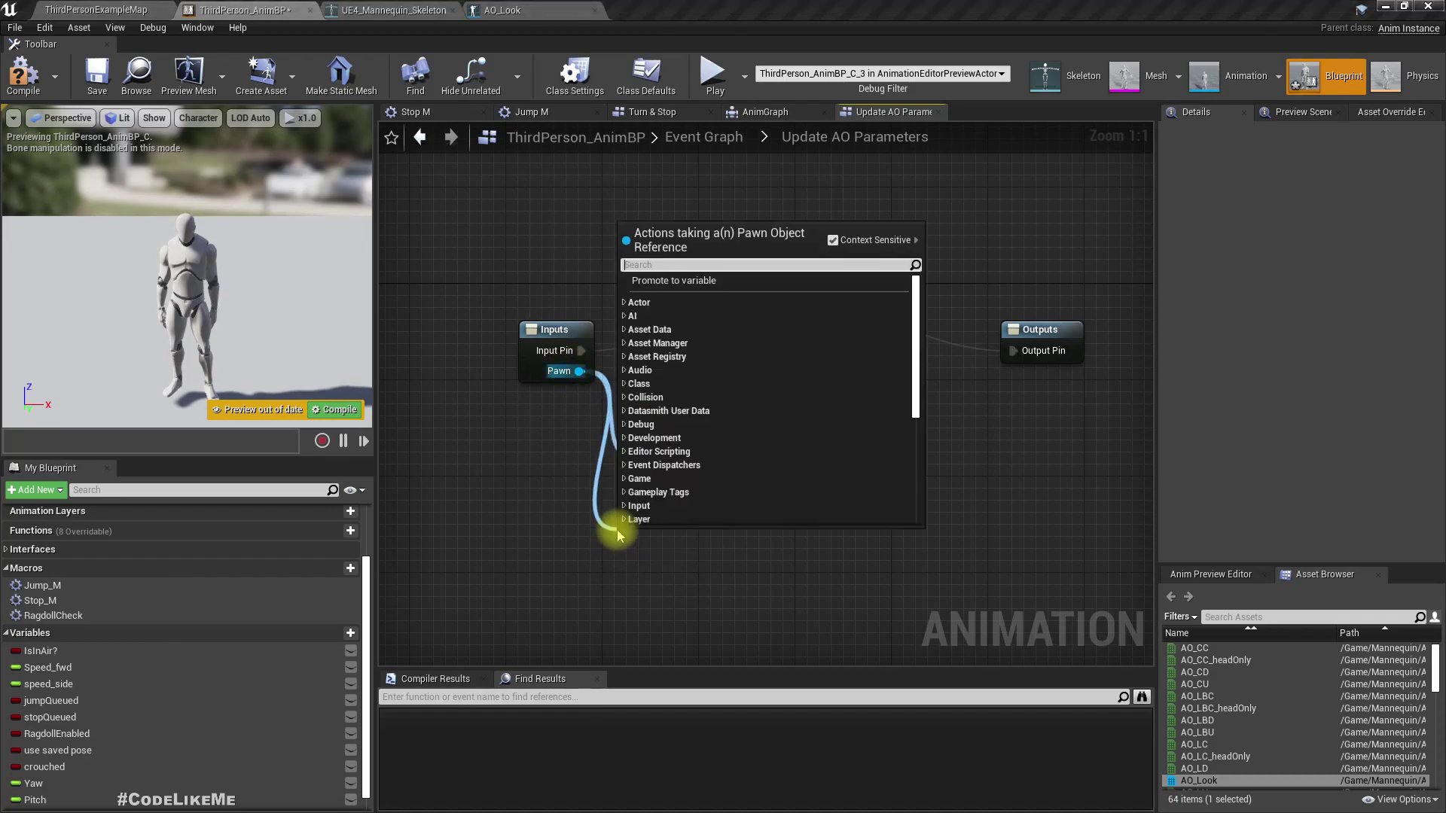
text(get ac)
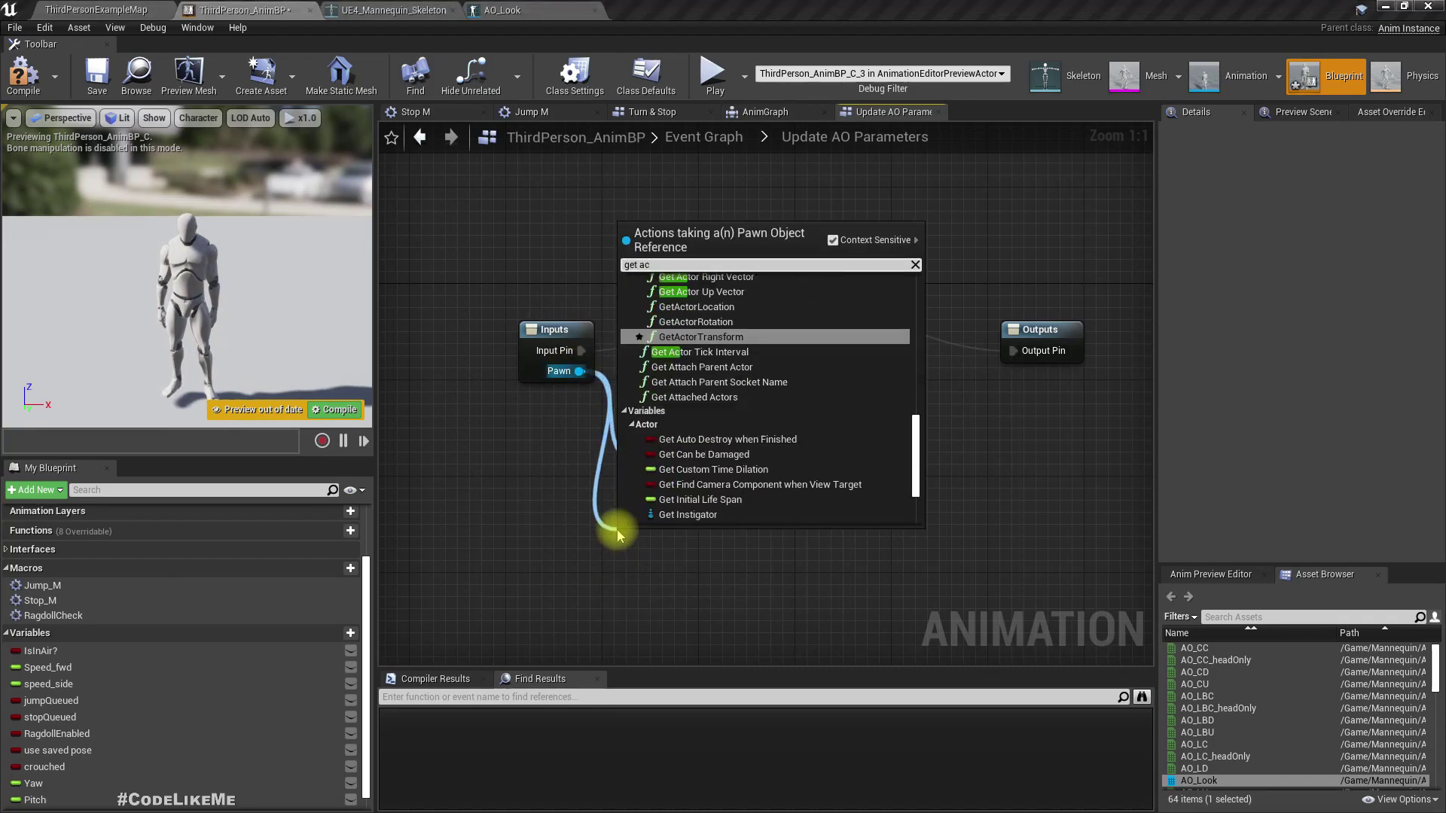
text(tor ro)
key(Return)
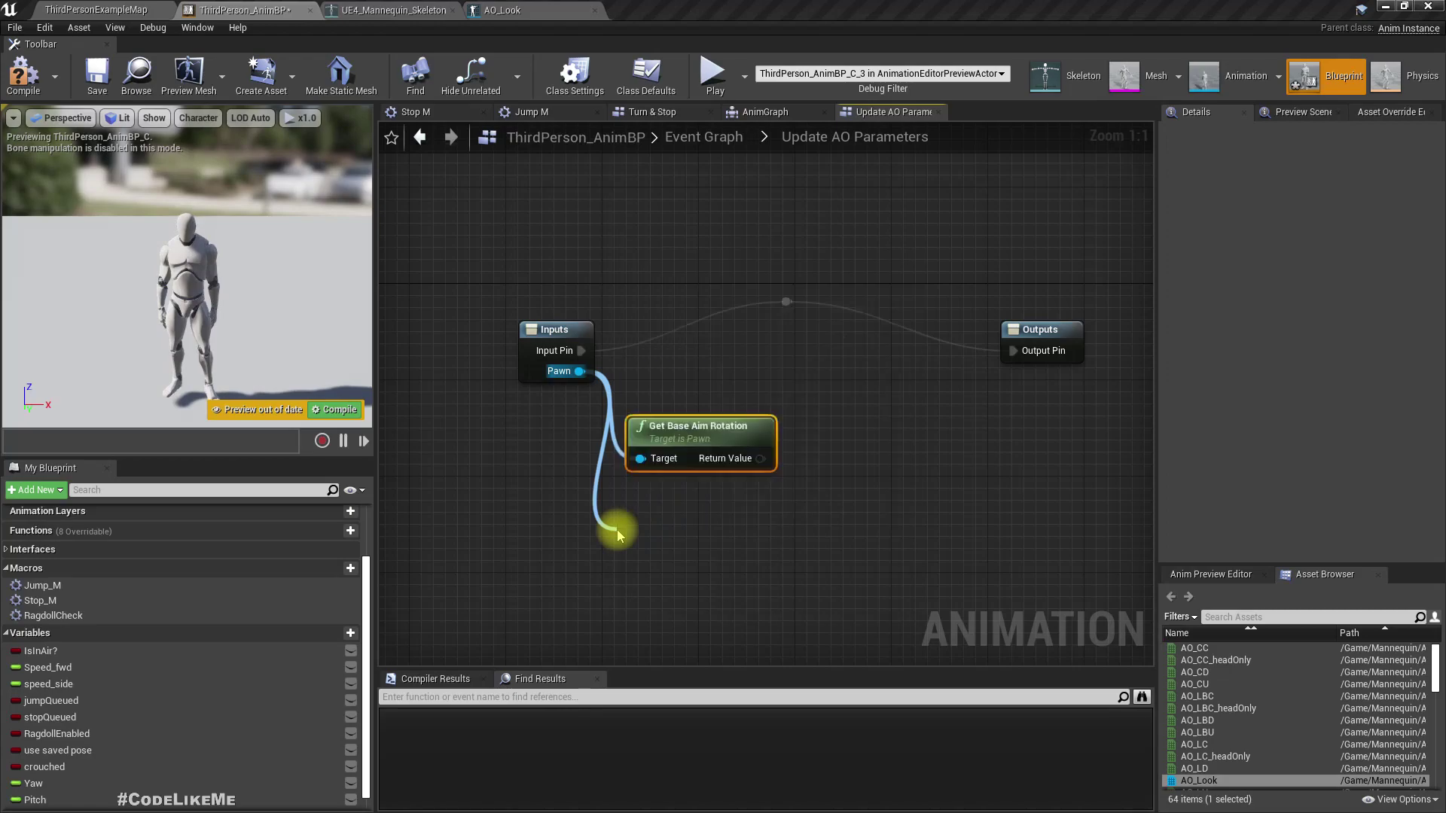
drag(682, 544, 693, 530)
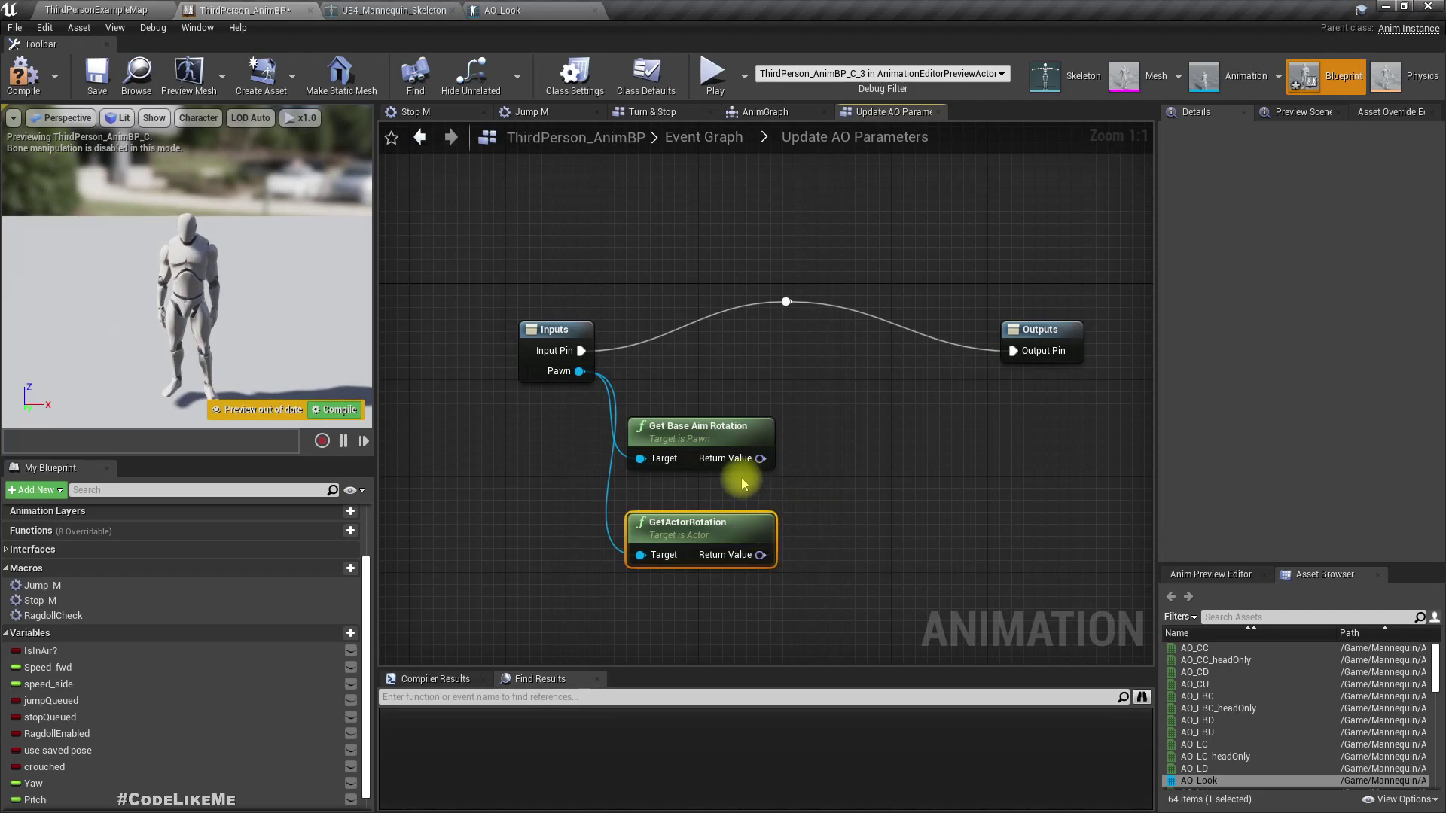
- Add a Delta (Rotator) node with base aim rotation as A and actor rotation as B, and split its Return Value pin
drag(761, 459, 849, 495)
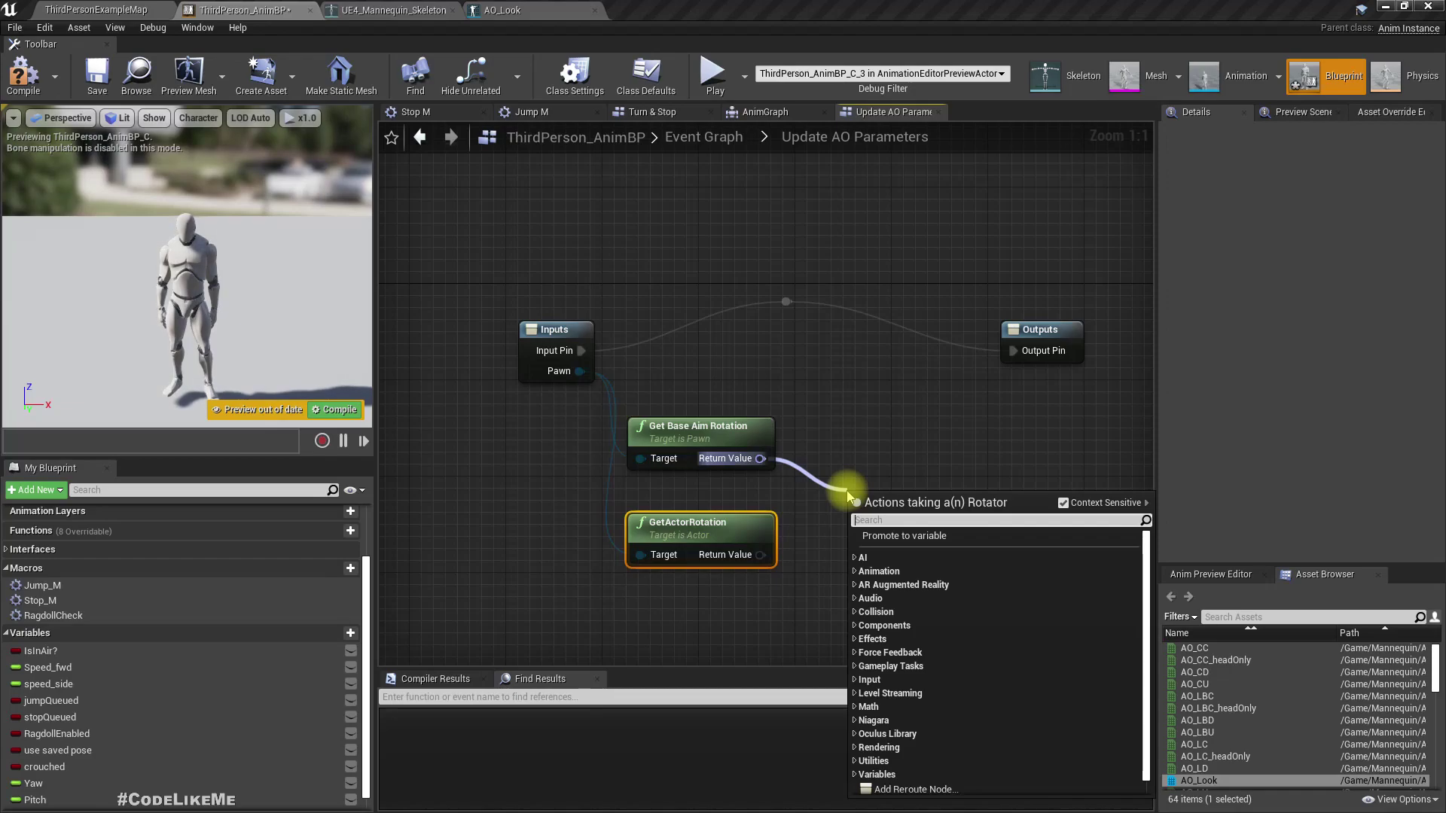
text(delta)
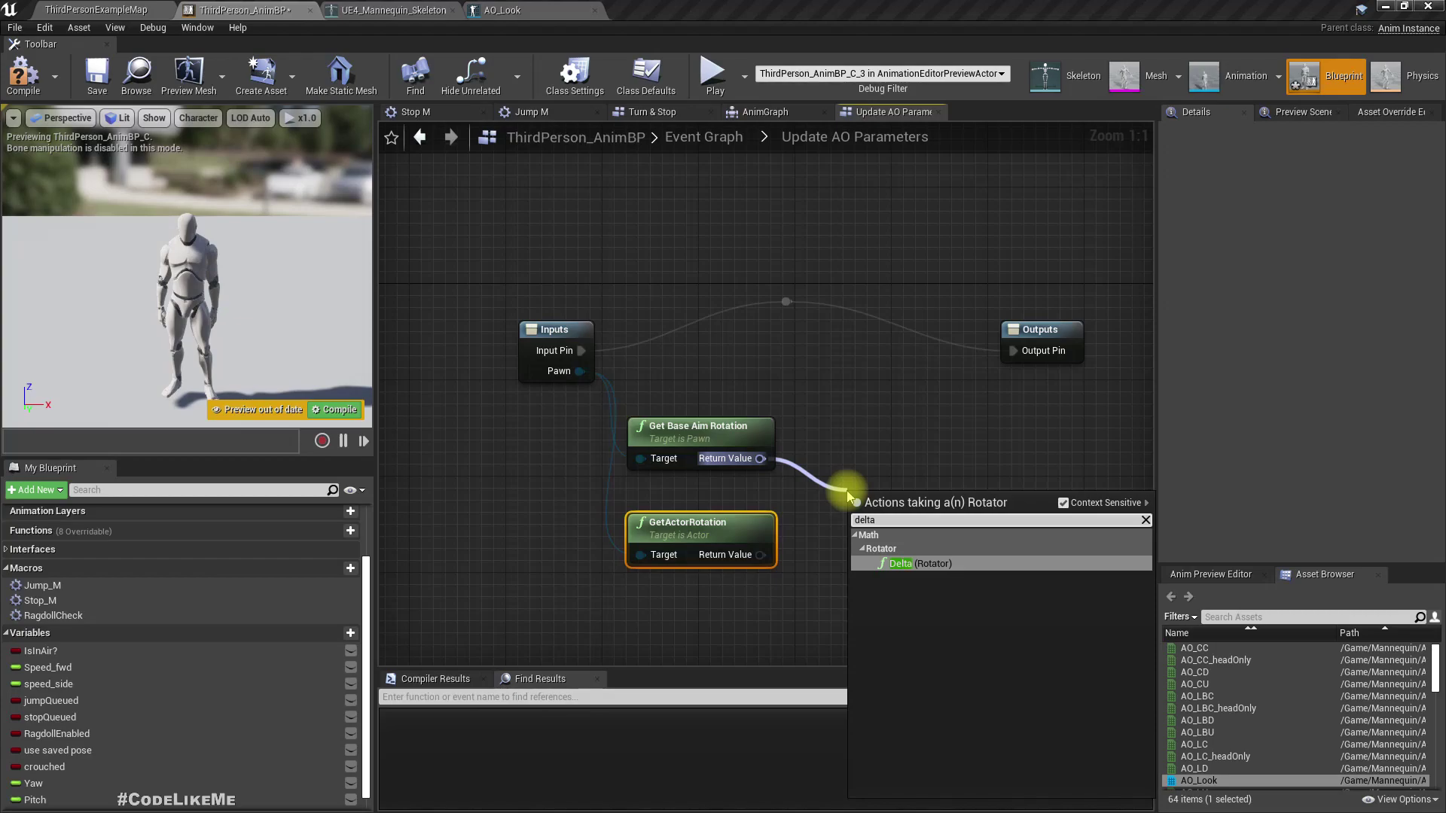
key(Return)
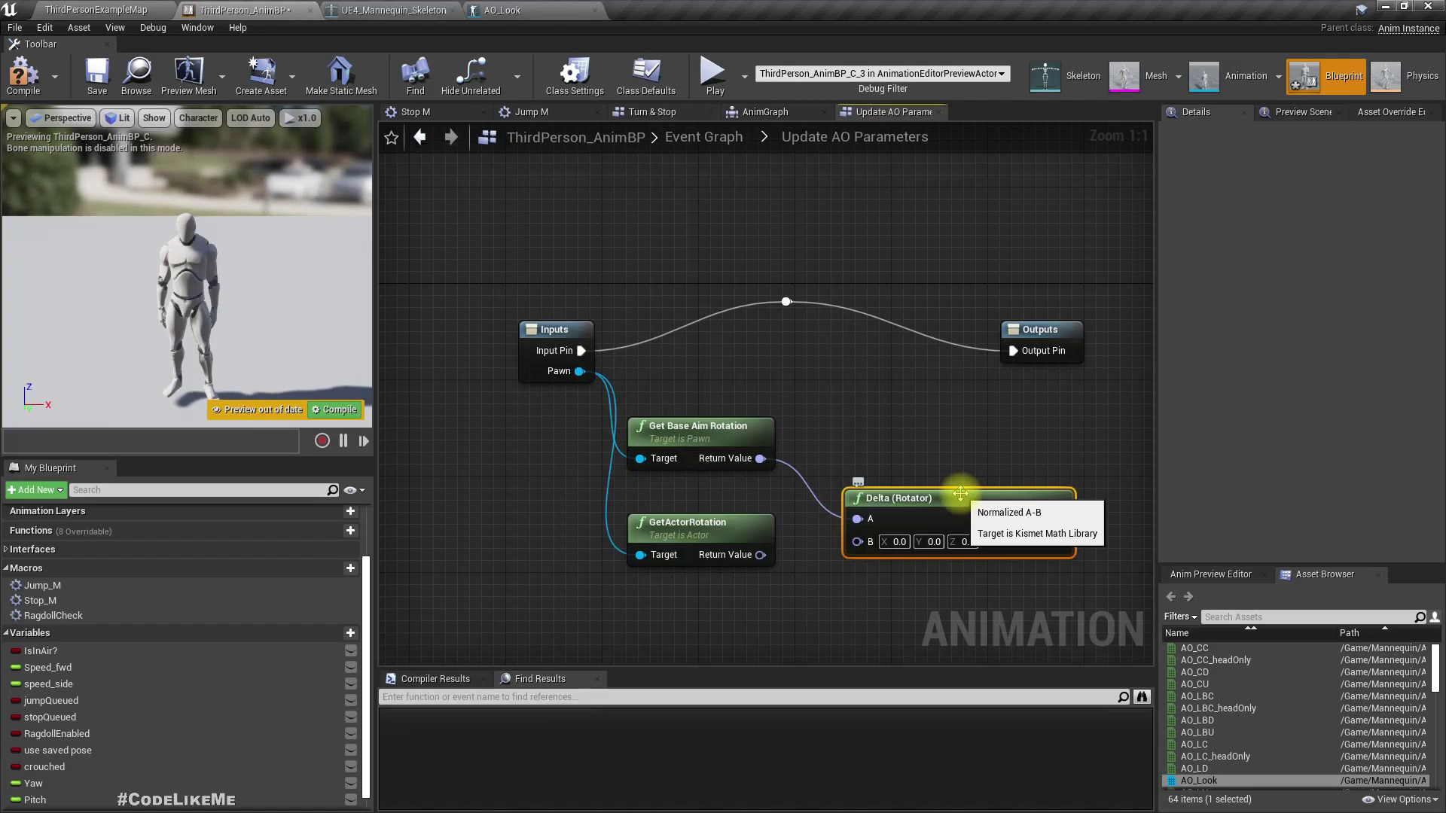
drag(857, 542, 759, 563)
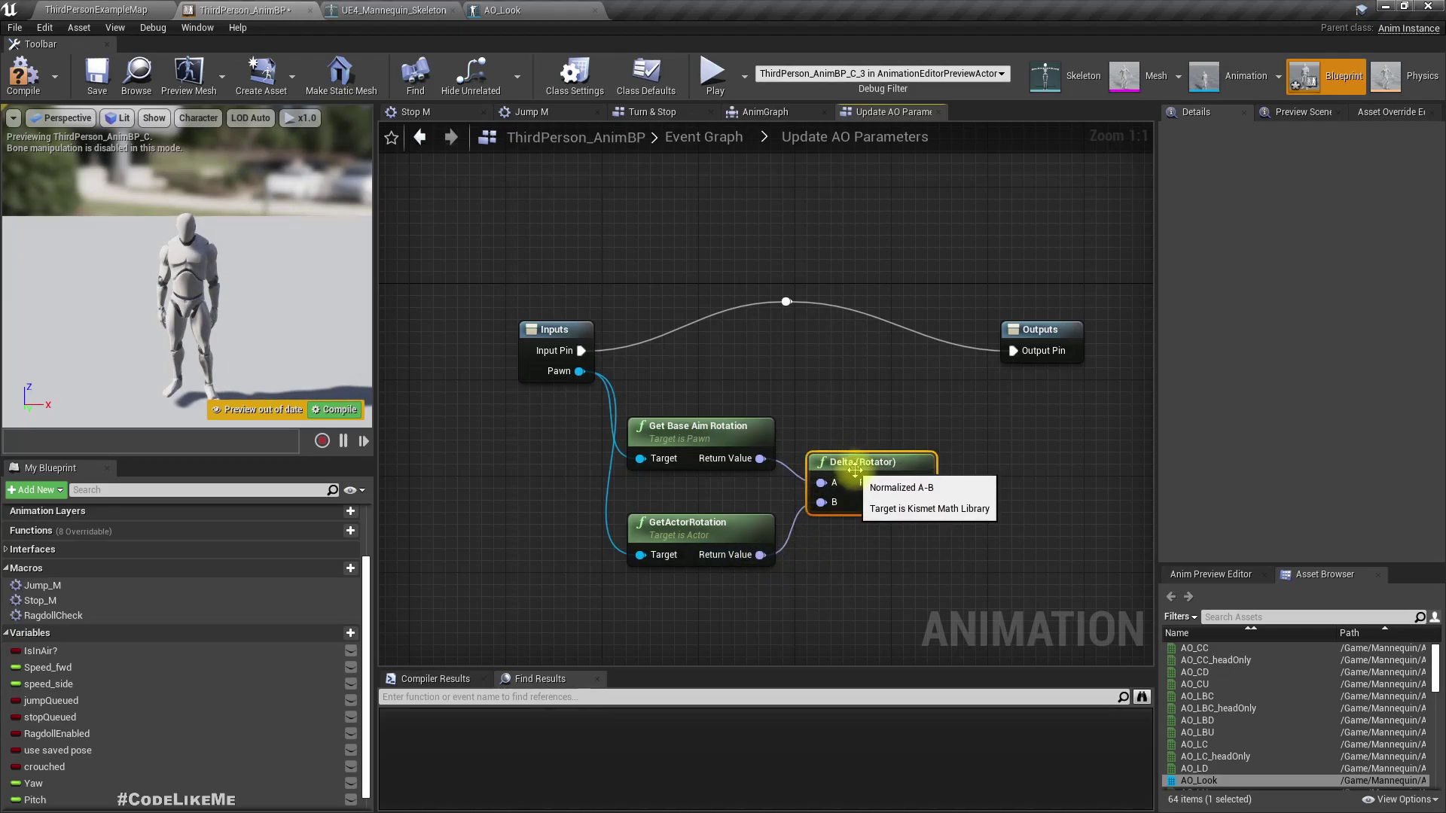
right_drag(917, 577, 773, 576)
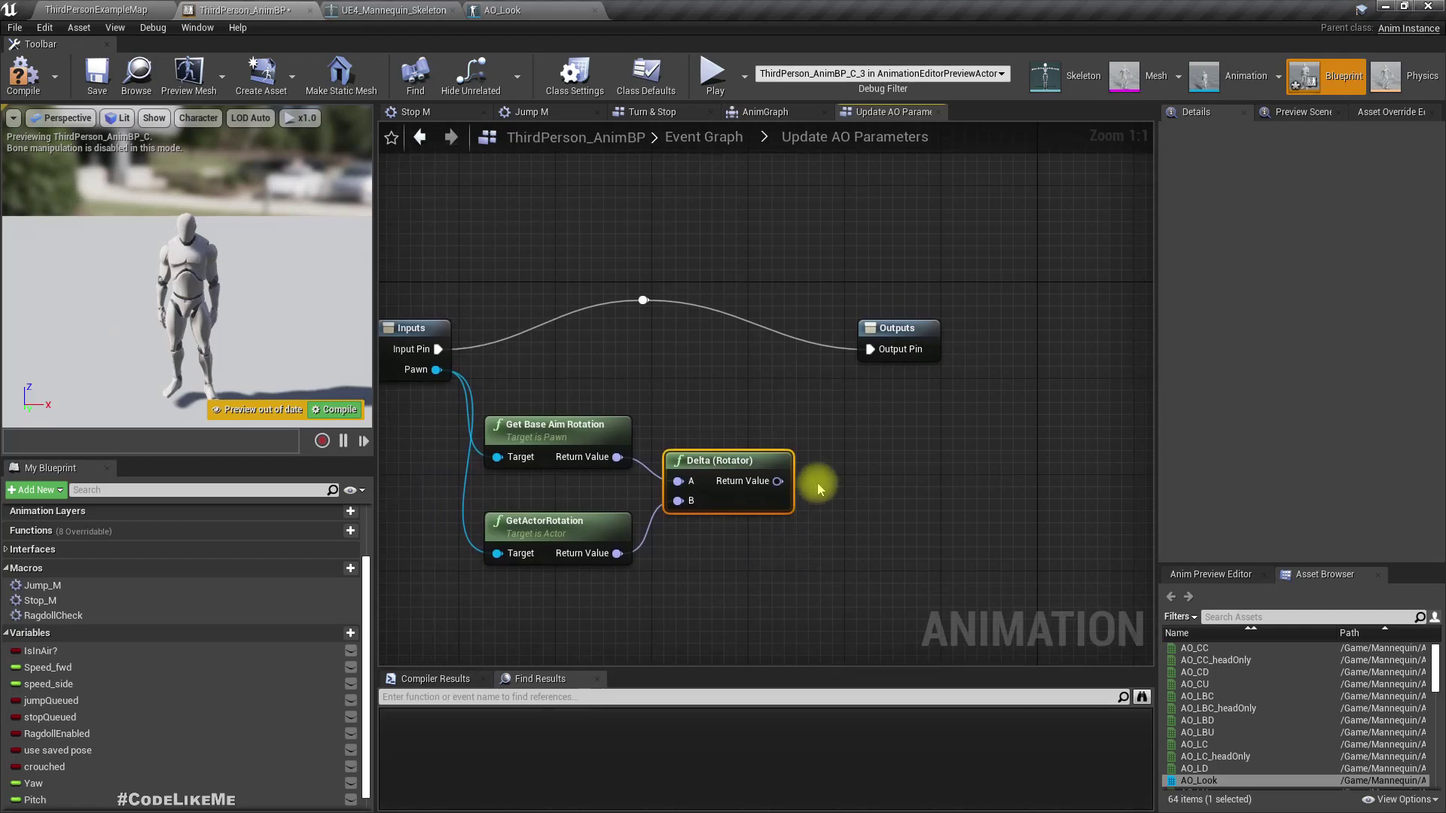
right_click(778, 482)
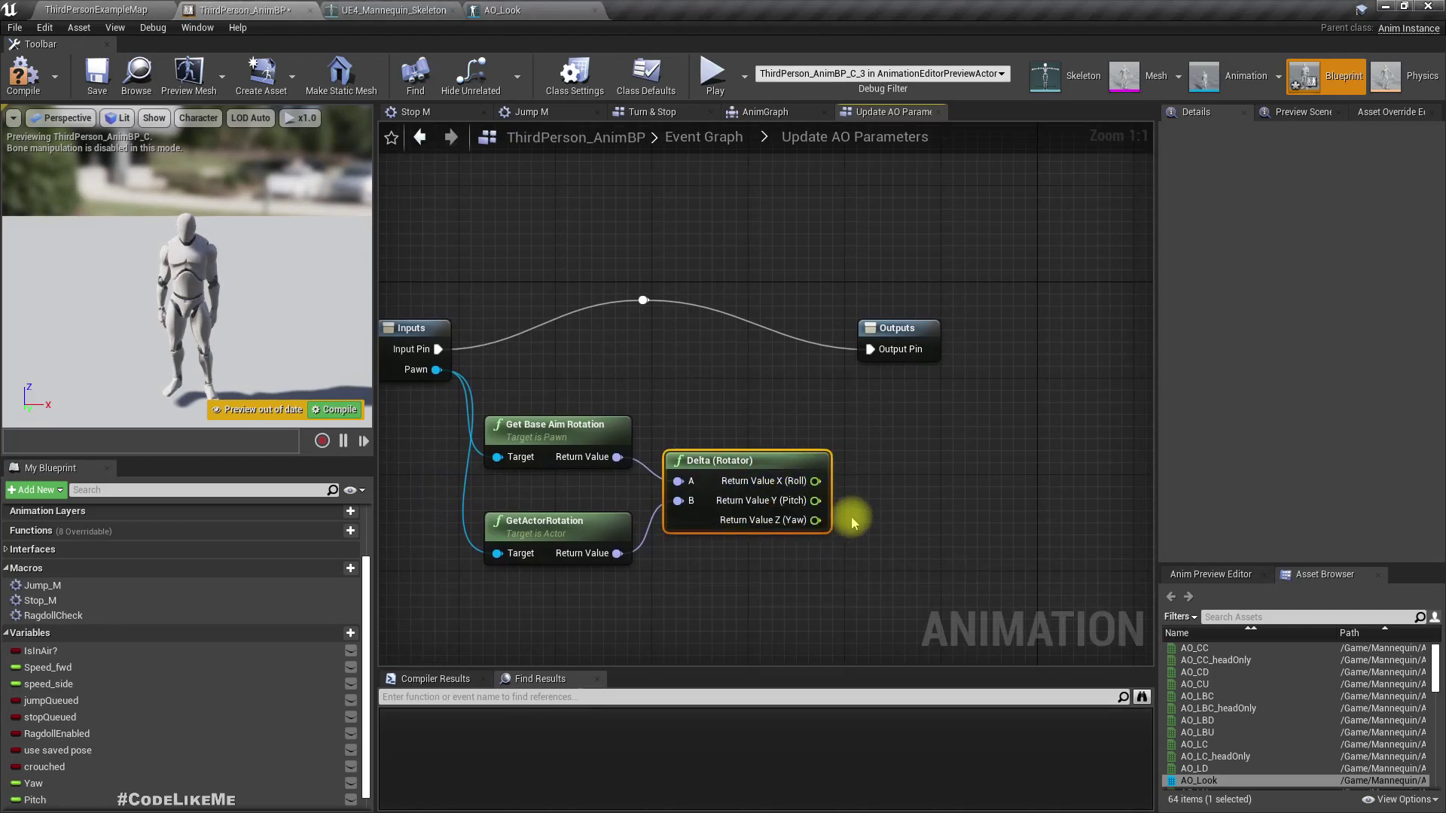
right_drag(891, 510, 793, 497)
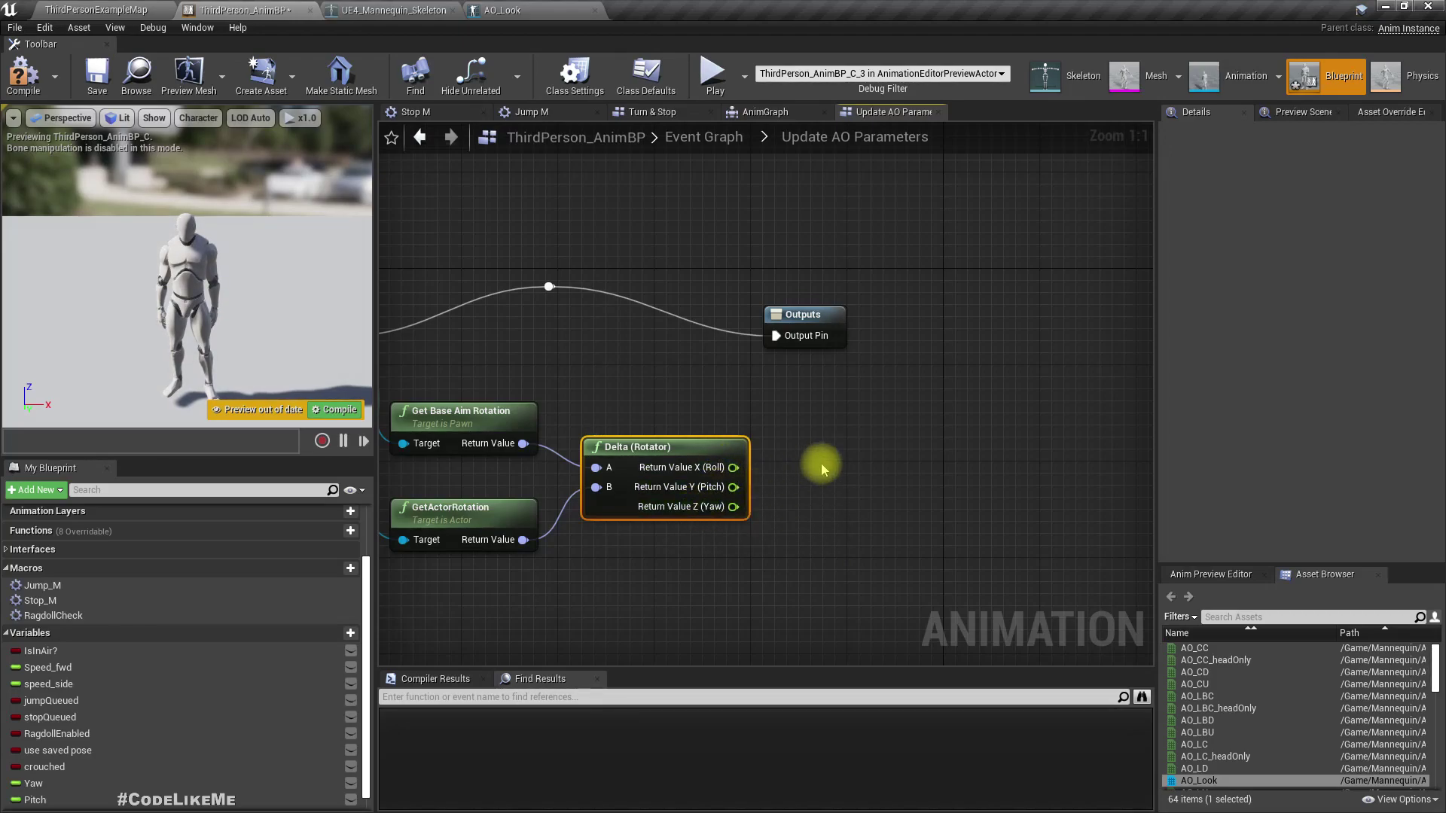
- Move the Outputs node farther from the Delta node and add Set nodes for Yaw and Pitch in the gap
drag(818, 319, 1016, 292)
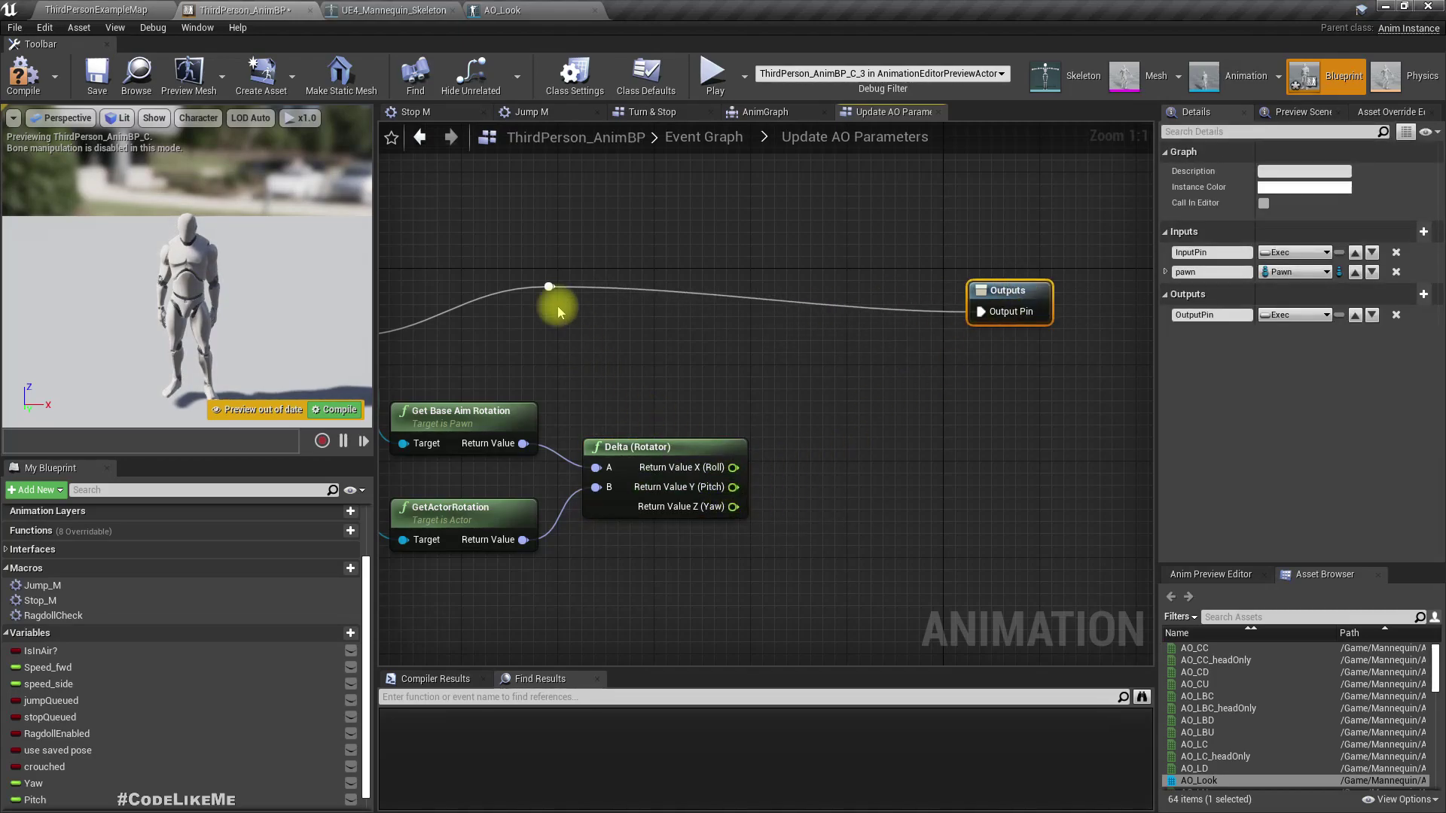
right_drag(569, 348, 626, 384)
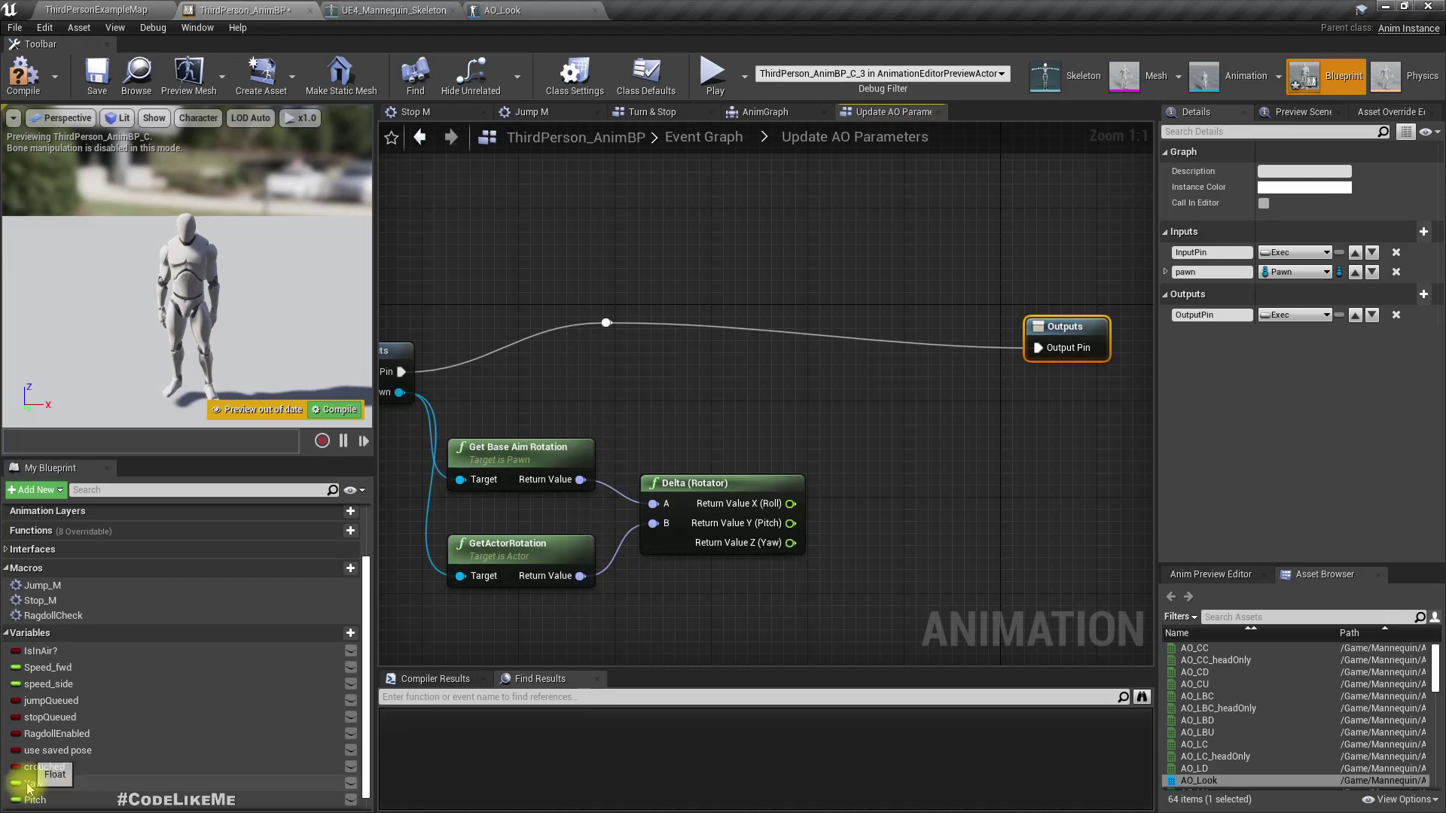
drag(27, 788, 813, 336)
click(837, 370)
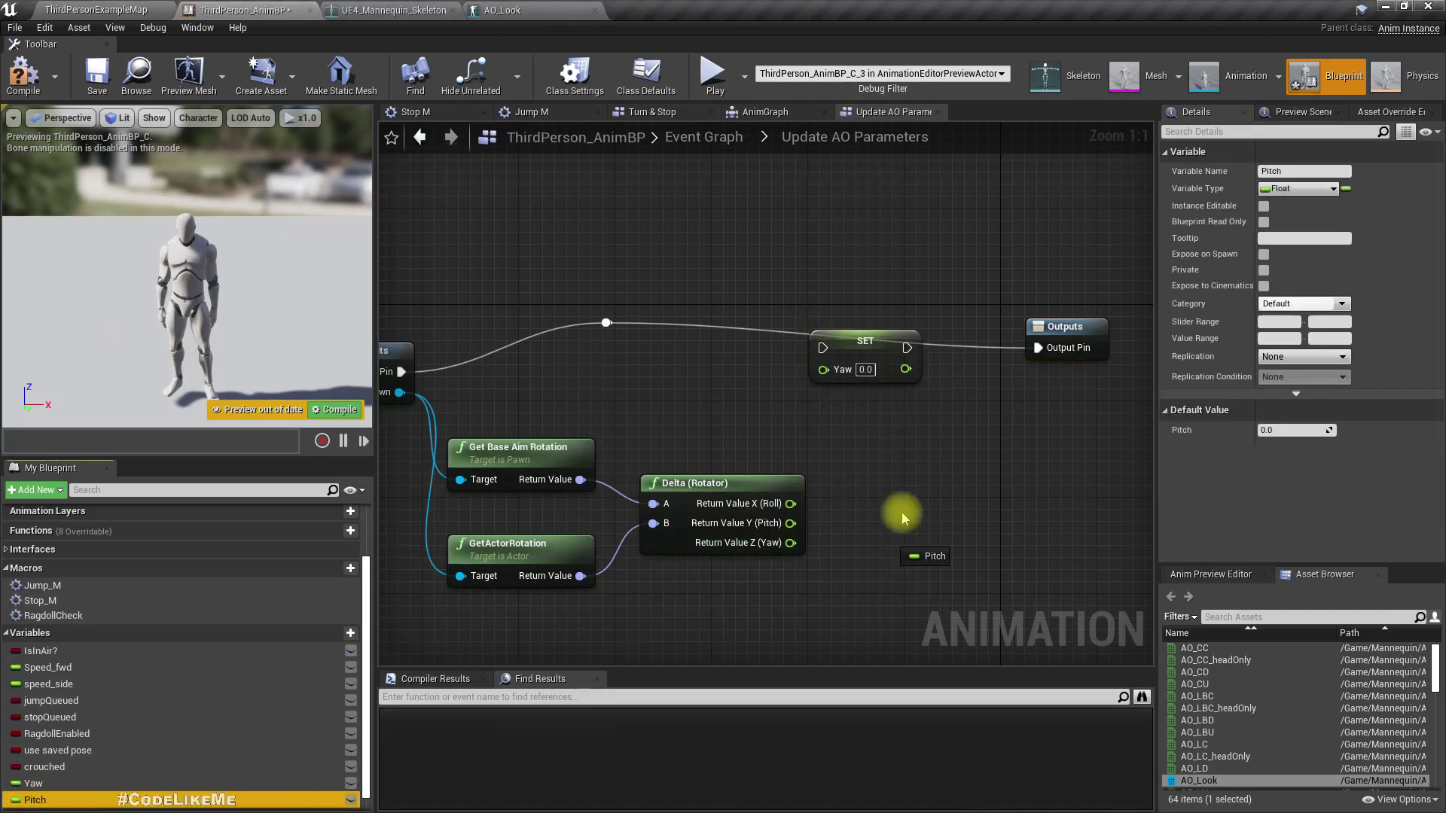
drag(845, 427, 847, 428)
click(873, 461)
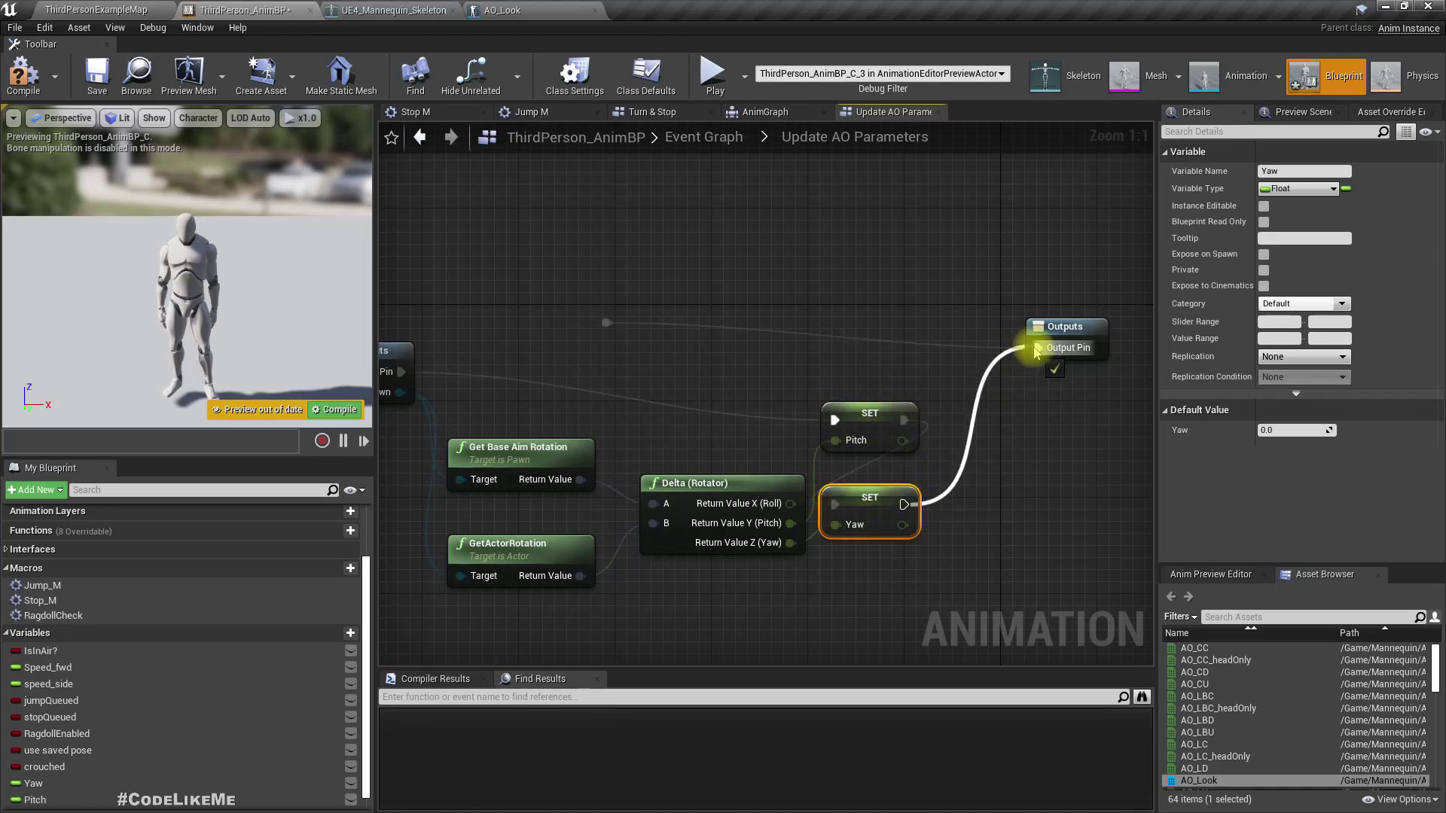
- Tidy the wired Set Pitch and Set Yaw nodes before Outputs, delete the leftover reroute node, and compile and save the blueprint
drag(829, 430, 816, 358)
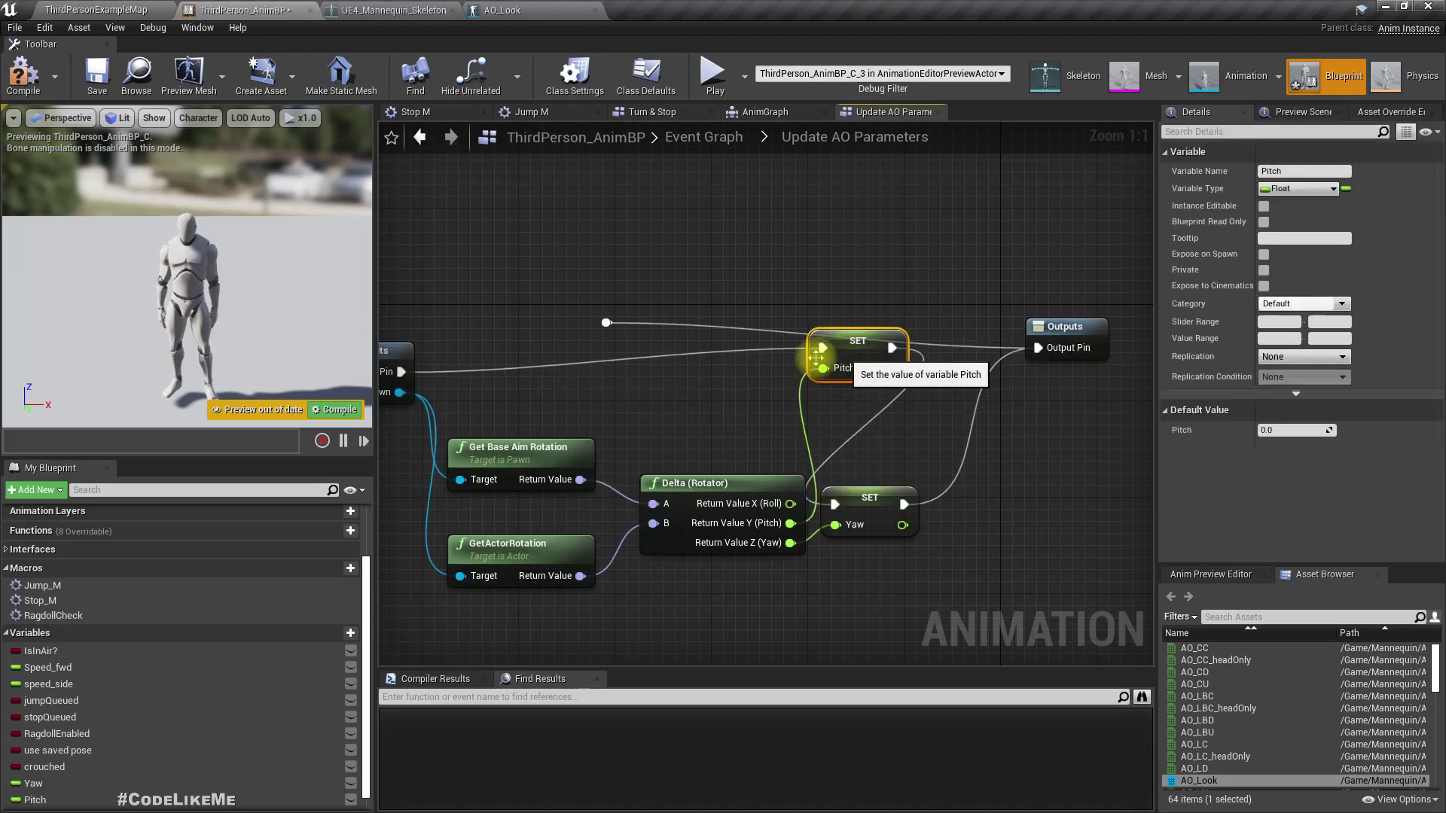
click(606, 323)
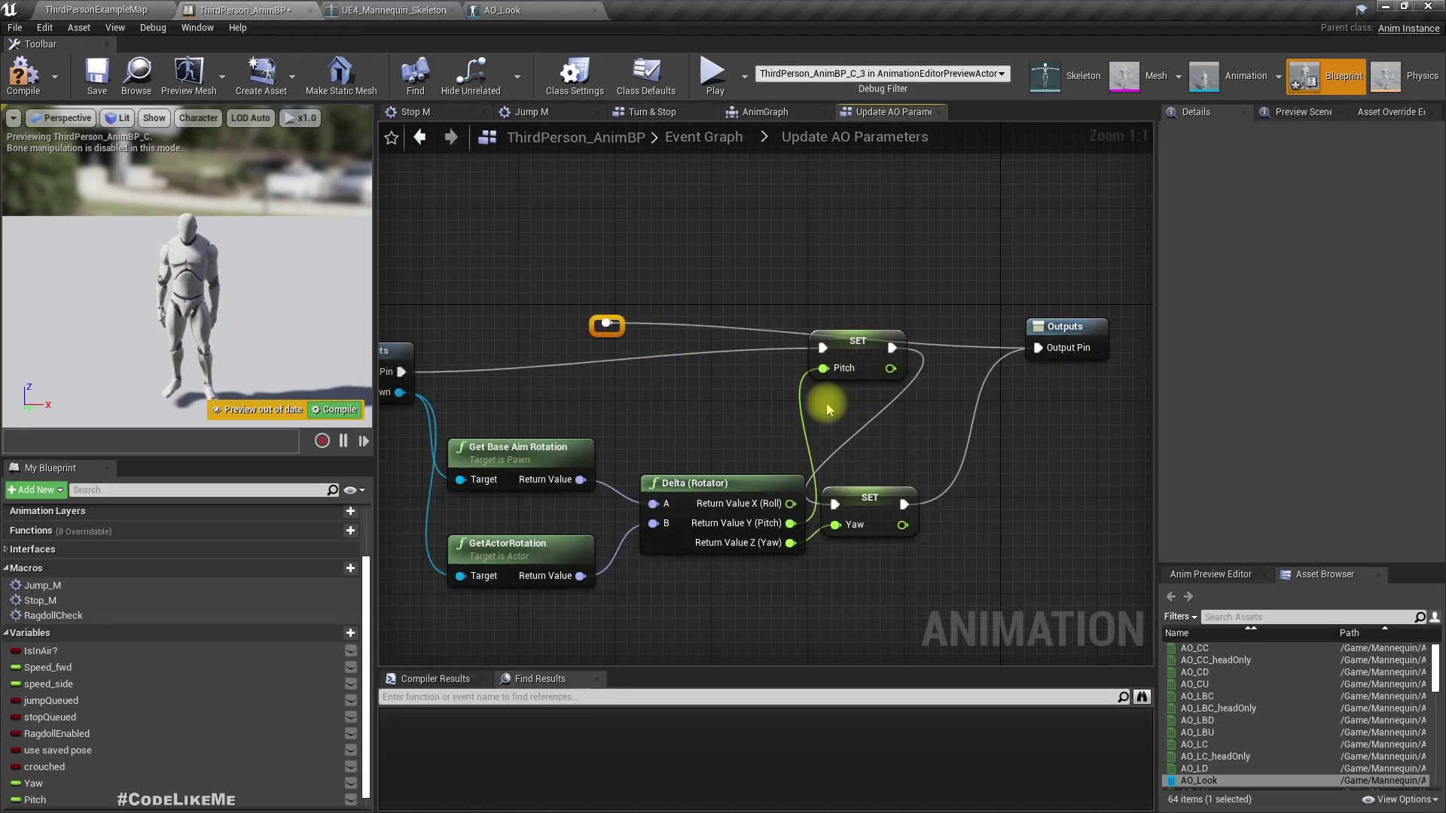
drag(877, 491, 868, 431)
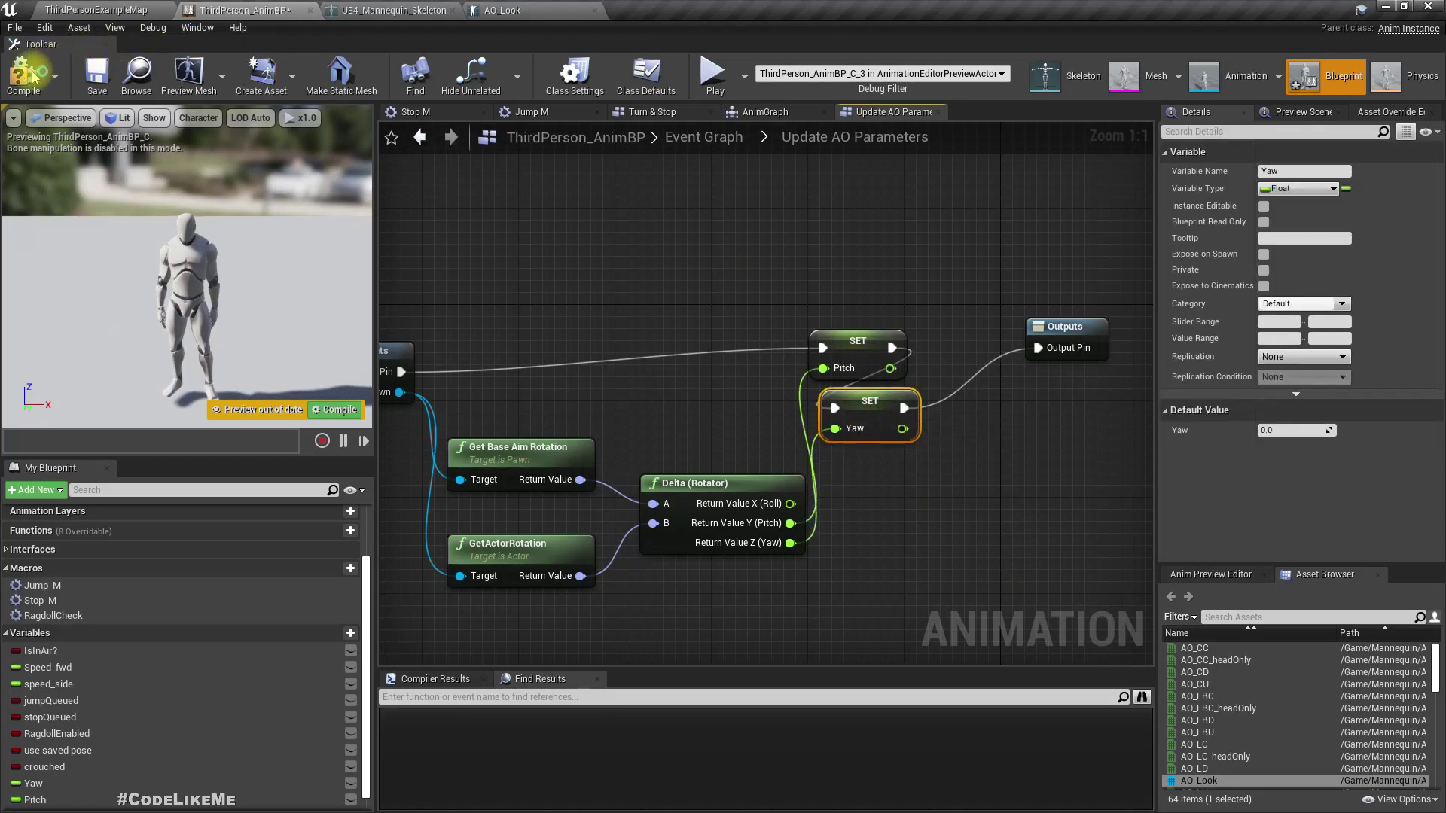
key(ctrl+s)
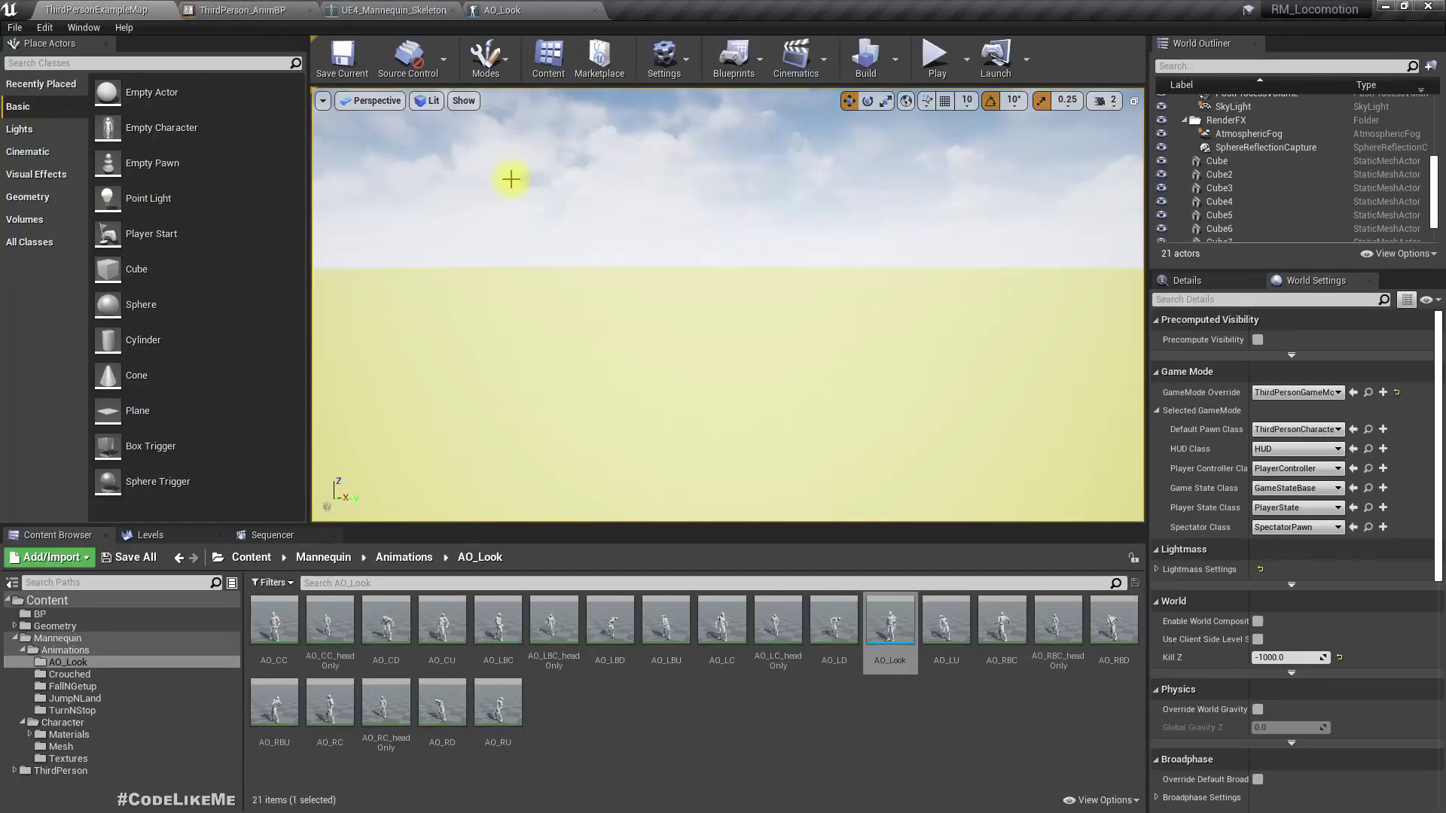
- Play the ThirdPersonExampleMap level full screen and test the aim offset while the character stands, walks and runs
right_drag(510, 179, 783, 382)
key(F11)
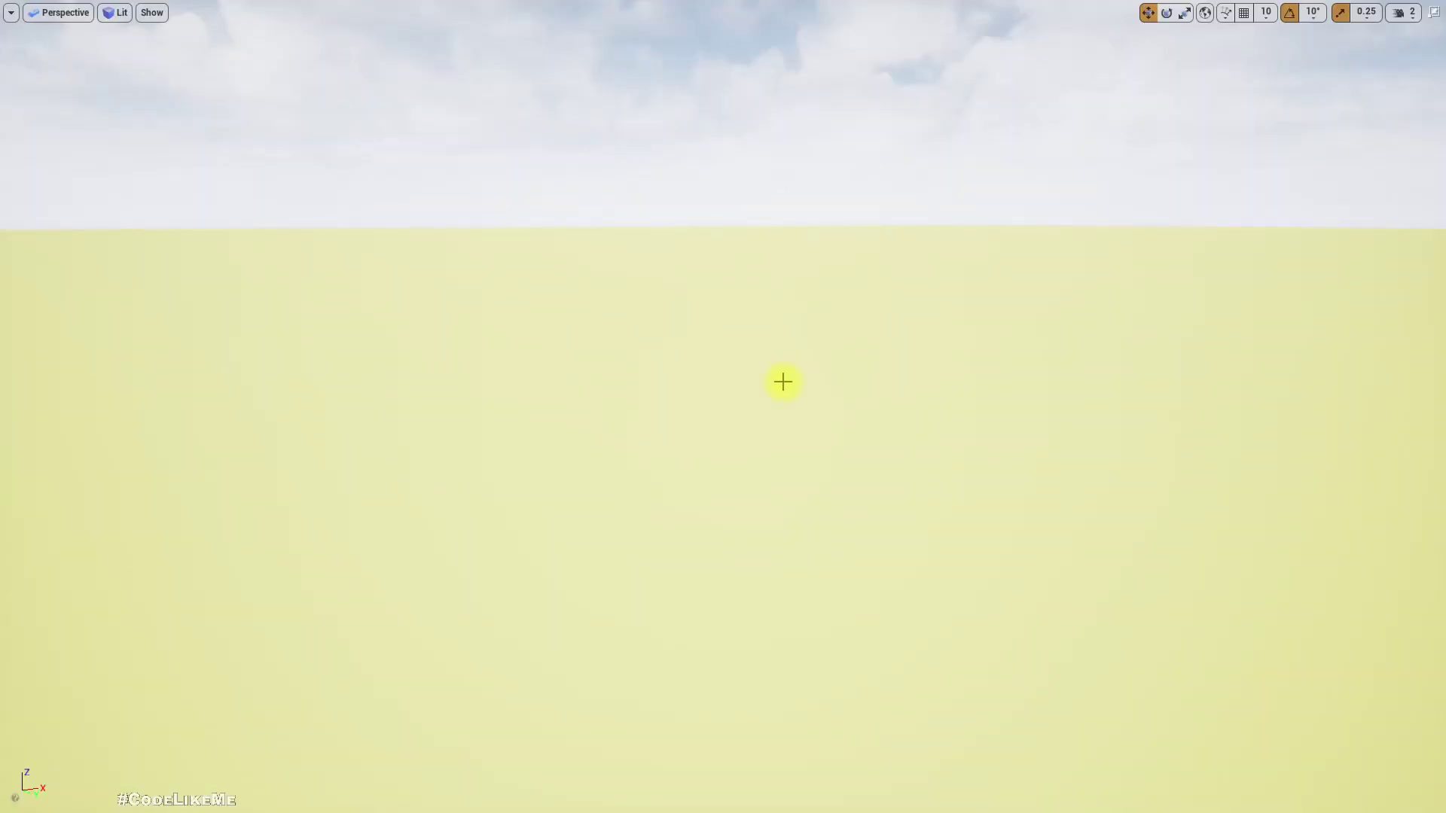
key(alt+p)
click(783, 382)
key(w)
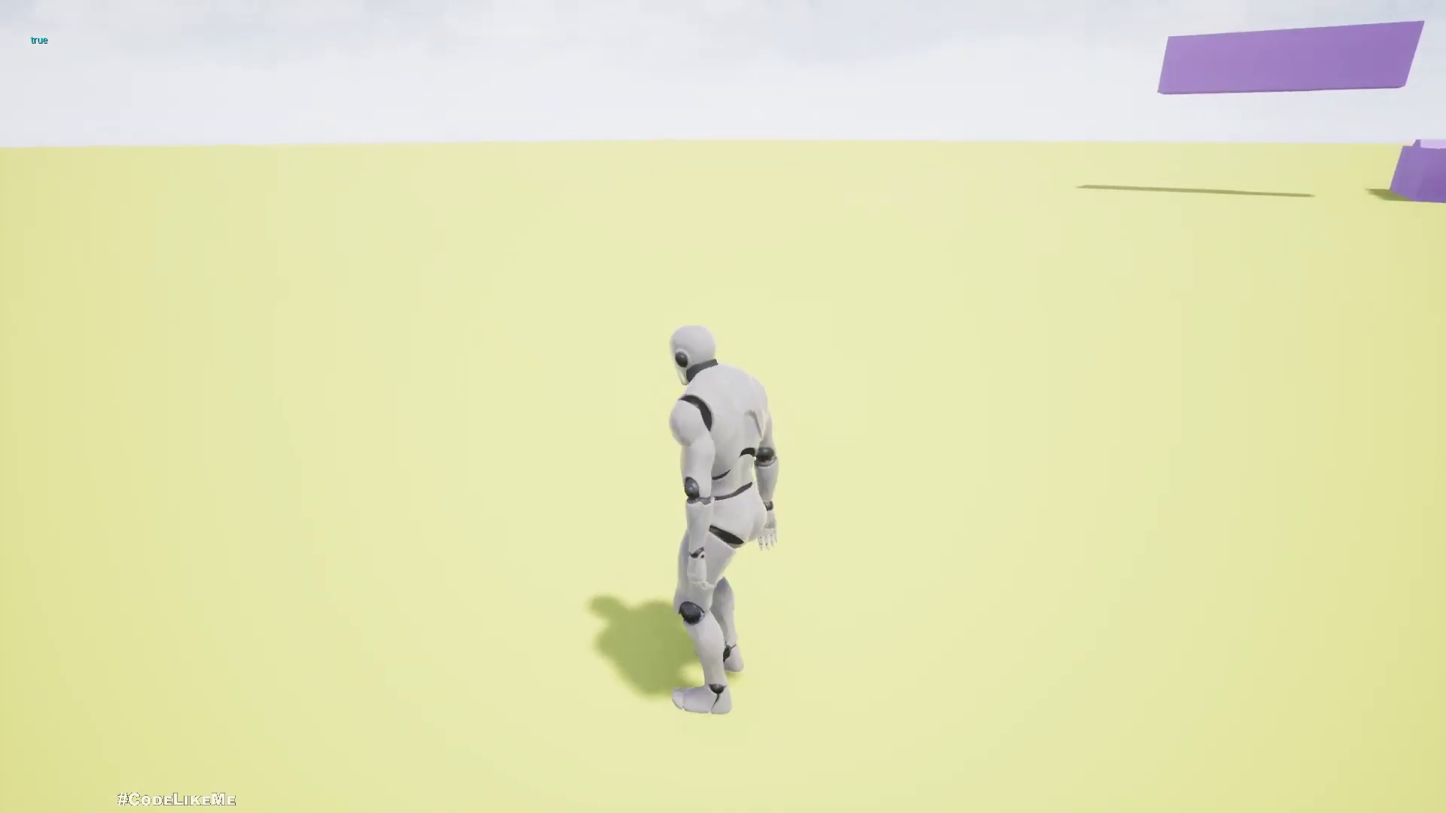
key(w)
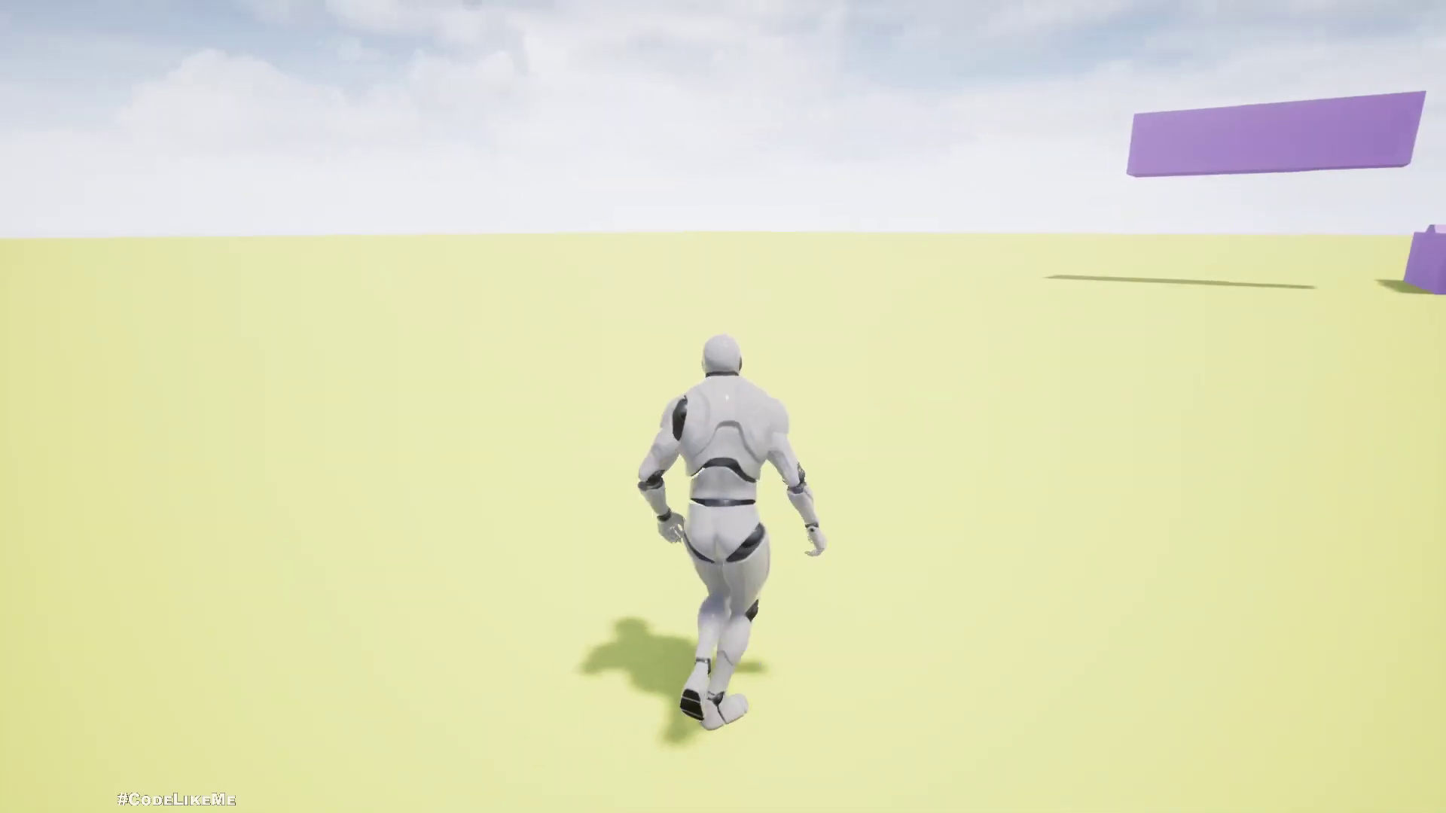
key(shift)
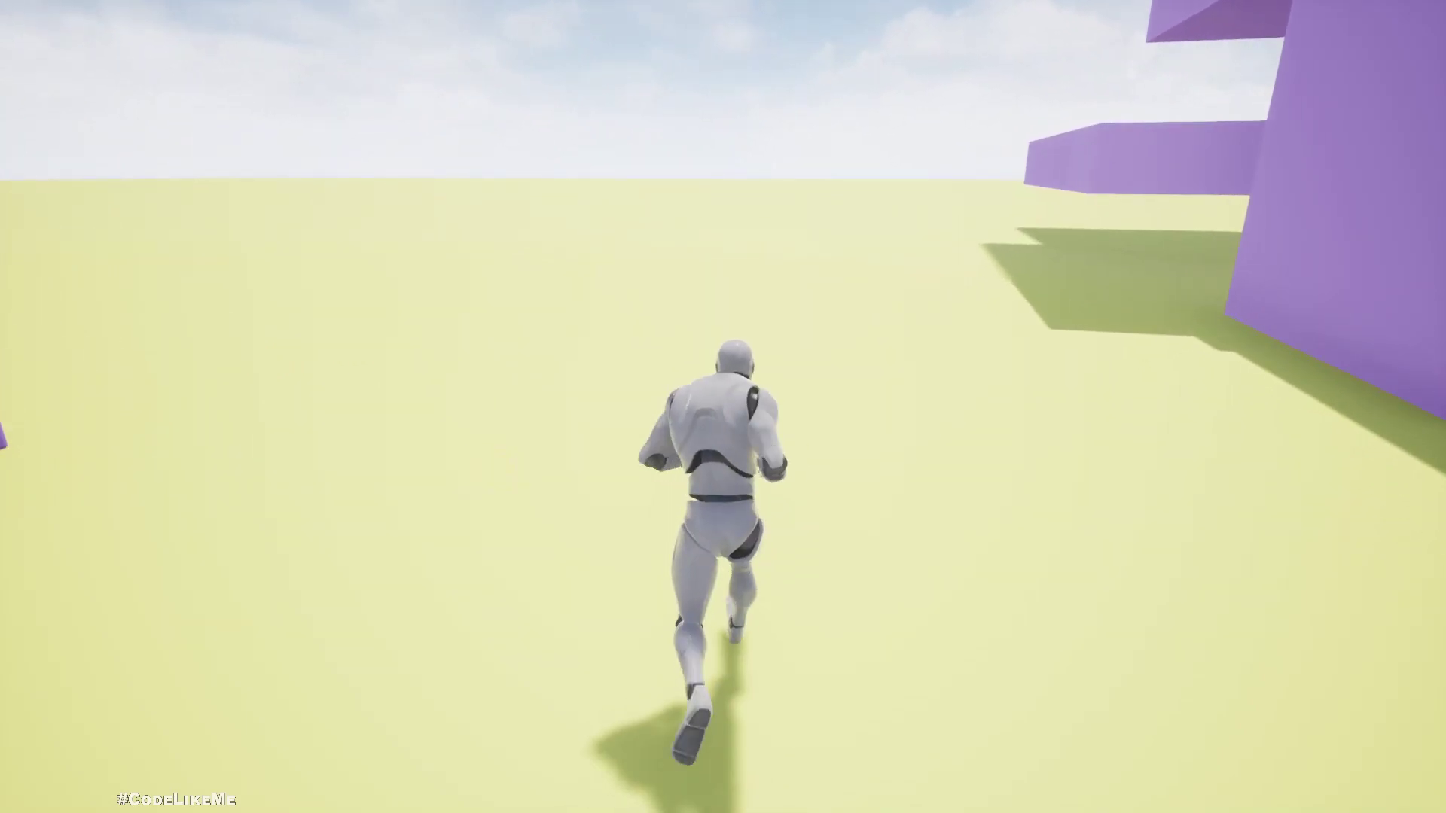
- Stop the play test, move the level view over the raised purple platform, and play again to check looking while walking there
key(Escape)
right_drag(743, 535, 922, 403)
right_drag(761, 399, 810, 559)
key(w)
key(alt+p)
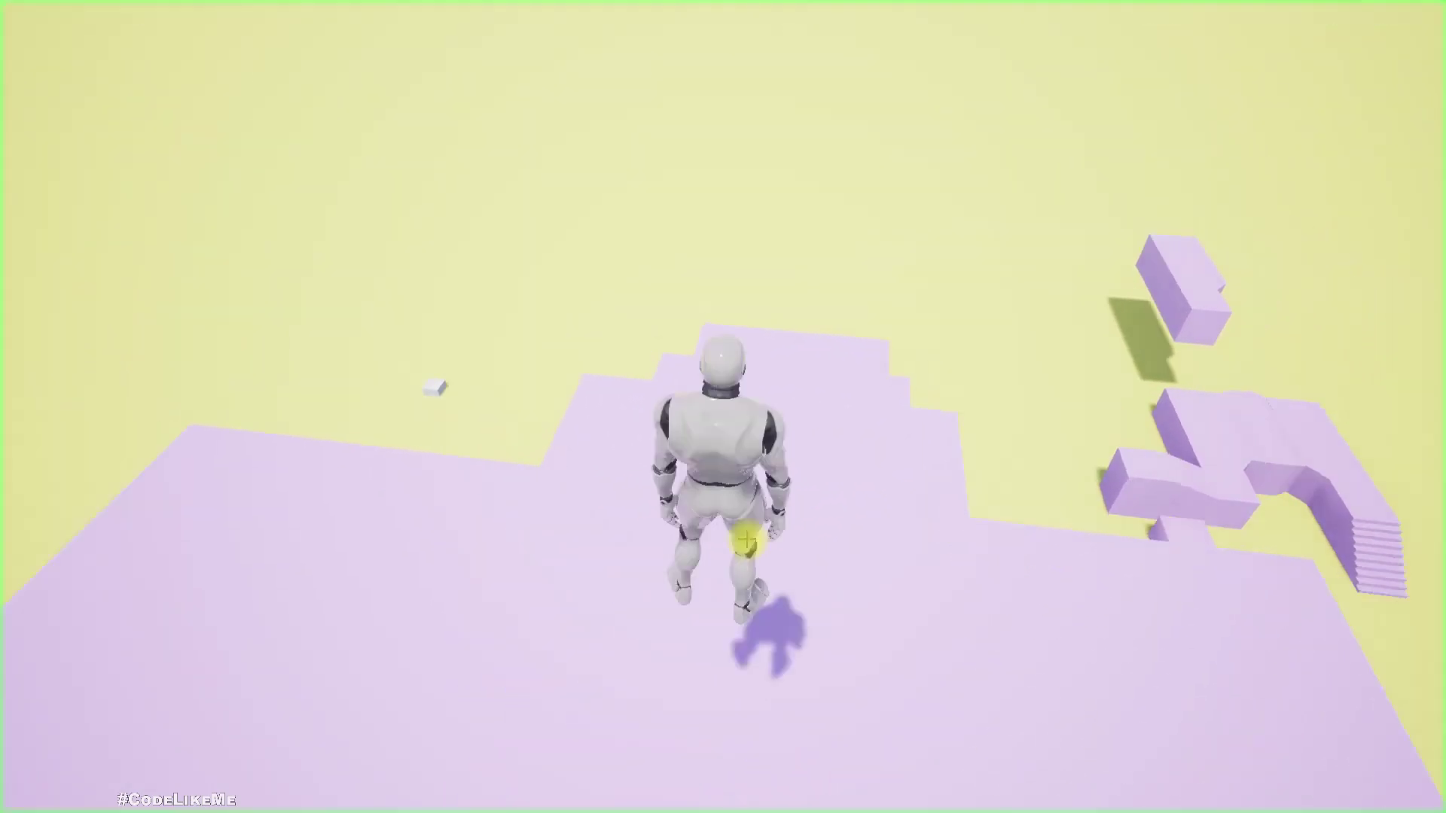
click(746, 539)
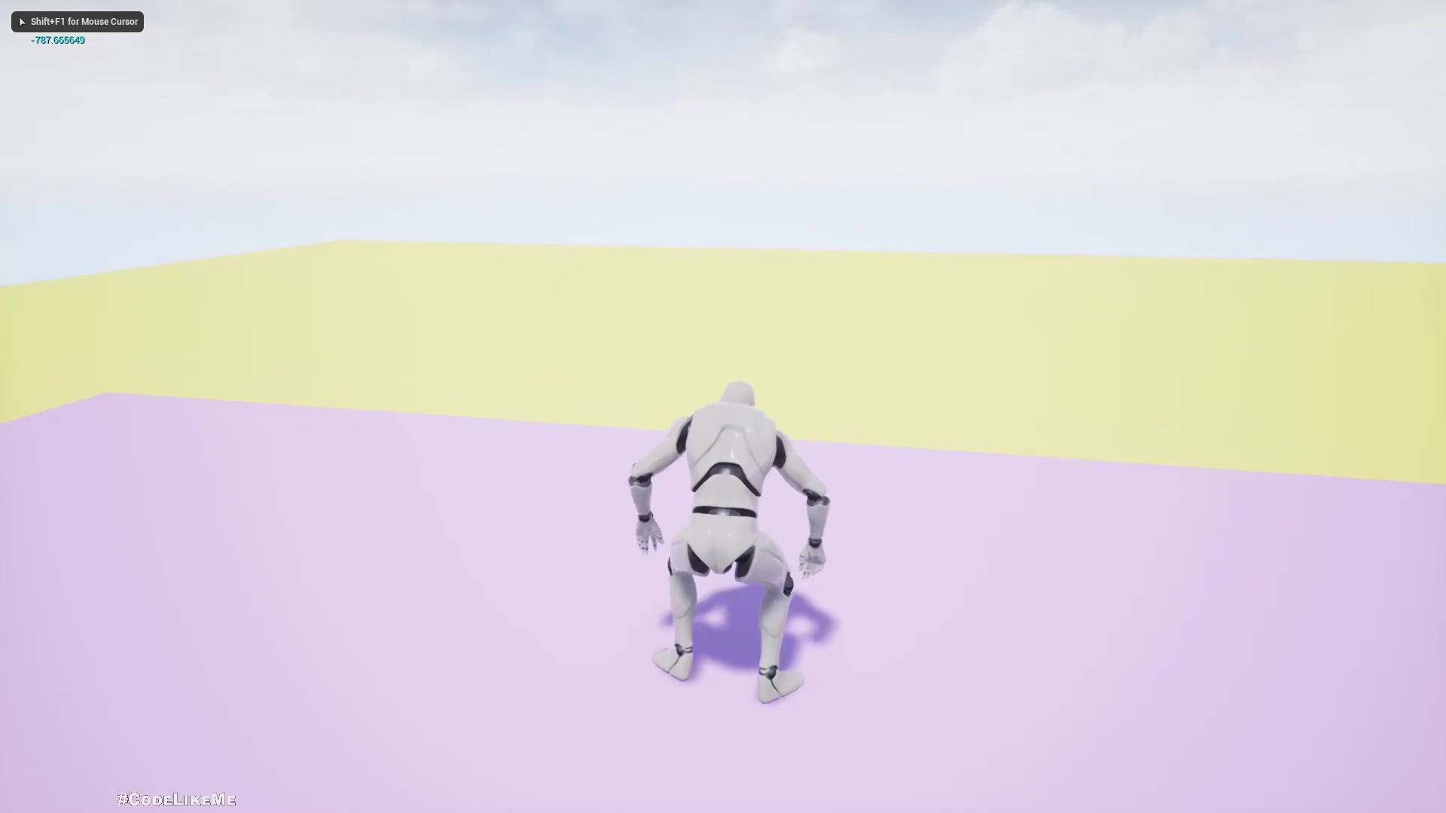
key(w)
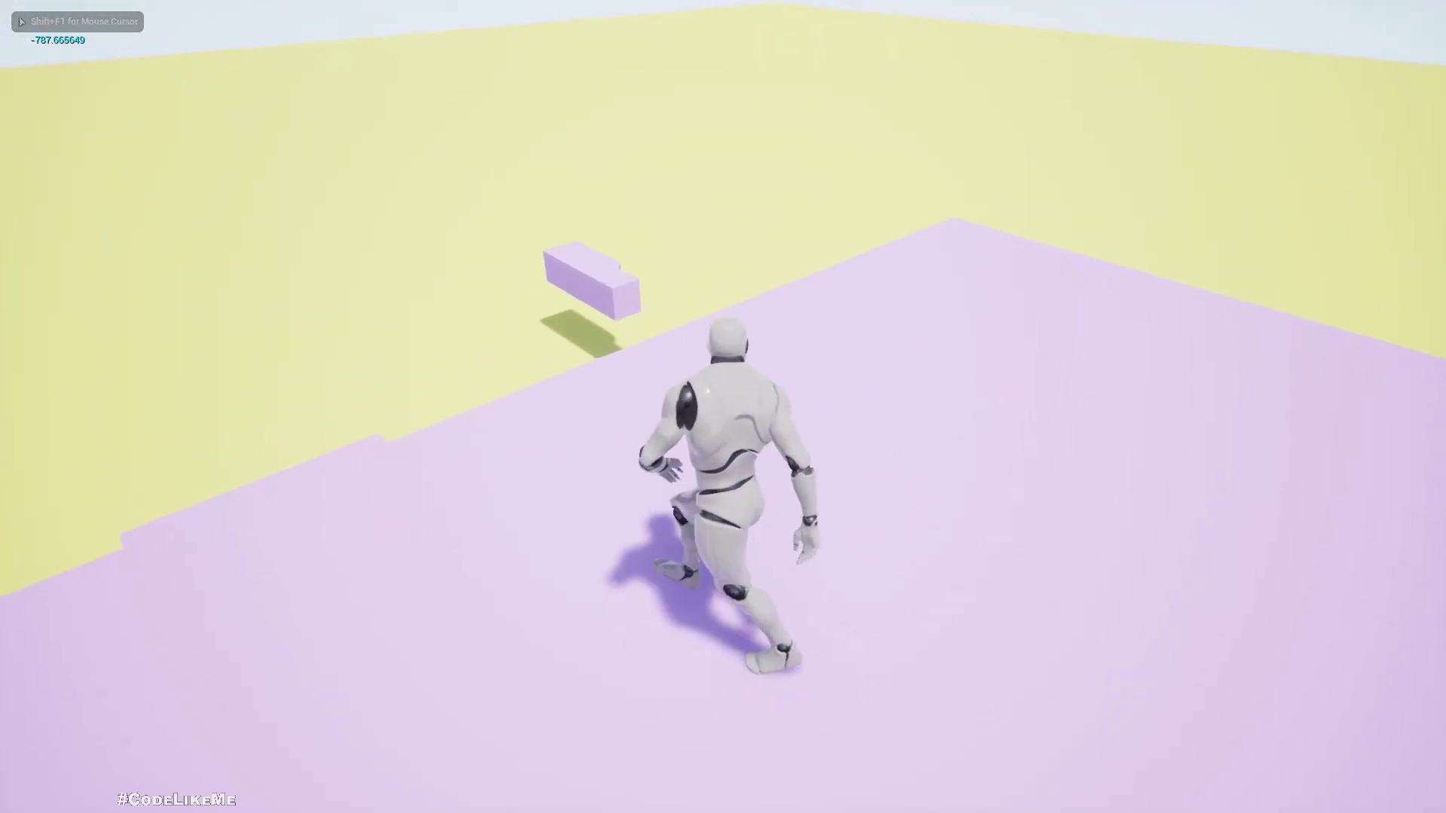
key(w)
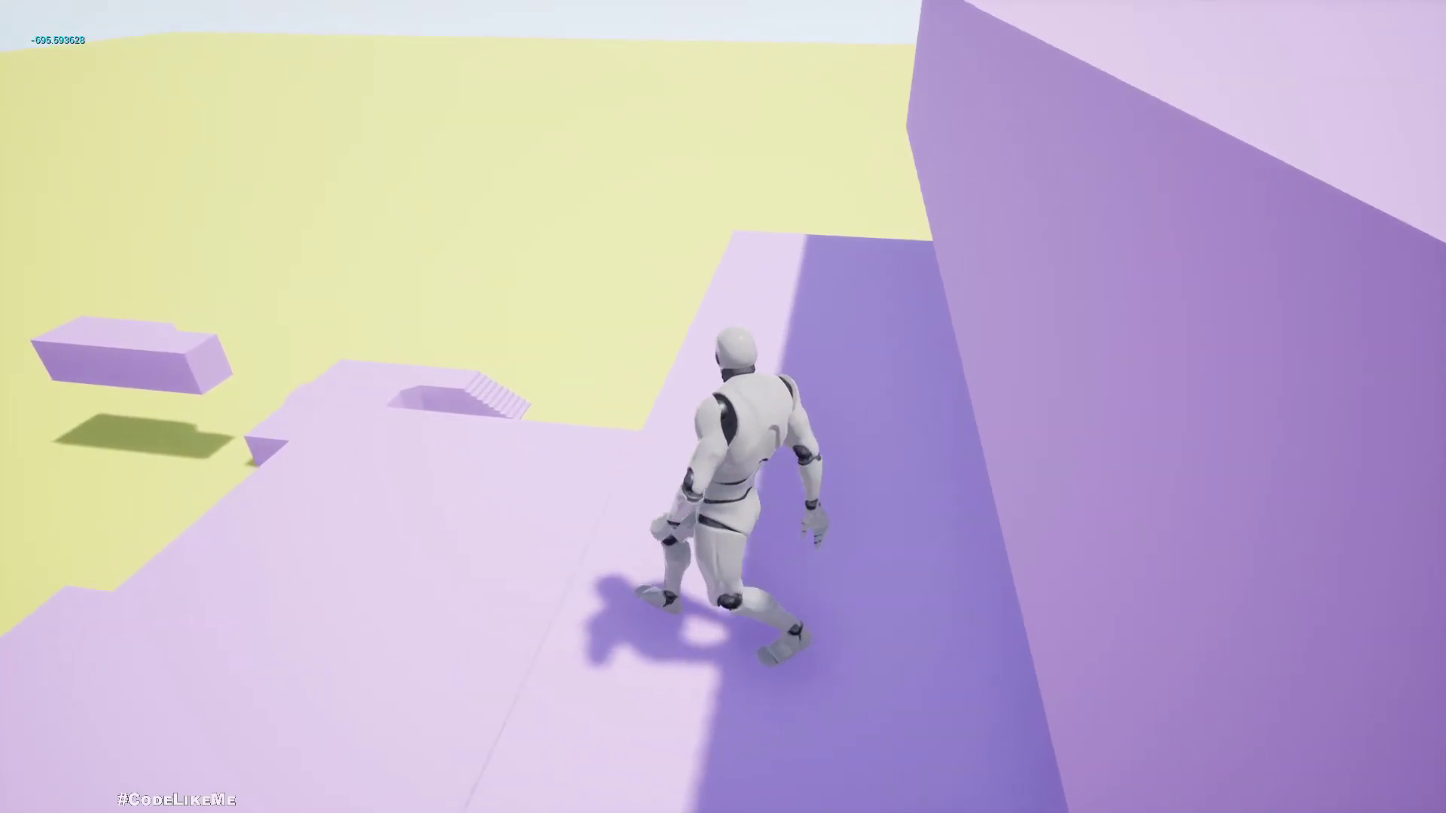
- Walk and jump the character along the raised purple platform and off its edges to test the looking during movement and landing
key(w)
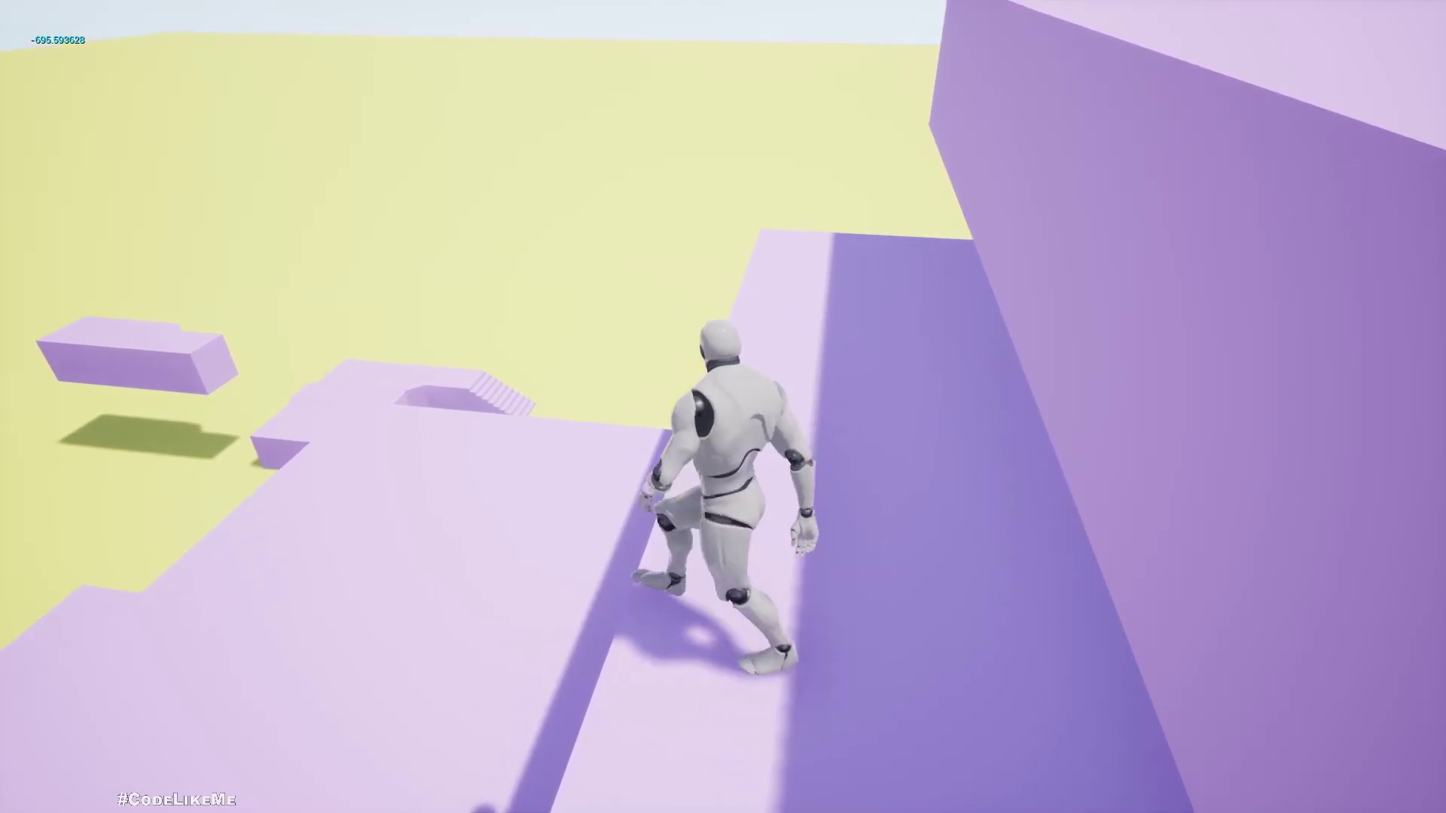
key(w)
key(space)
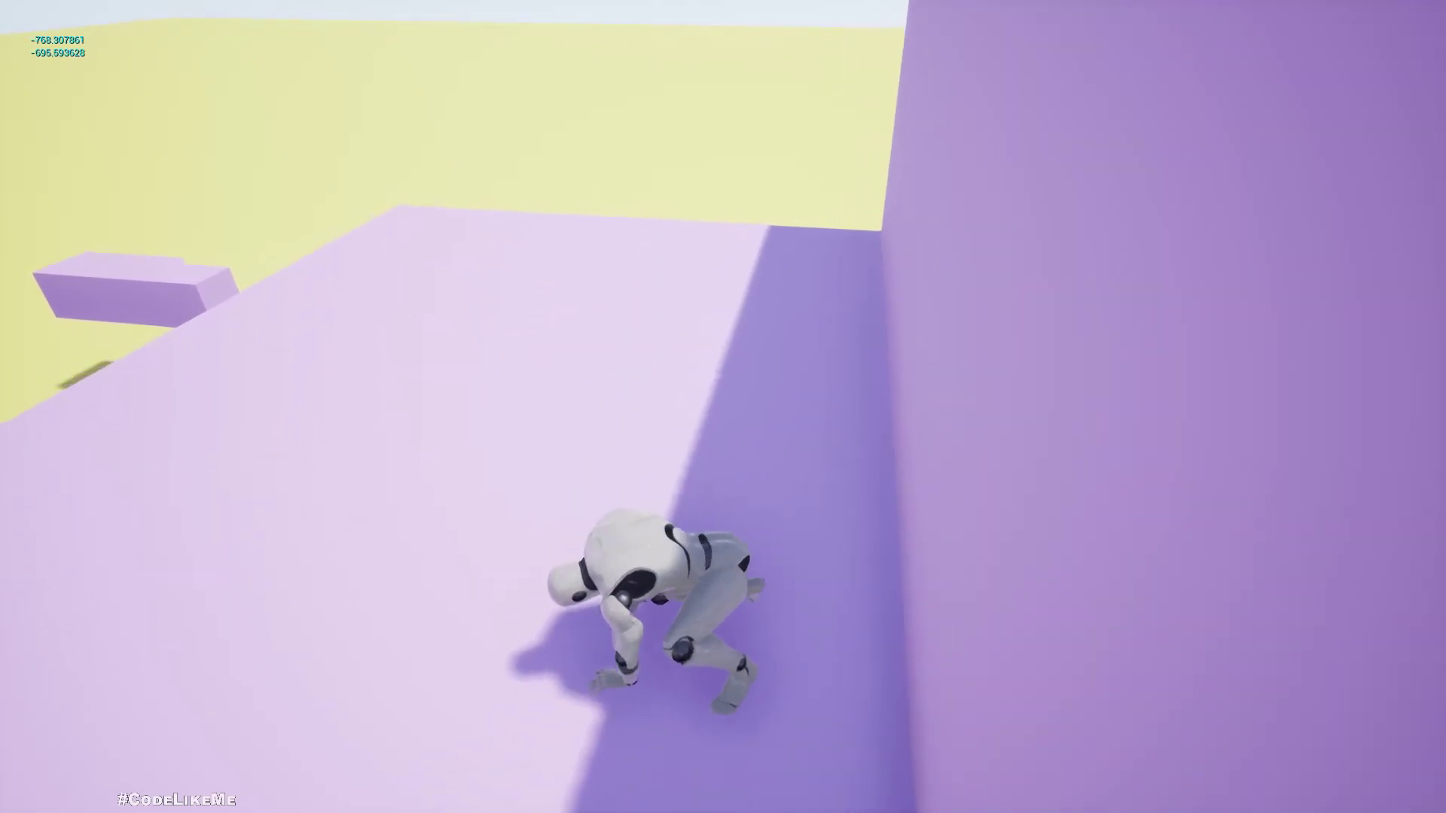
key(w)
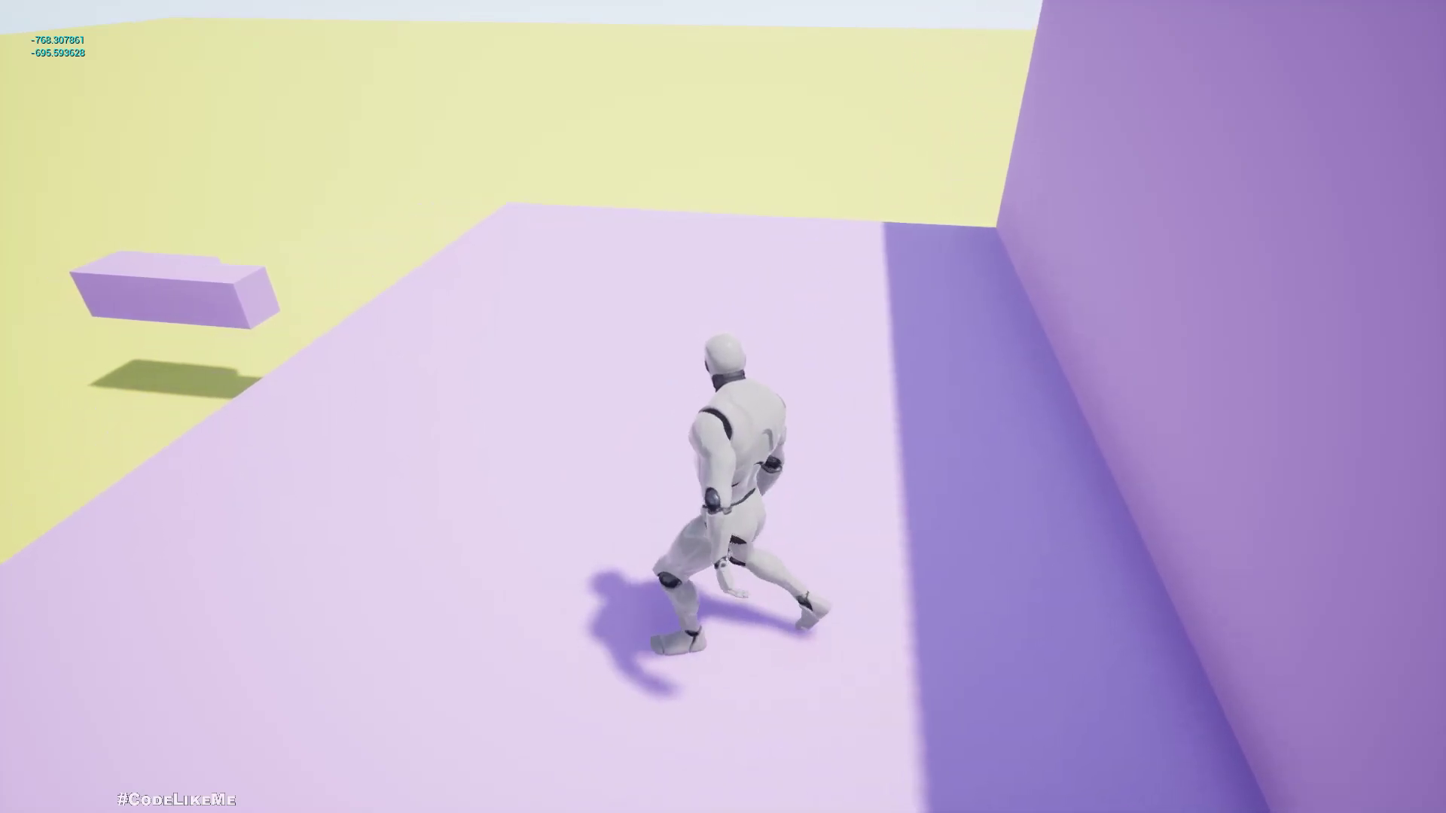
key(w)
key(a)
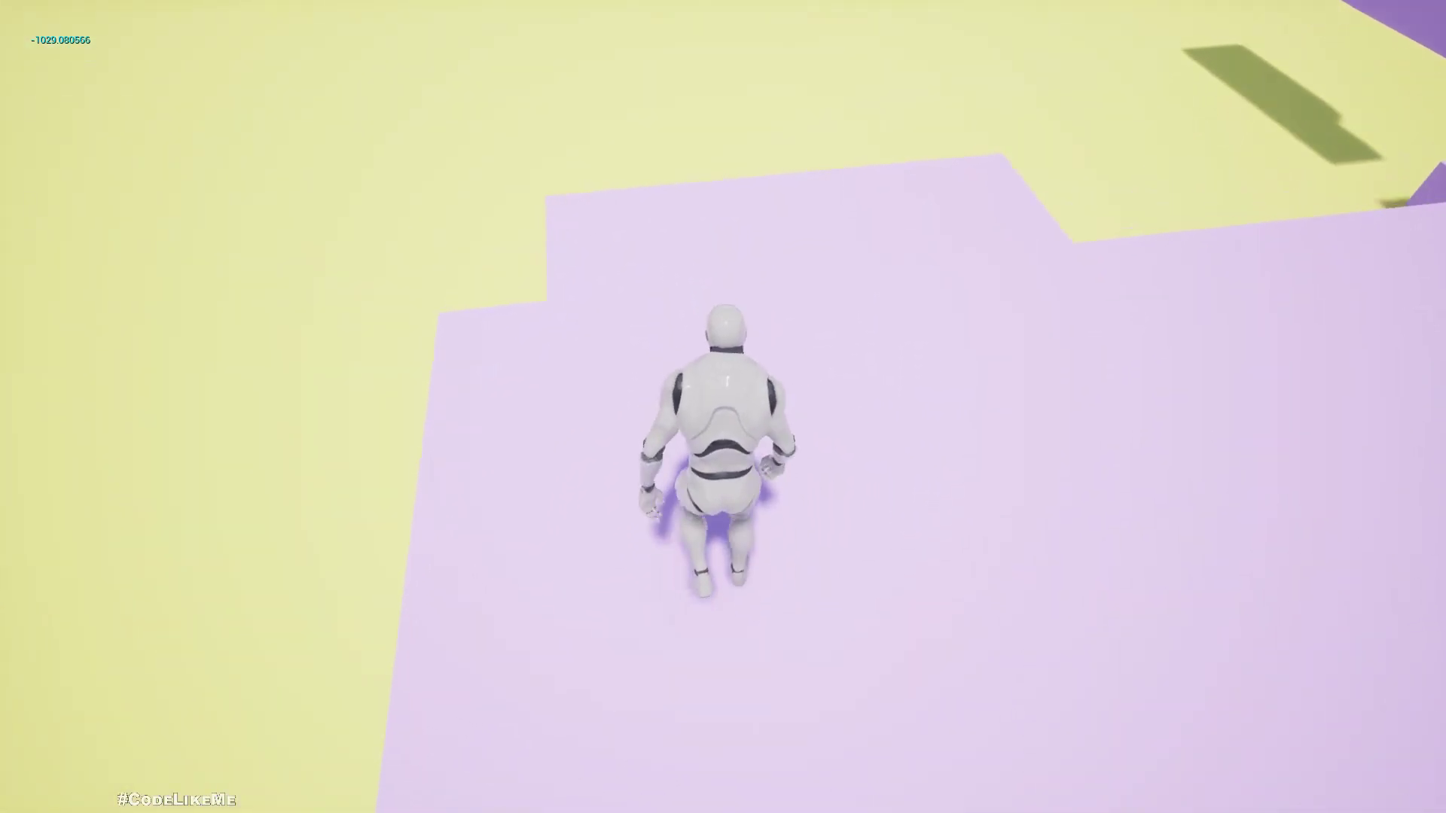
key(w)
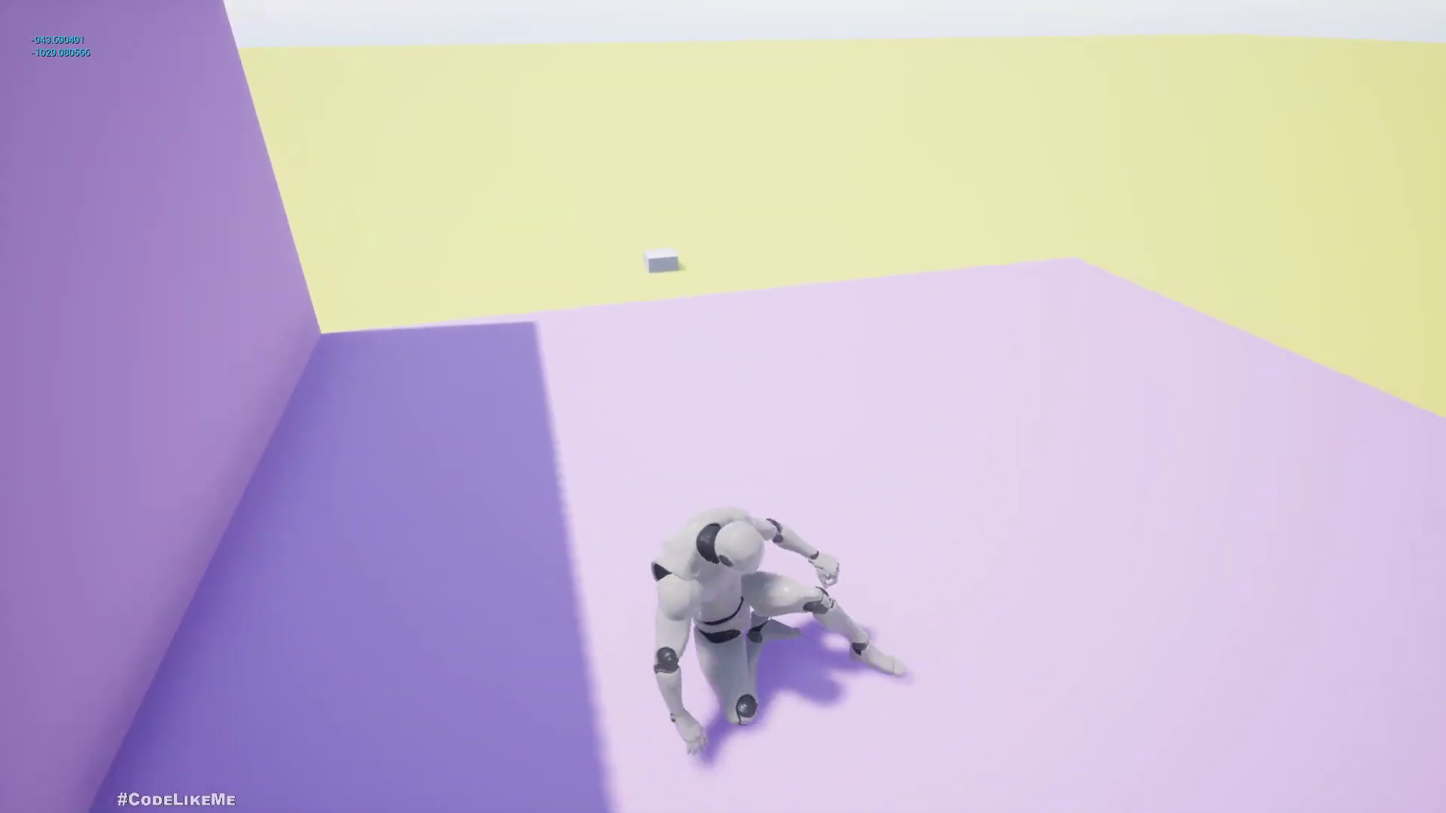
key(w)
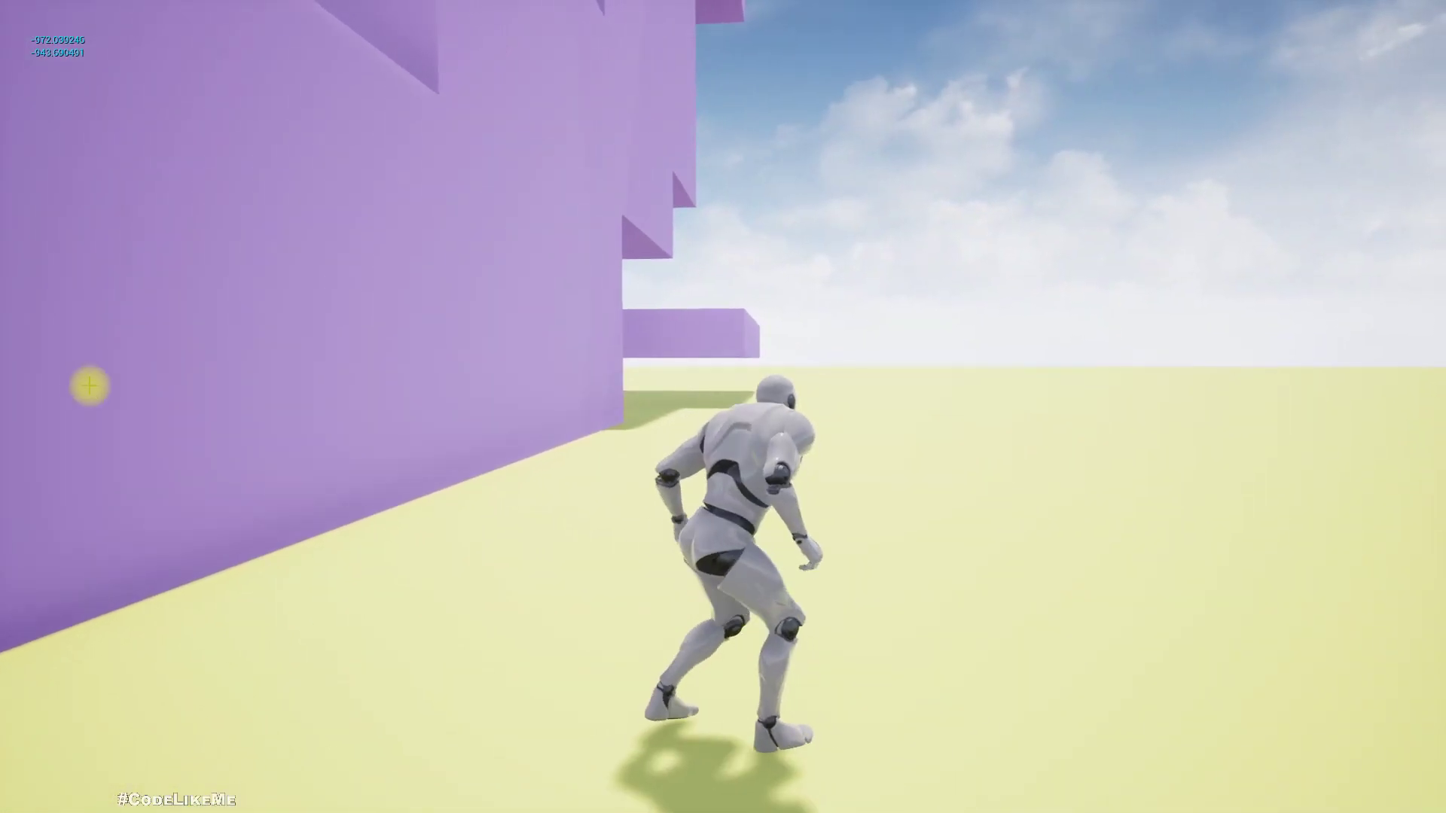
- Restart the play test from a view above the purple platform's corner and walk the character around to check its looking again
key(Escape)
right_drag(414, 458, 527, 312)
key(w)
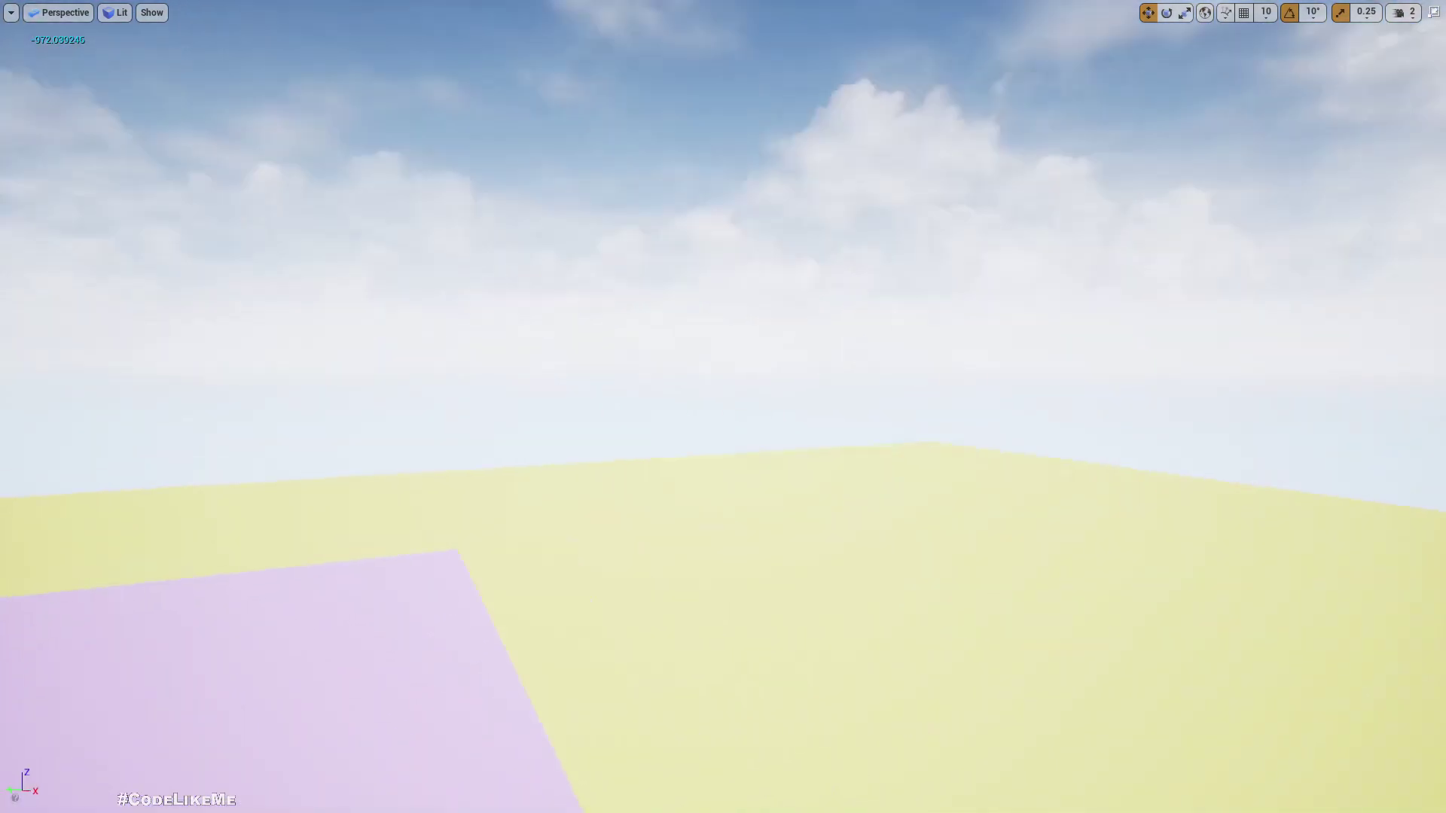
right_drag(438, 512, 413, 459)
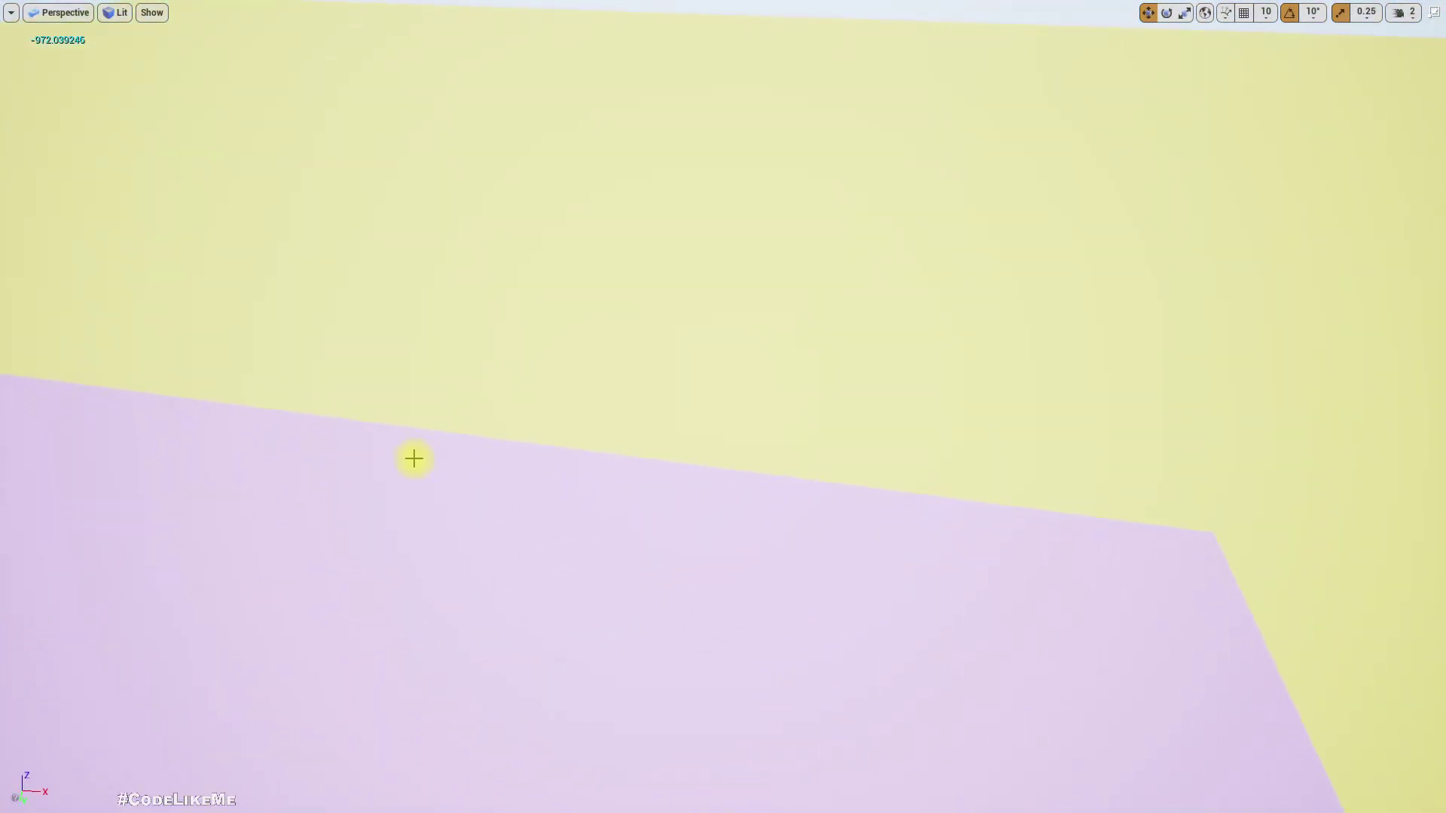
key(alt+p)
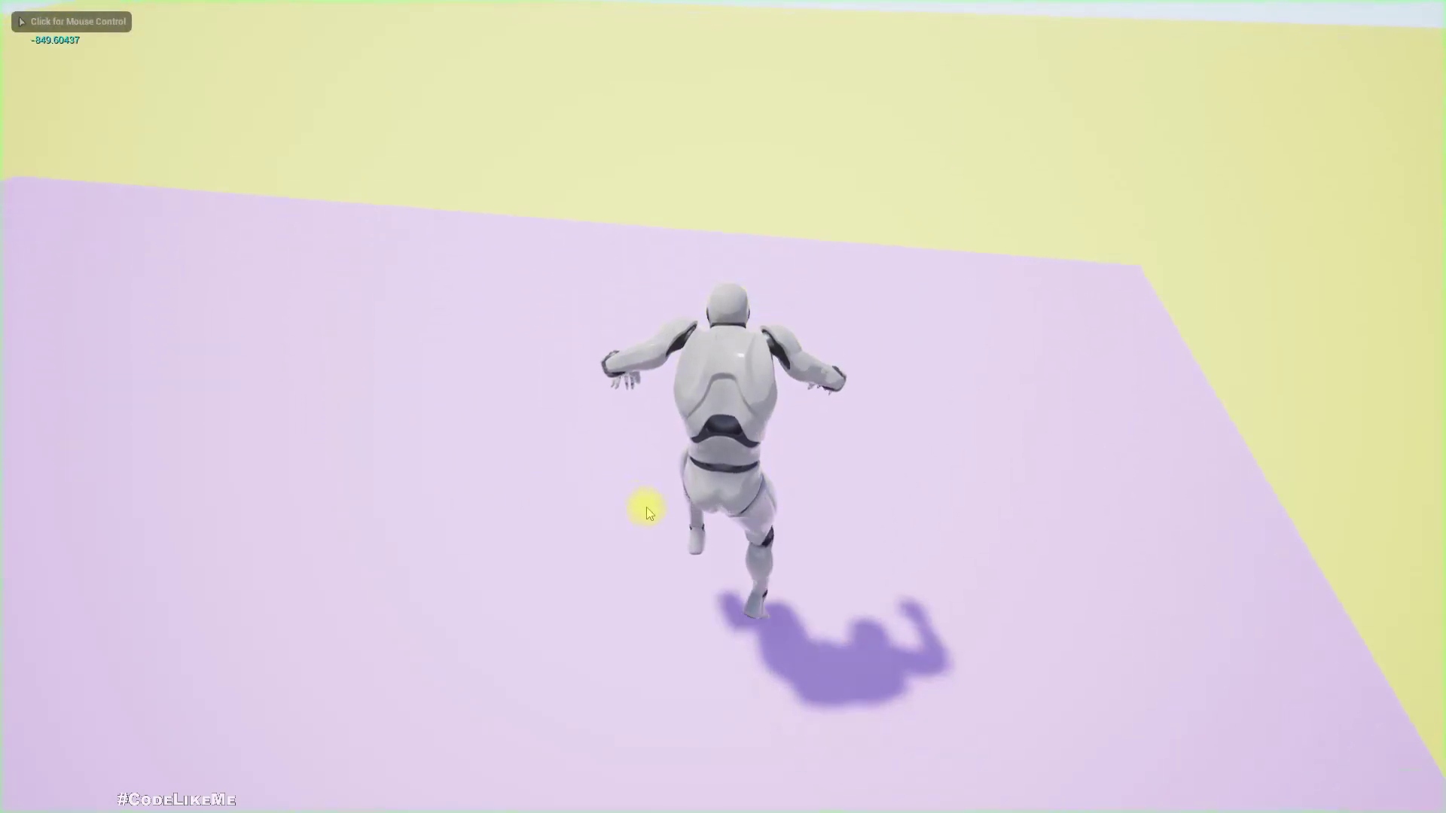
key(w)
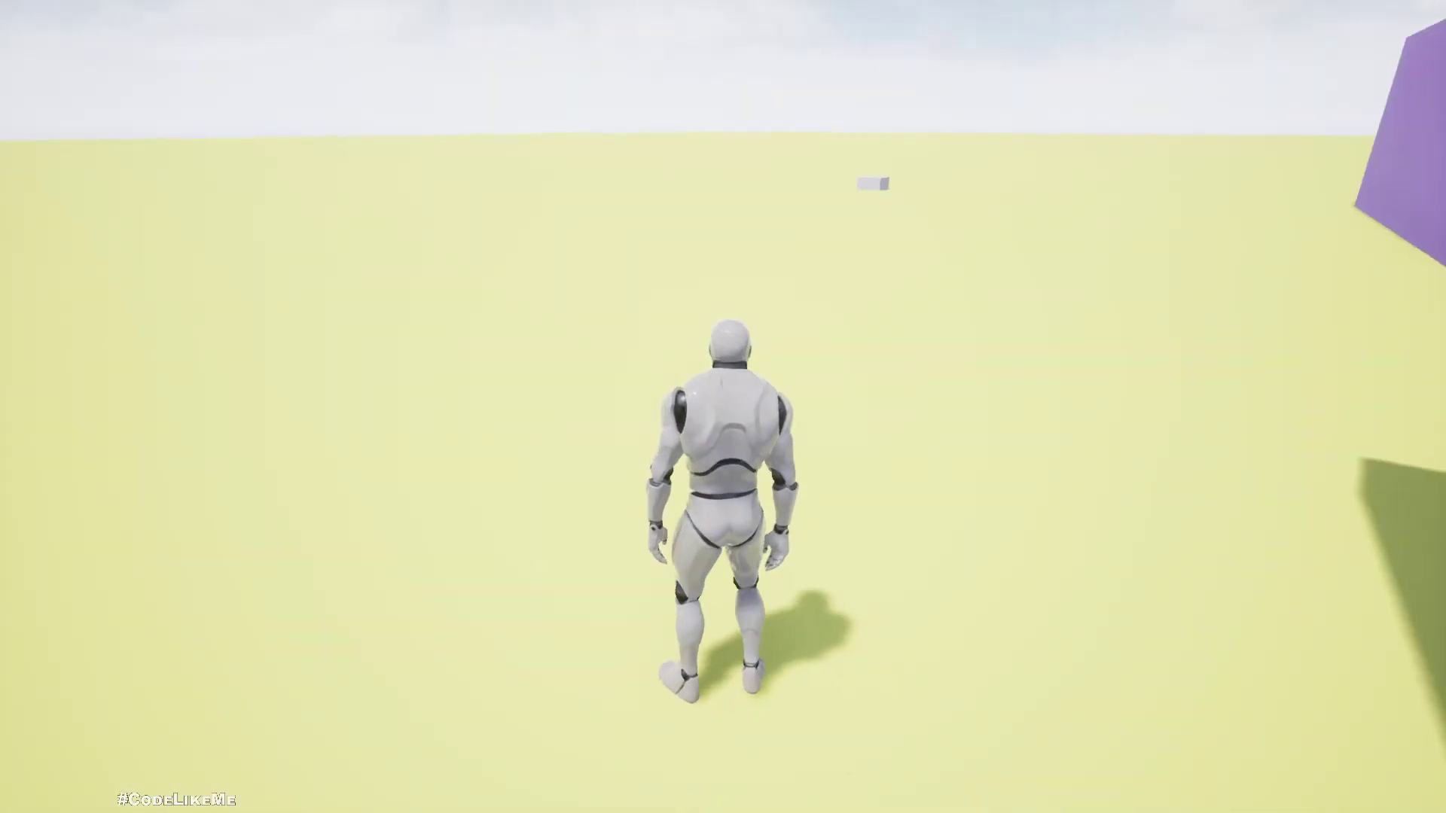
key(w)
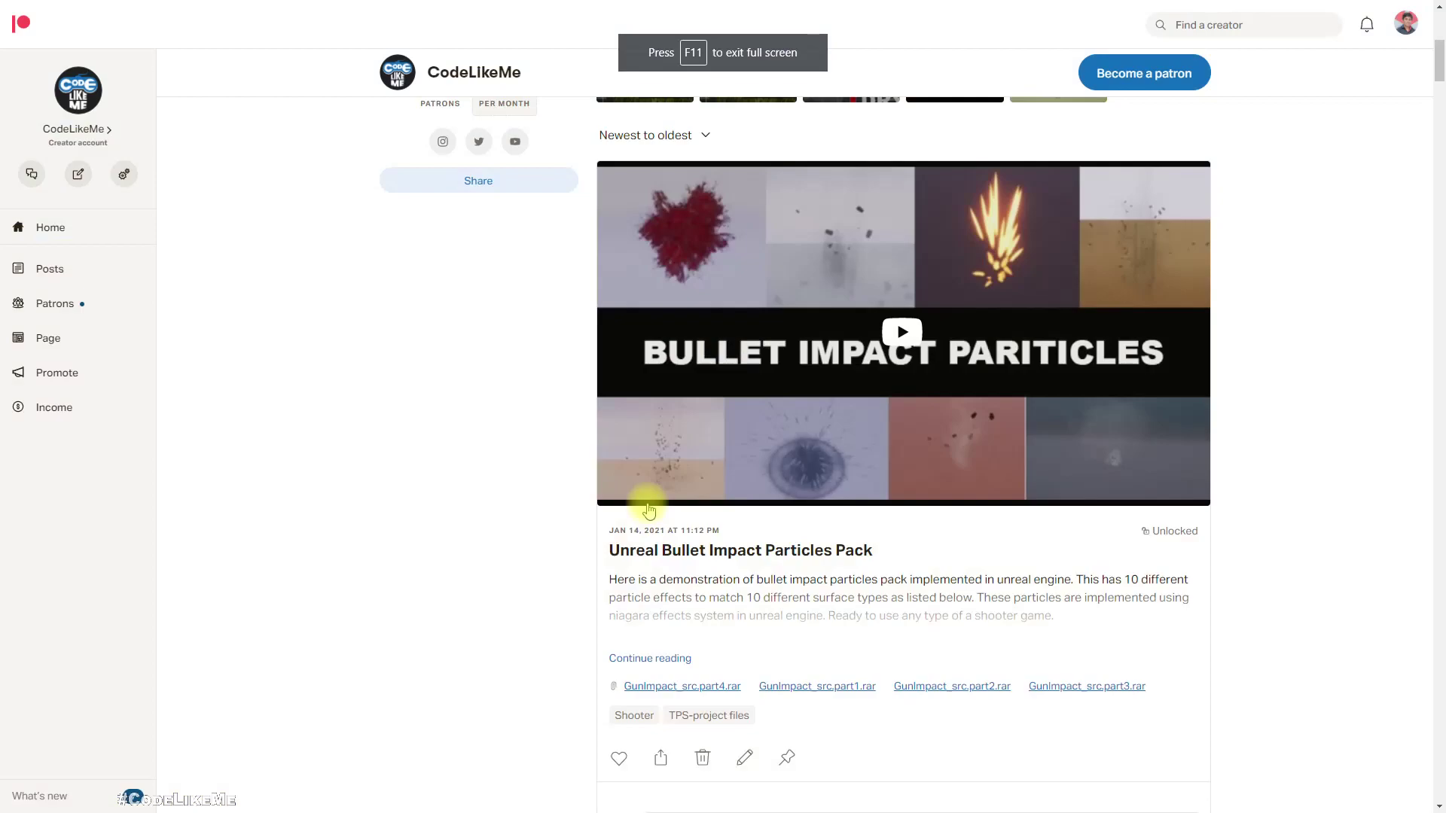
- Switch to the CodeLikeMe Patreon page in the browser and look through the posts for tutorials and attached project files
scroll(570, 525, down, 5)
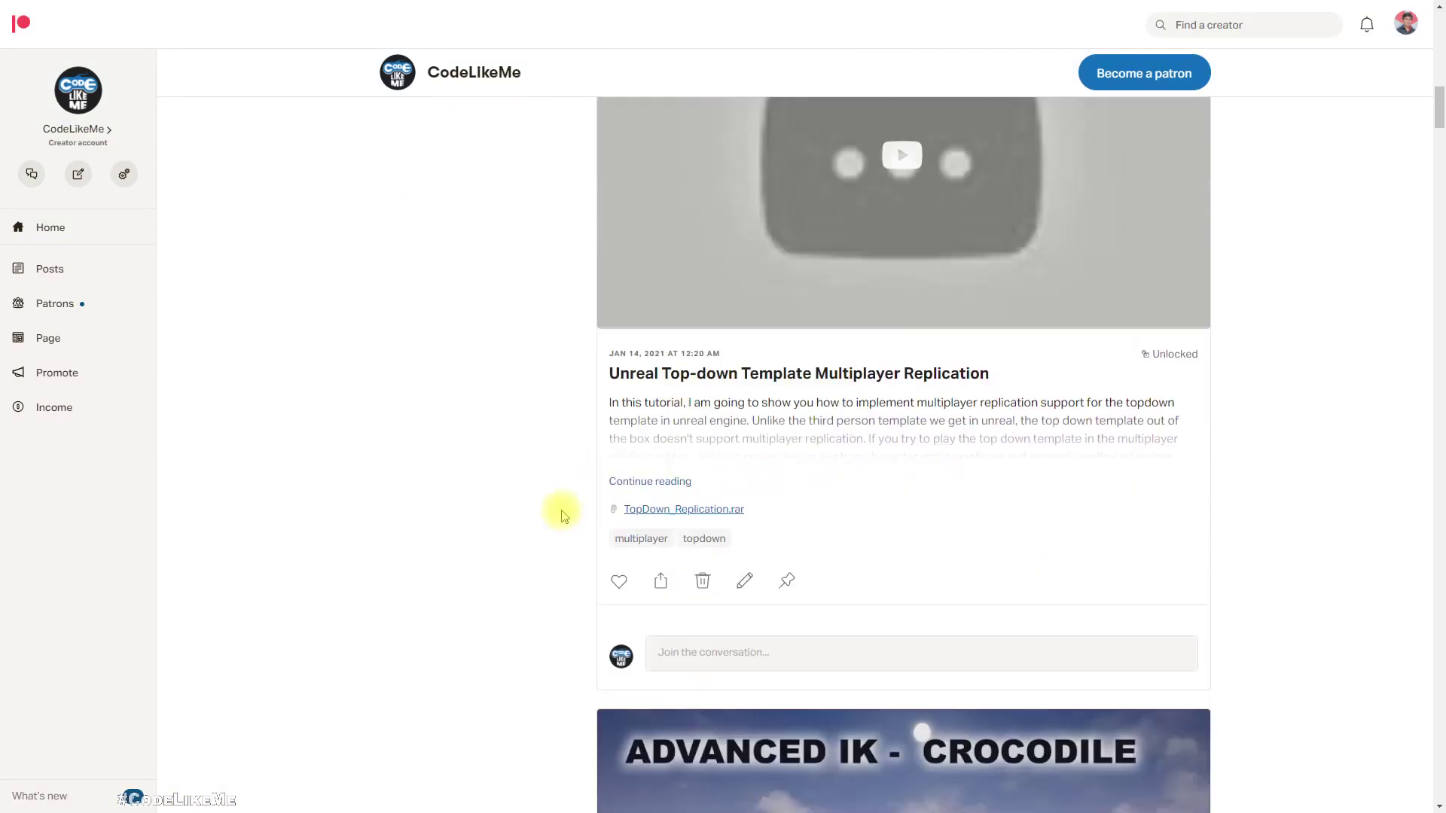
scroll(565, 515, down, 8)
scroll(561, 514, down, 17)
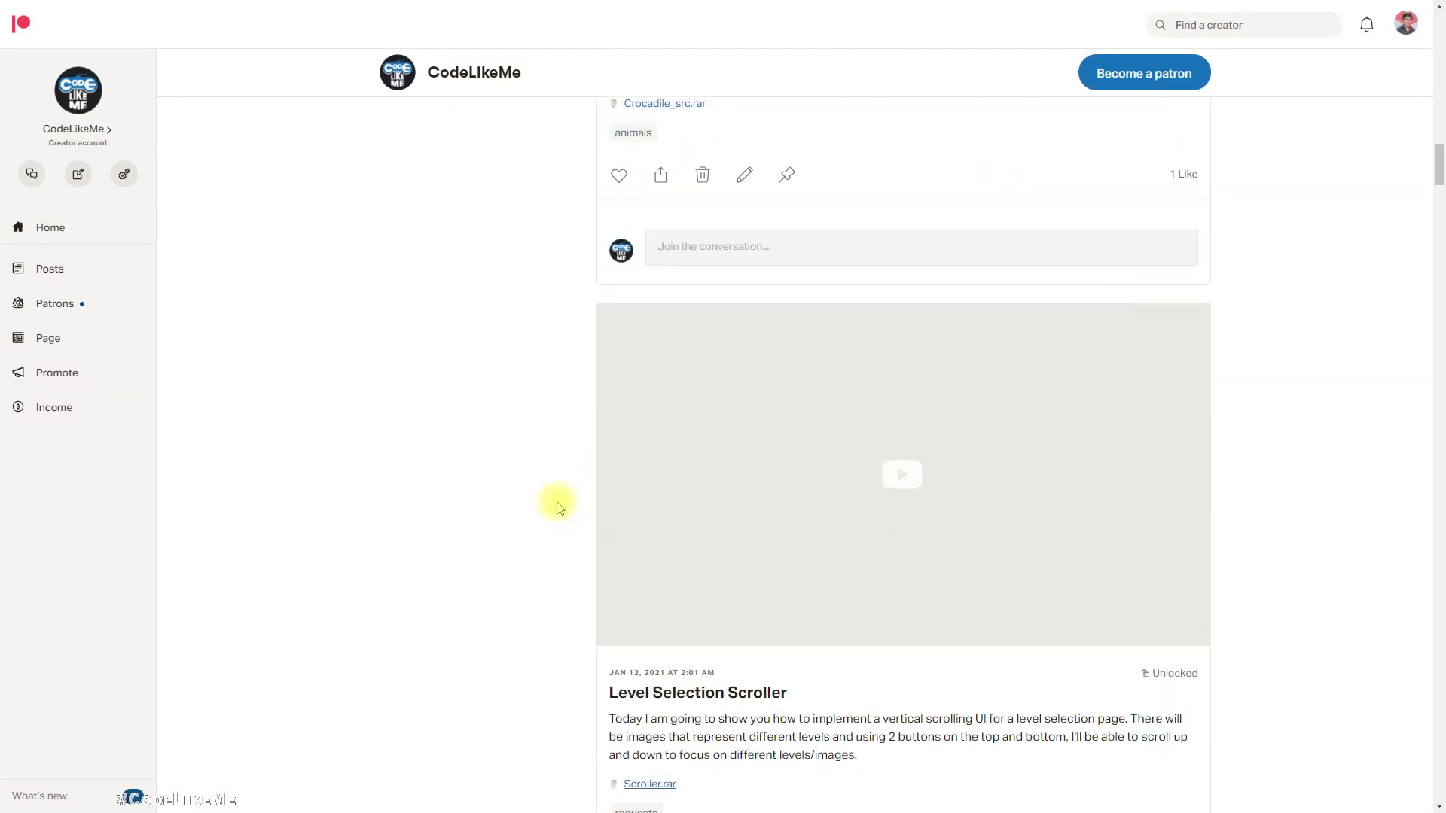
scroll(557, 503, down, 15)
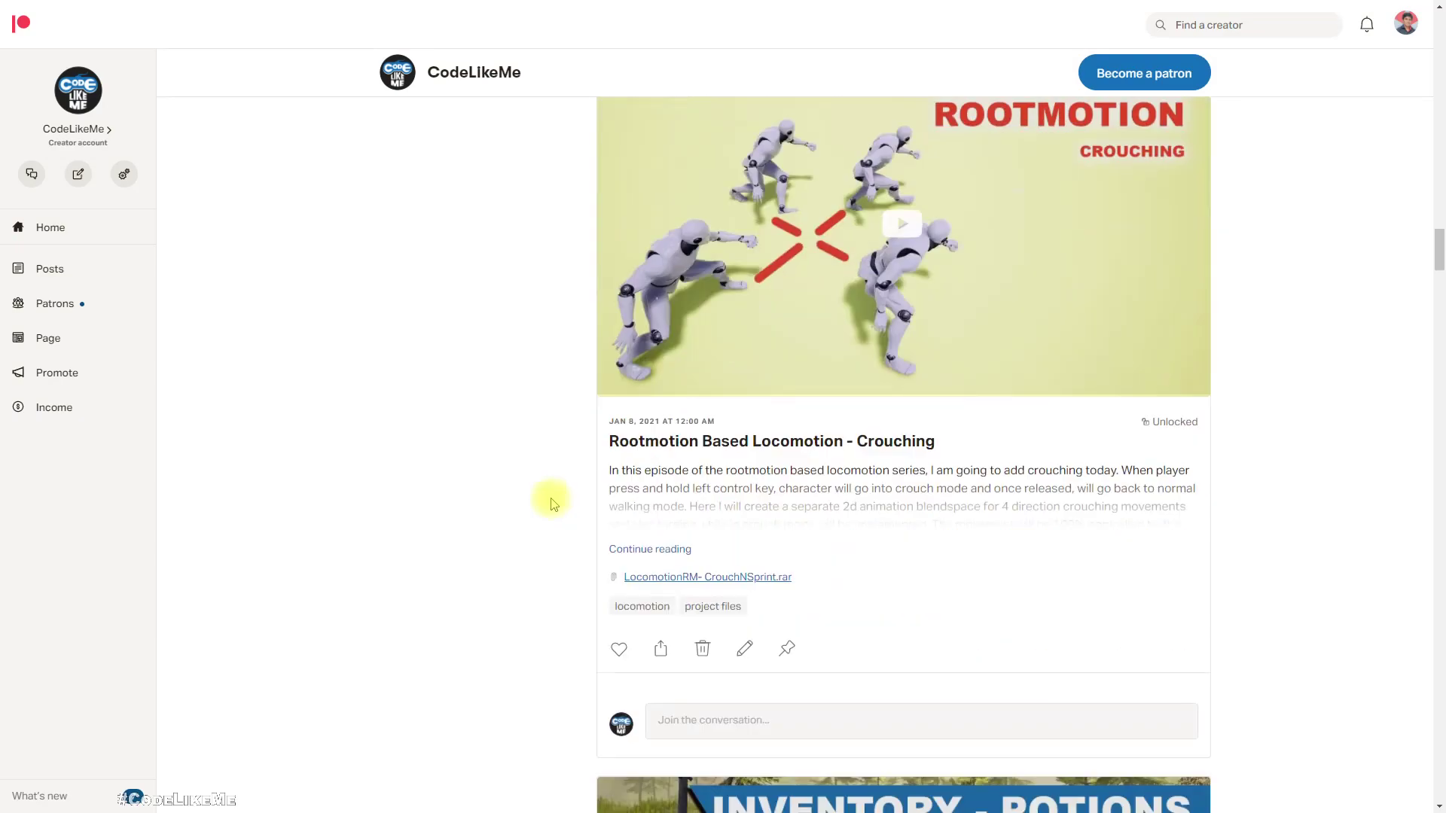
scroll(496, 488, down, 16)
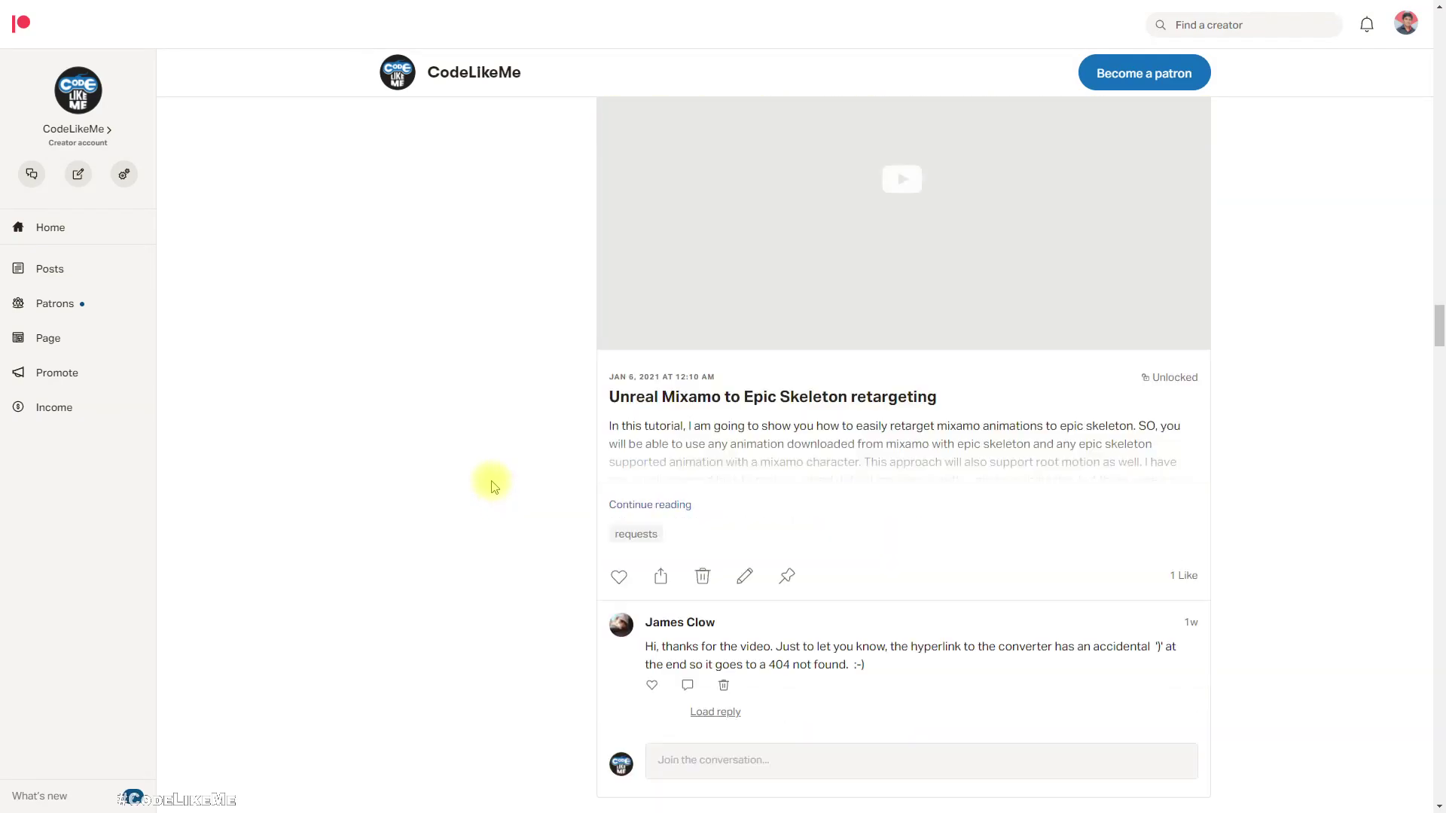
scroll(493, 482, down, 8)
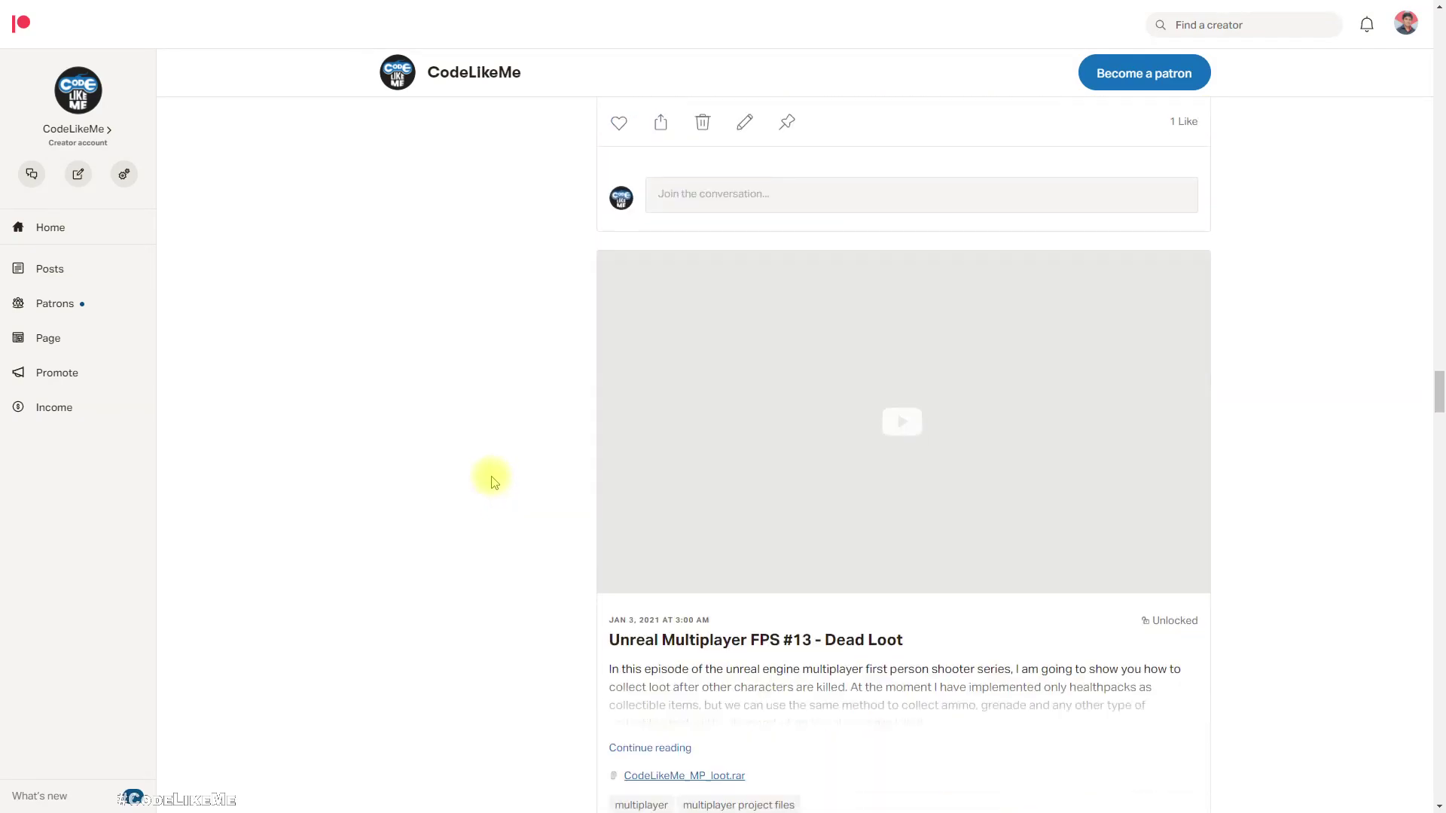
scroll(482, 480, down, 13)
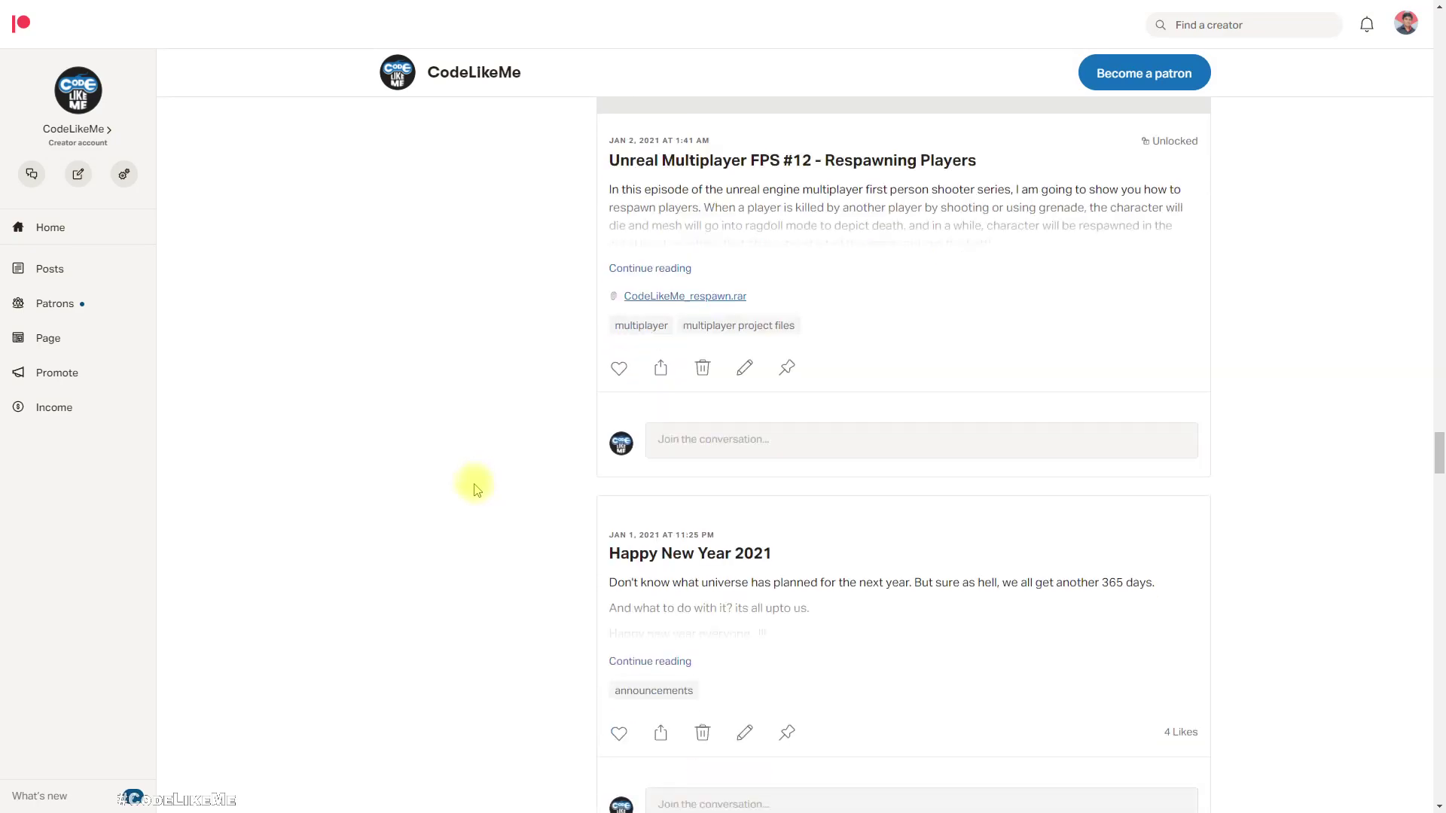
scroll(476, 489, down, 14)
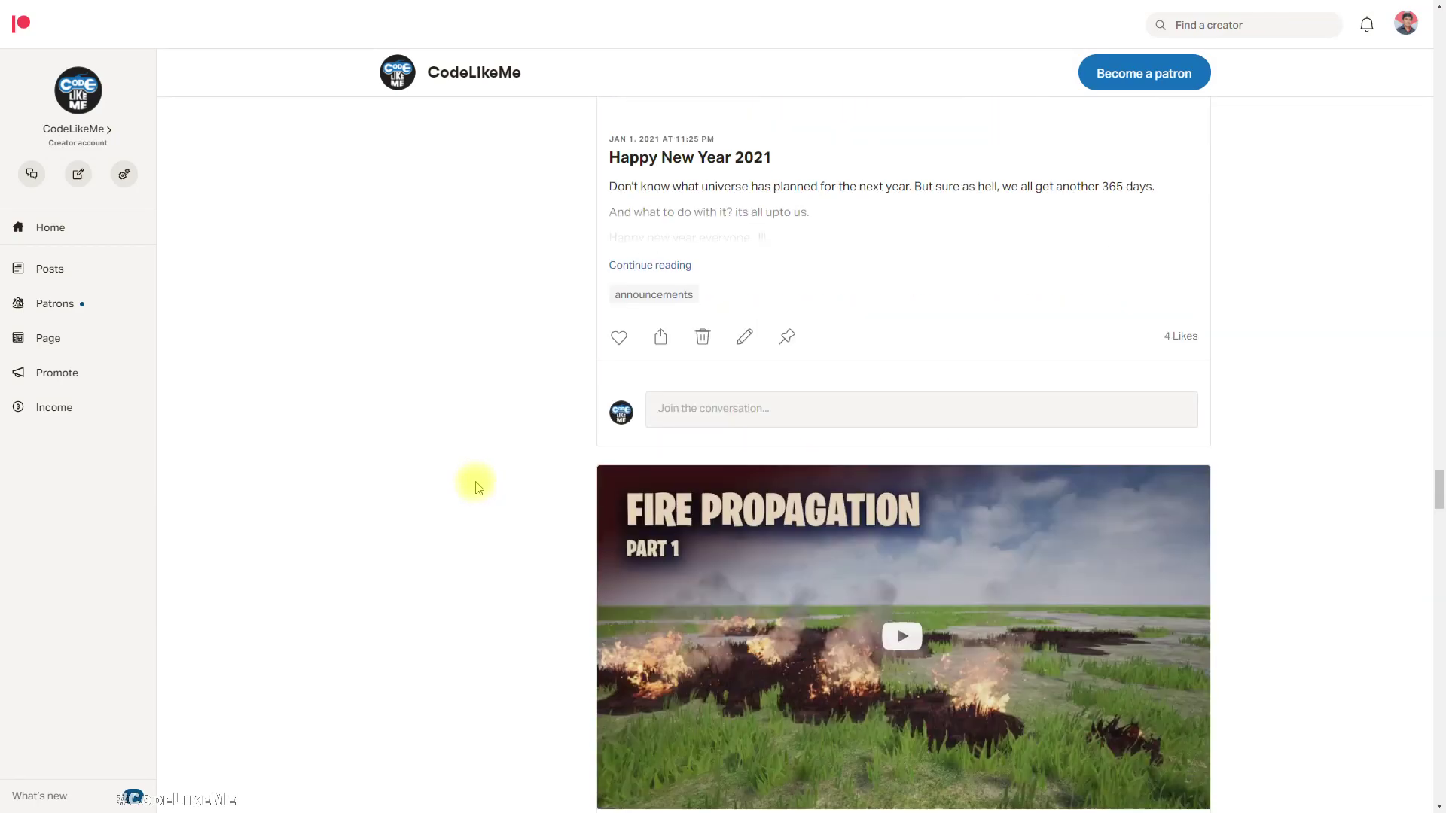
scroll(482, 487, down, 8)
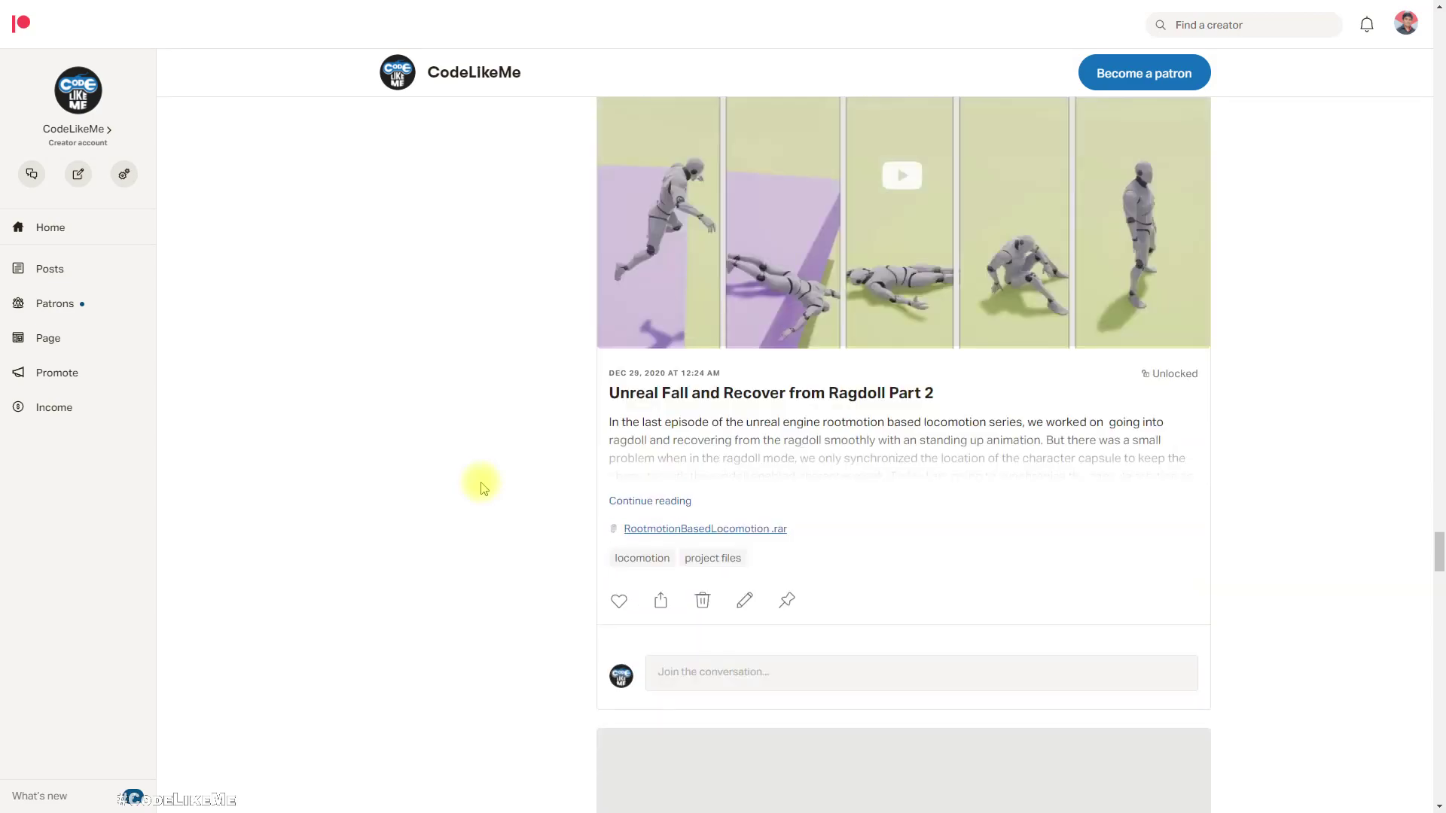